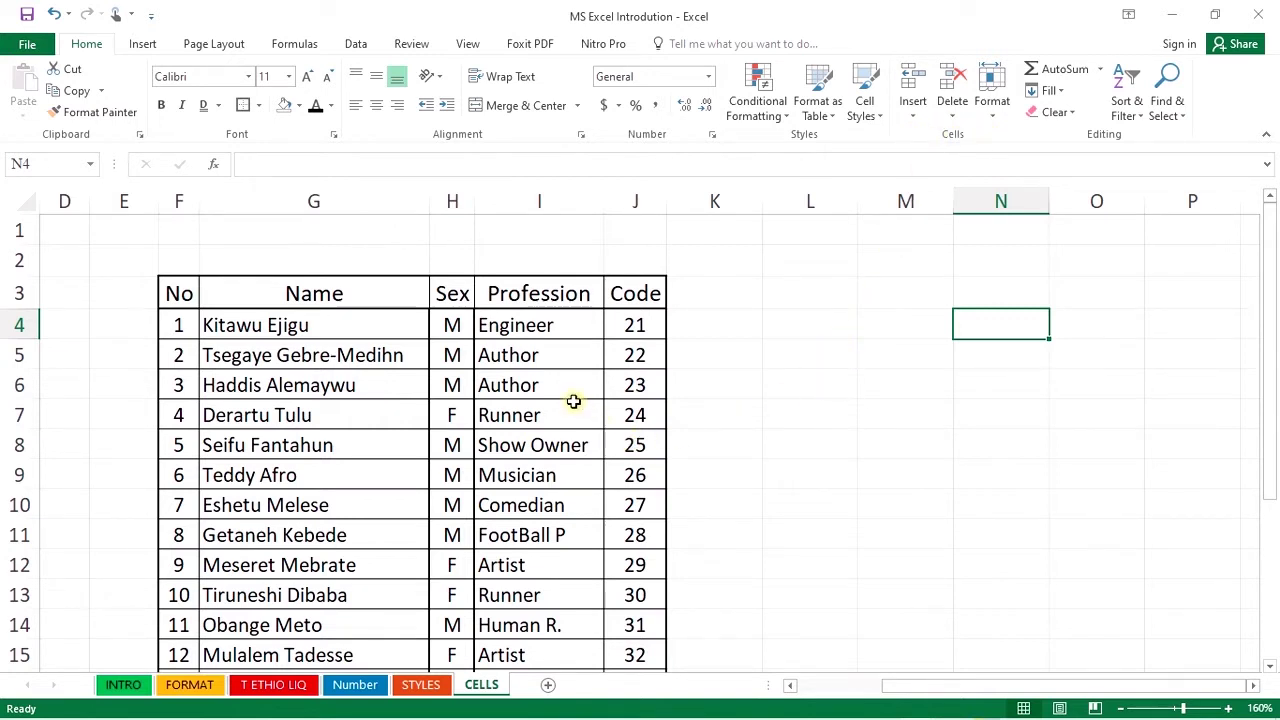
# Step: With cell I6 selected, insert a blank sheet row above the third entry
pyautogui.click(534, 389)
pyautogui.click(456, 388)
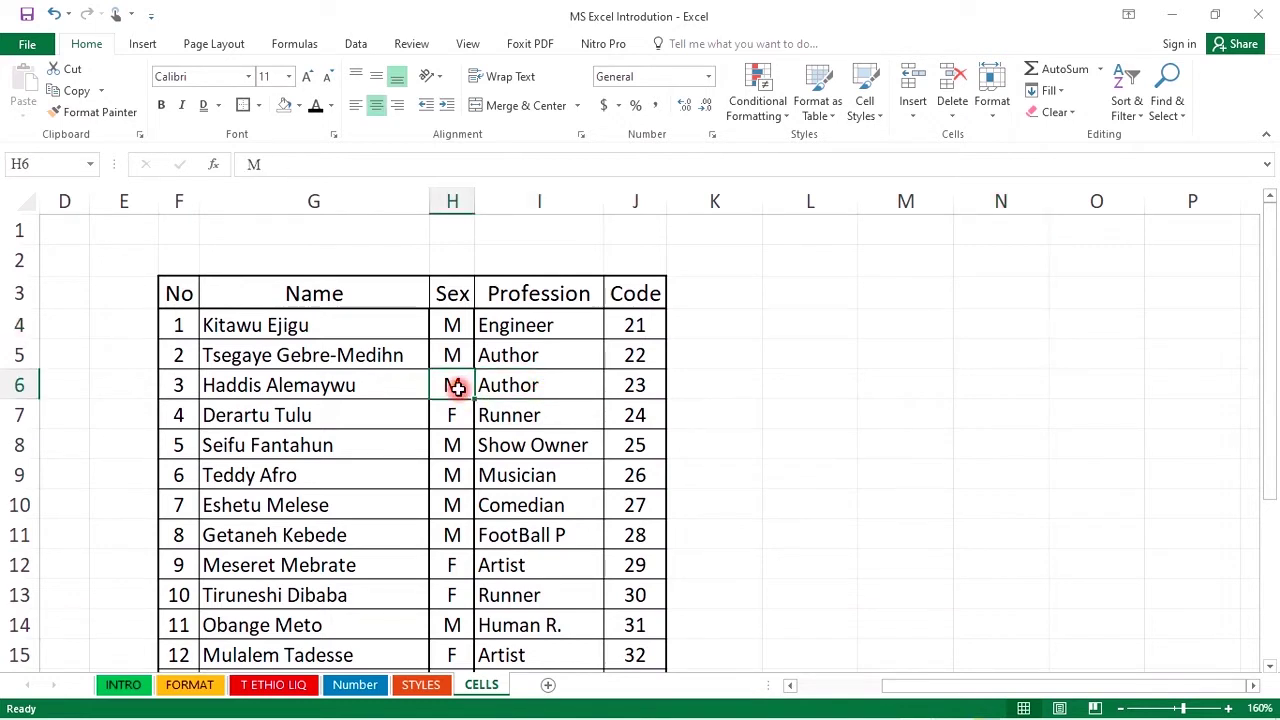
pyautogui.click(527, 384)
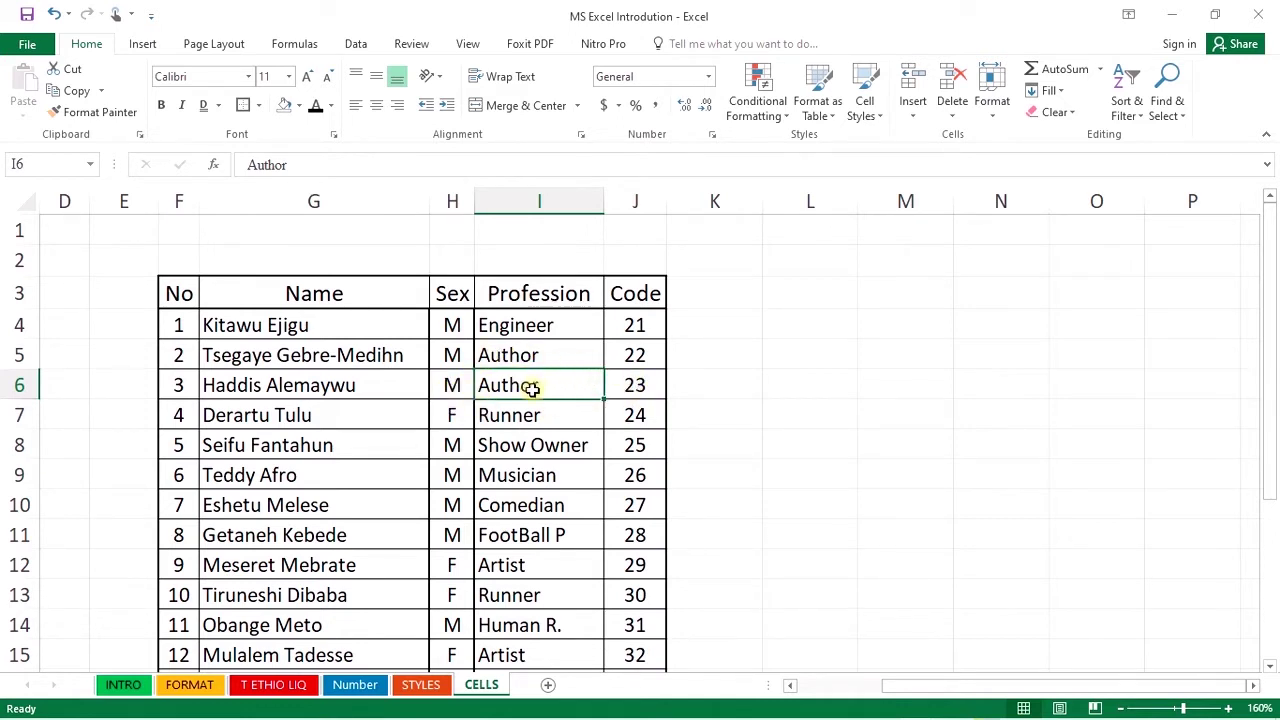
pyautogui.click(913, 118)
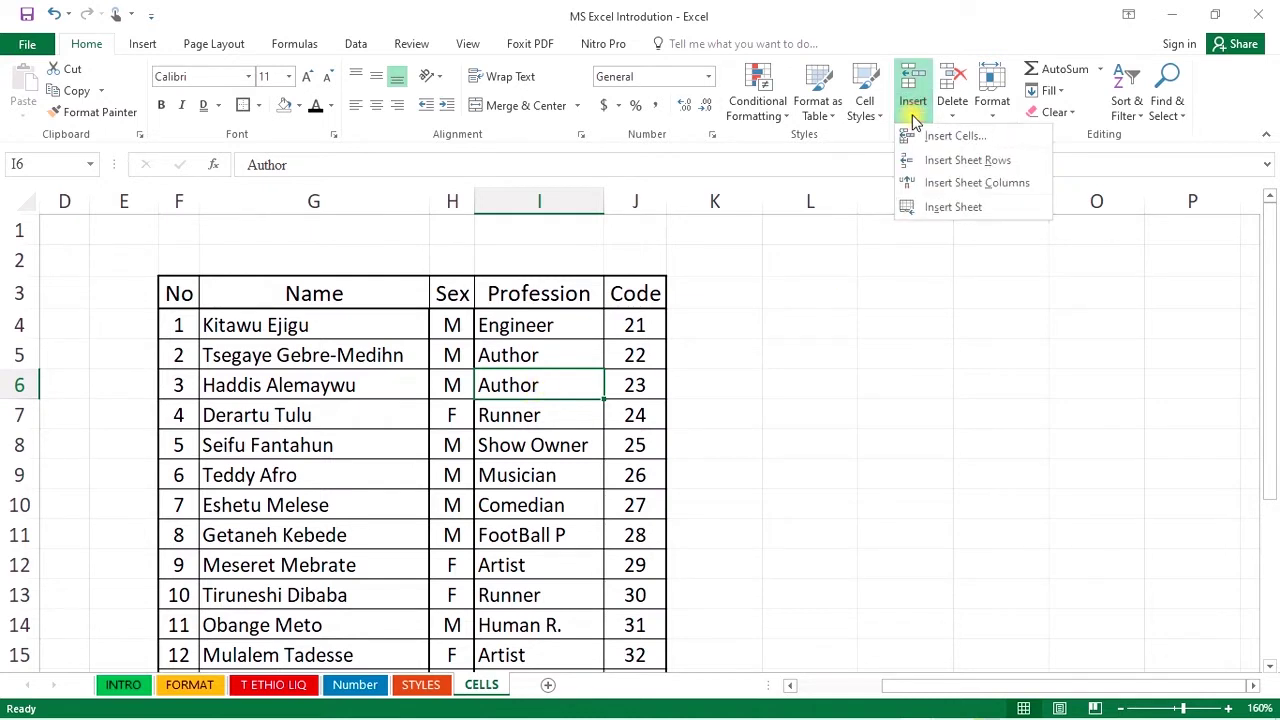
pyautogui.click(952, 162)
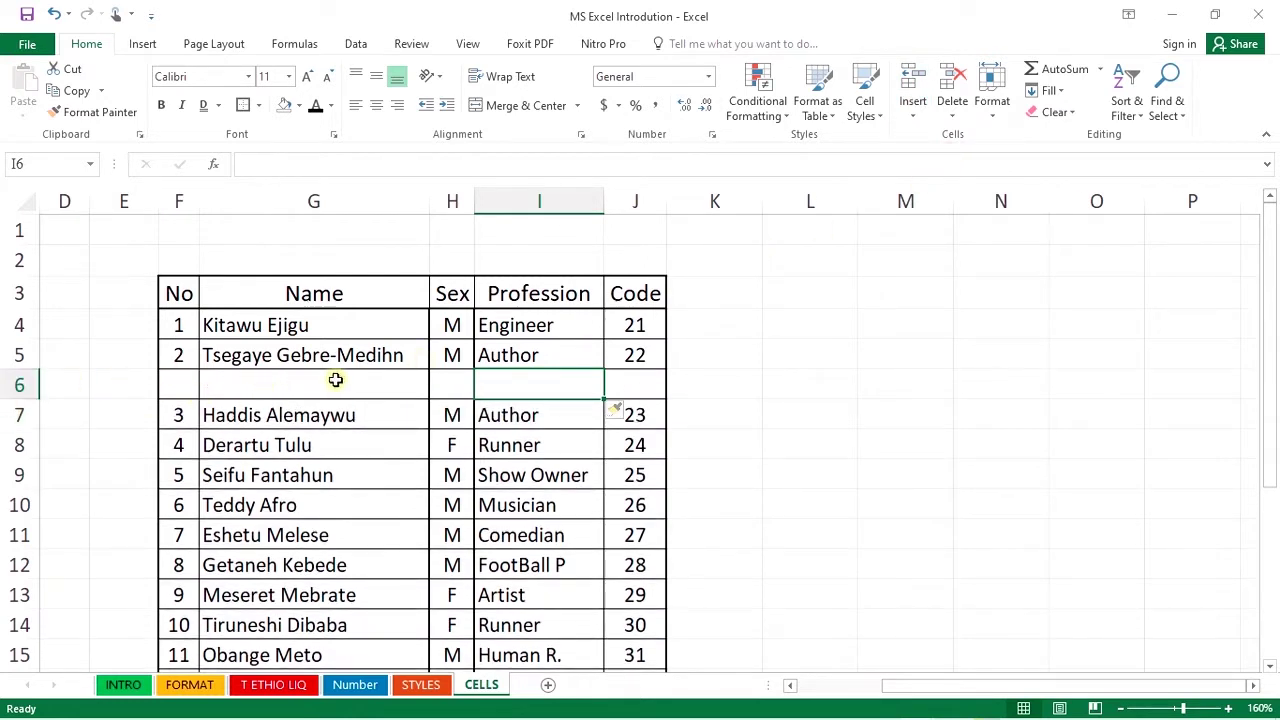
# Step: Insert a second blank row at row 6 and shift the Profession cells down one cell
pyautogui.click(912, 115)
pyautogui.click(935, 162)
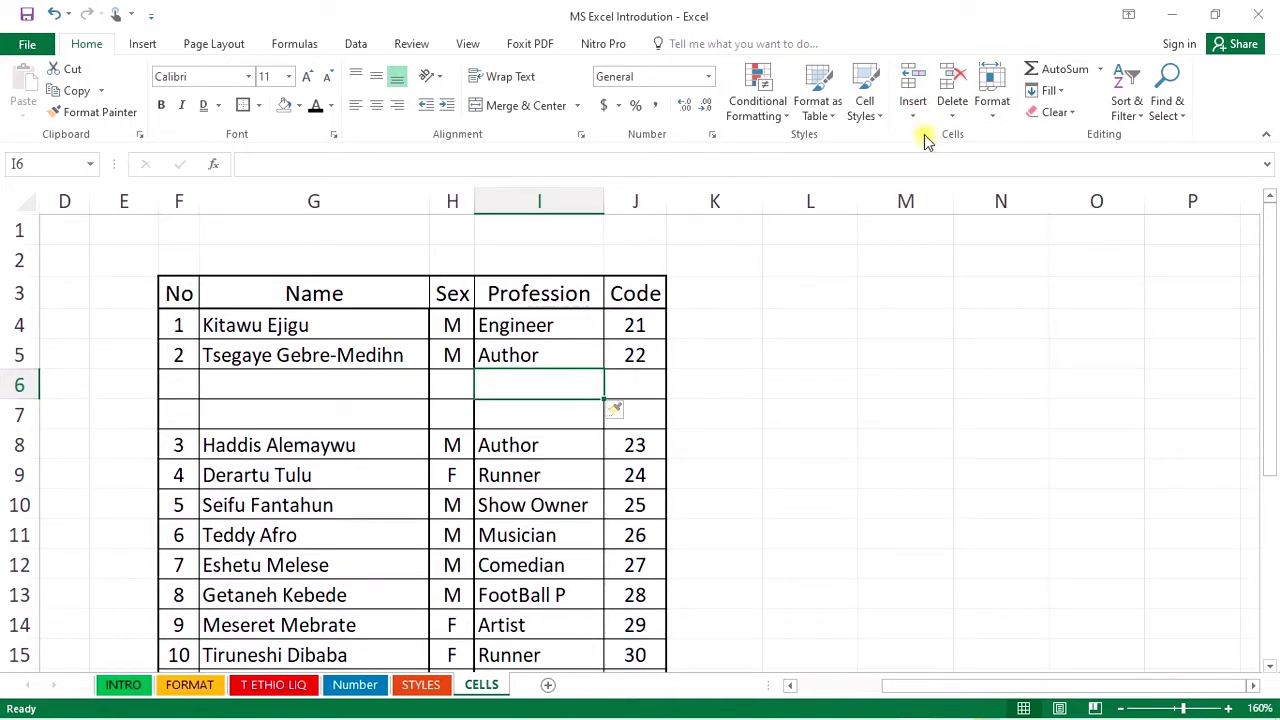
pyautogui.click(918, 80)
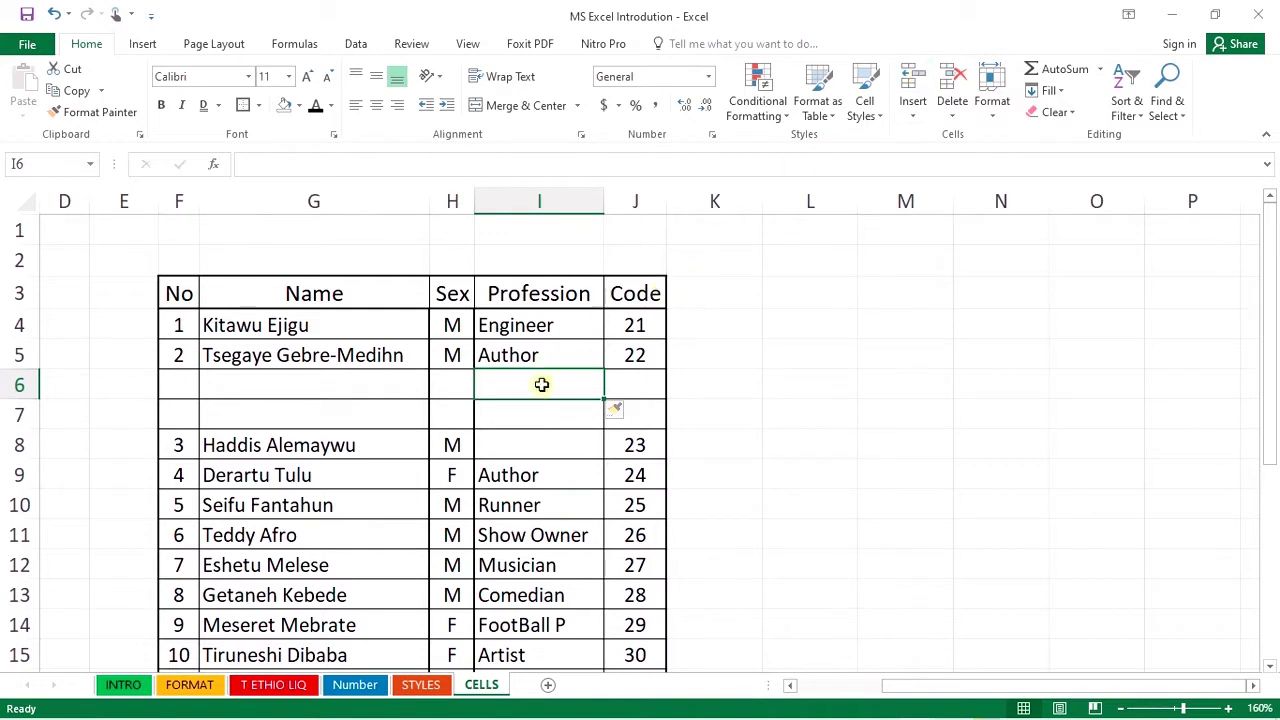
# Step: Insert another cell in the Profession column with 'Shift cells down', then check the table end
pyautogui.click(913, 114)
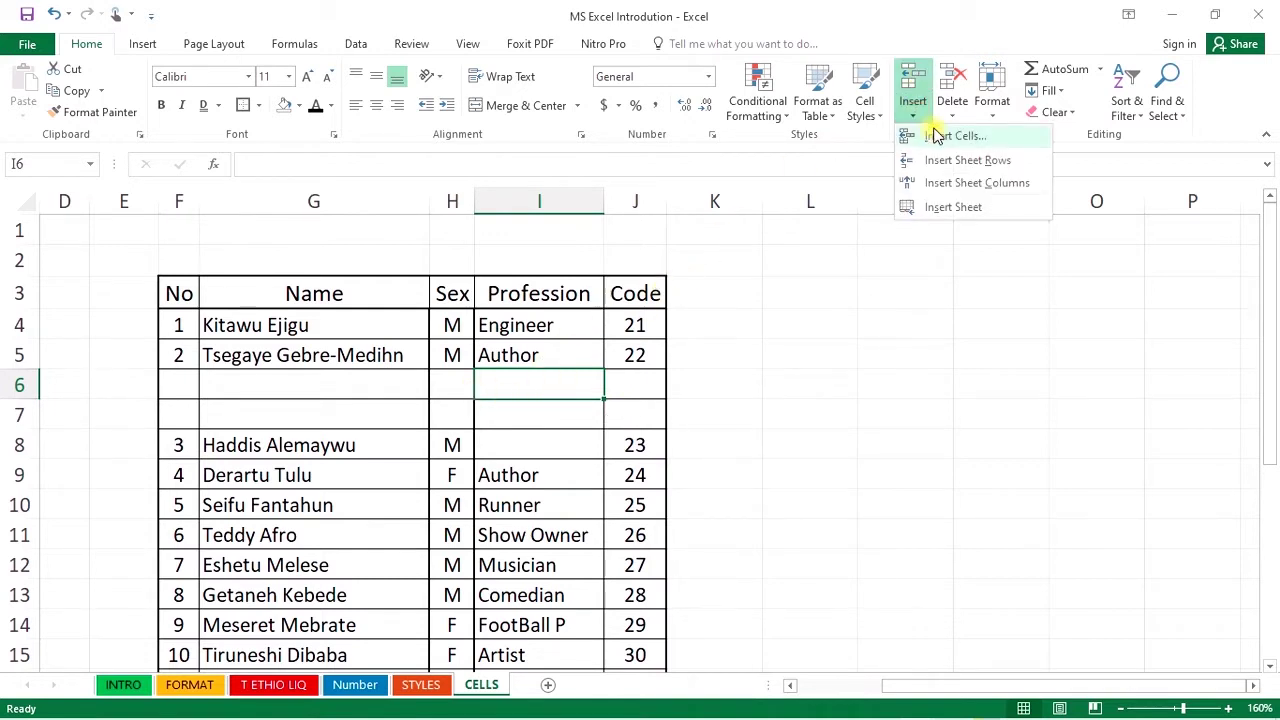
pyautogui.click(948, 137)
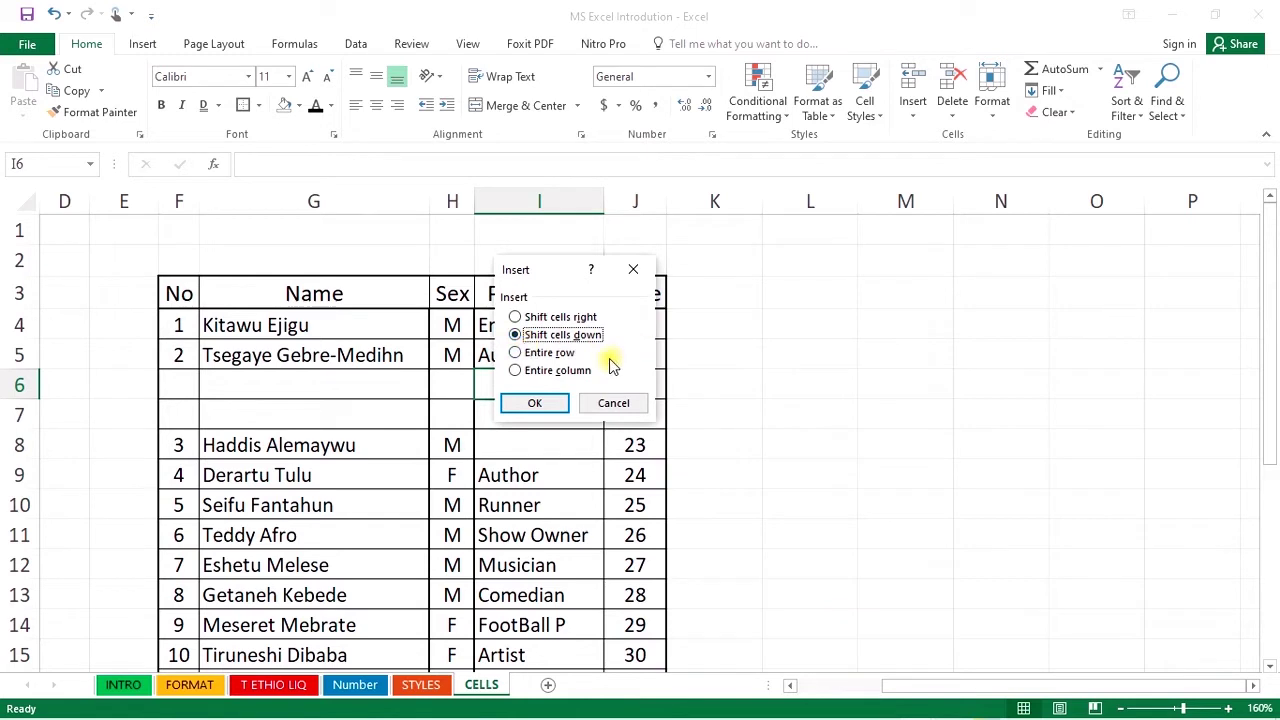
pyautogui.click(557, 403)
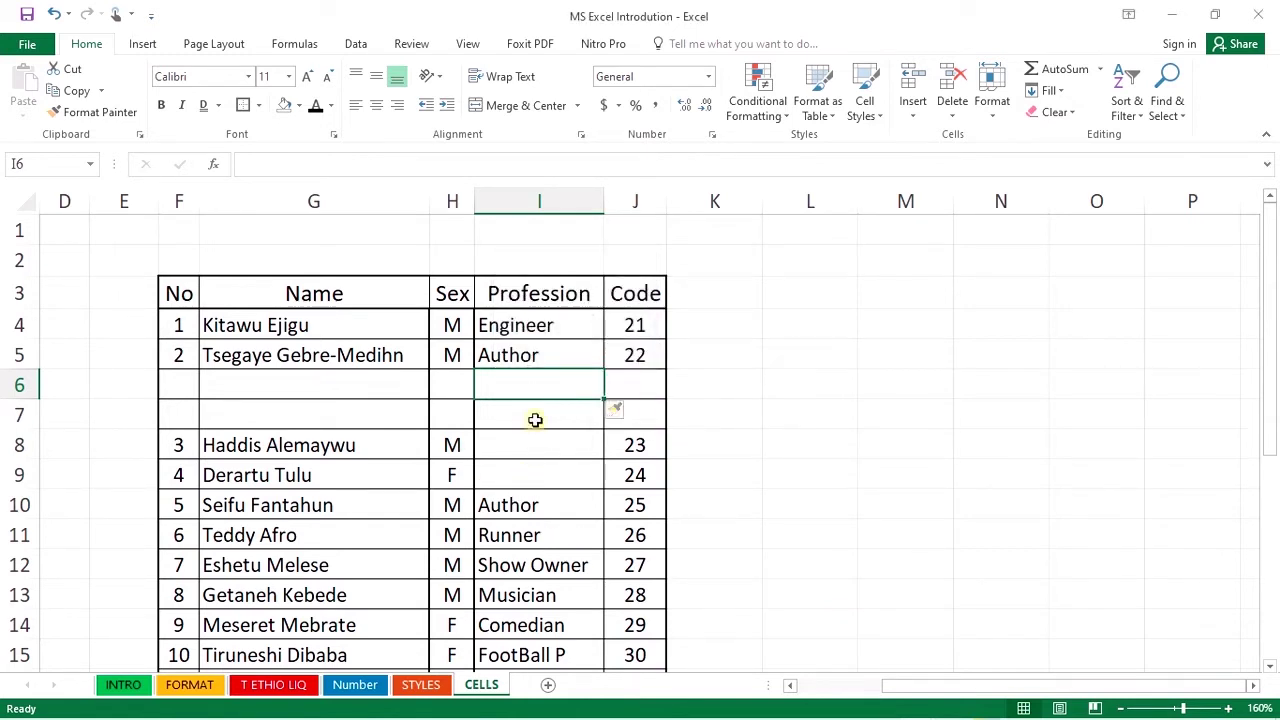
pyautogui.scroll(-6, 535, 465)
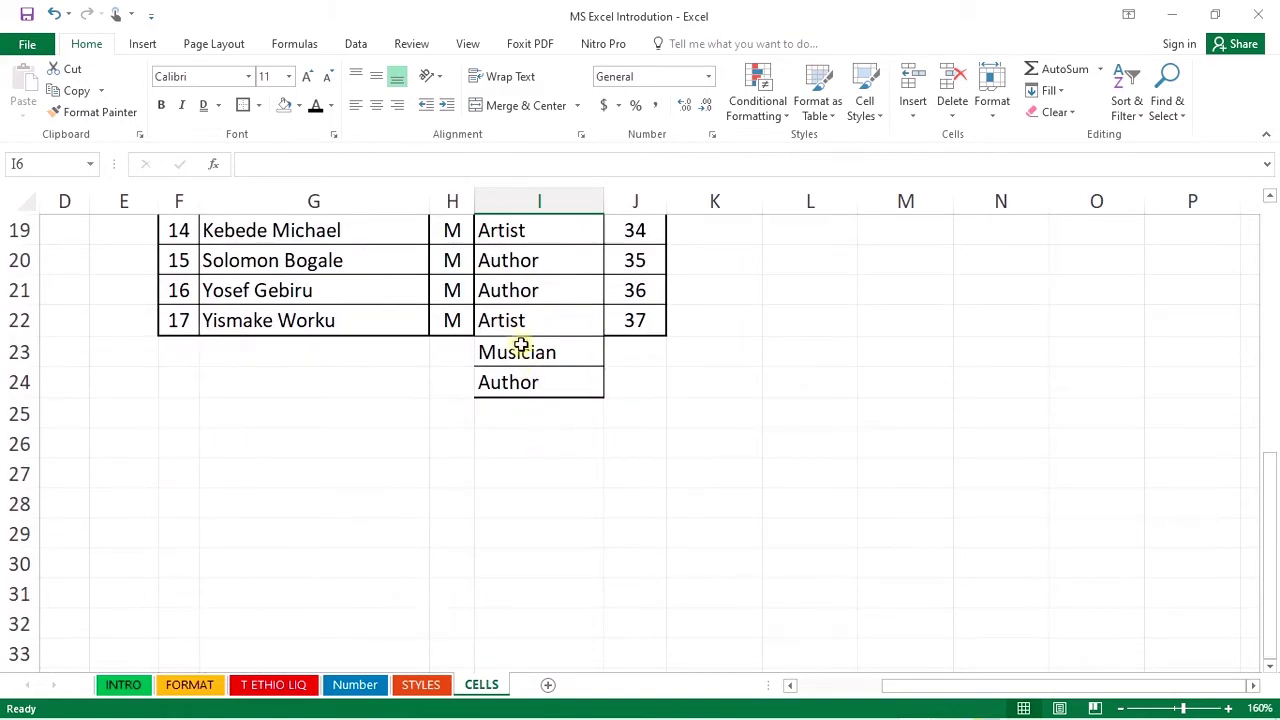
pyautogui.scroll(2, 545, 380)
pyautogui.scroll(3, 547, 380)
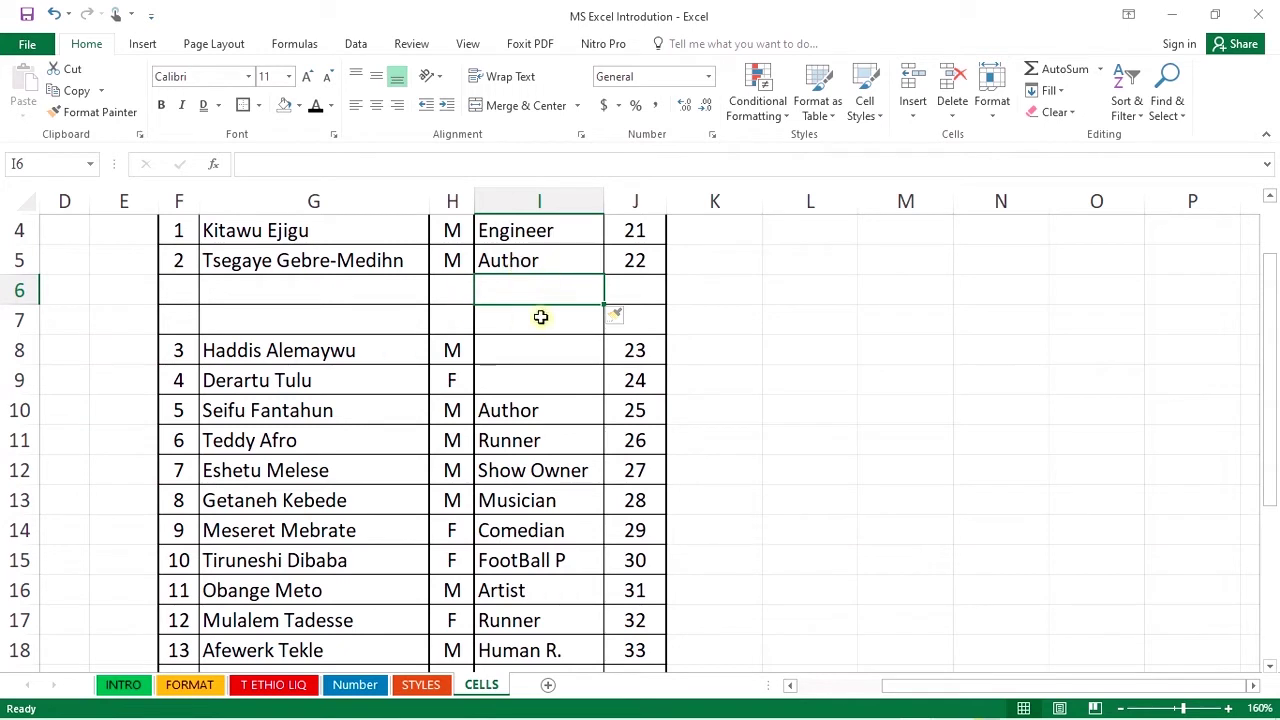
# Step: Use Insert Cells with 'Entire row' to add a blank row above entry 3
pyautogui.click(913, 110)
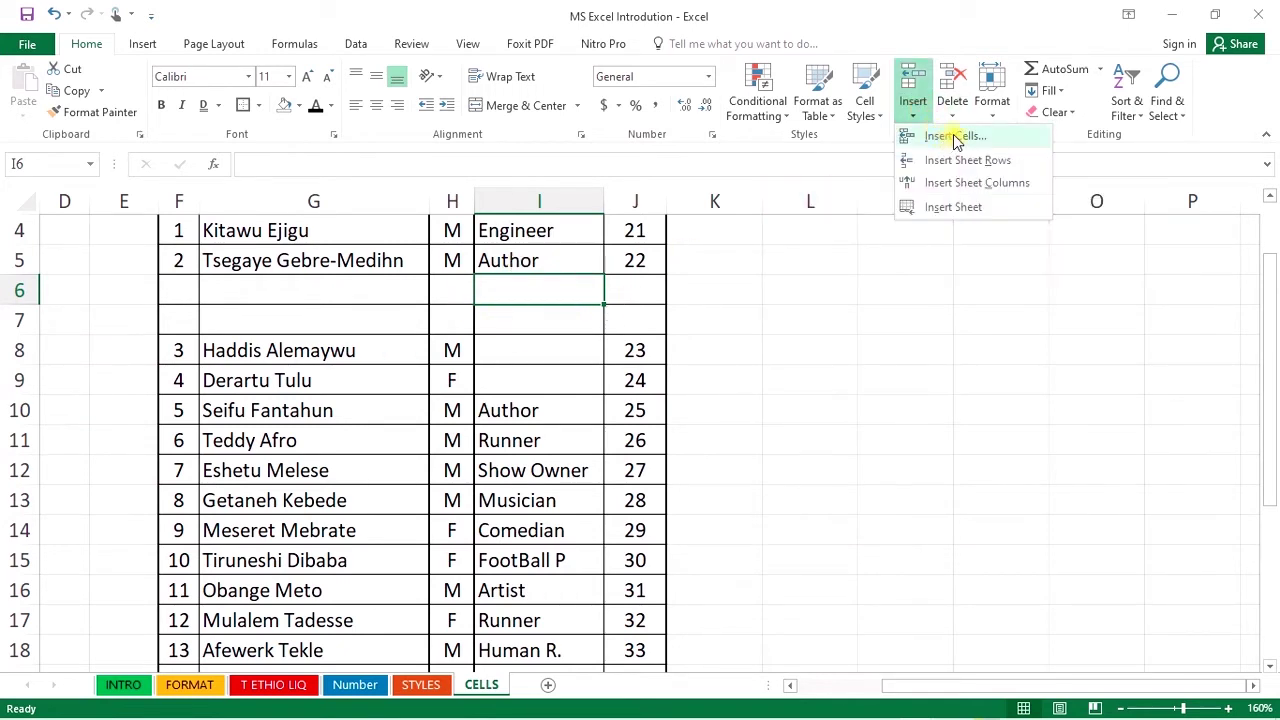
pyautogui.click(945, 140)
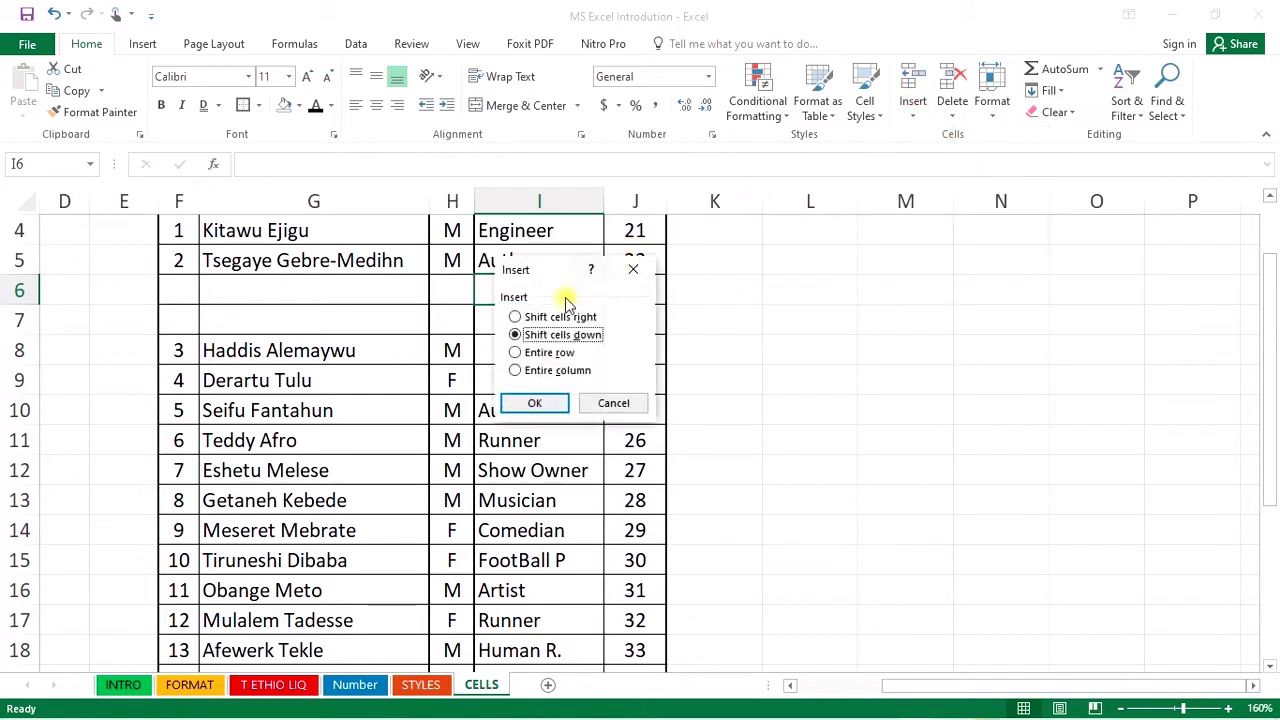
pyautogui.click(515, 352)
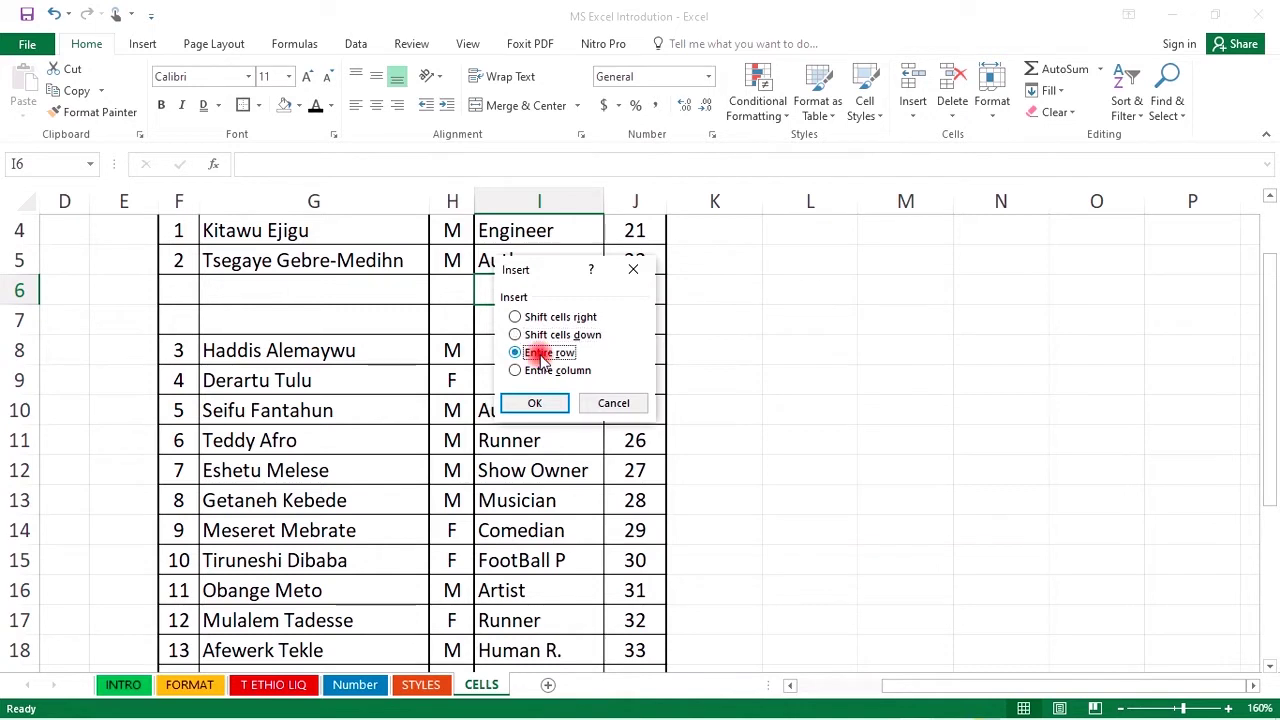
pyautogui.click(554, 406)
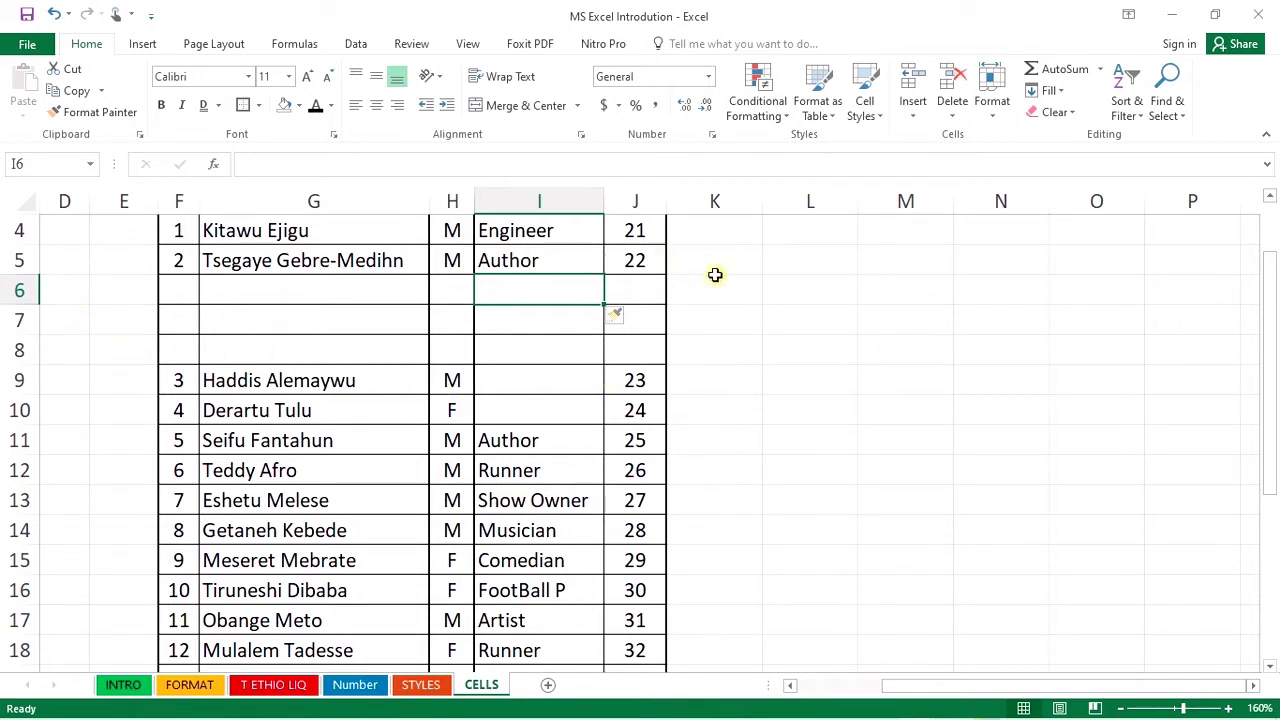
# Step: From cell I7, insert a cell with 'Shift cells down' to push Profession entries down
pyautogui.click(534, 320)
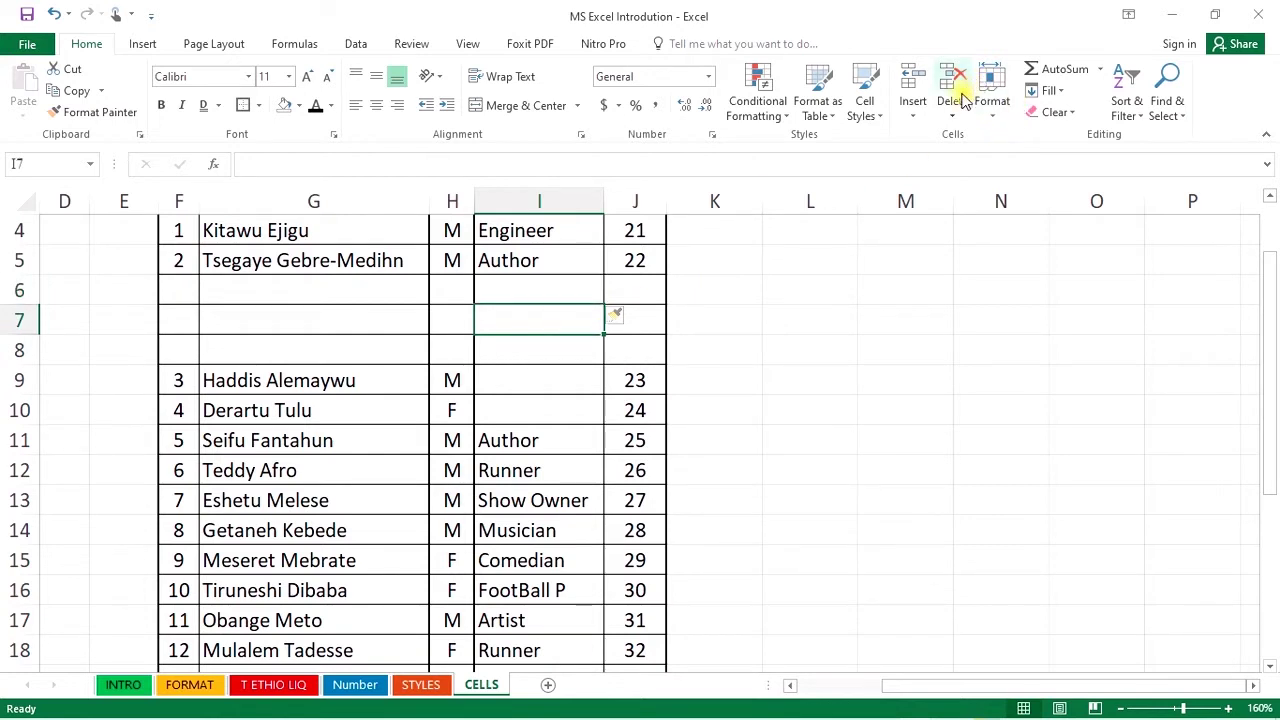
pyautogui.click(918, 118)
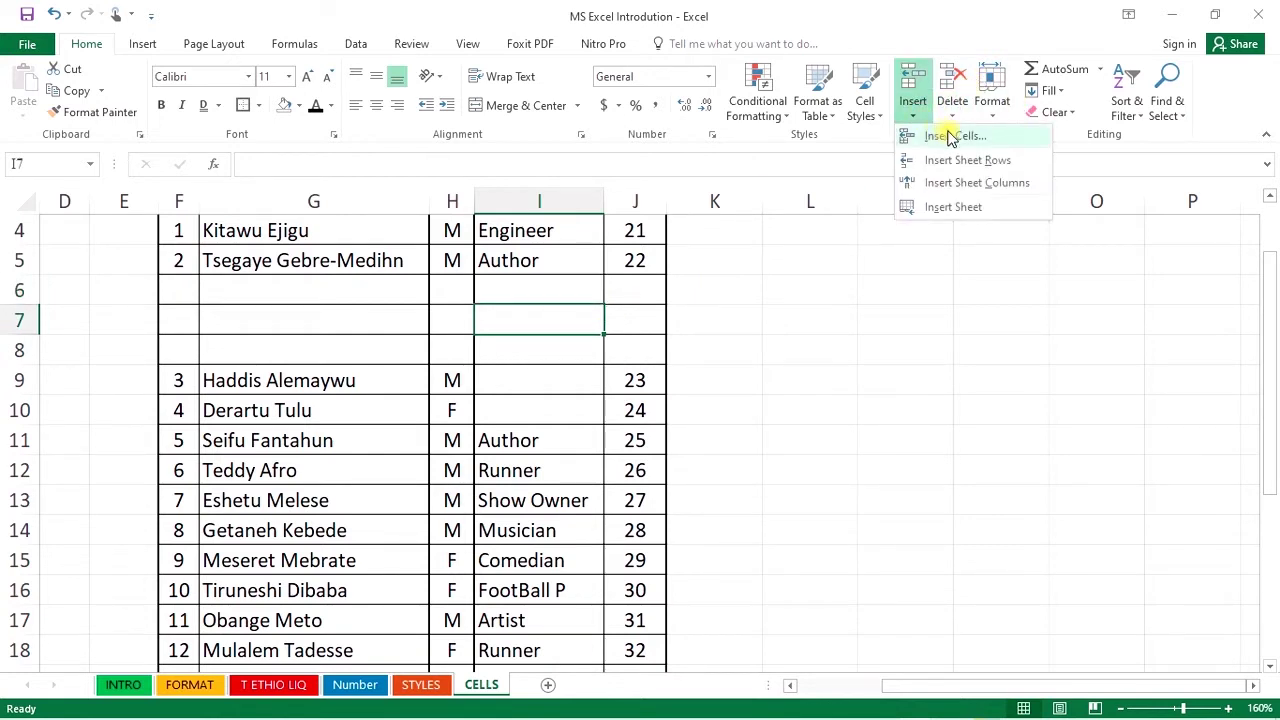
pyautogui.click(955, 137)
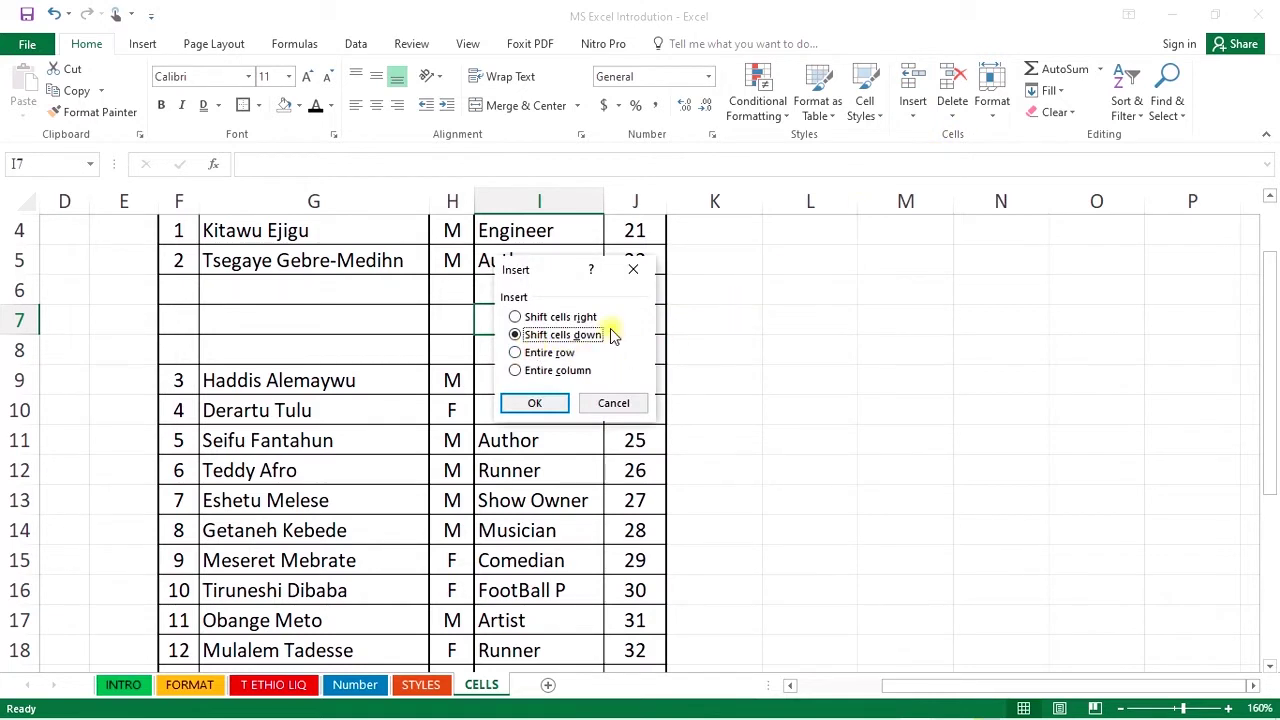
pyautogui.click(534, 402)
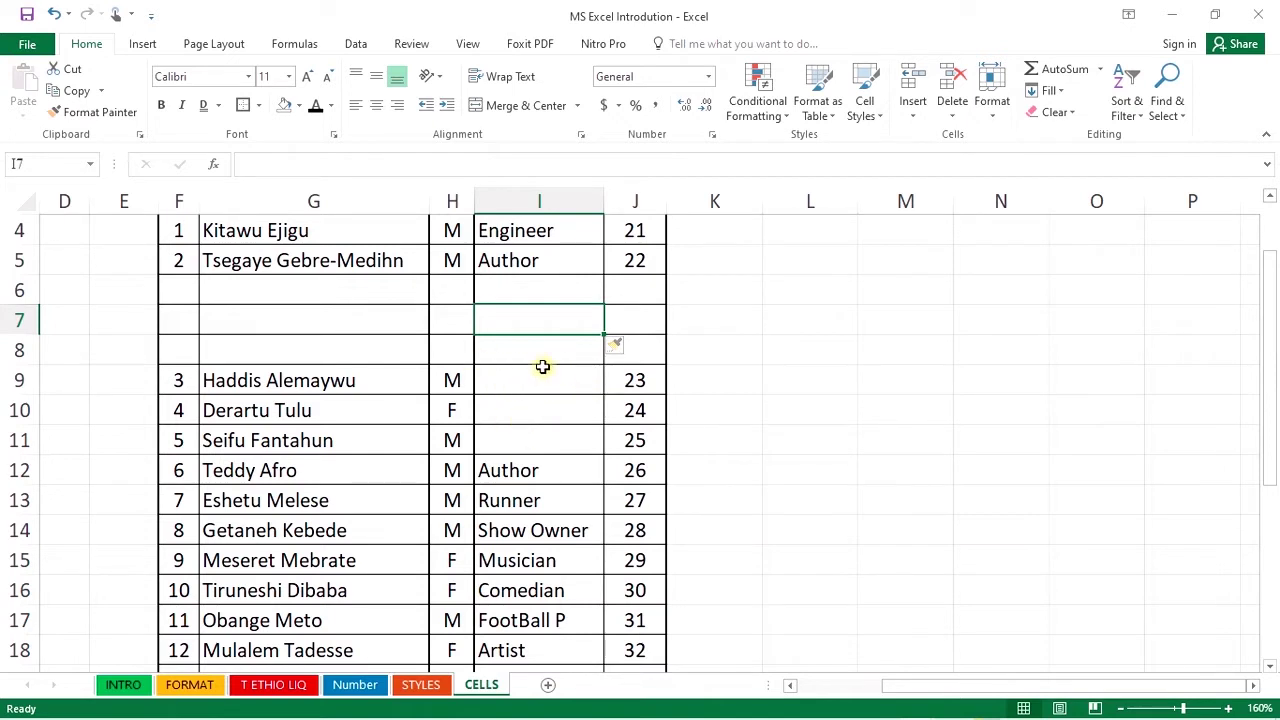
pyautogui.scroll(1, 542, 366)
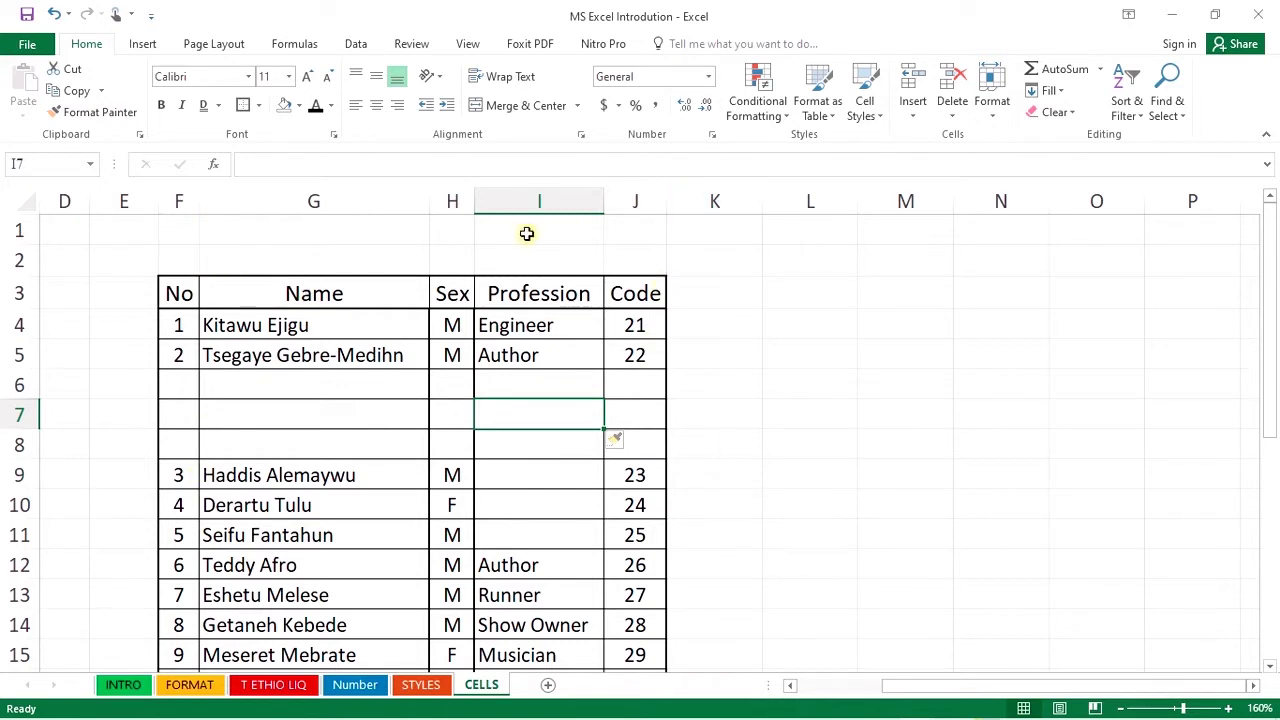
# Step: Insert three blank sheet columns at column I, before Profession
pyautogui.click(918, 114)
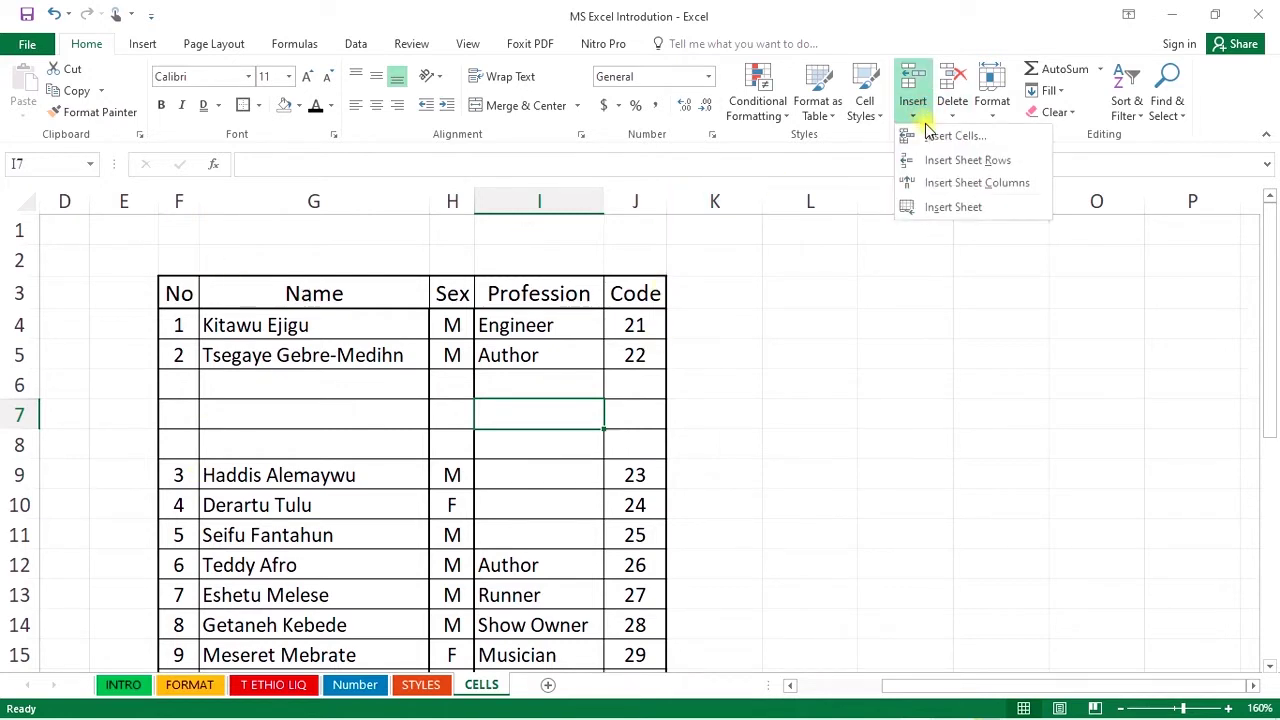
pyautogui.click(952, 184)
pyautogui.click(505, 384)
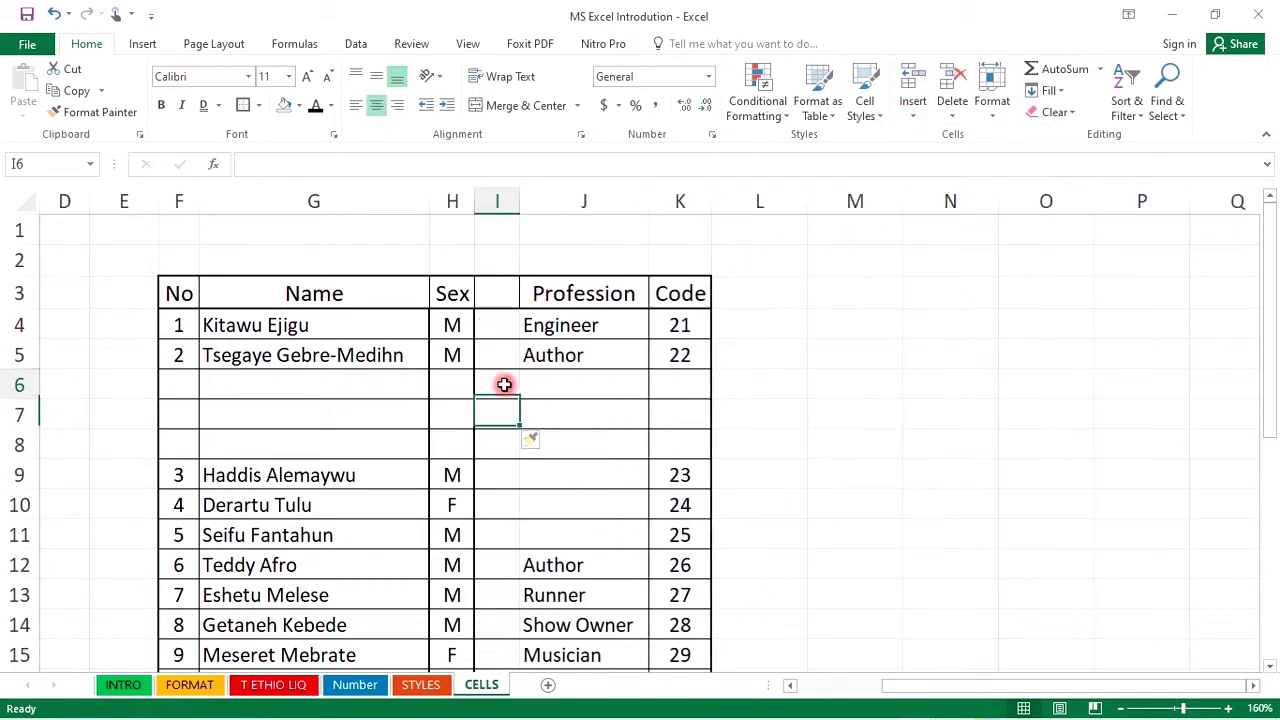
pyautogui.click(912, 112)
pyautogui.click(963, 188)
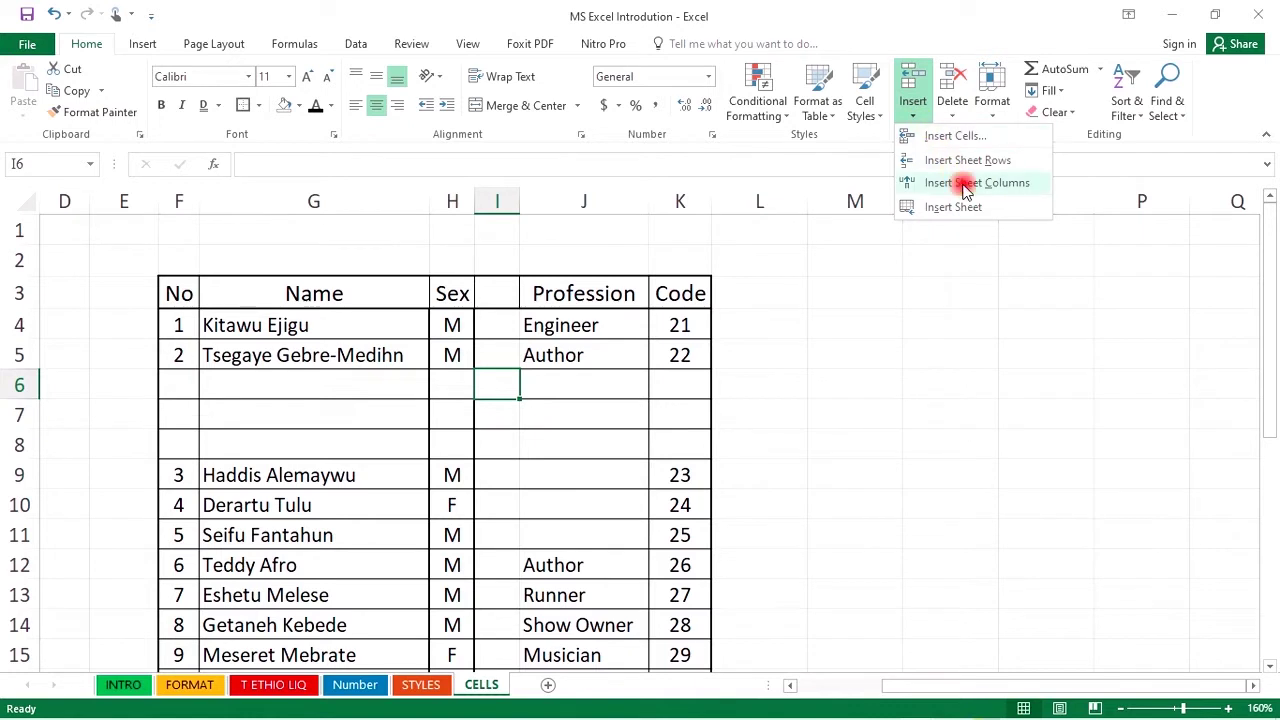
pyautogui.click(912, 112)
pyautogui.click(972, 186)
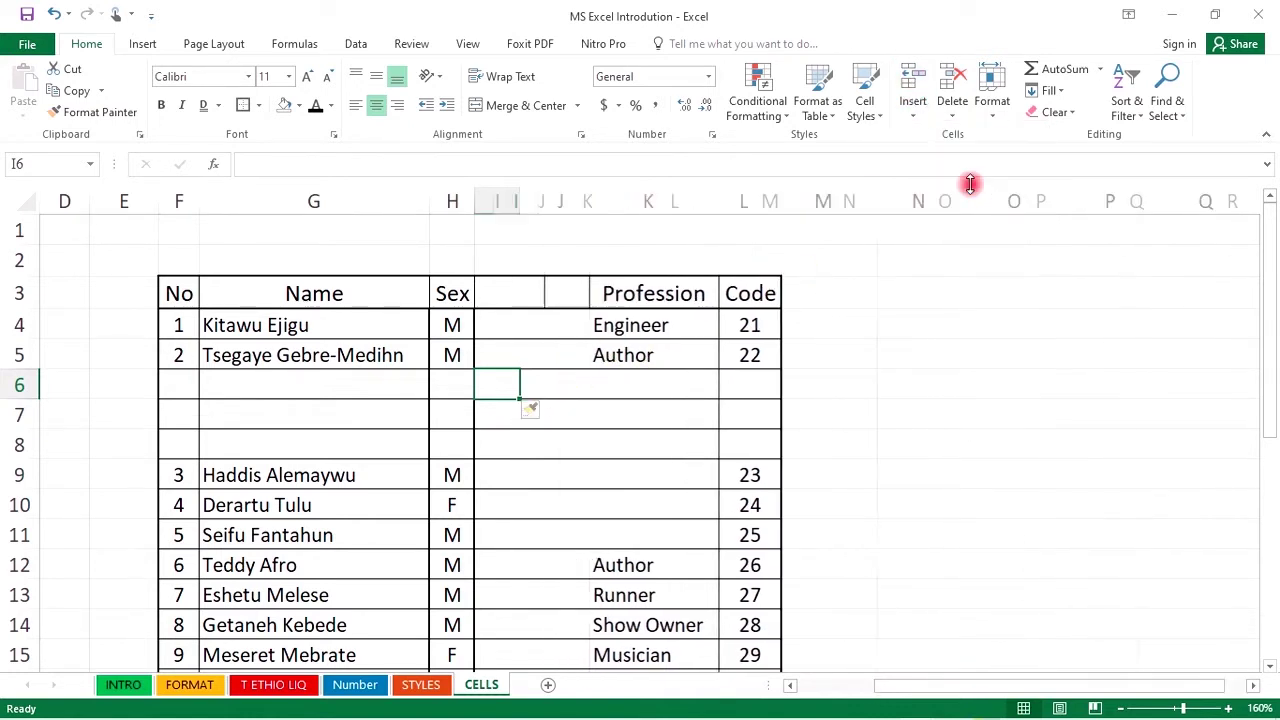
pyautogui.click(969, 300)
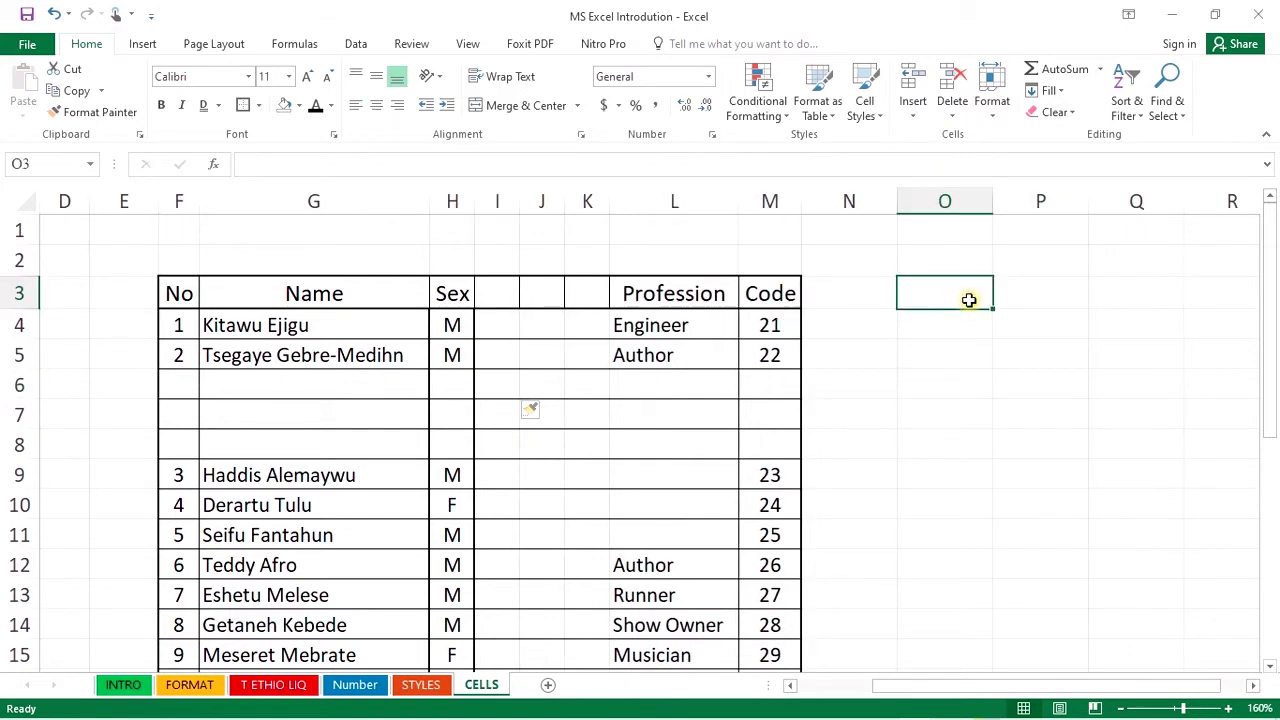
pyautogui.scroll(-1, 814, 329)
pyautogui.scroll(1, 691, 337)
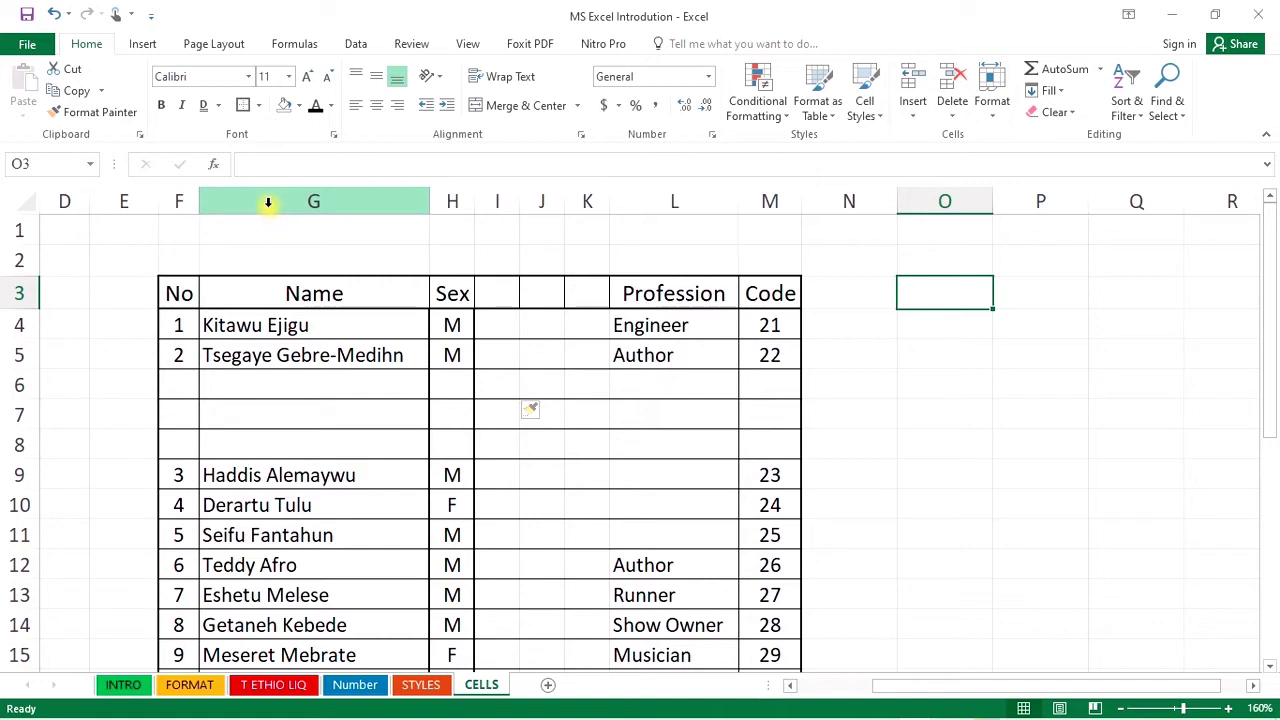
# Step: Select column G and insert three blank columns before Name
pyautogui.click(270, 203)
pyautogui.scroll(-5, 351, 353)
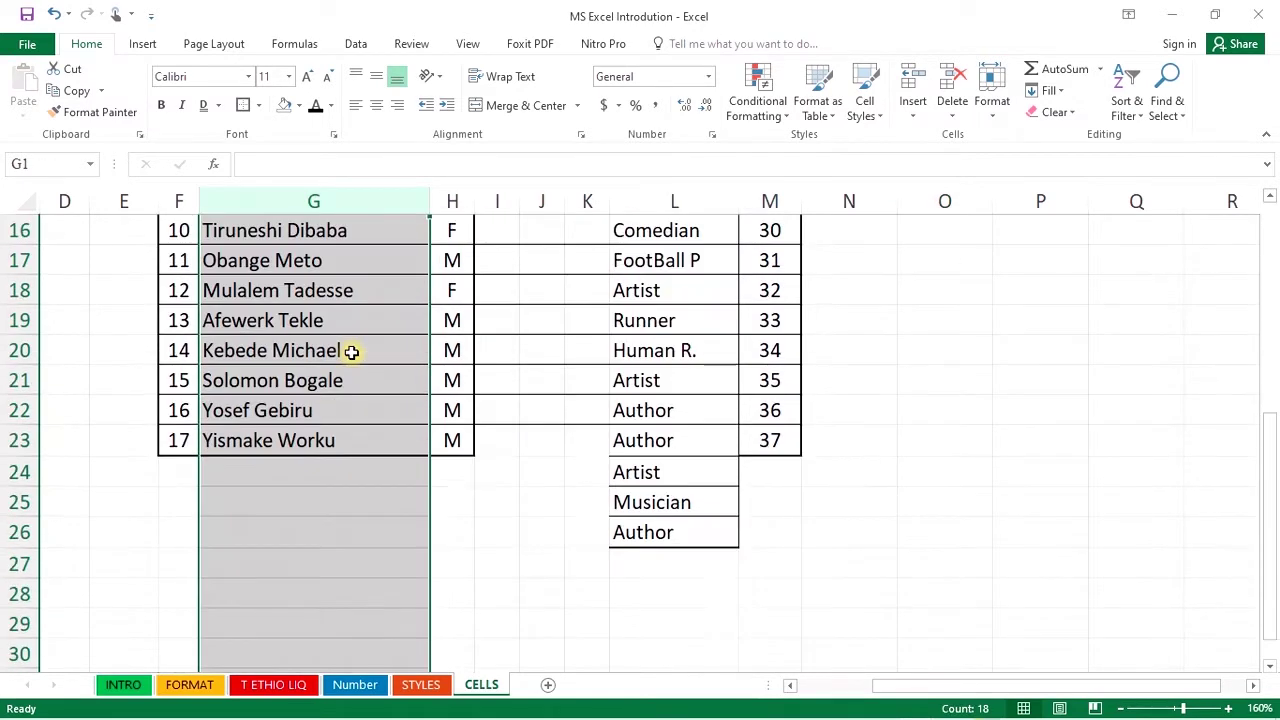
pyautogui.scroll(-10, 351, 353)
pyautogui.scroll(-7, 351, 353)
pyautogui.scroll(-6, 351, 353)
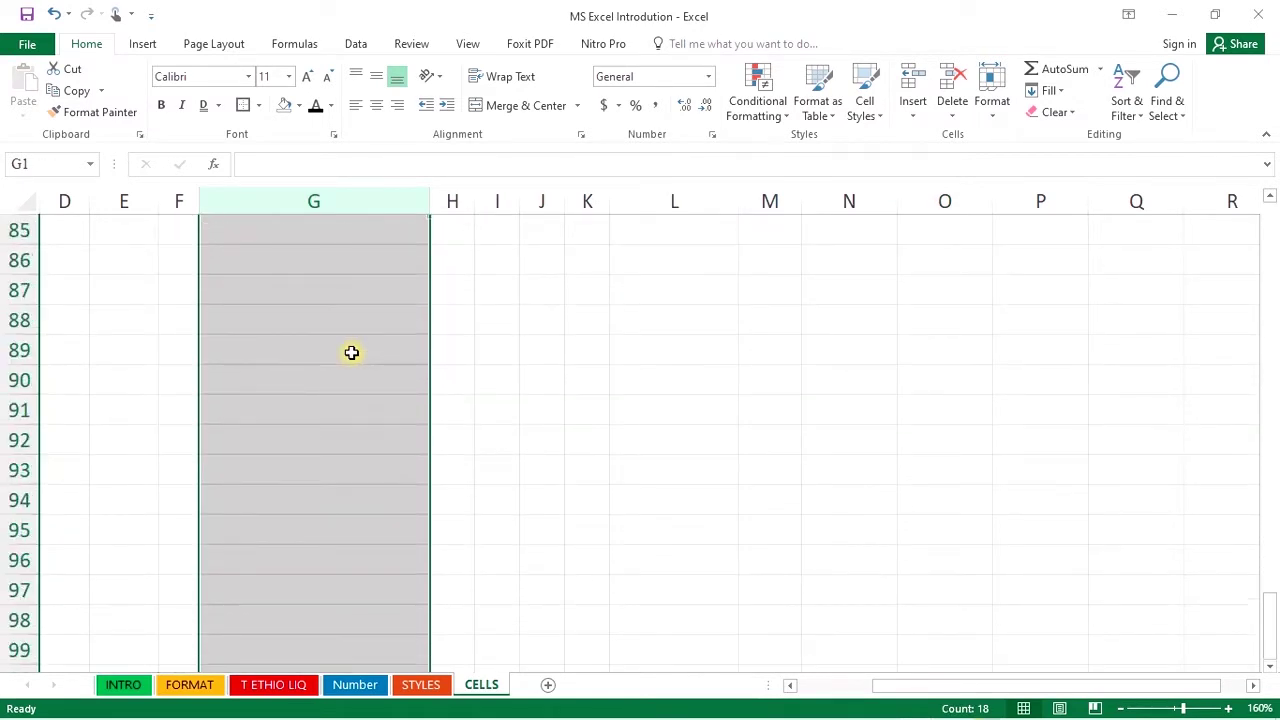
pyautogui.scroll(6, 351, 353)
pyautogui.scroll(6, 351, 353)
pyautogui.scroll(9, 351, 353)
pyautogui.scroll(7, 351, 353)
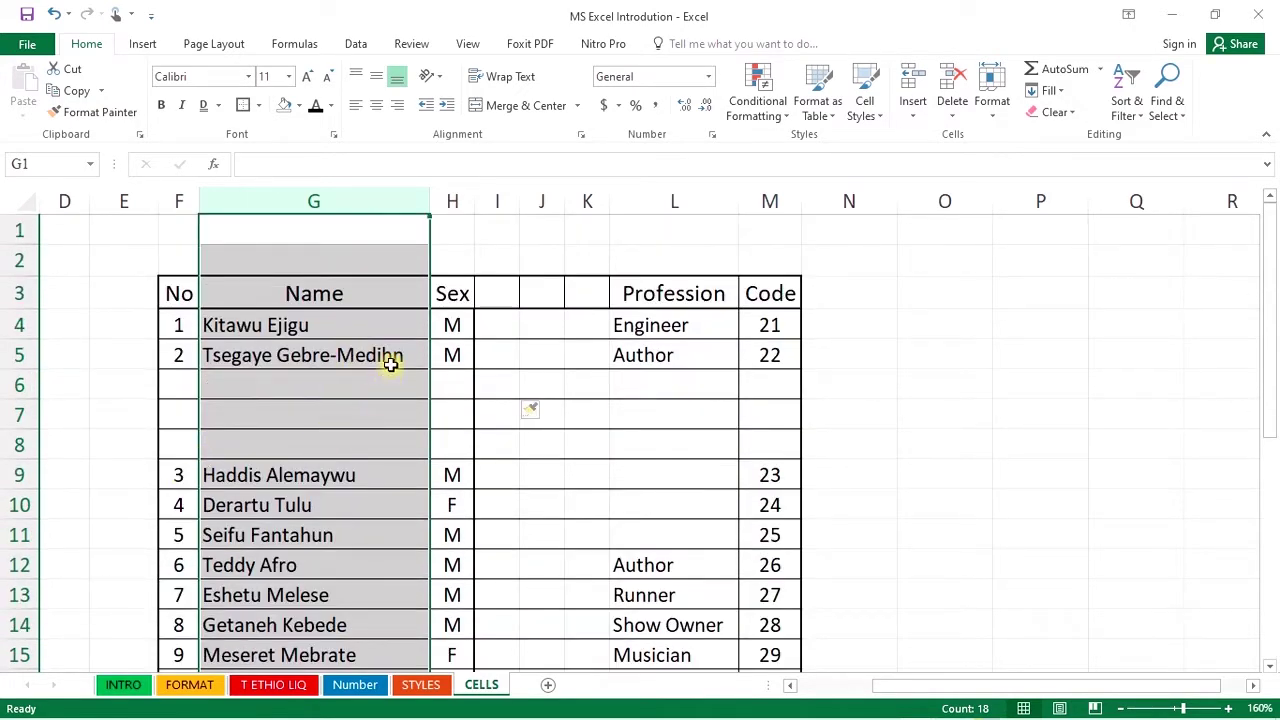
pyautogui.click(915, 78)
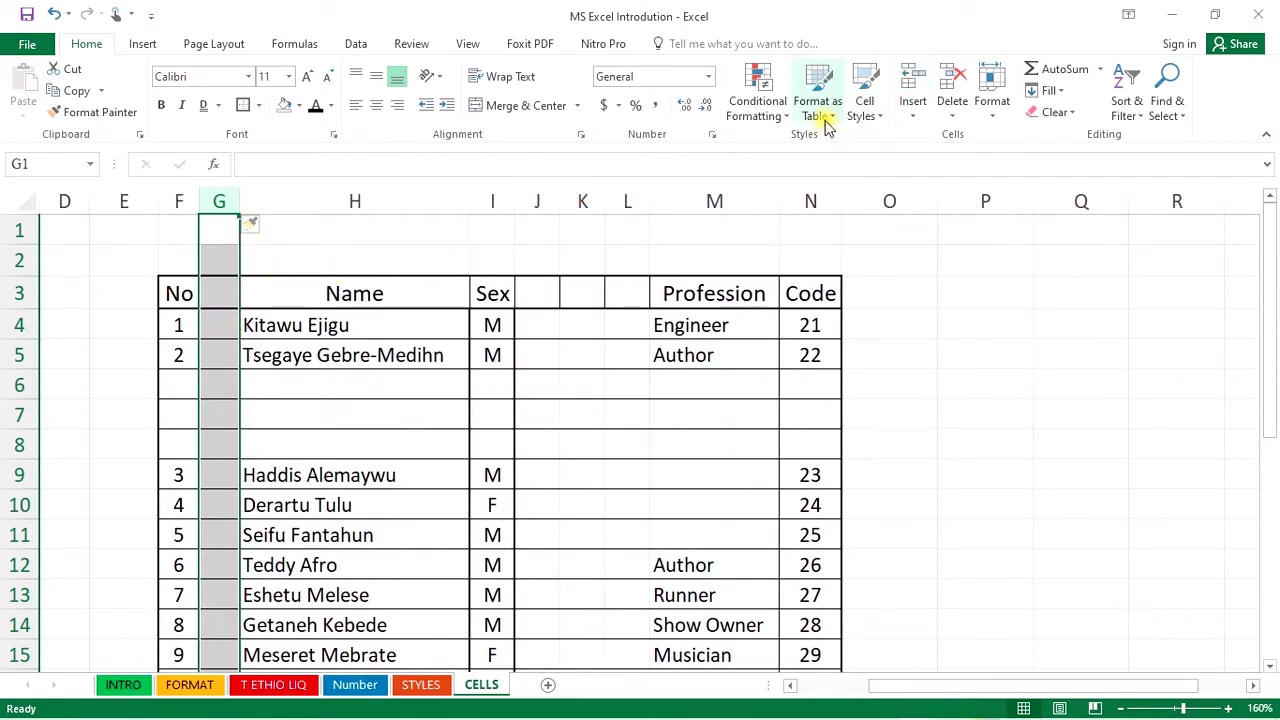
pyautogui.click(918, 76)
pyautogui.click(915, 76)
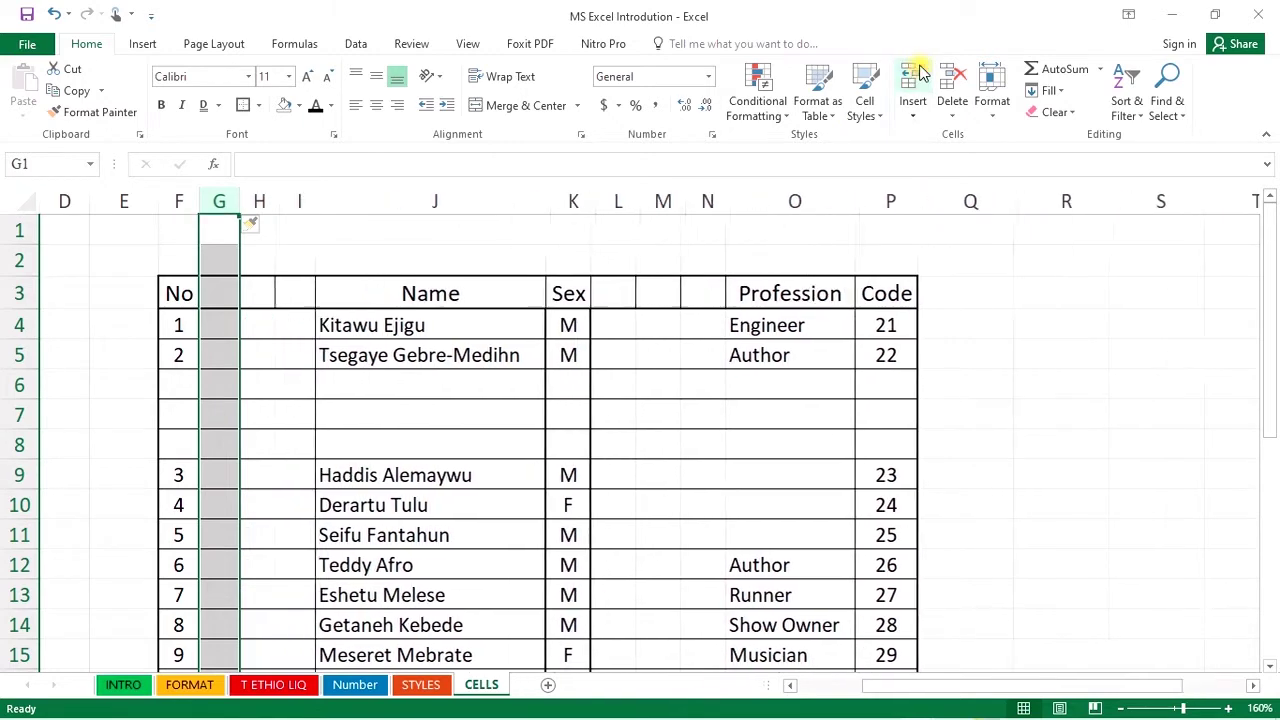
# Step: Select row 16, which holds entry 10
pyautogui.click(466, 414)
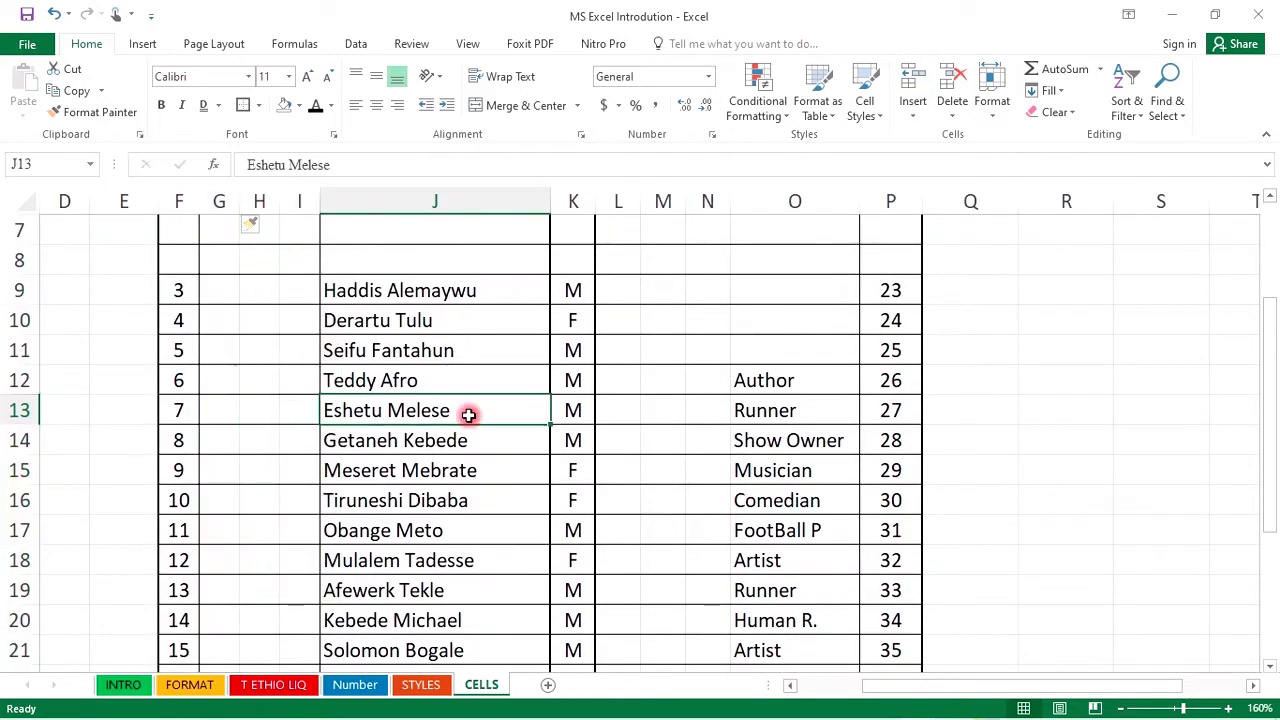
pyautogui.scroll(-2, 468, 415)
pyautogui.click(18, 320)
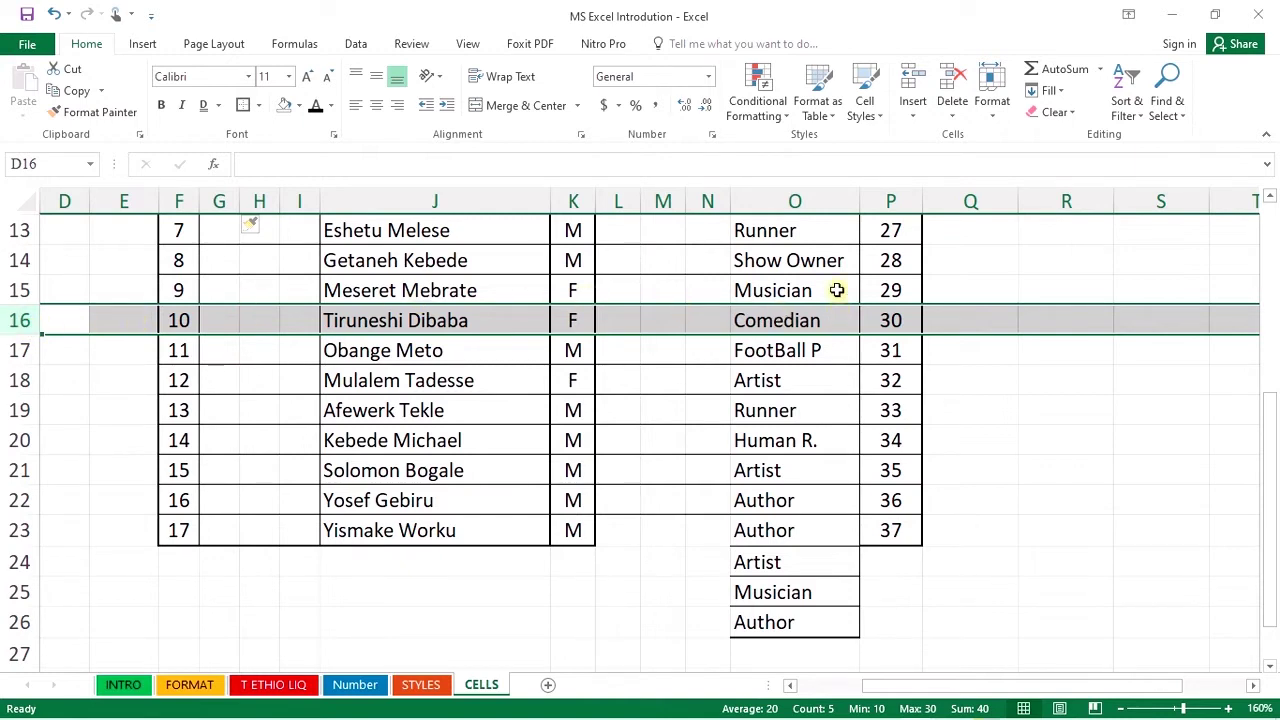
# Step: Insert several blank rows at row 16, above entry 10
pyautogui.click(916, 80)
pyautogui.click(916, 80)
pyautogui.click(916, 80)
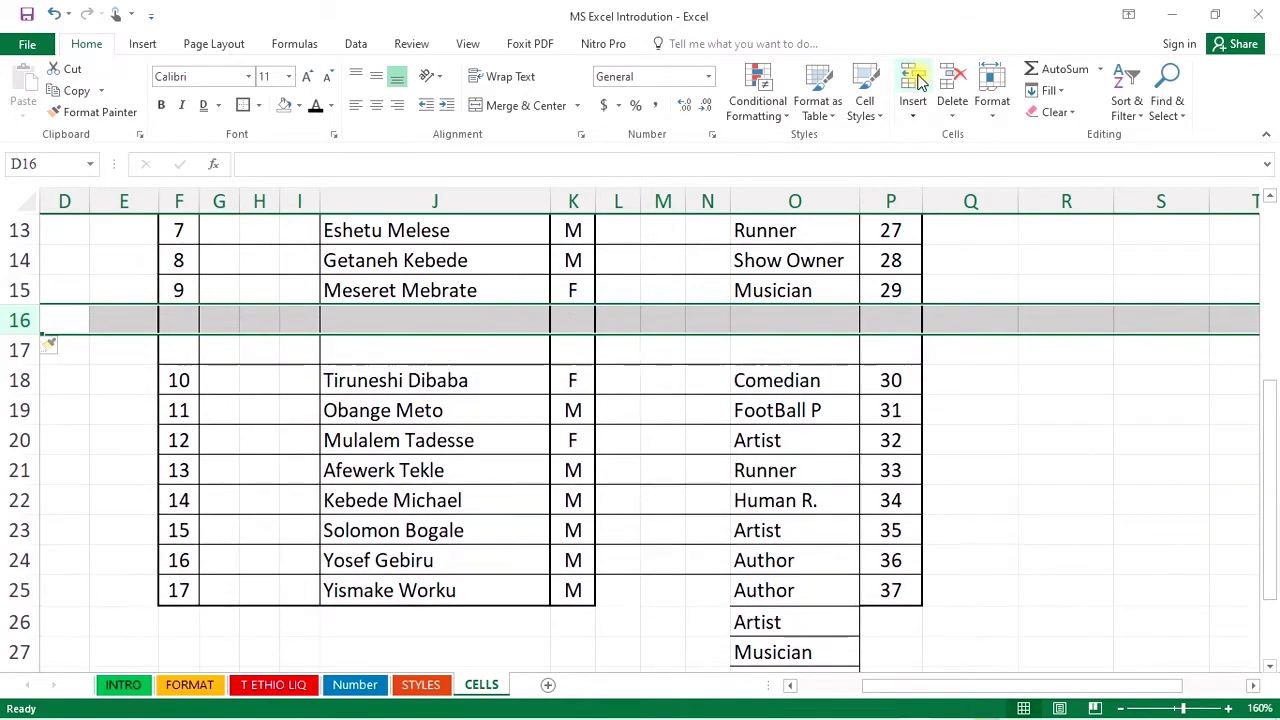
pyautogui.click(916, 80)
pyautogui.click(916, 80)
pyautogui.click(916, 80)
pyautogui.click(914, 76)
pyautogui.click(914, 76)
pyautogui.click(914, 76)
pyautogui.click(914, 76)
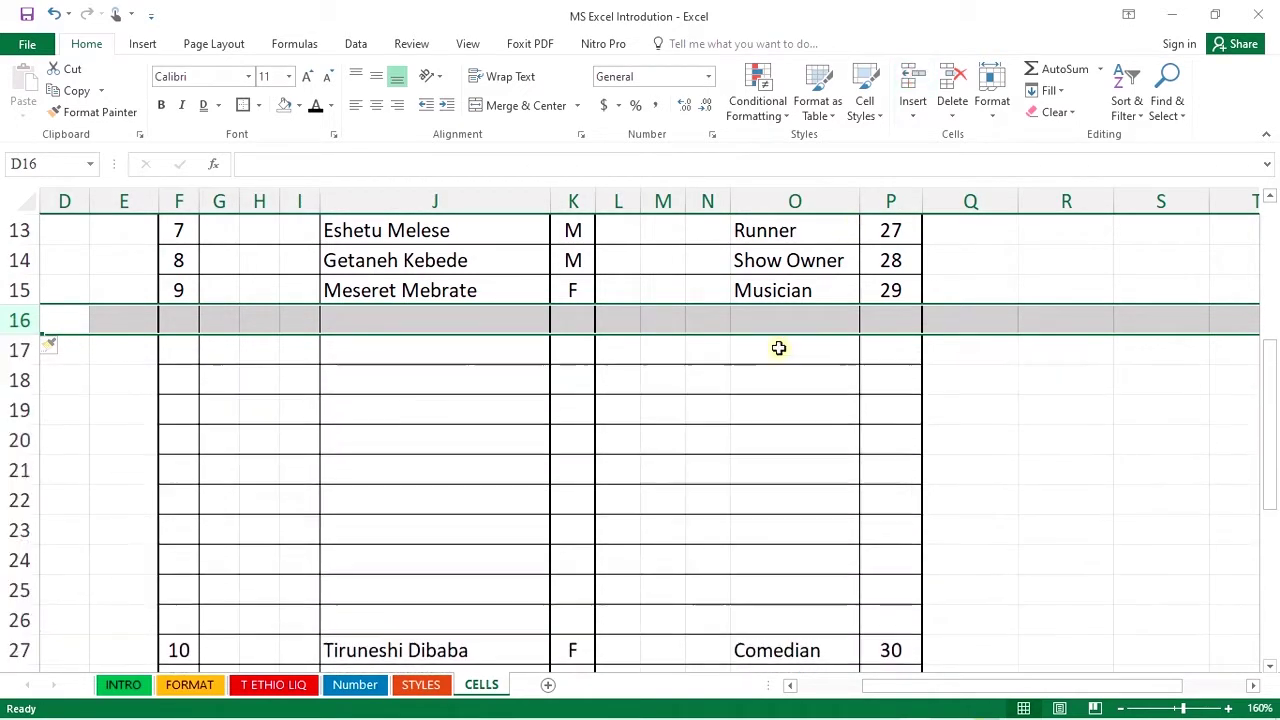
pyautogui.scroll(2, 753, 385)
pyautogui.scroll(2, 753, 385)
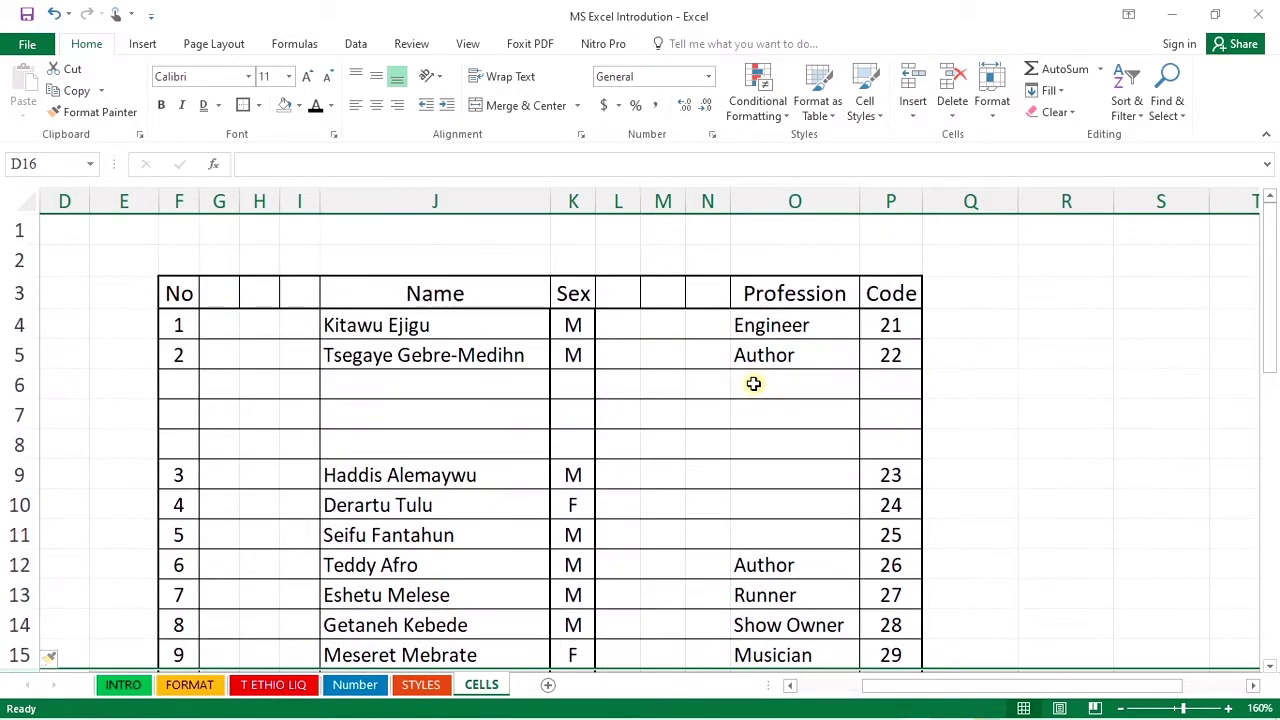
# Step: Select column H and insert two more blank columns there
pyautogui.click(269, 199)
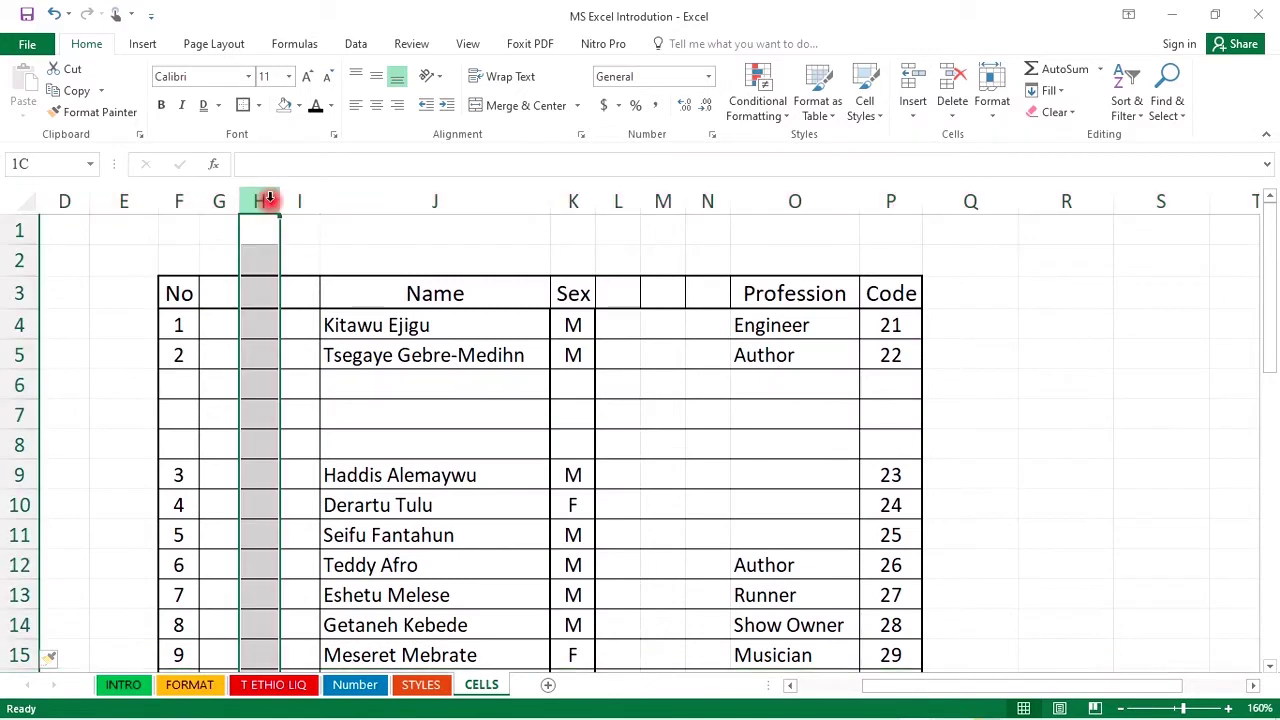
pyautogui.click(920, 80)
pyautogui.click(920, 80)
pyautogui.click(920, 80)
pyautogui.click(920, 80)
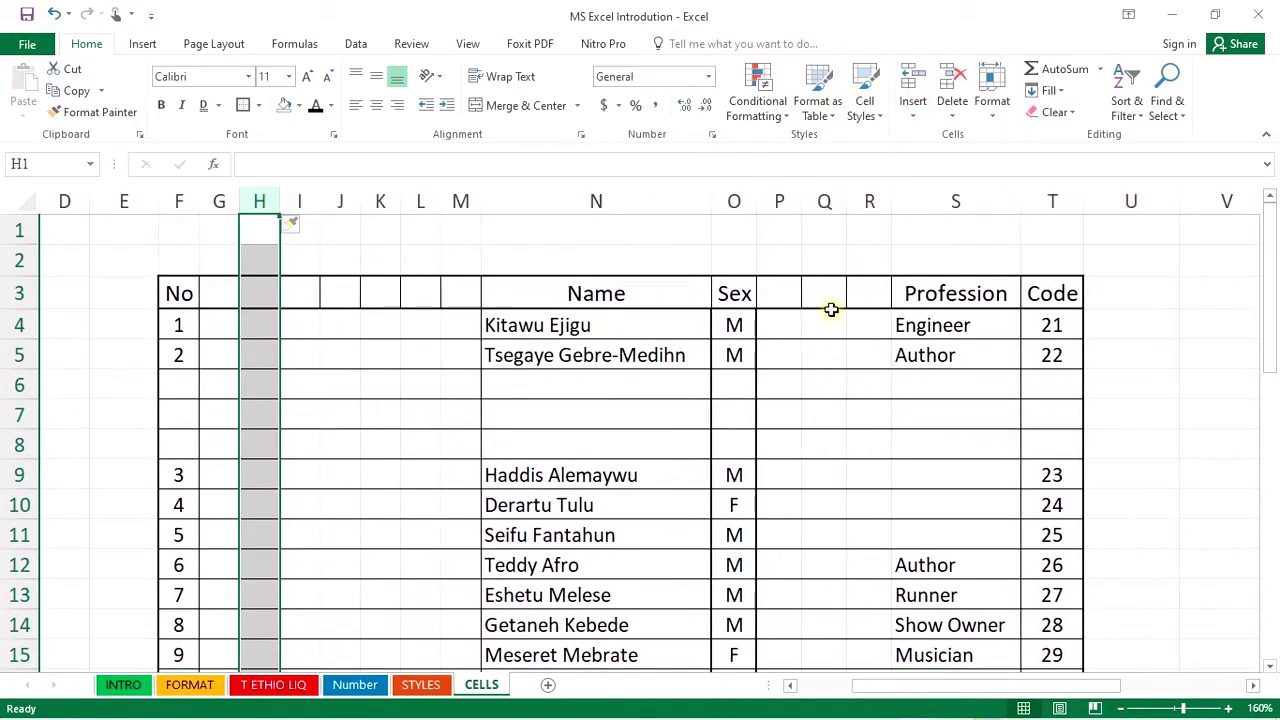
pyautogui.click(451, 434)
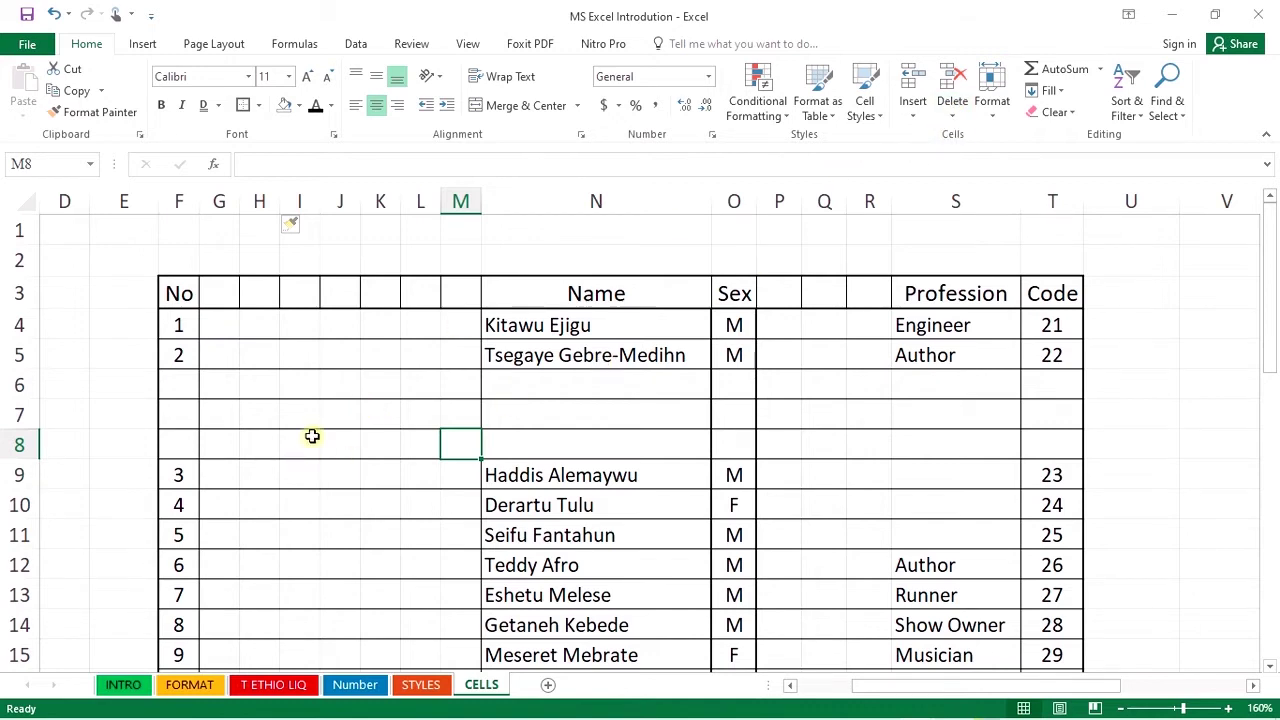
# Step: Select empty column K and delete it twice with Delete Sheet Columns
pyautogui.click(367, 381)
pyautogui.click(380, 201)
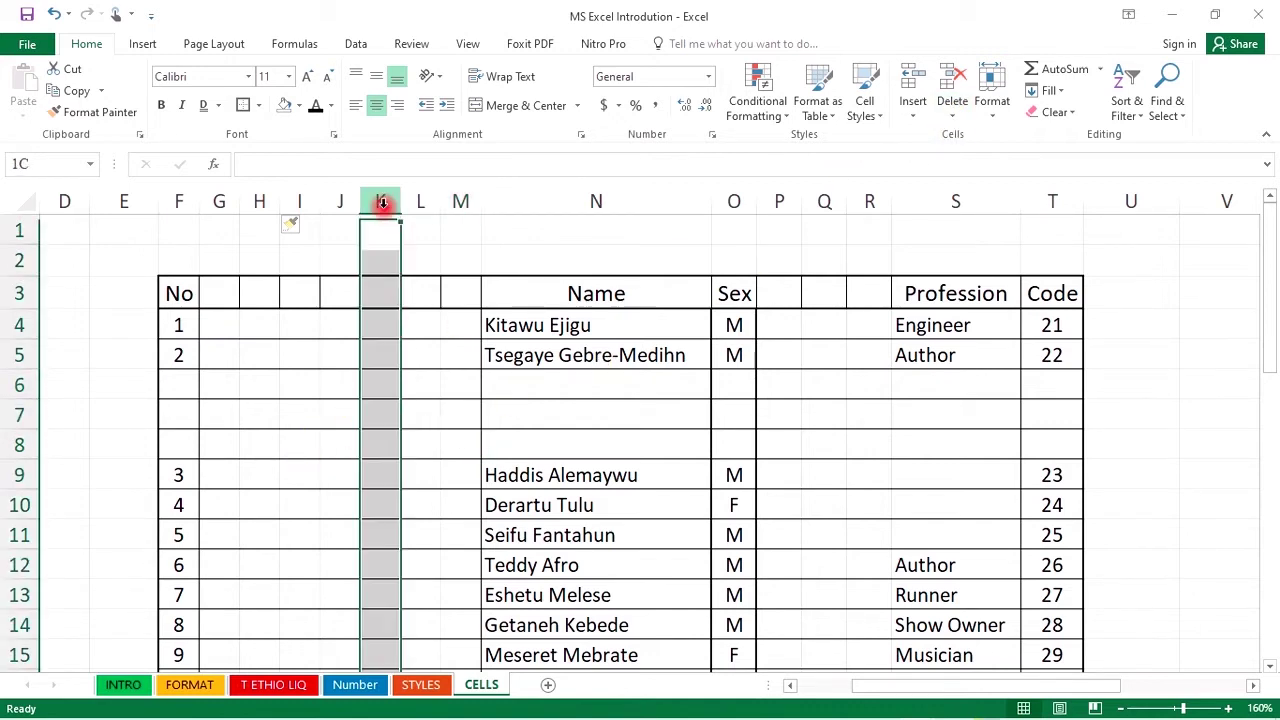
pyautogui.click(952, 107)
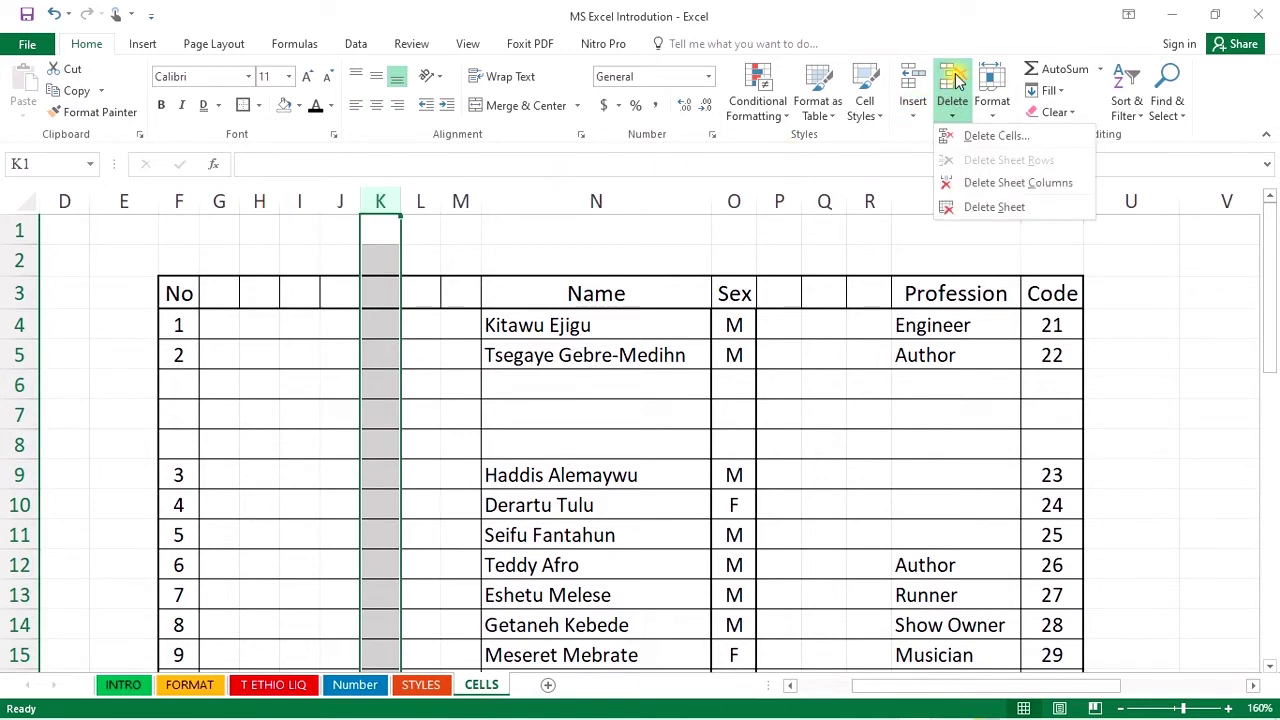
pyautogui.click(980, 137)
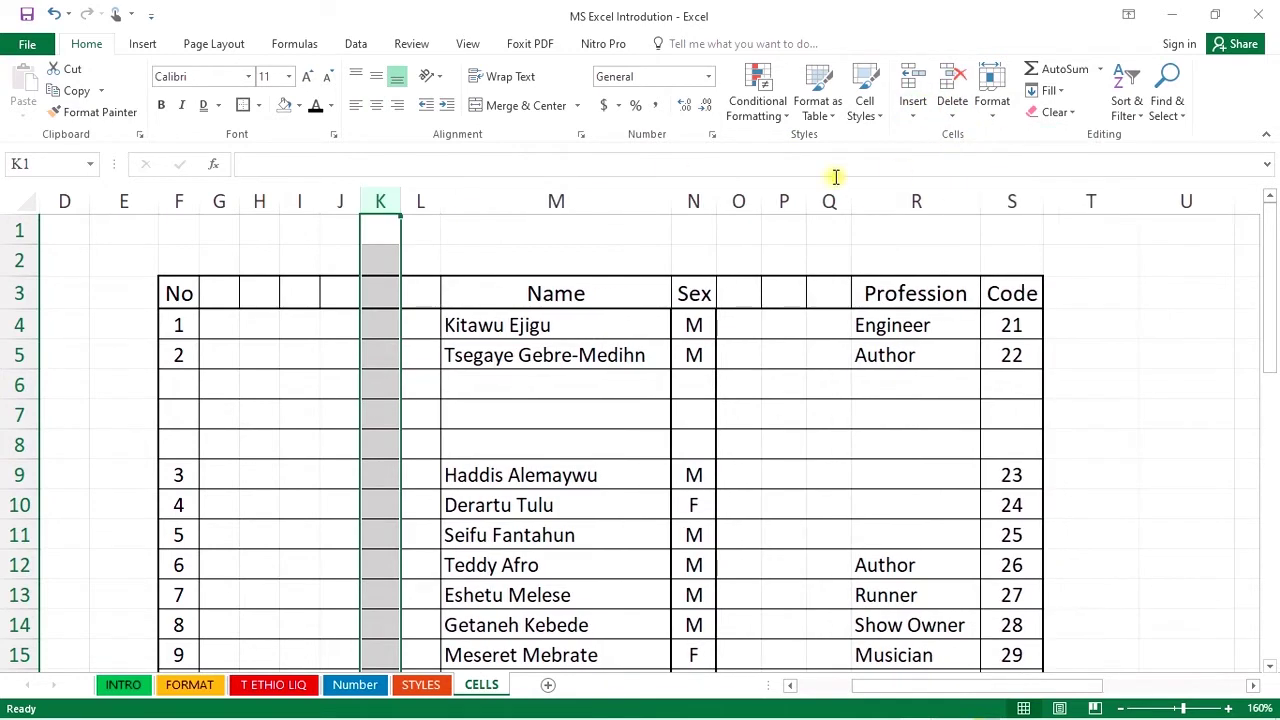
pyautogui.click(955, 78)
# Step: Delete the four empty columns at G so Name returns to column G
pyautogui.click(219, 201)
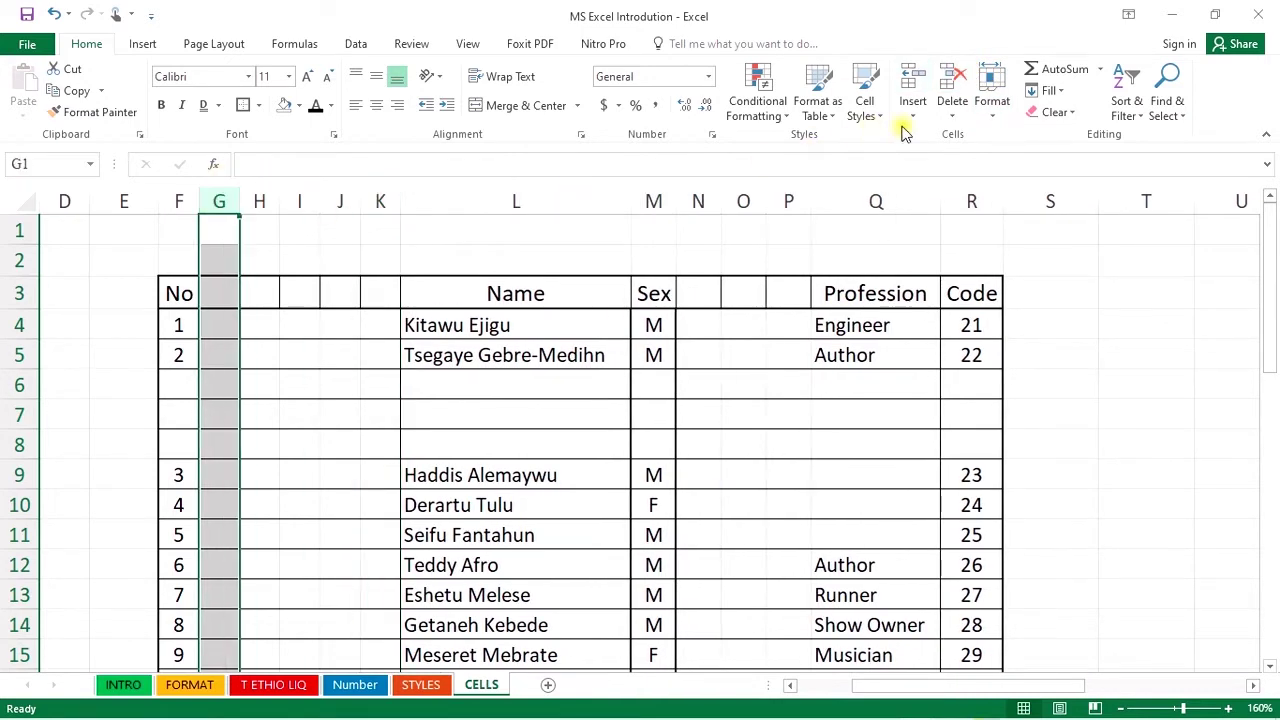
pyautogui.click(955, 80)
pyautogui.click(955, 80)
pyautogui.click(955, 80)
pyautogui.click(955, 80)
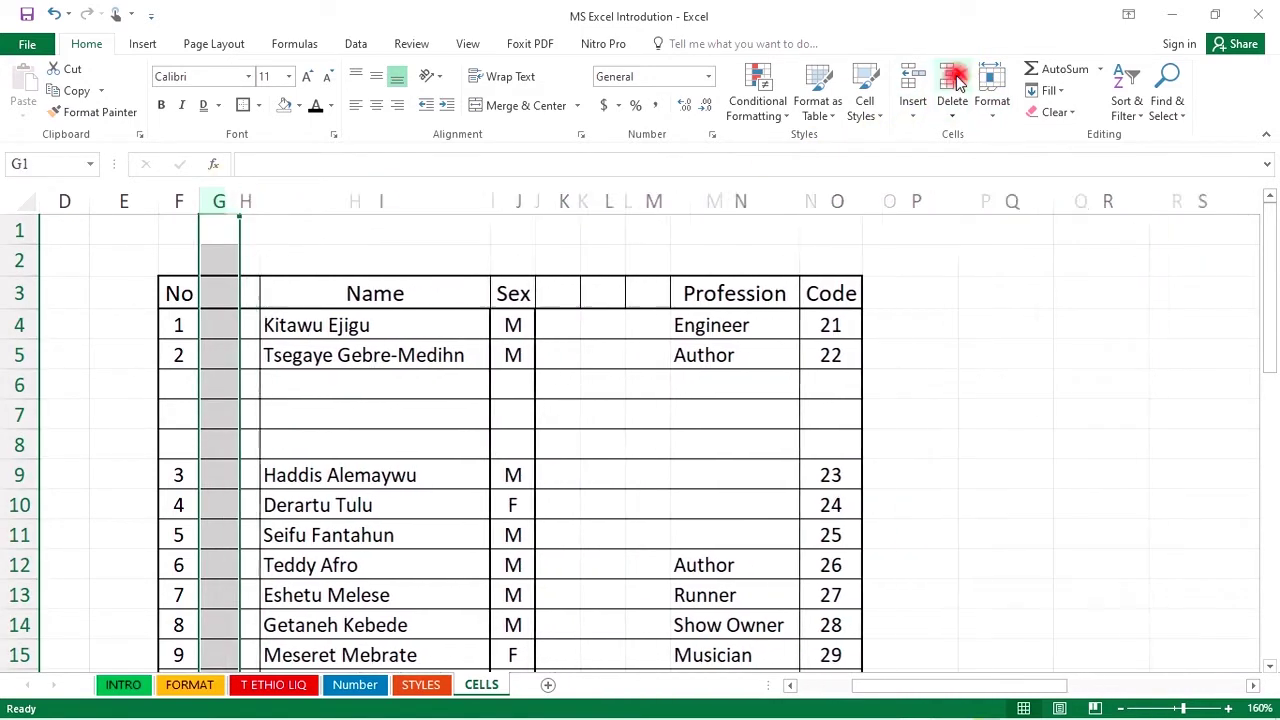
pyautogui.click(955, 80)
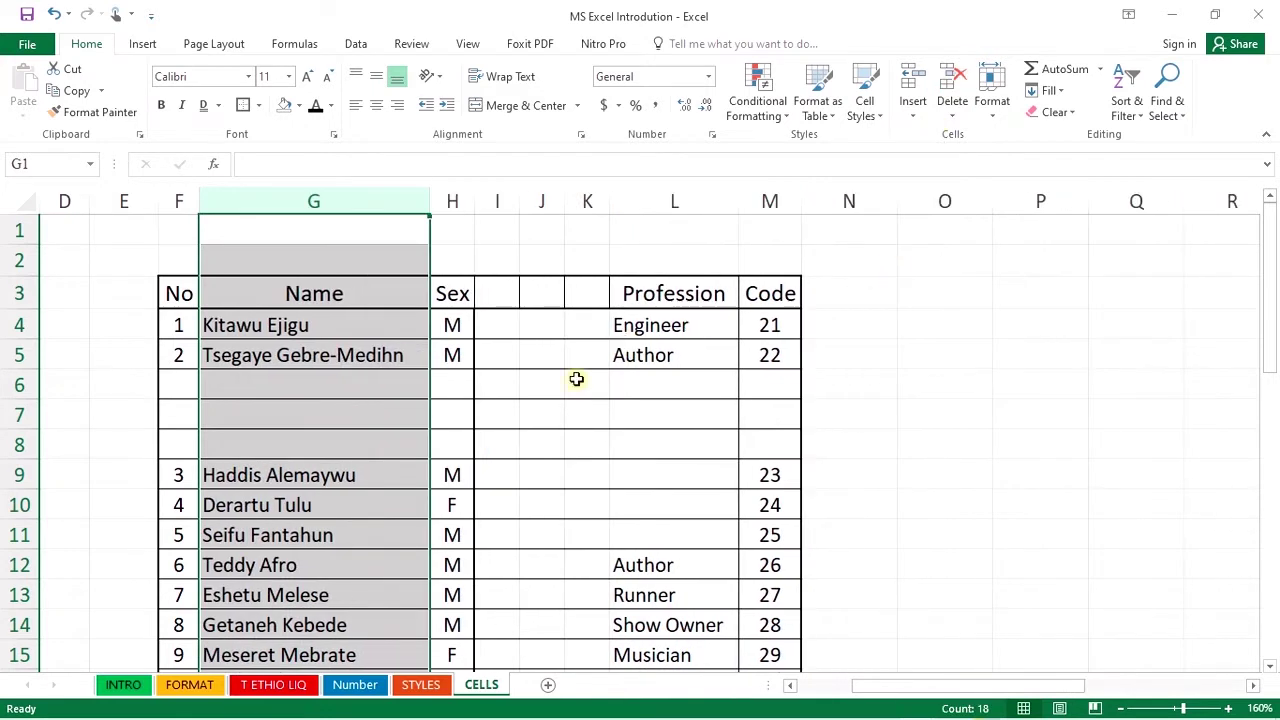
pyautogui.click(523, 390)
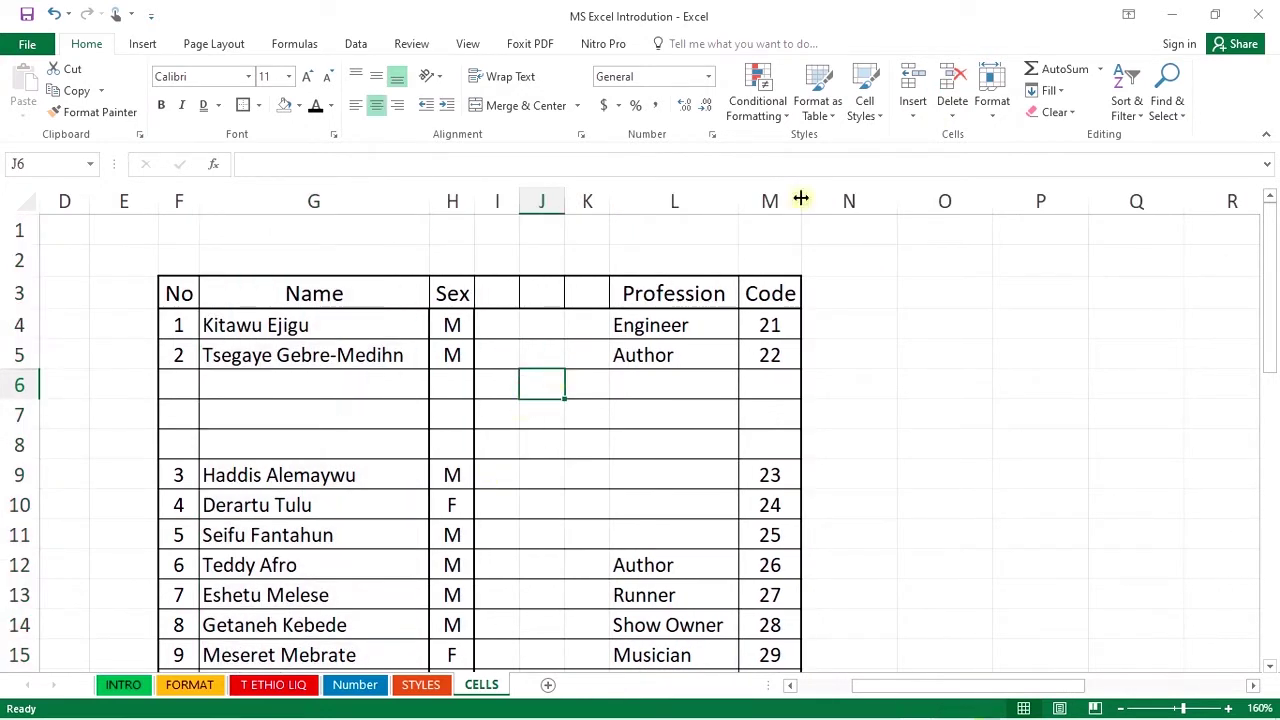
pyautogui.click(952, 114)
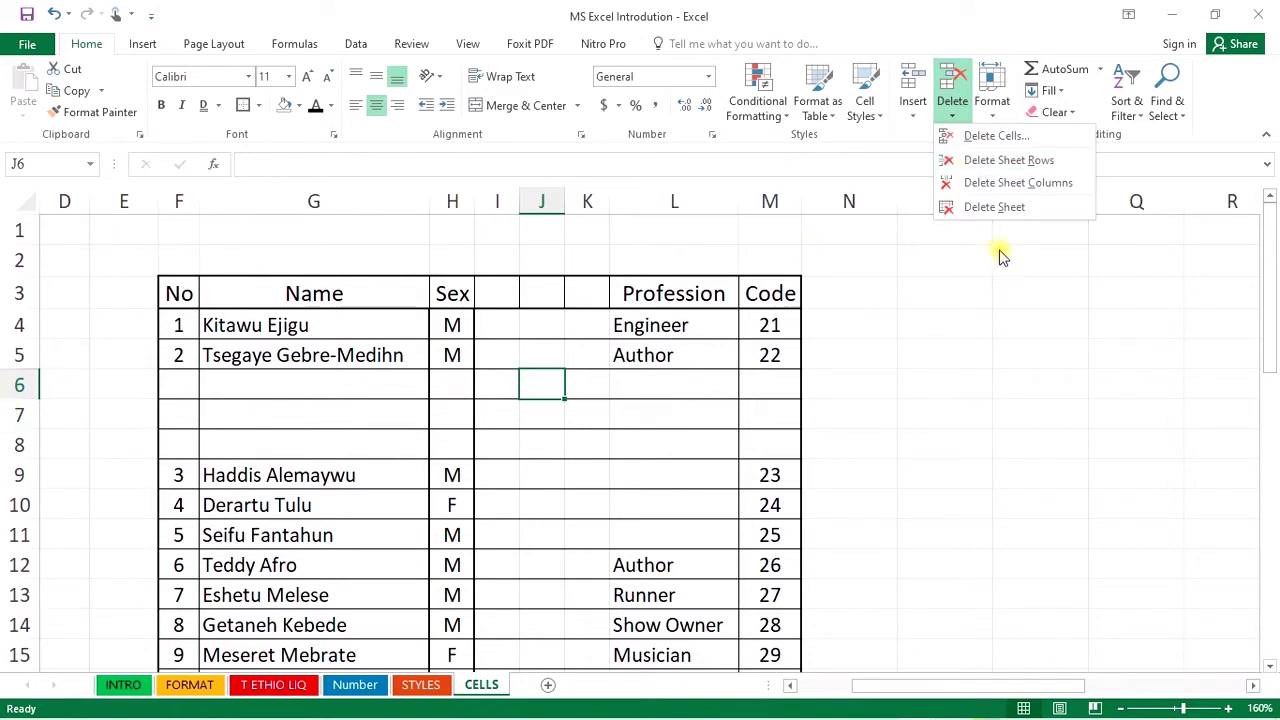
# Step: Delete the three blank rows at row 6 with Delete Sheet Rows
pyautogui.click(1010, 160)
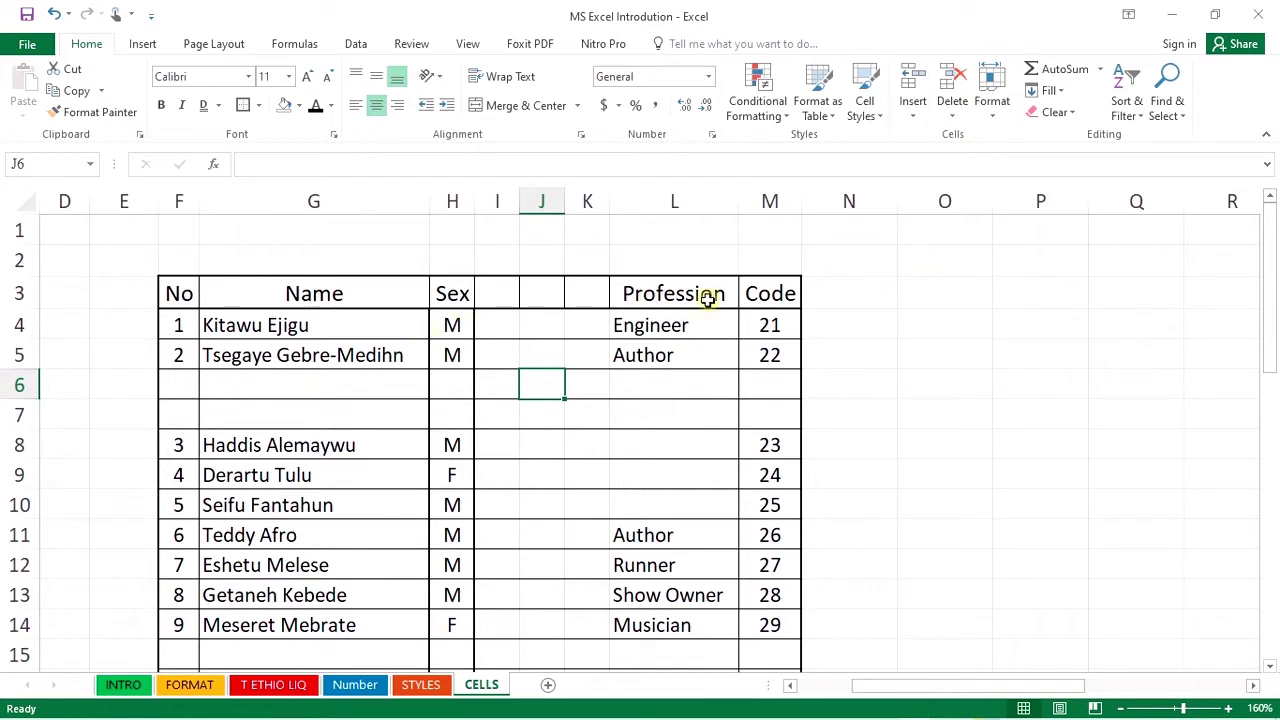
pyautogui.click(952, 114)
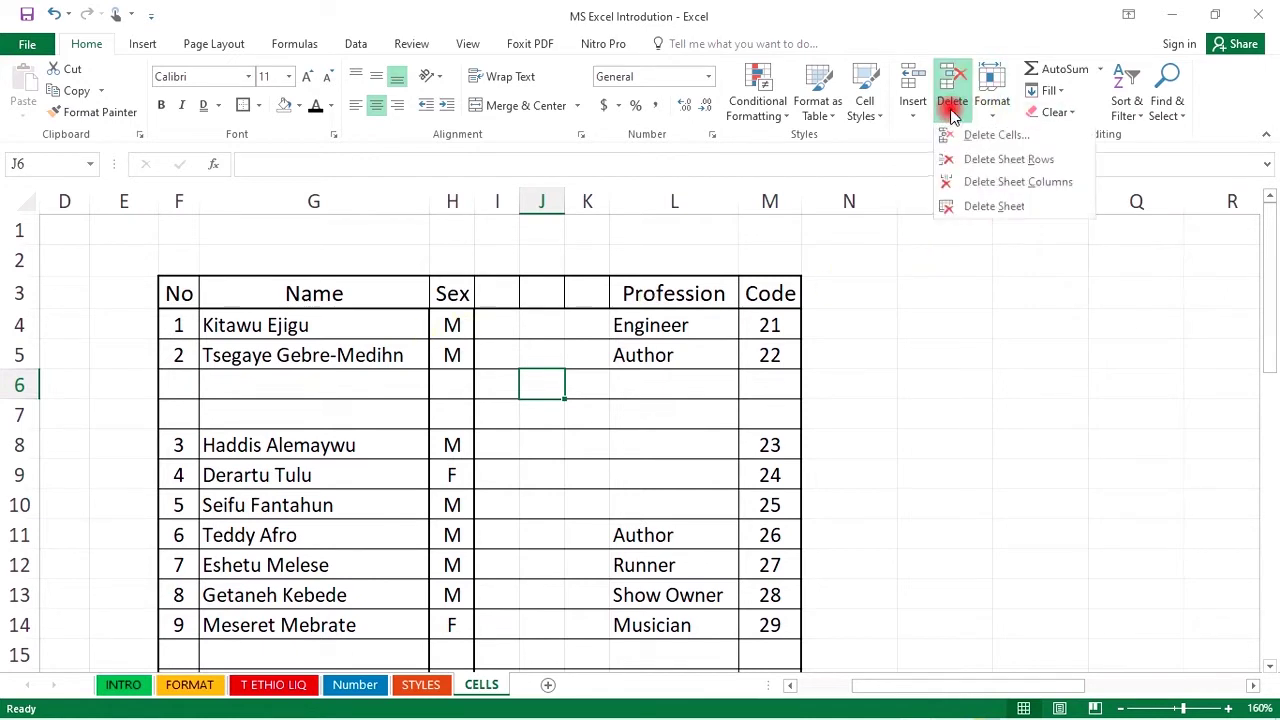
pyautogui.click(986, 160)
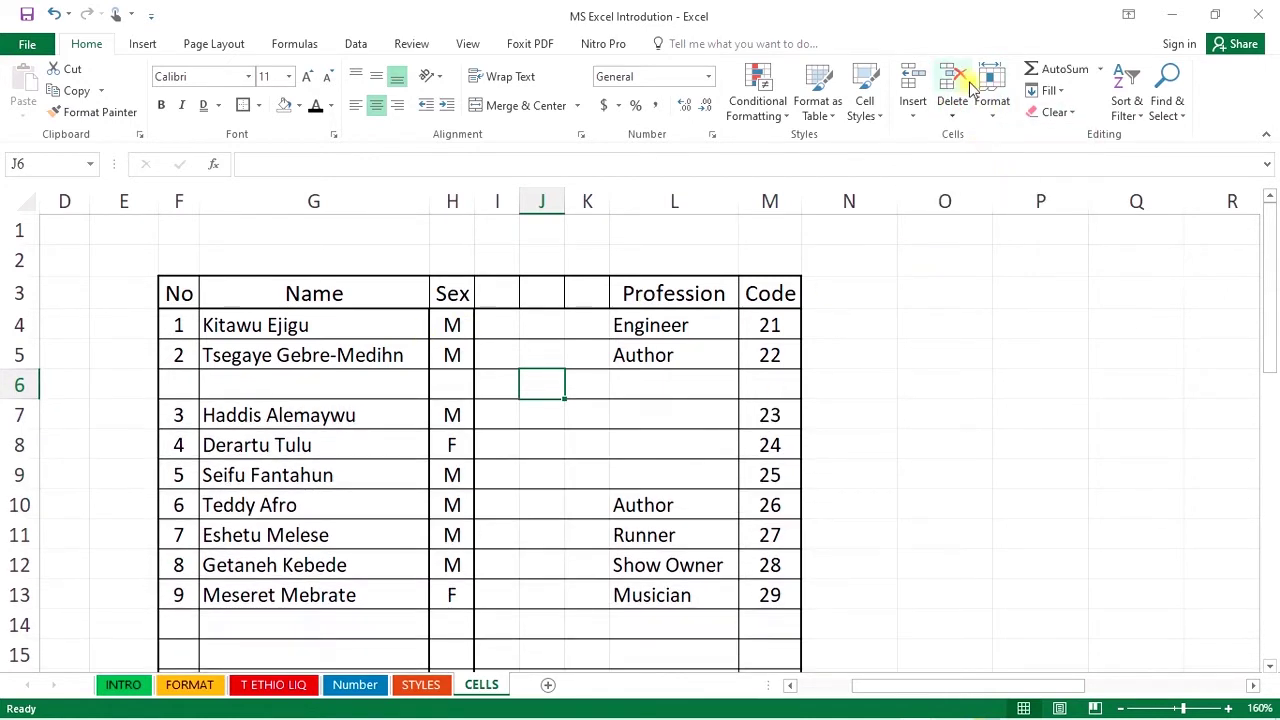
pyautogui.click(952, 114)
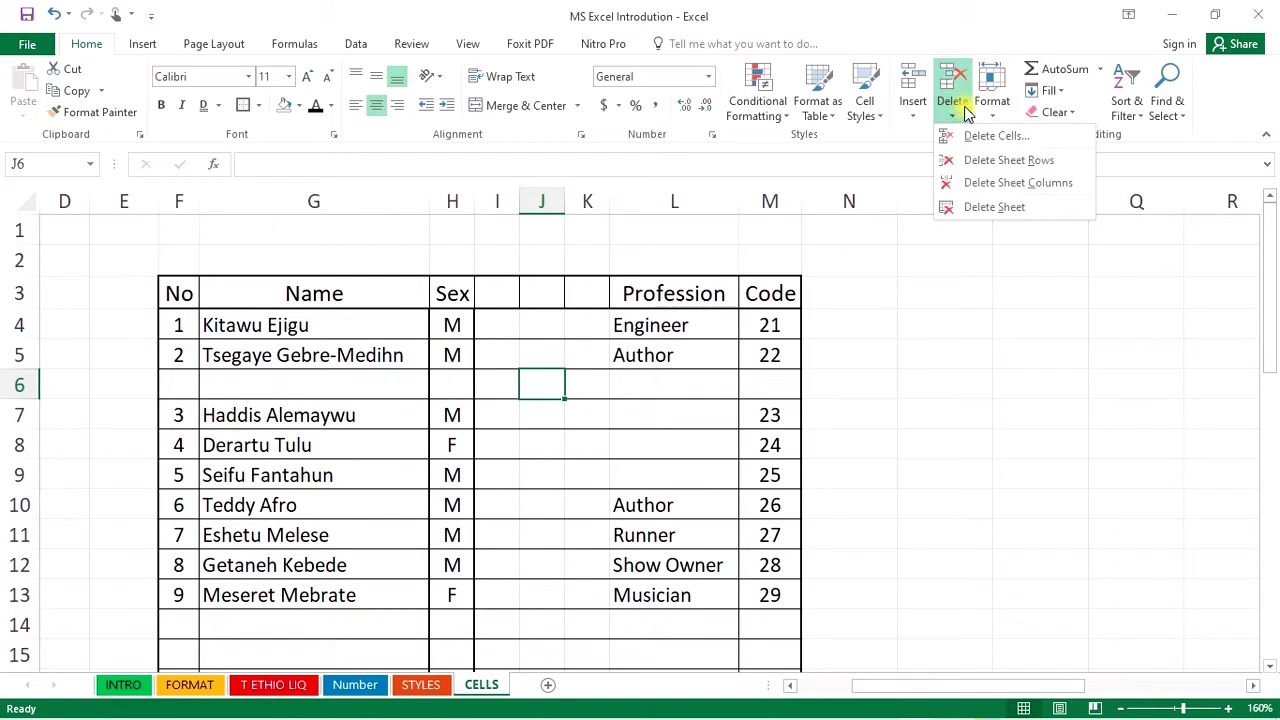
pyautogui.click(979, 162)
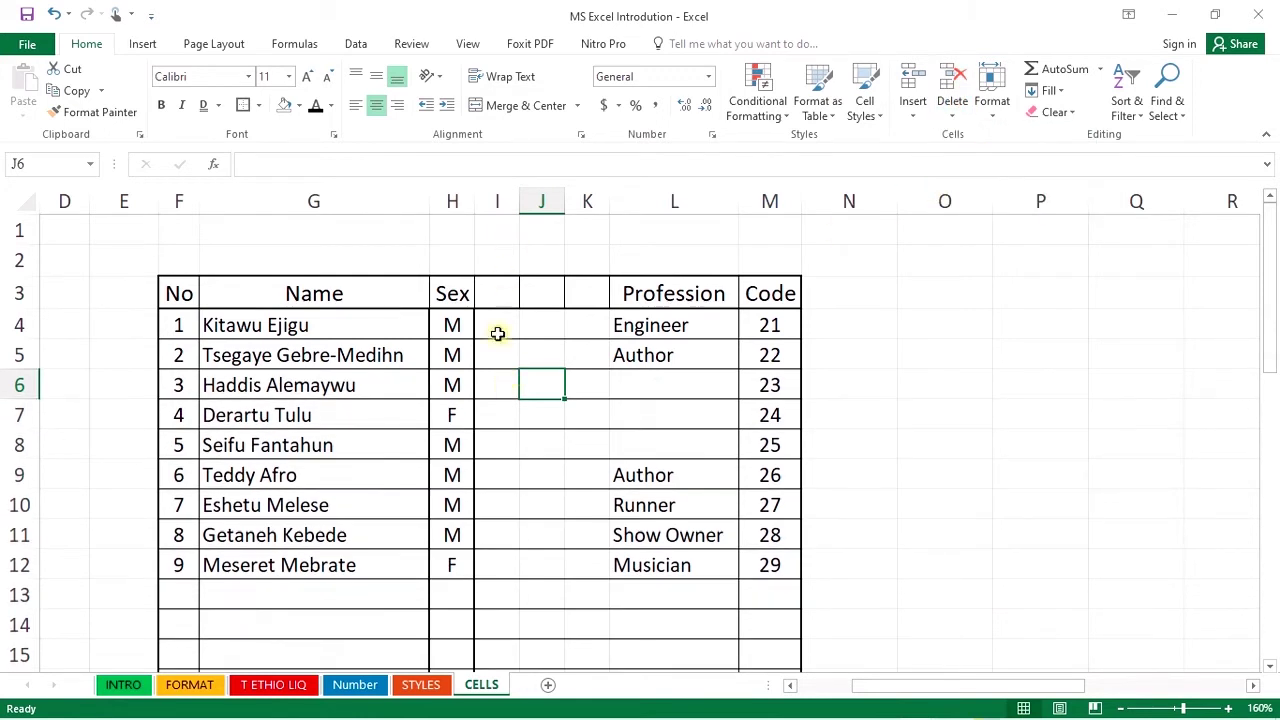
pyautogui.click(952, 112)
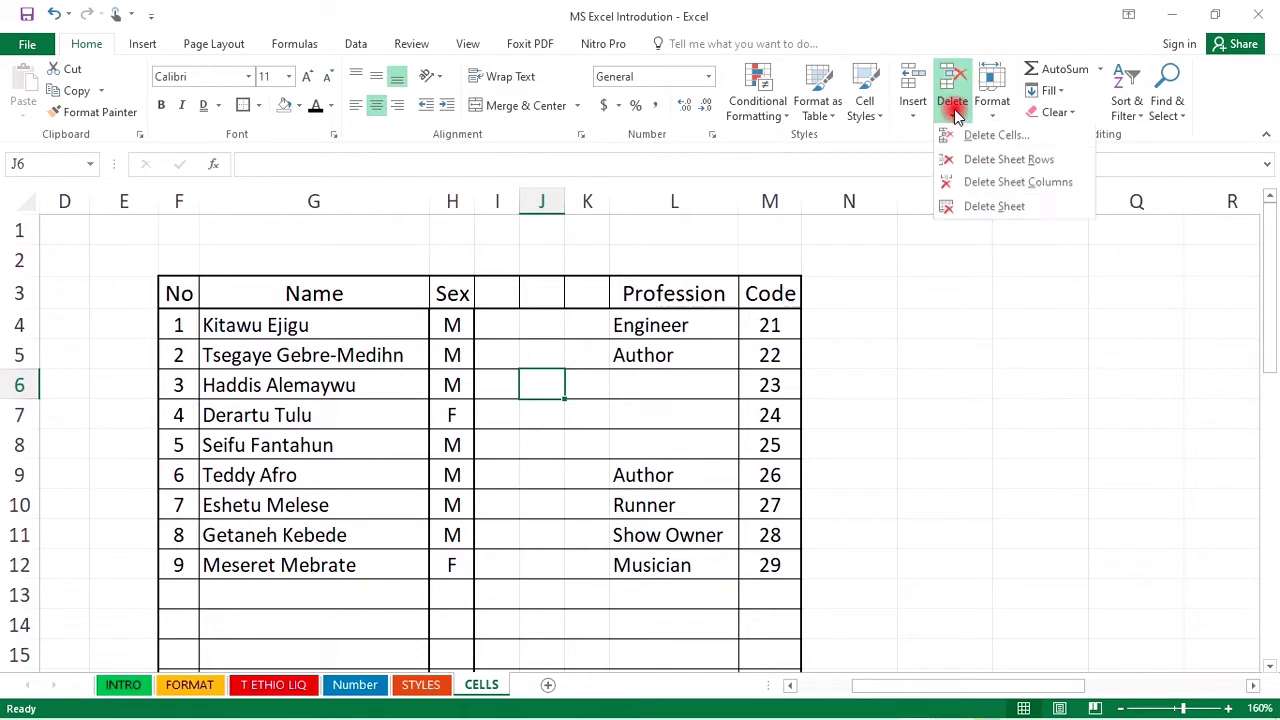
# Step: Delete the empty columns at J and I so Profession sits in I and Code in J
pyautogui.click(1005, 186)
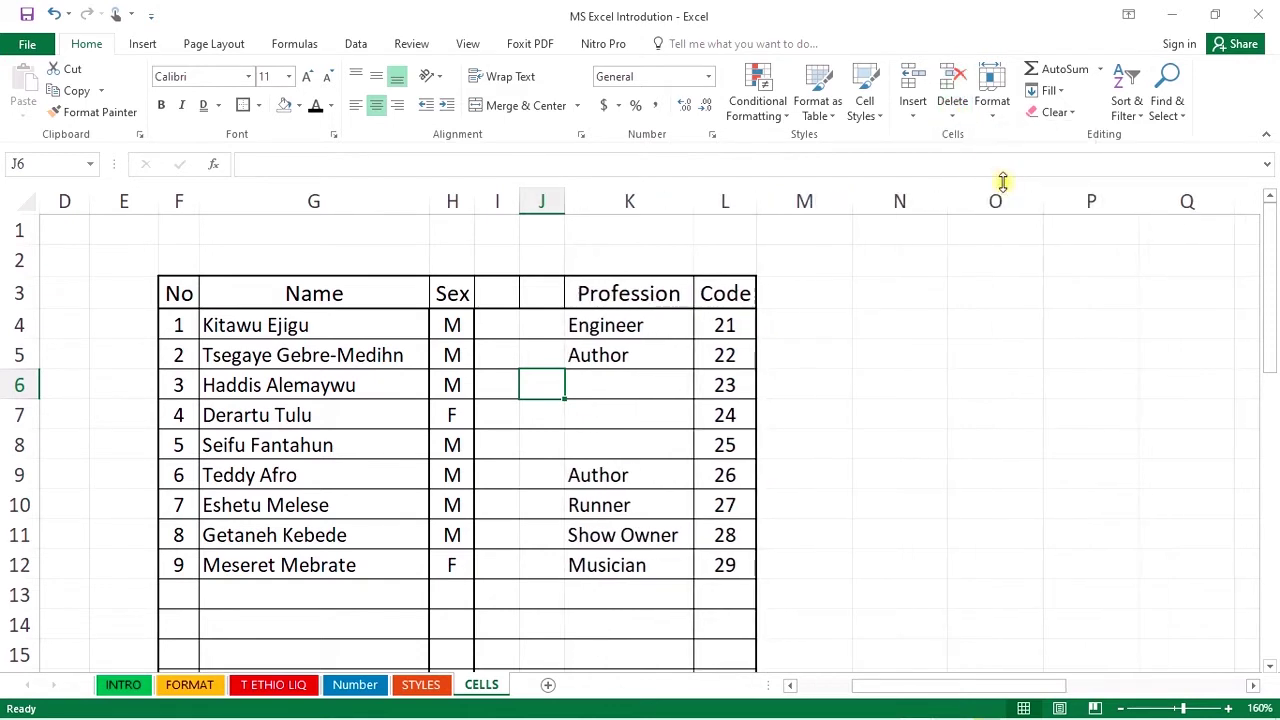
pyautogui.click(952, 110)
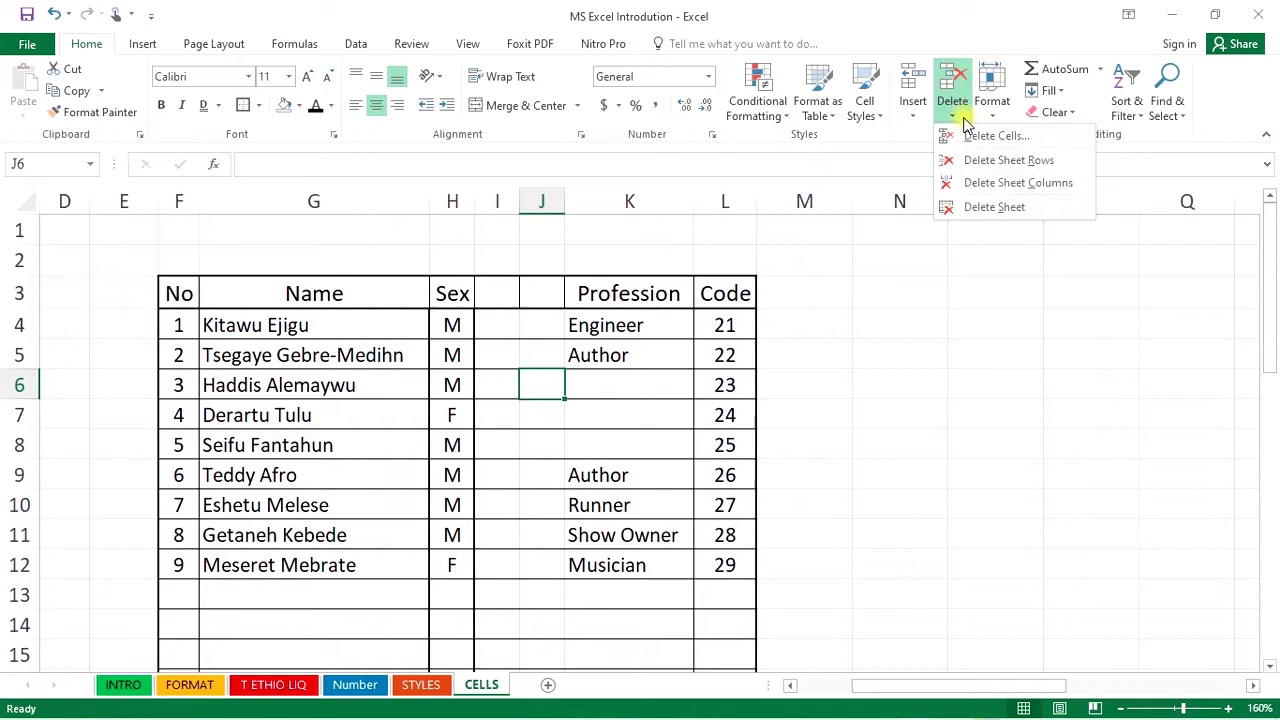
pyautogui.click(1000, 186)
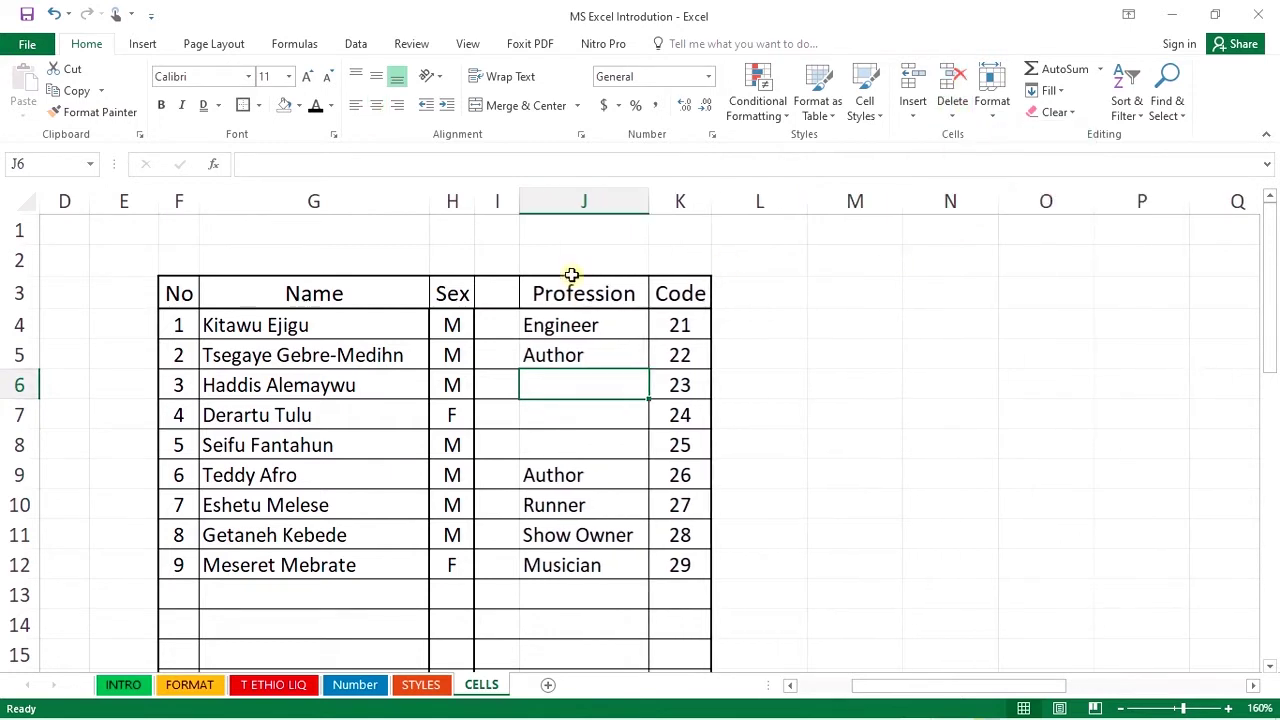
pyautogui.click(498, 204)
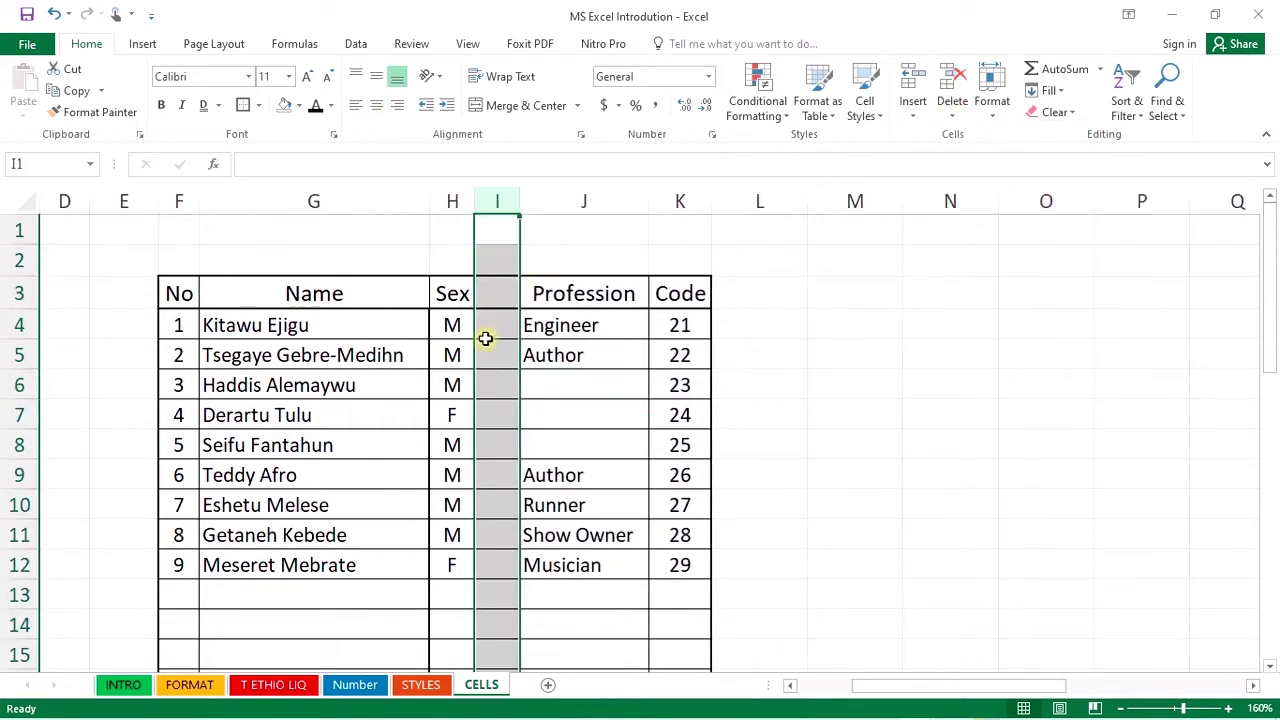
pyautogui.click(497, 385)
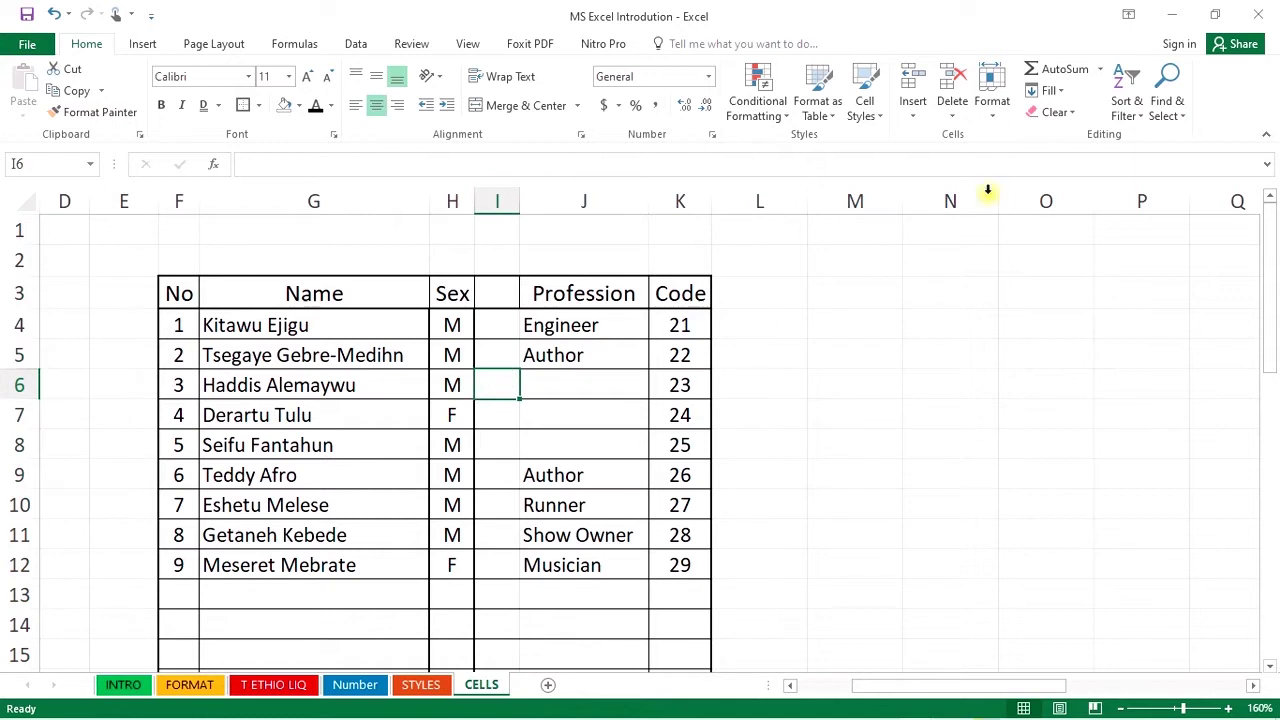
pyautogui.click(952, 108)
pyautogui.click(992, 182)
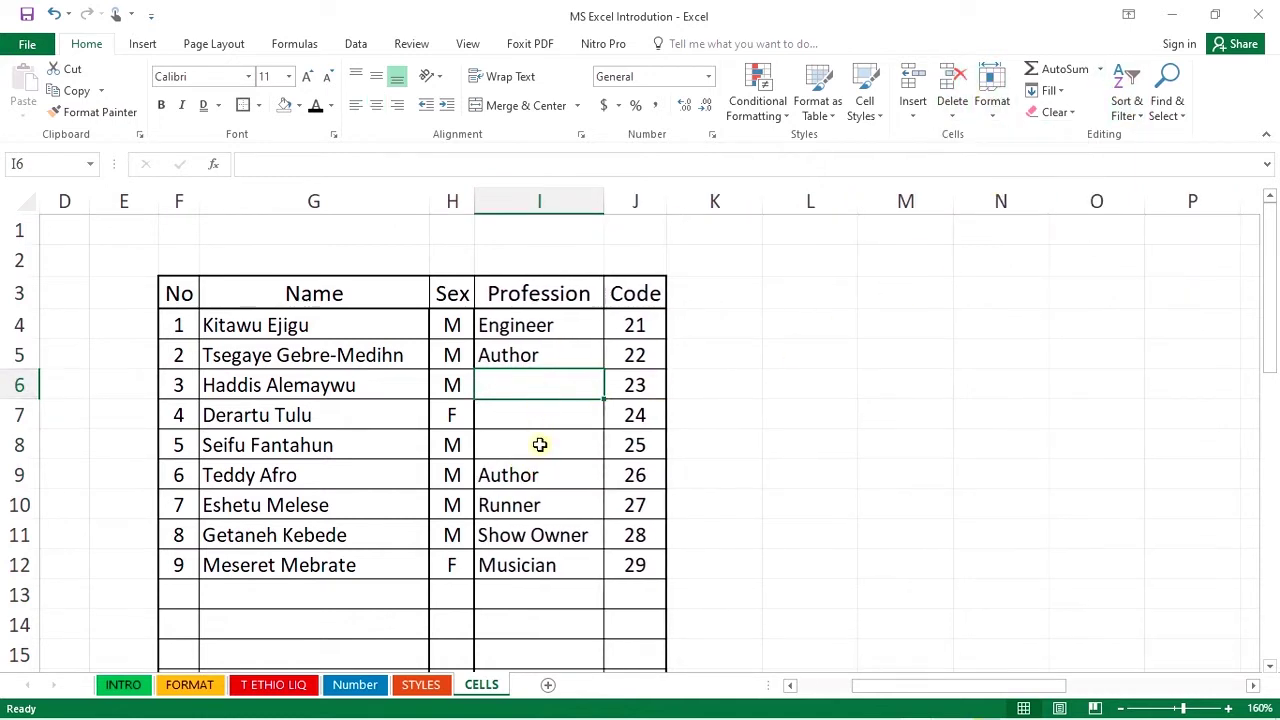
# Step: Delete blank cell I6 with Shift cells up so the professions below move up
pyautogui.click(955, 110)
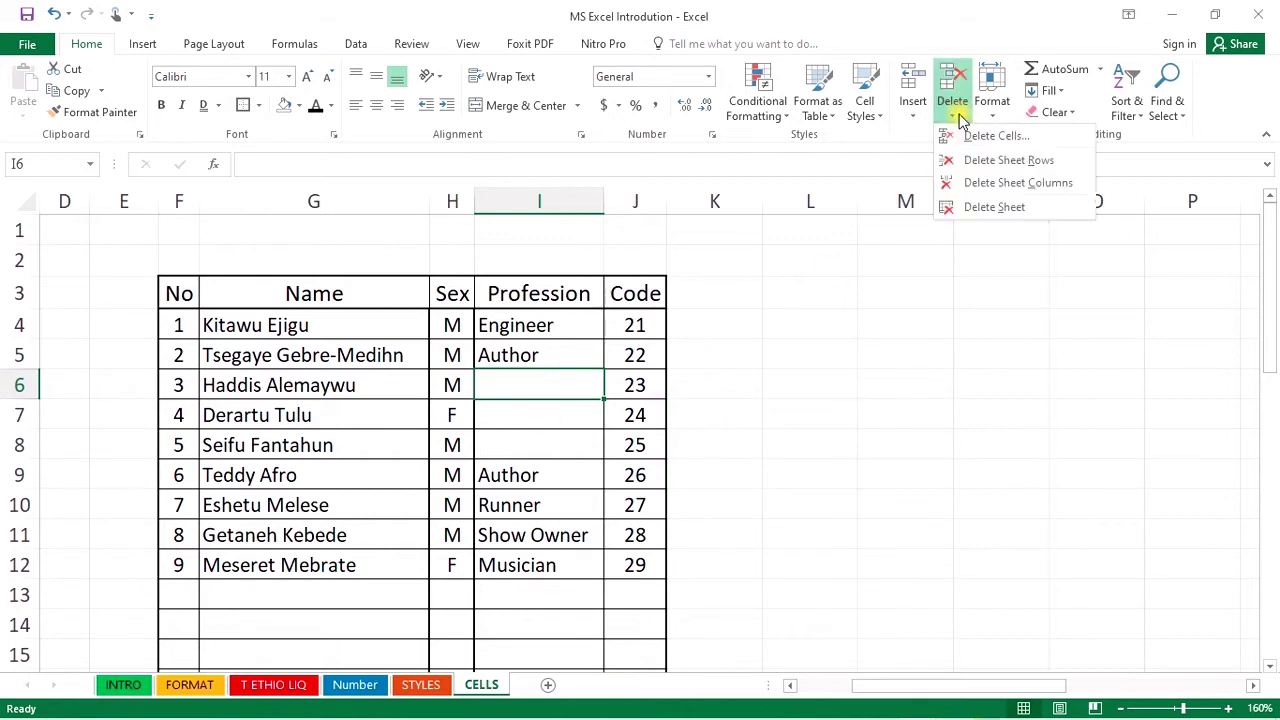
pyautogui.click(977, 140)
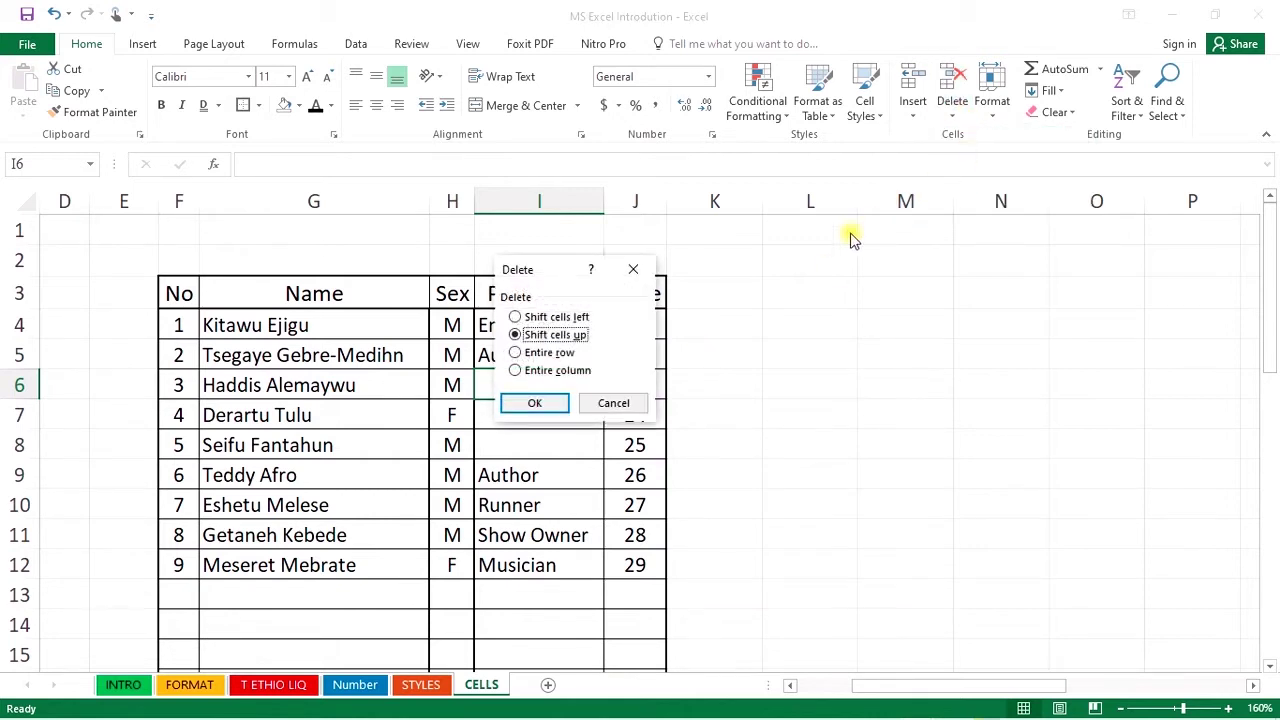
pyautogui.moveTo(556, 272); pyautogui.dragTo(957, 257)
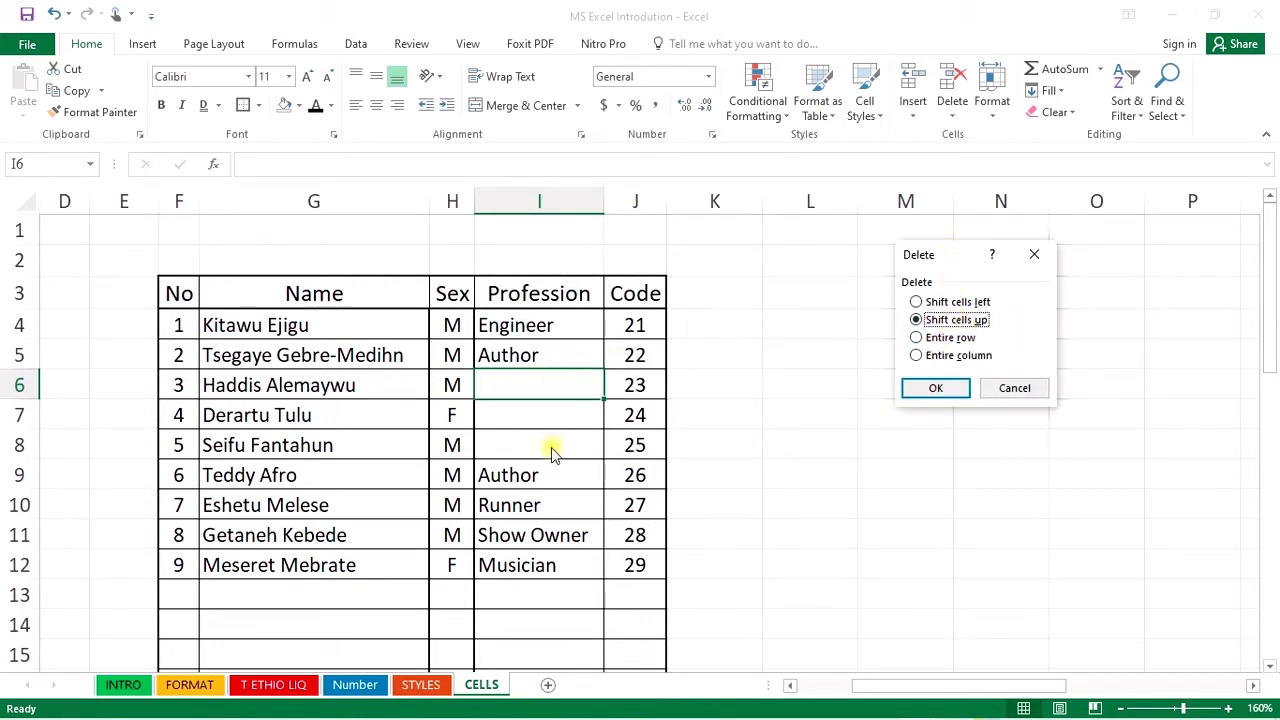
pyautogui.click(948, 389)
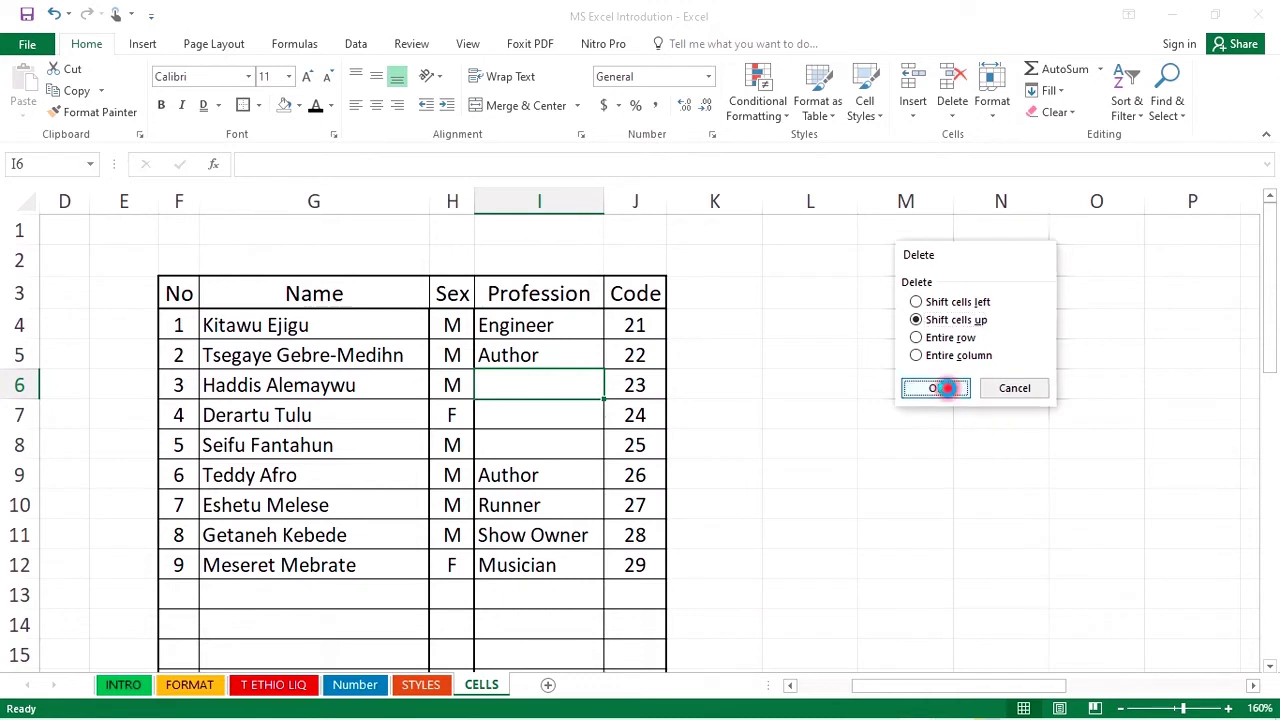
pyautogui.click(952, 110)
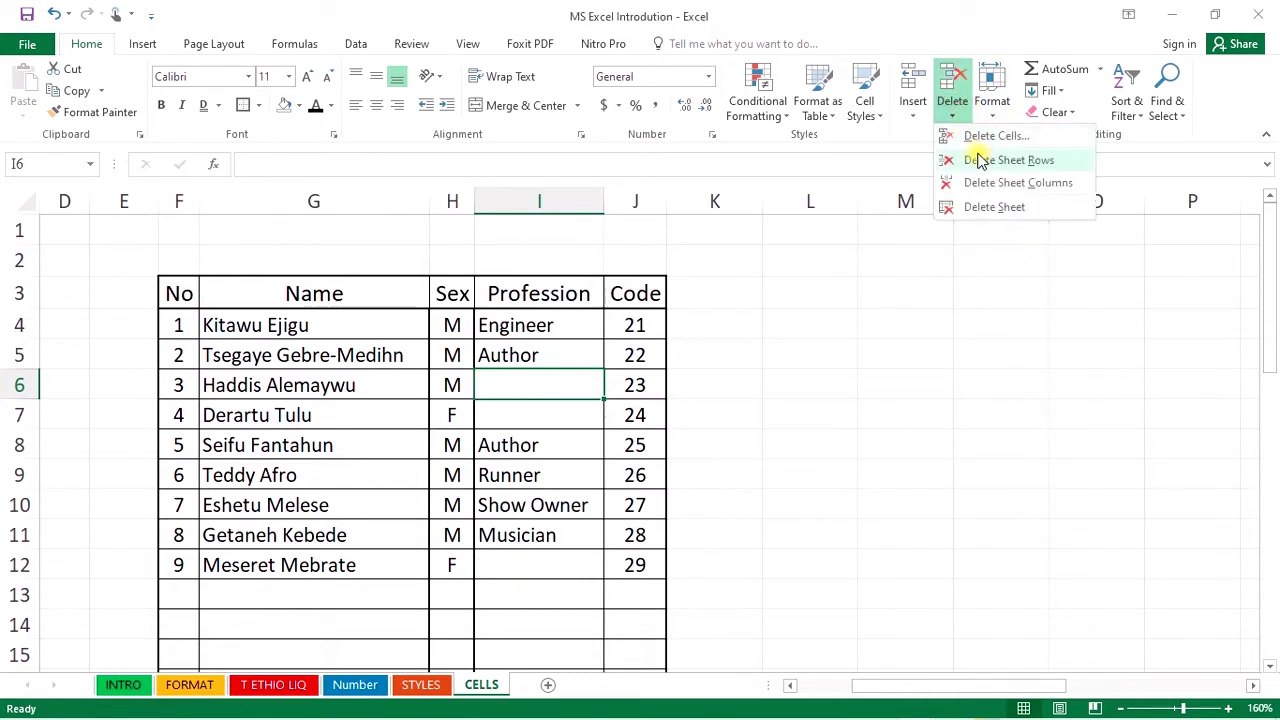
pyautogui.click(985, 136)
pyautogui.click(928, 389)
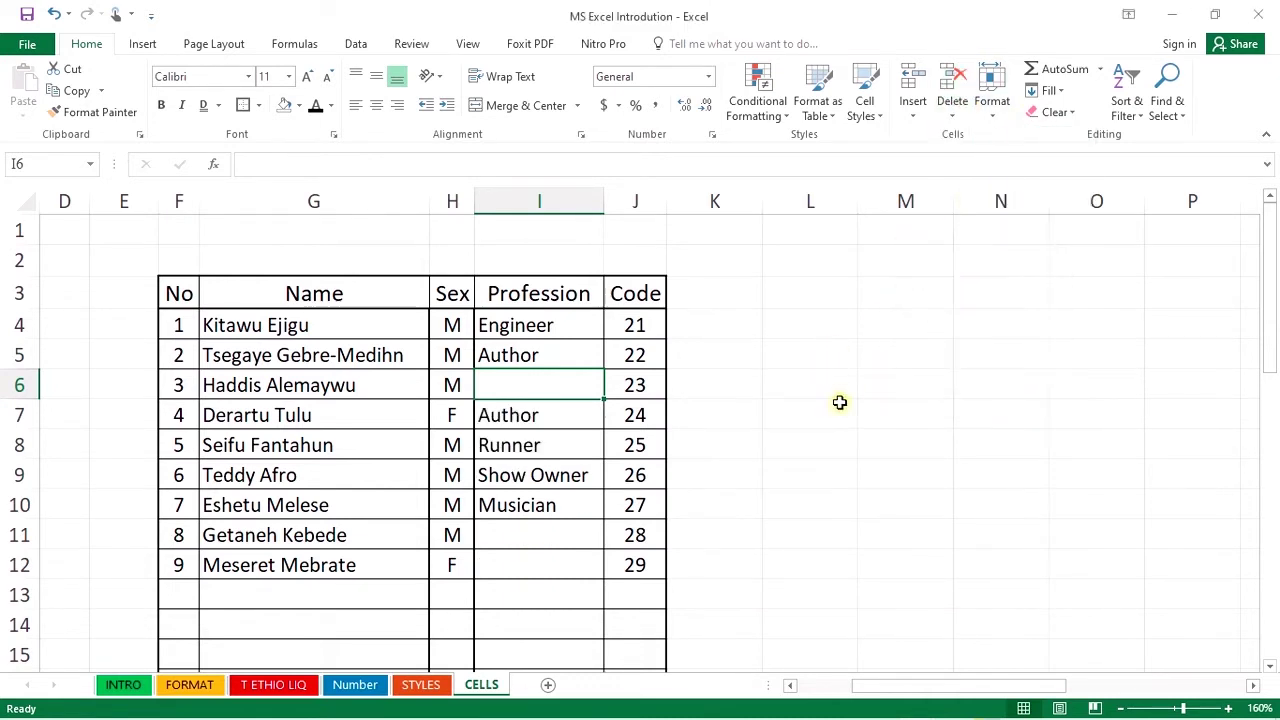
pyautogui.click(960, 118)
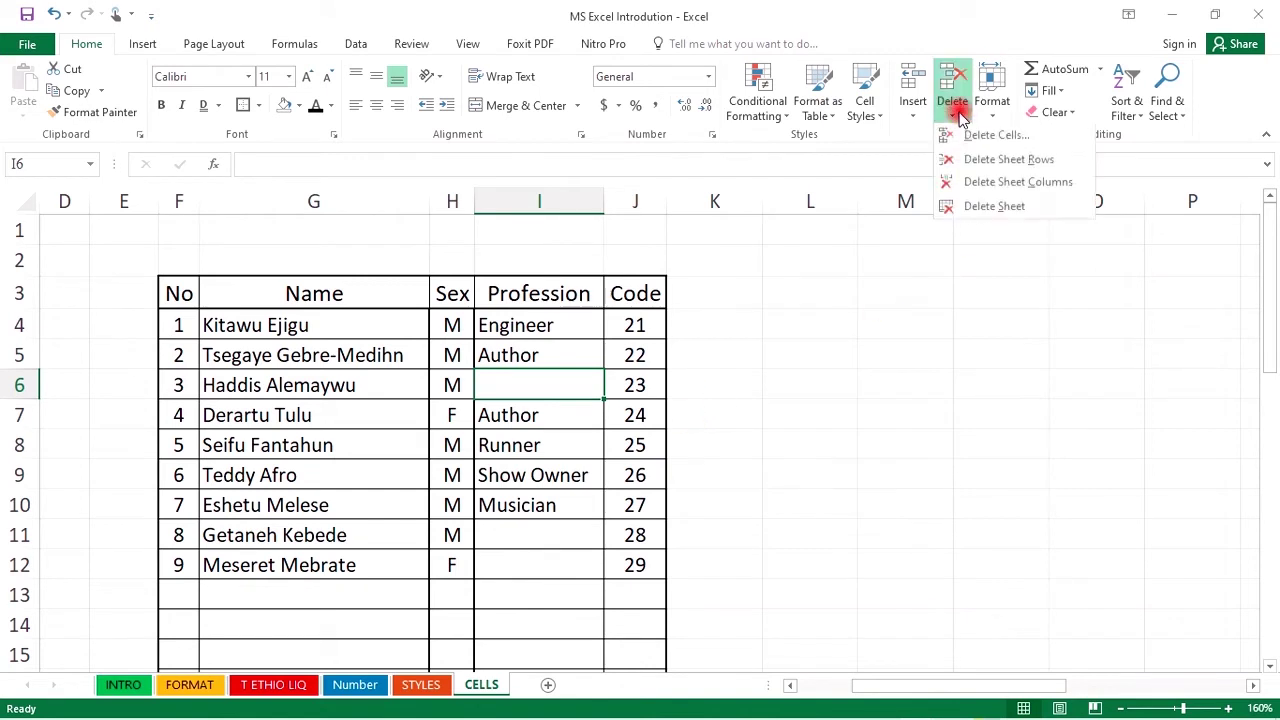
pyautogui.click(990, 160)
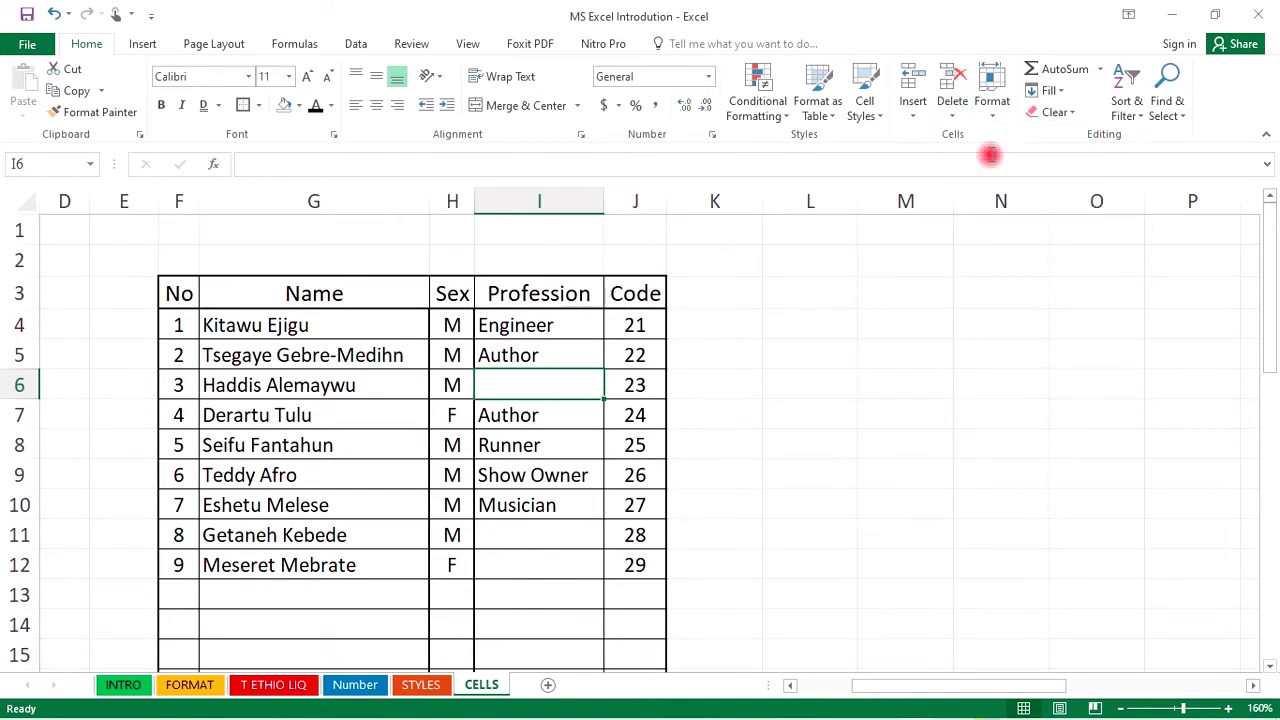
pyautogui.click(54, 14)
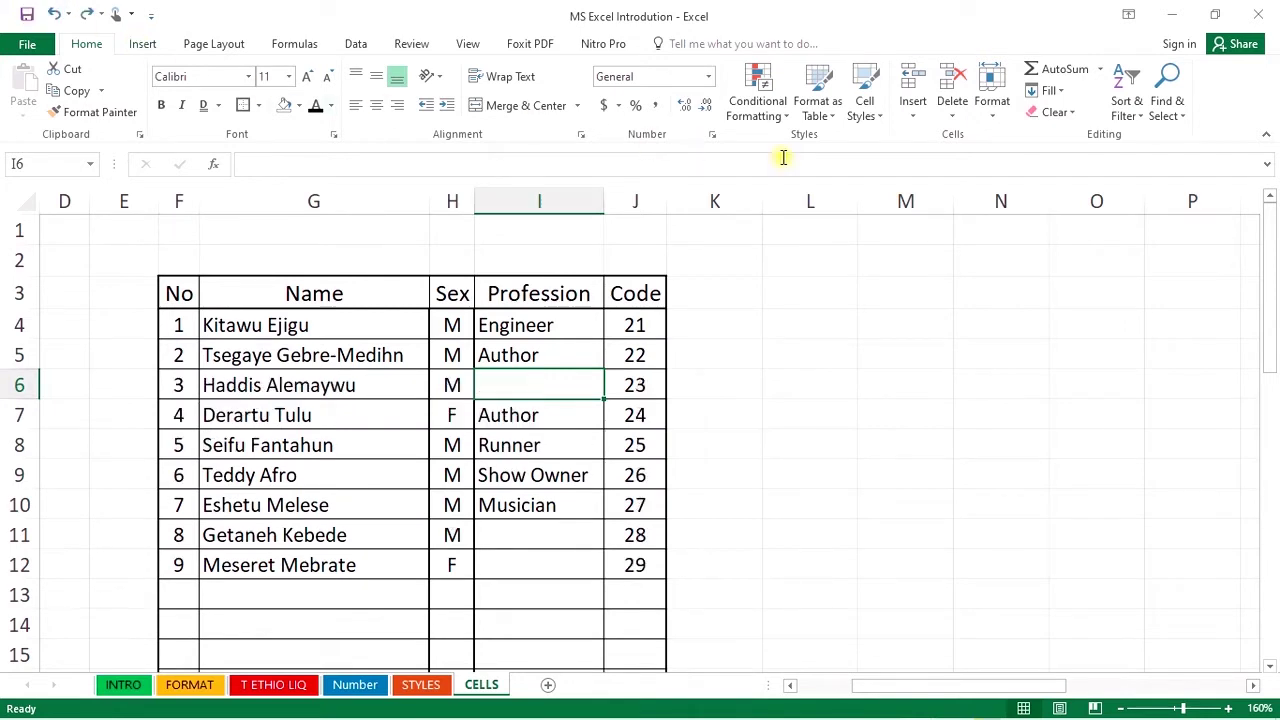
# Step: Delete I6 once more with Shift cells up so entry 4 reads Author
pyautogui.click(955, 105)
pyautogui.click(988, 136)
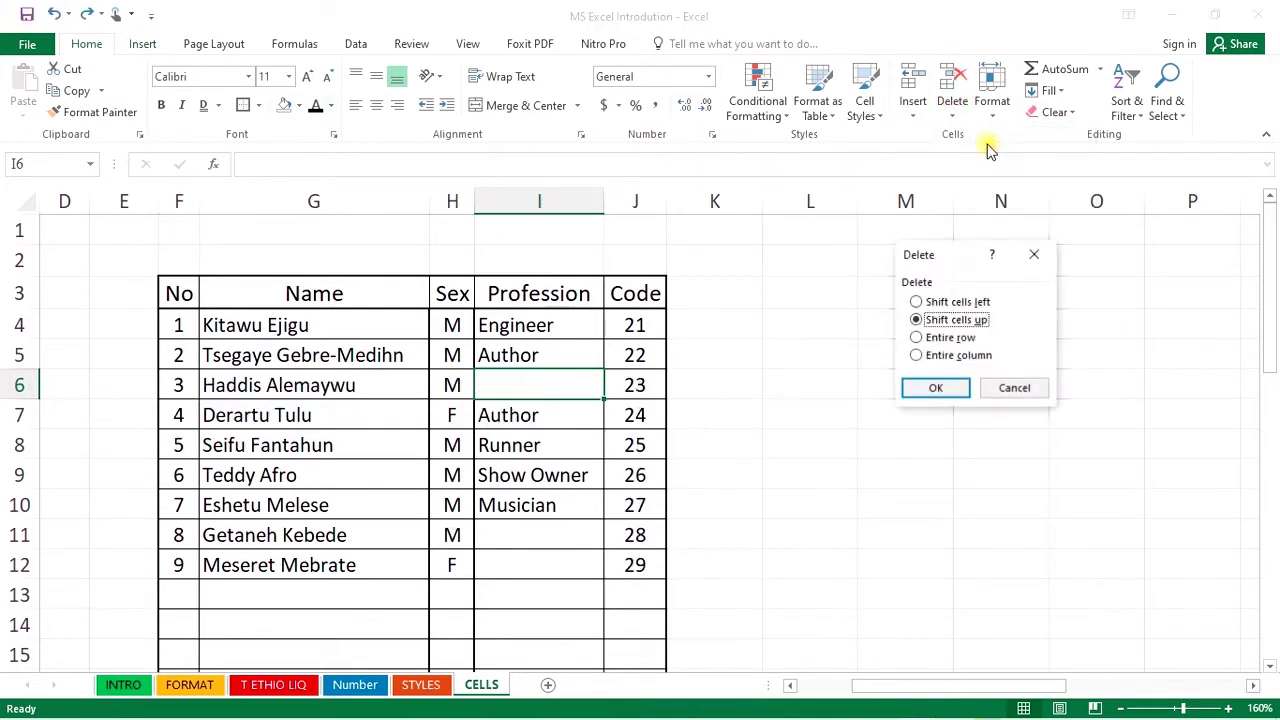
pyautogui.click(937, 387)
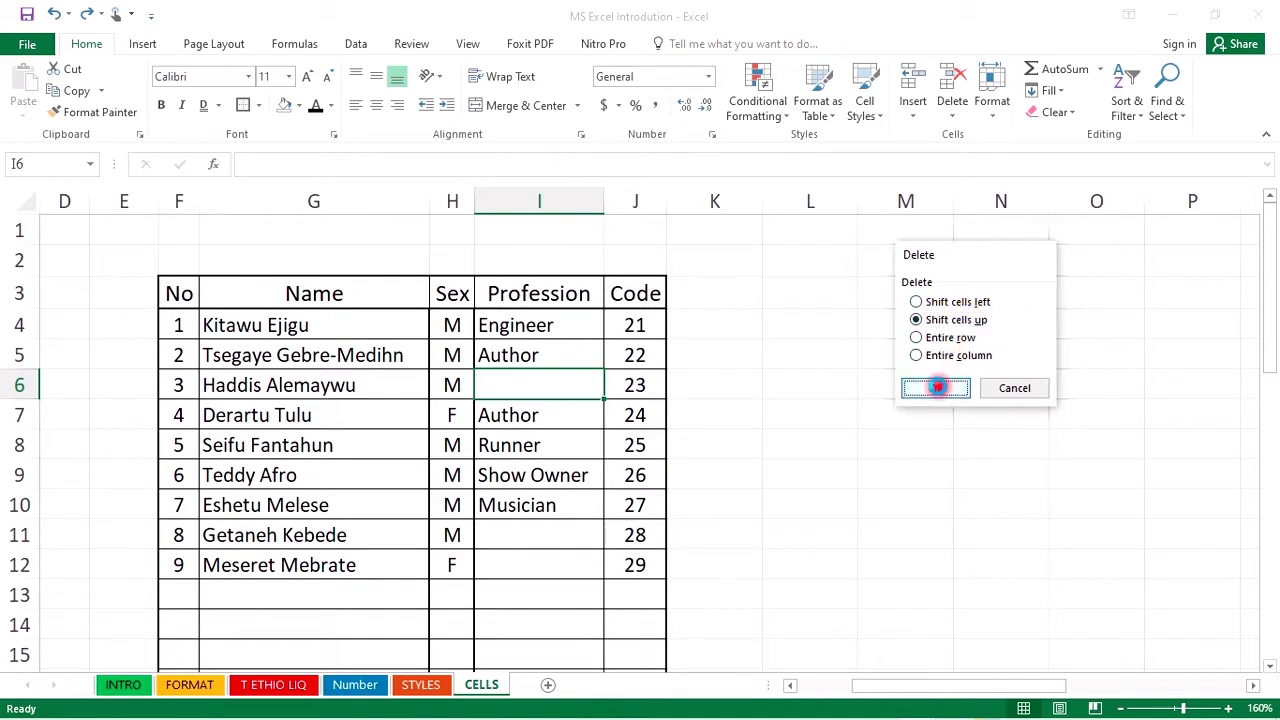
pyautogui.scroll(-1, 694, 364)
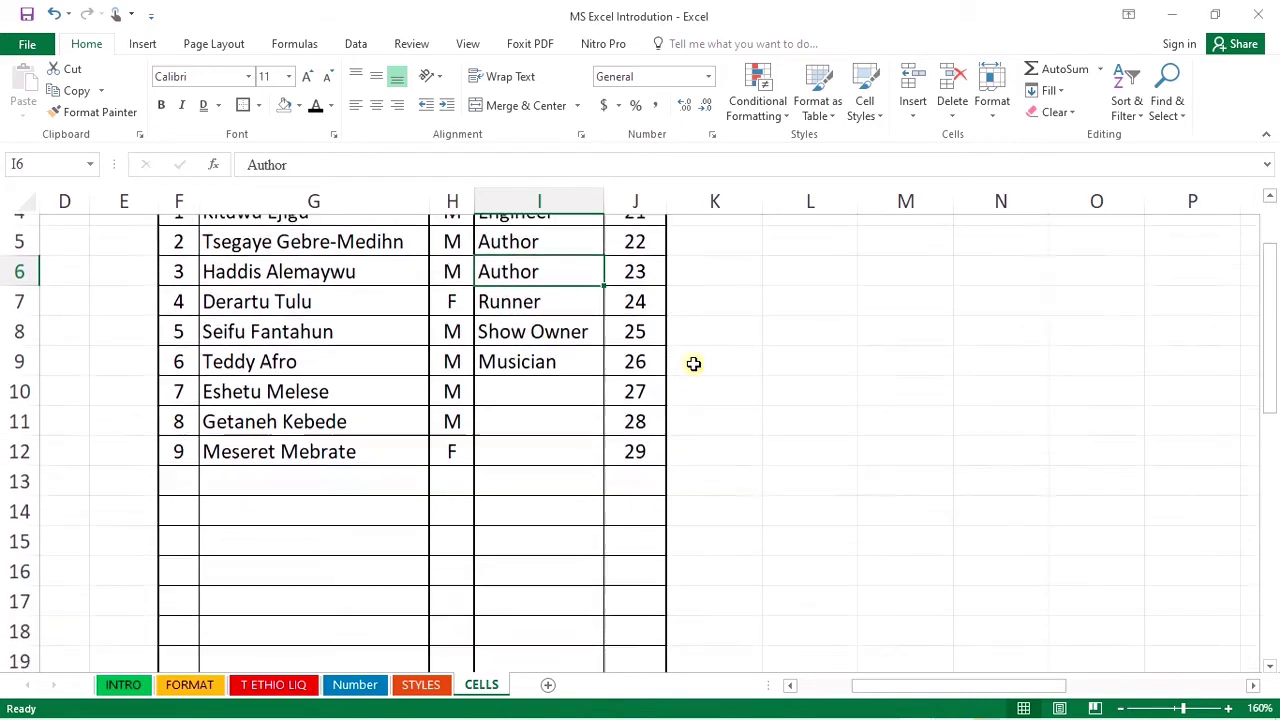
pyautogui.scroll(-3, 694, 364)
pyautogui.scroll(-2, 694, 364)
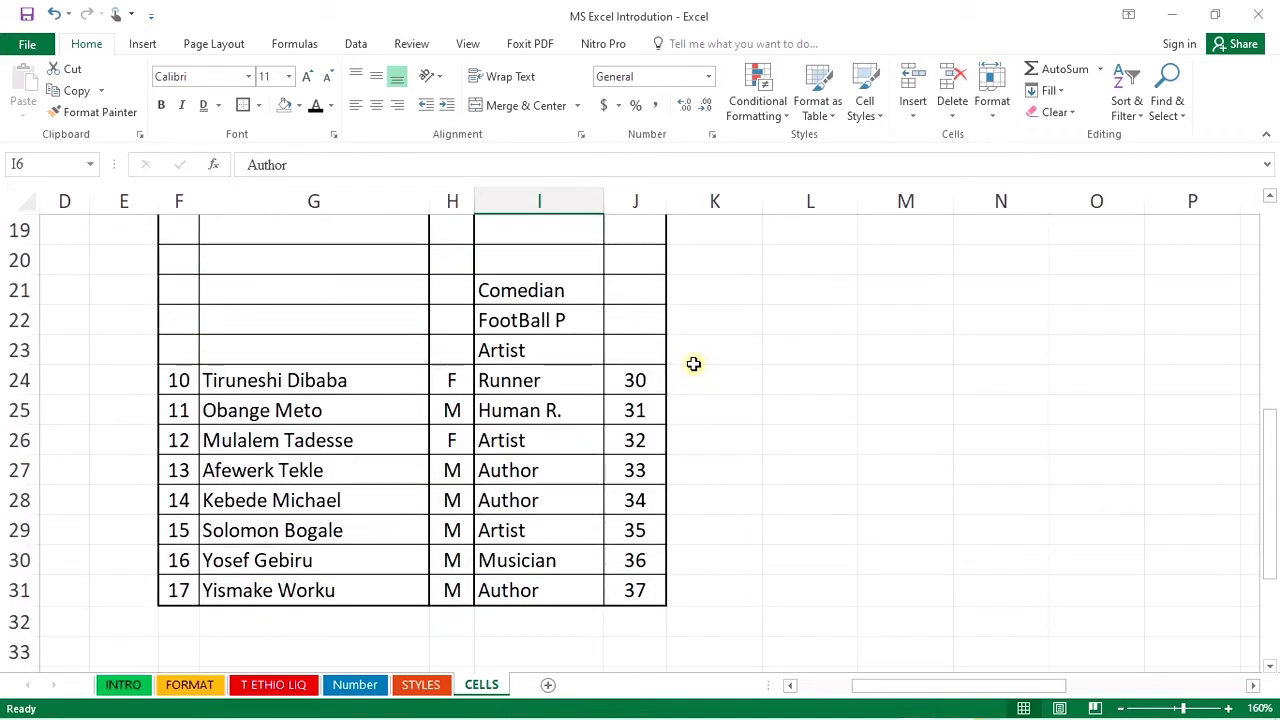
pyautogui.scroll(2, 694, 364)
pyautogui.scroll(2, 697, 352)
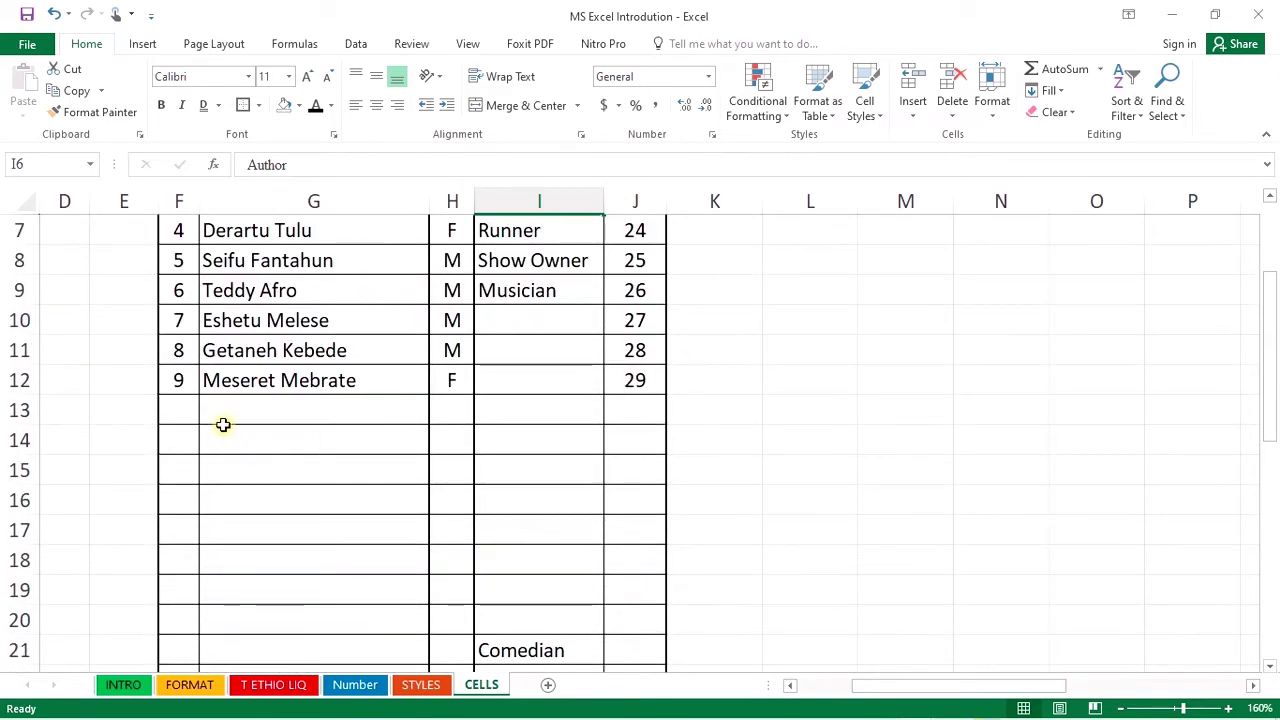
pyautogui.scroll(-1, 115, 328)
pyautogui.moveTo(25, 320); pyautogui.dragTo(15, 528)
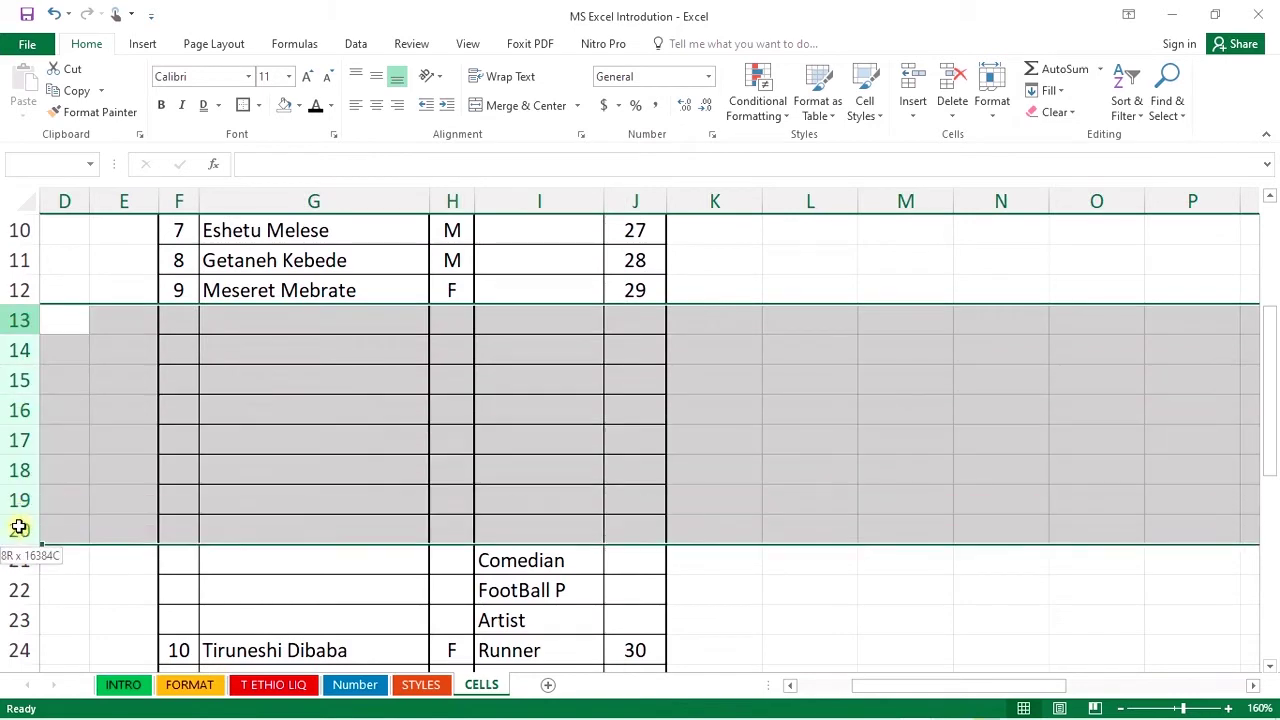
pyautogui.click(952, 88)
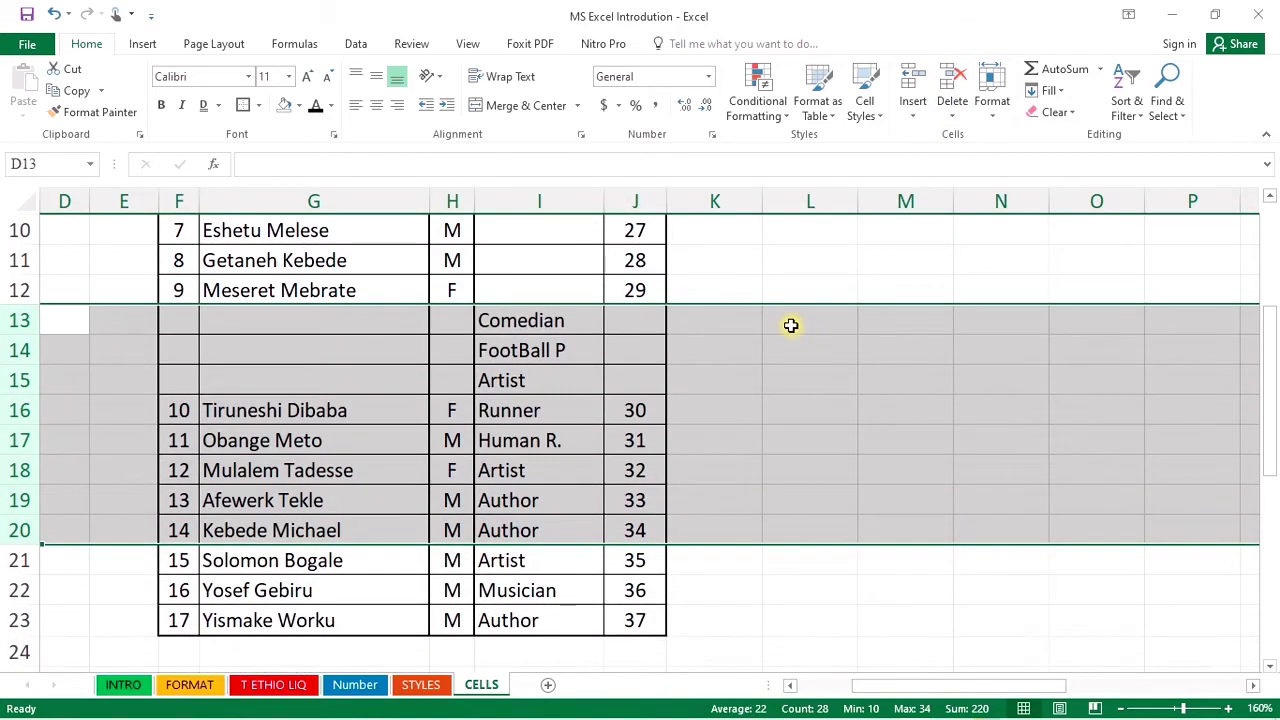
pyautogui.click(791, 323)
pyautogui.moveTo(326, 322); pyautogui.dragTo(329, 376)
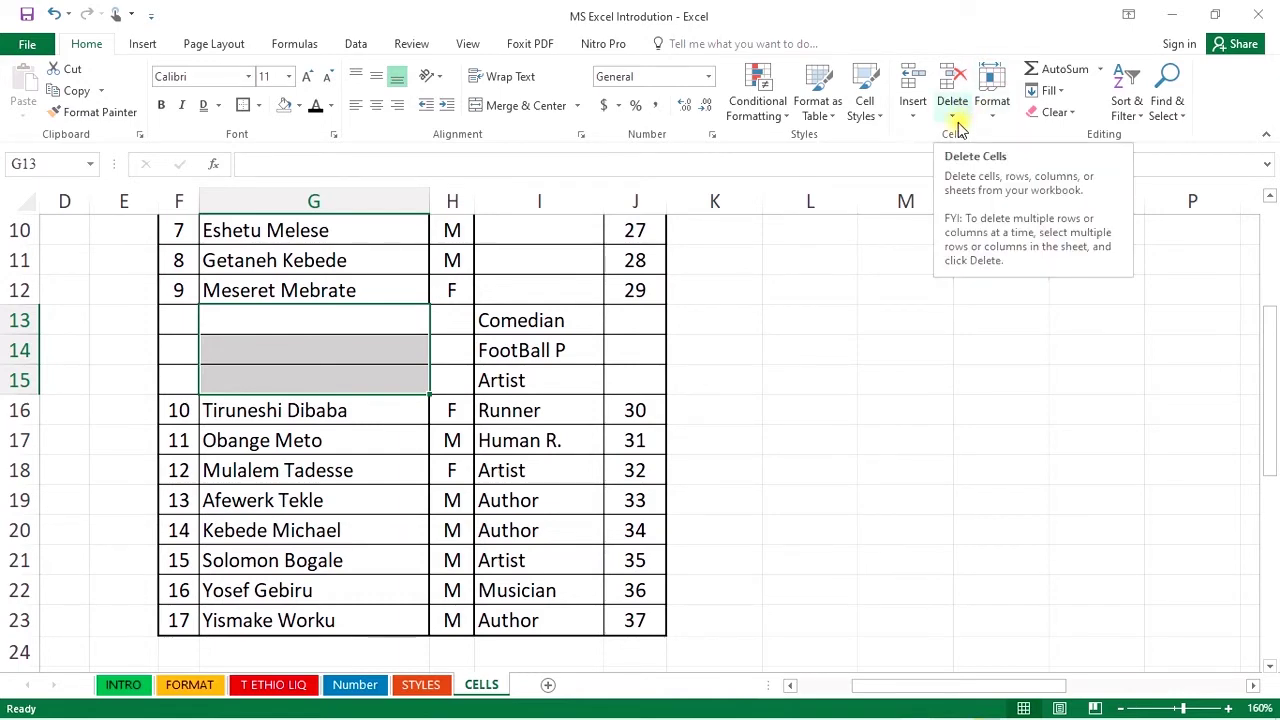
# Step: Delete the empty Profession cells I10:I12, shifting the cells below up
pyautogui.click(726, 349)
pyautogui.scroll(1, 726, 349)
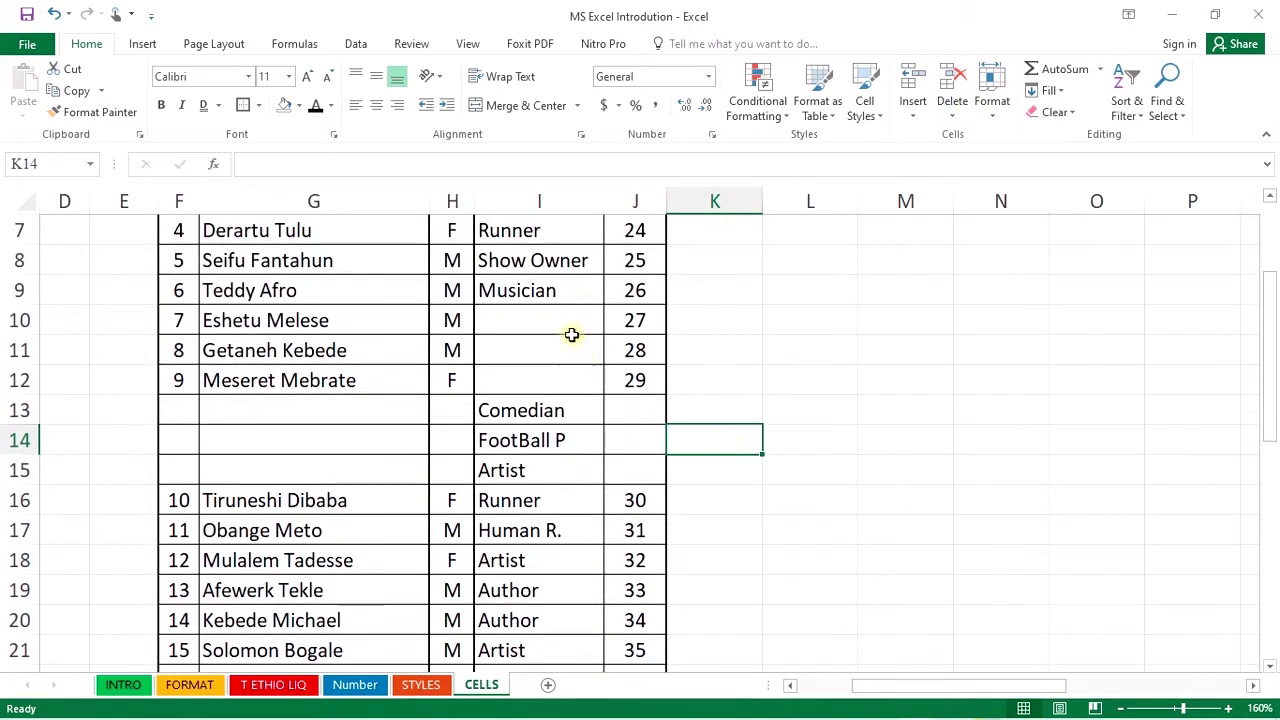
pyautogui.moveTo(571, 334); pyautogui.dragTo(565, 373)
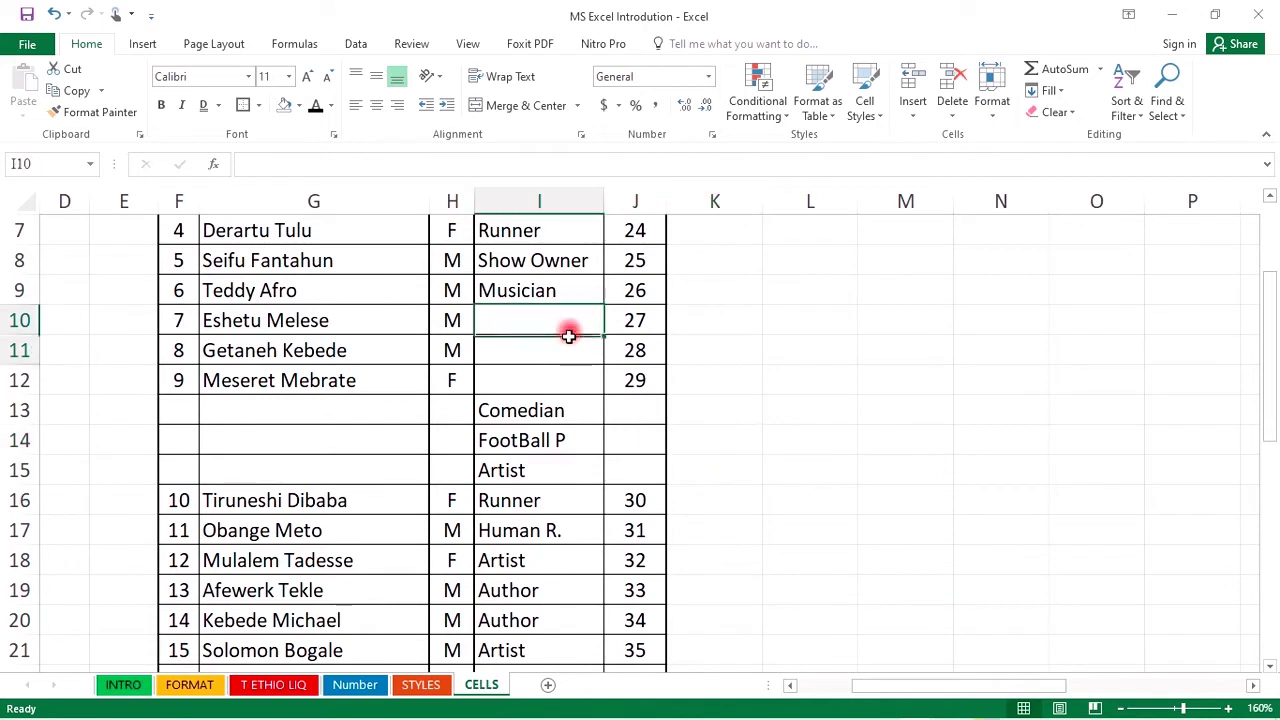
pyautogui.click(952, 112)
pyautogui.click(988, 148)
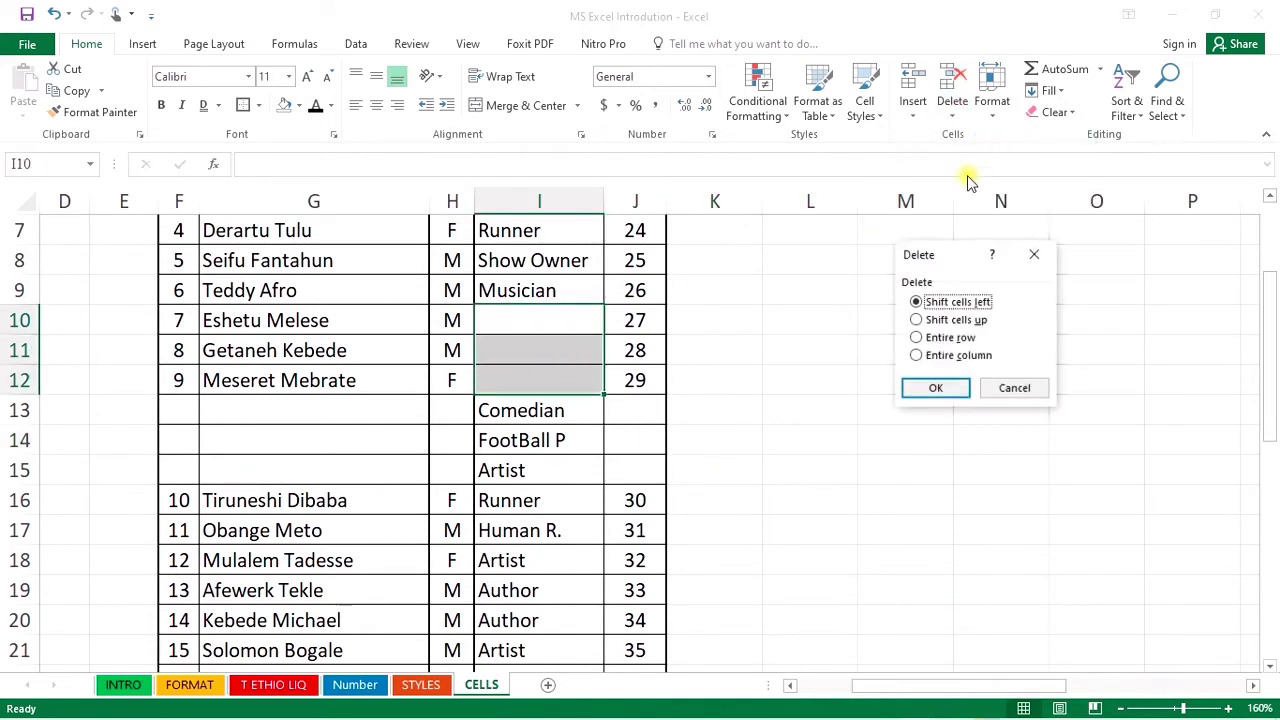
pyautogui.click(956, 321)
pyautogui.click(946, 390)
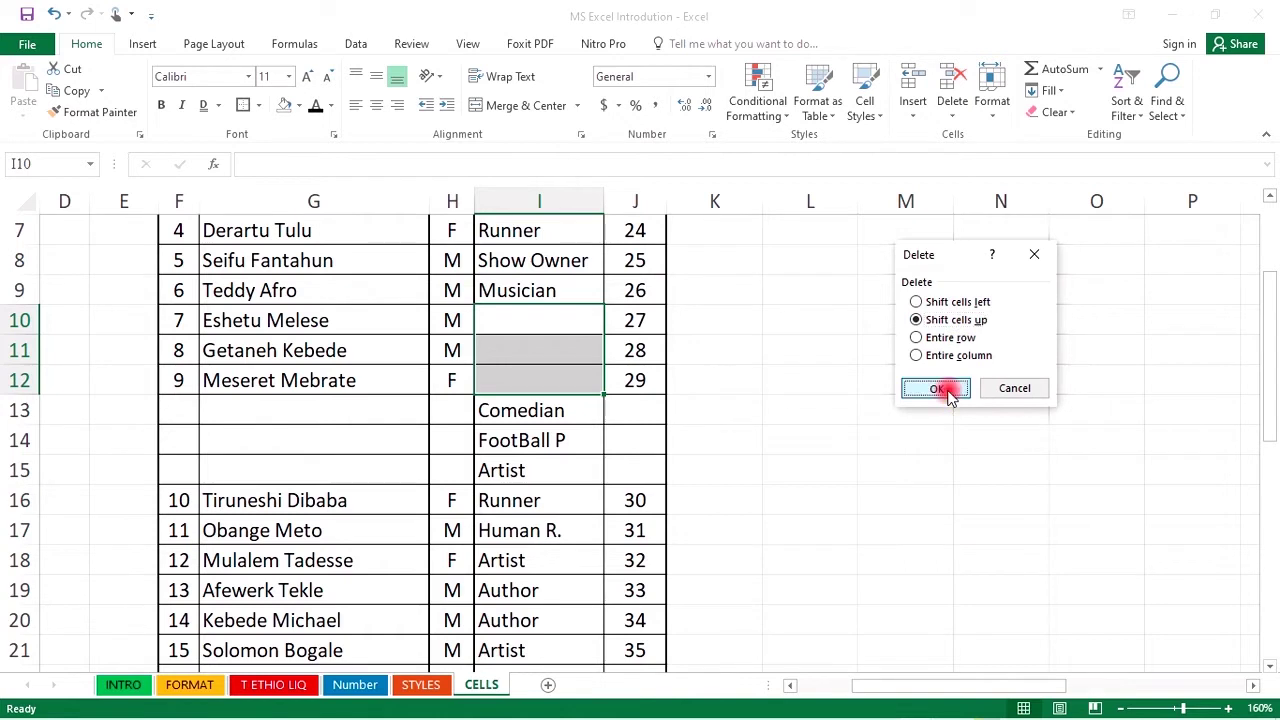
# Step: Delete the empty Code cells J13:J15, shifting the codes up
pyautogui.click(1094, 355)
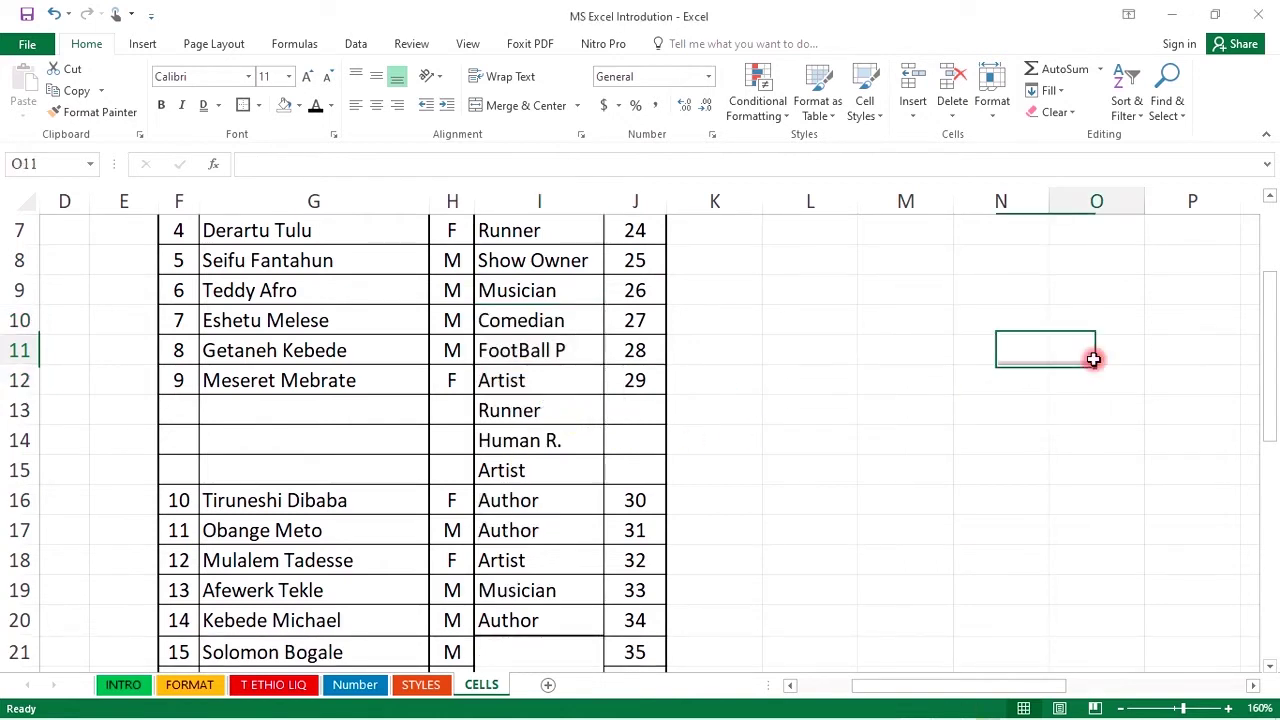
pyautogui.scroll(-1, 716, 343)
pyautogui.moveTo(642, 321); pyautogui.dragTo(636, 378)
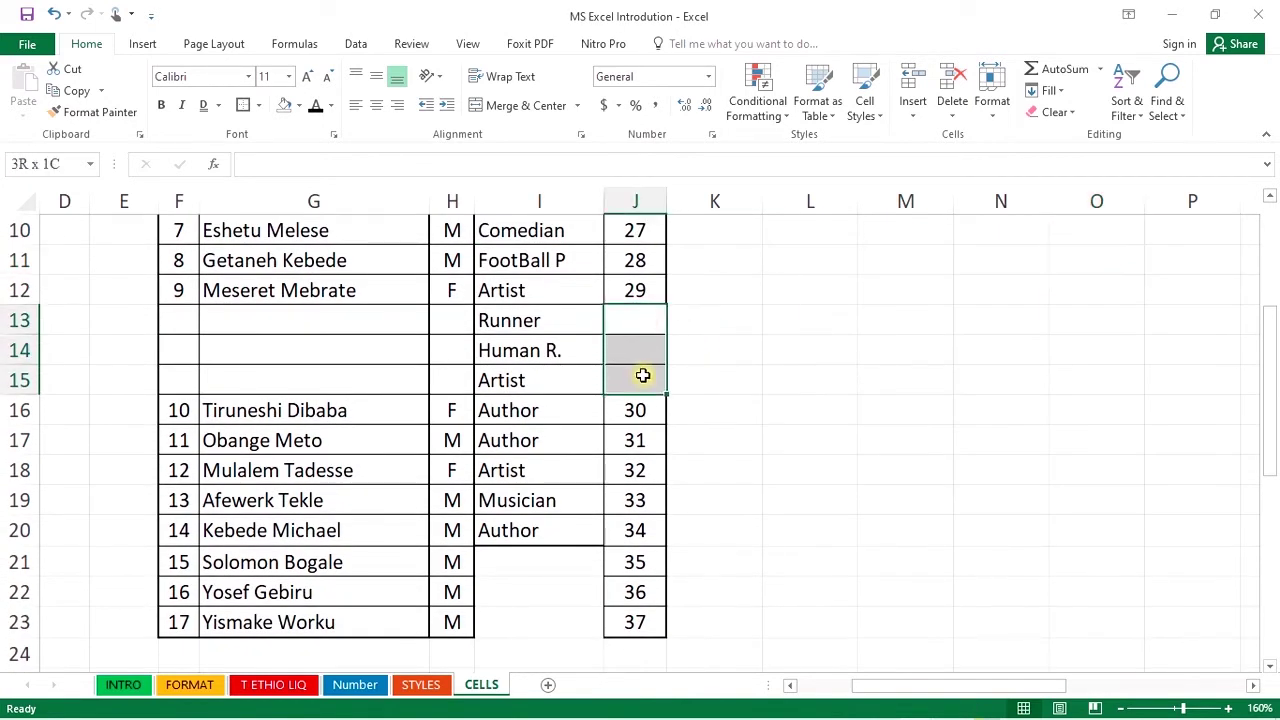
pyautogui.click(952, 112)
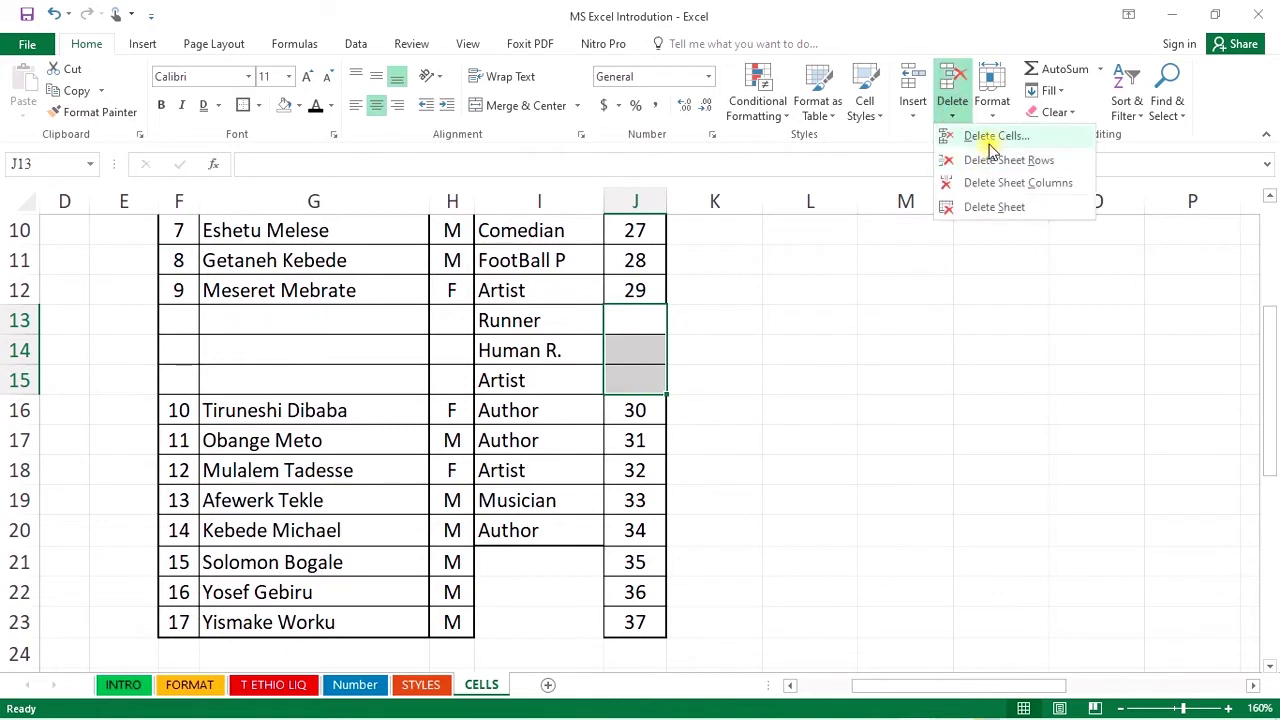
pyautogui.click(995, 135)
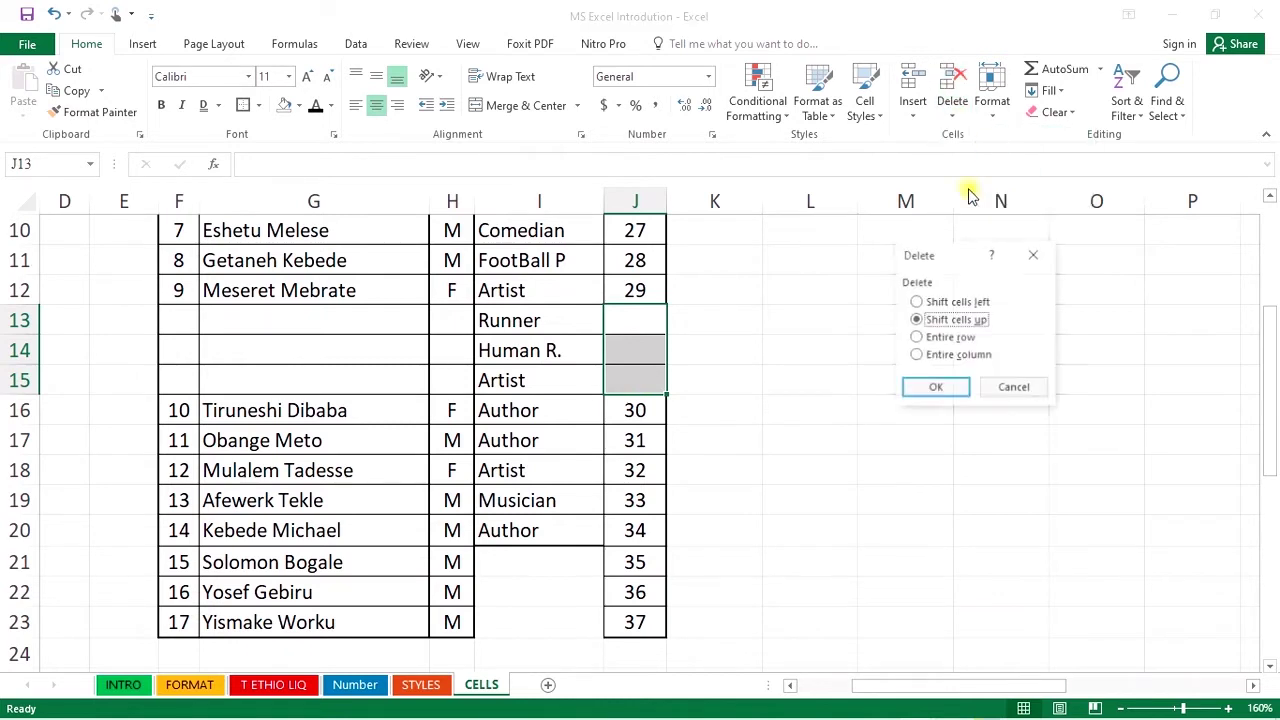
pyautogui.click(940, 388)
pyautogui.click(829, 377)
# Step: Delete the blank Name cells G13:G15 with Shift cells up
pyautogui.moveTo(322, 326); pyautogui.dragTo(322, 385)
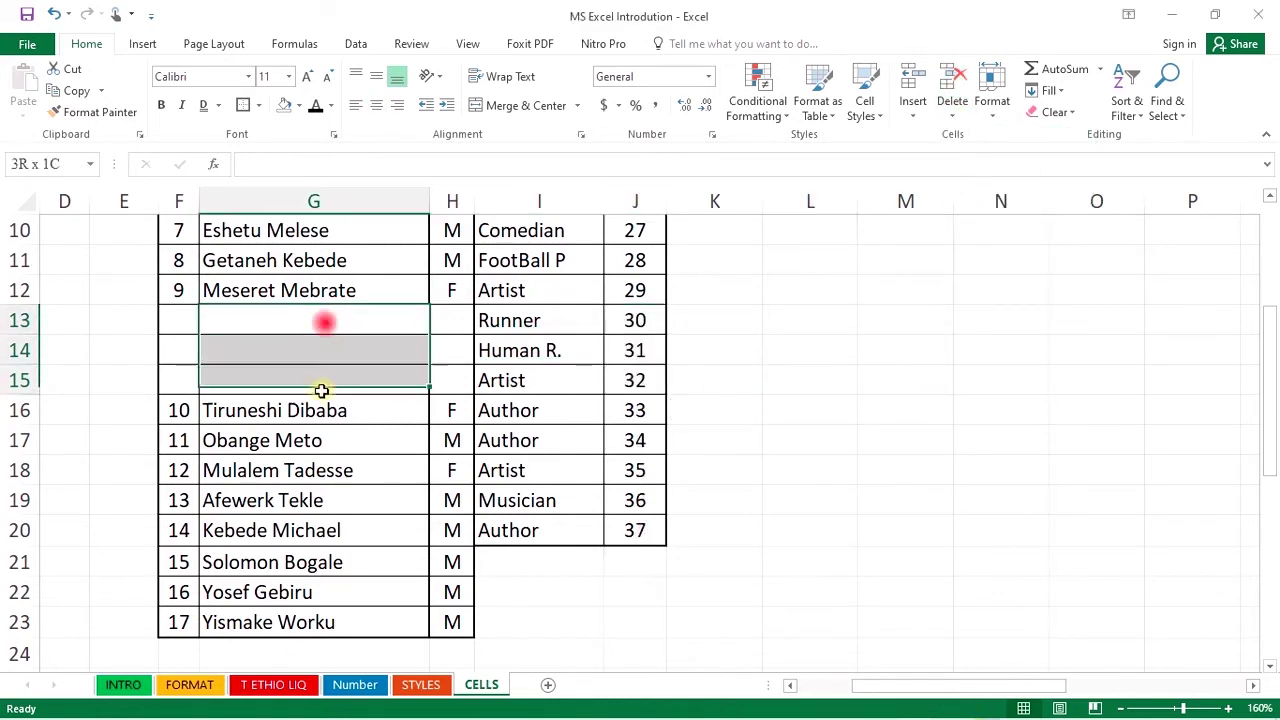
pyautogui.click(963, 118)
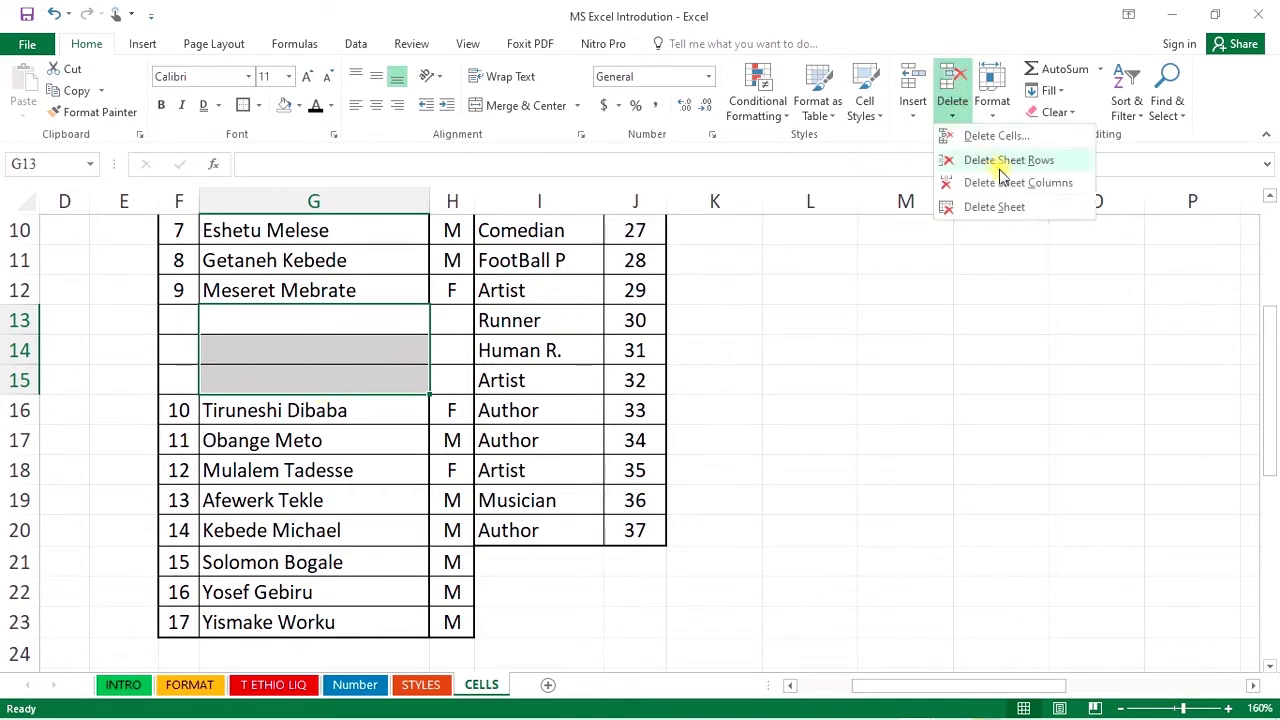
pyautogui.click(1008, 134)
pyautogui.click(956, 320)
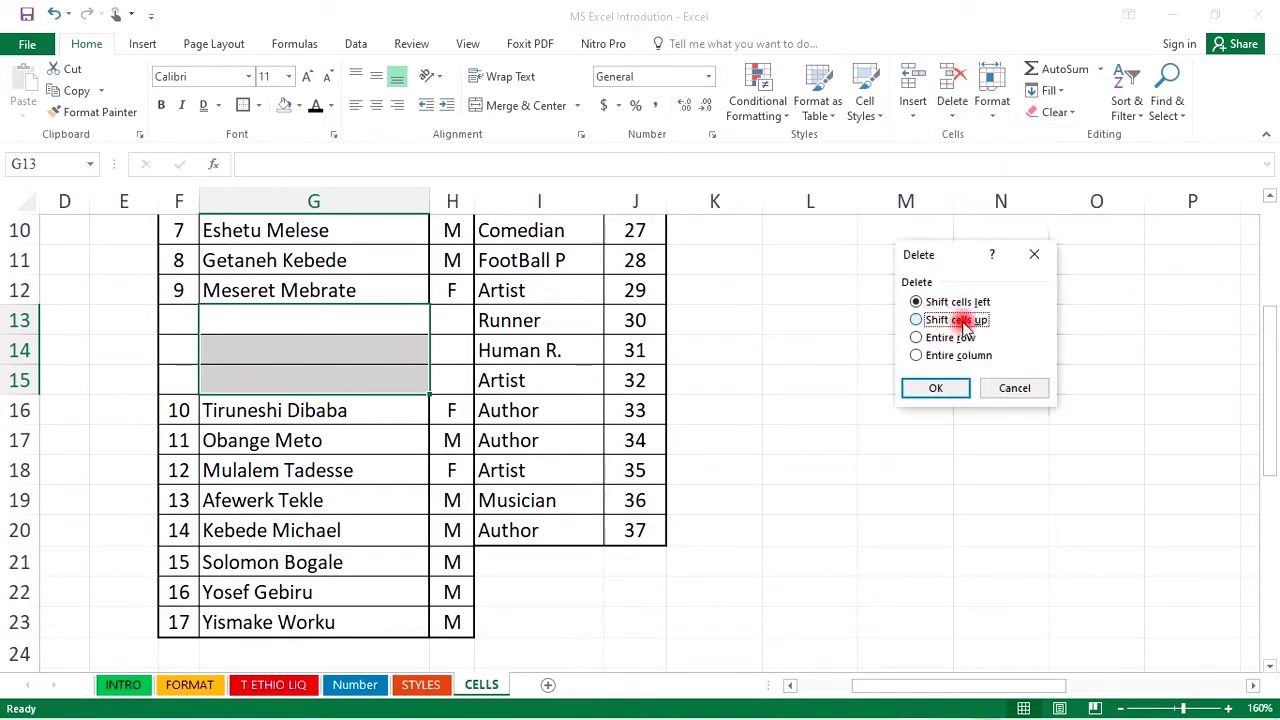
pyautogui.click(940, 389)
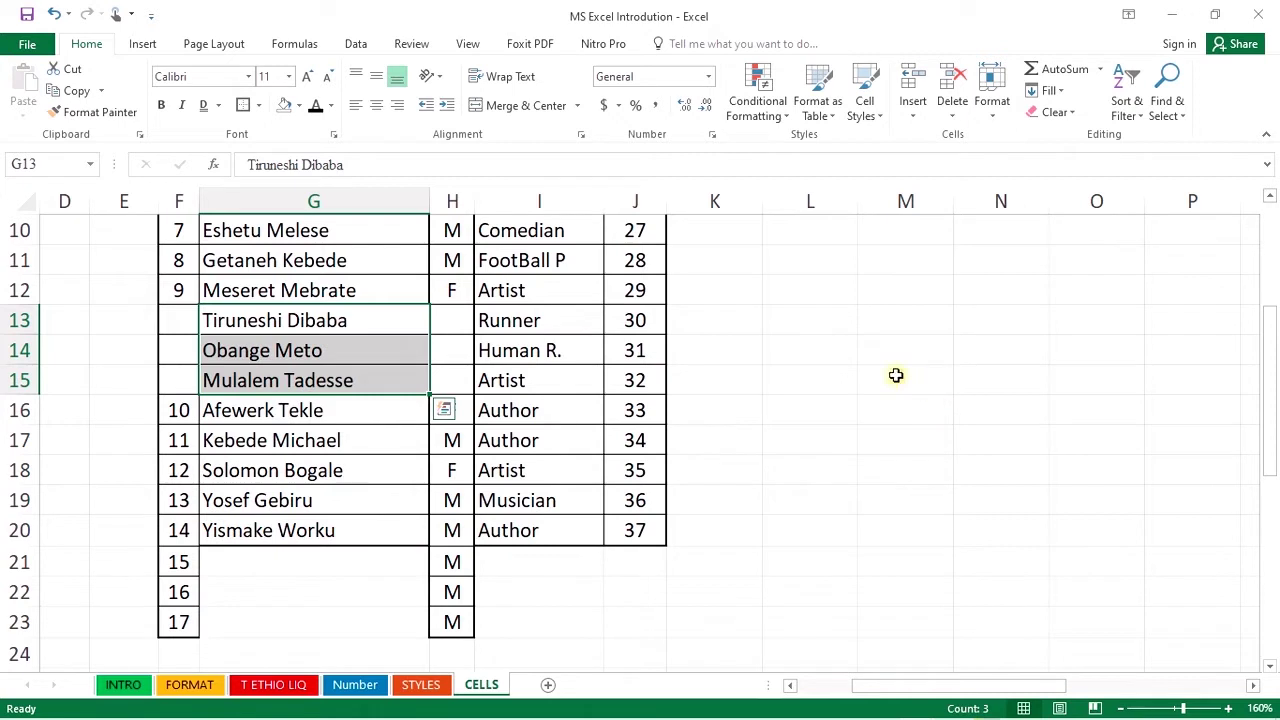
pyautogui.click(896, 375)
# Step: Delete the blank Sex cells H13:H15 with Shift cells up
pyautogui.moveTo(446, 313); pyautogui.dragTo(454, 378)
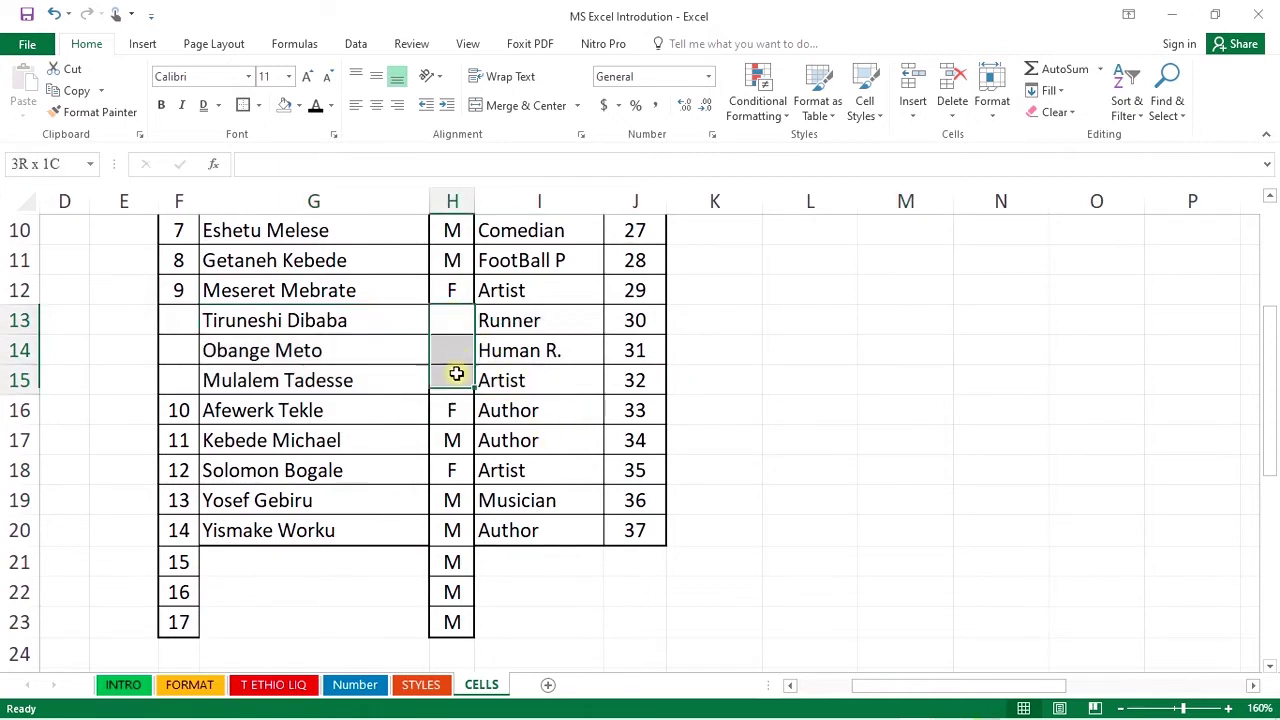
pyautogui.click(957, 112)
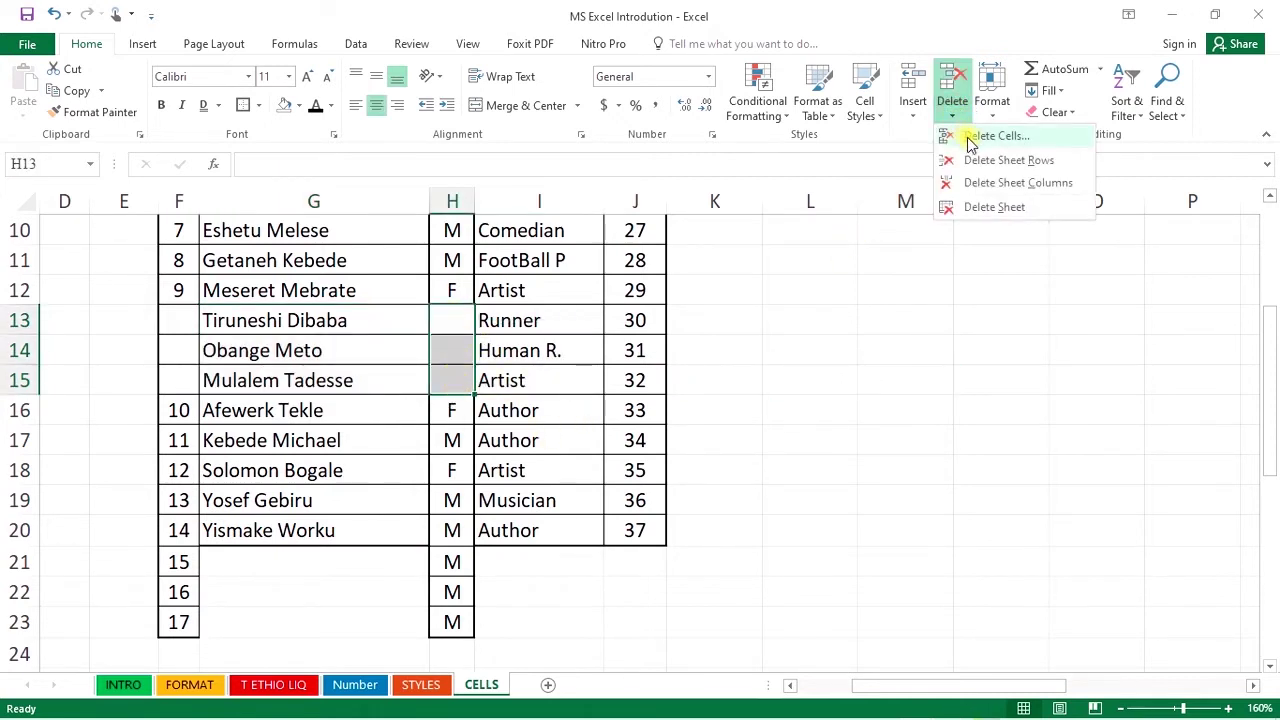
pyautogui.click(998, 136)
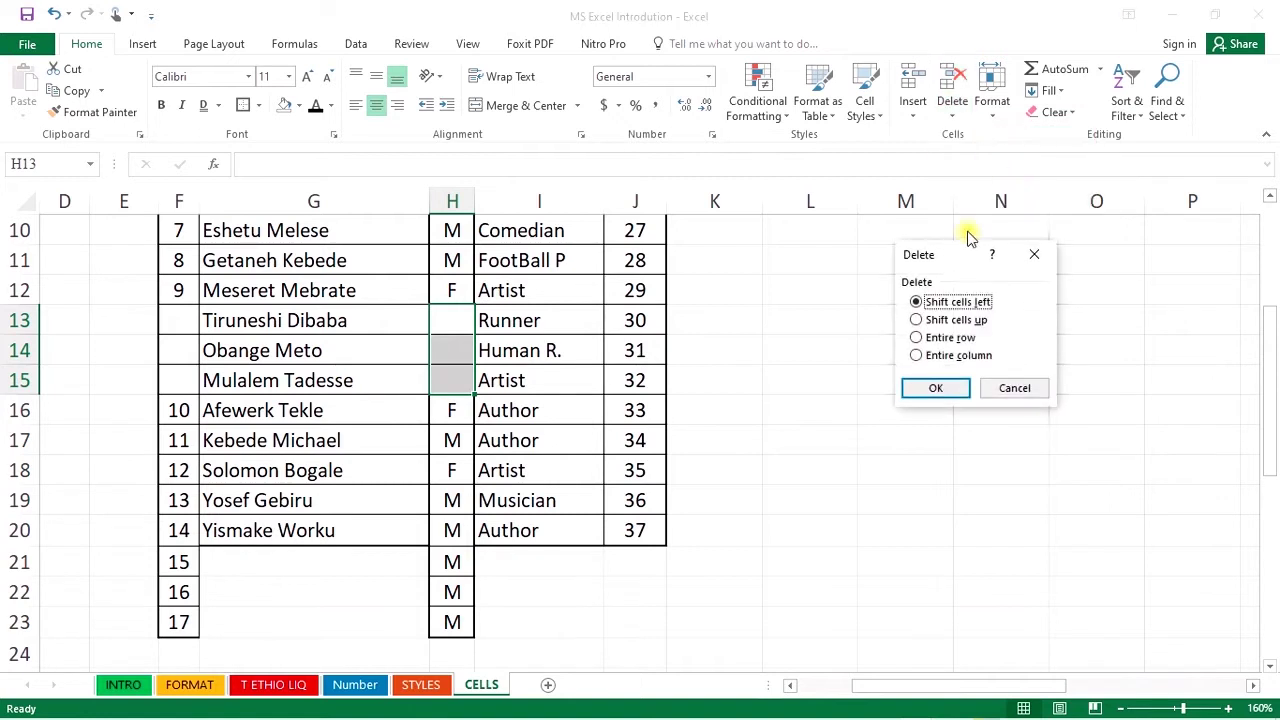
pyautogui.click(960, 320)
pyautogui.click(951, 388)
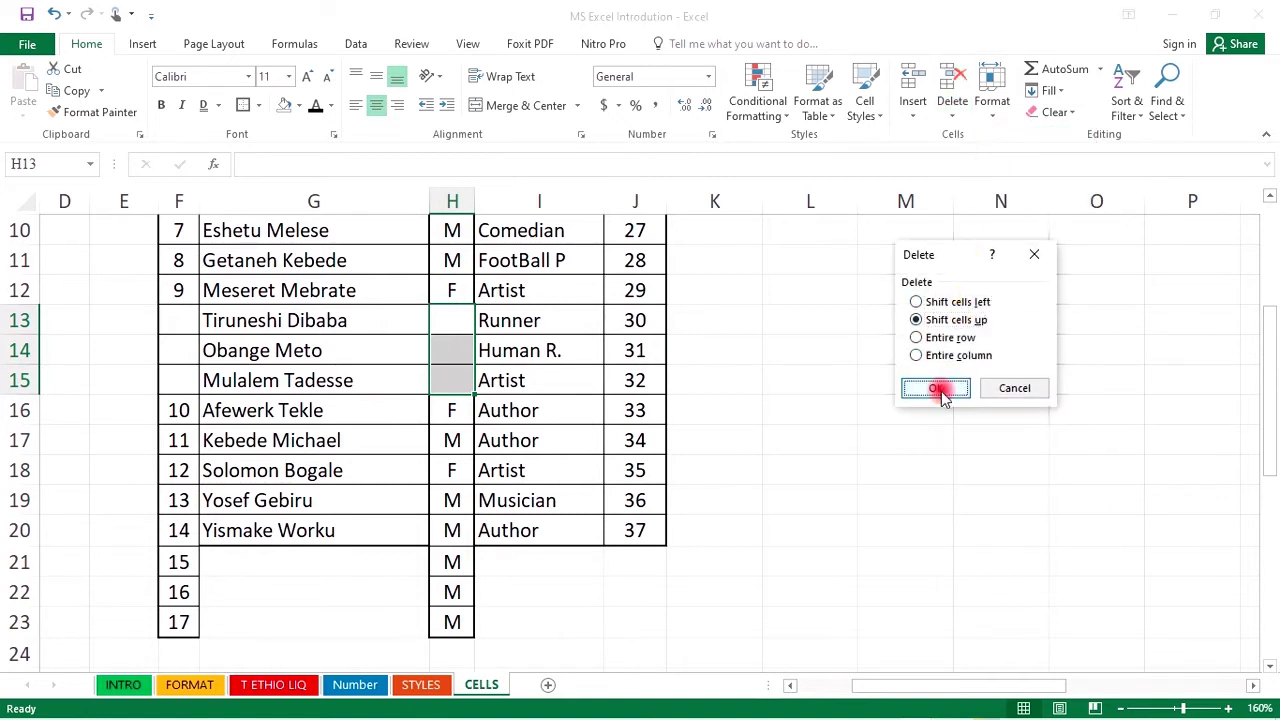
# Step: Delete the blank No cells F13:F15 with Shift cells up, so numbering runs 10–17
pyautogui.moveTo(183, 322); pyautogui.dragTo(180, 386)
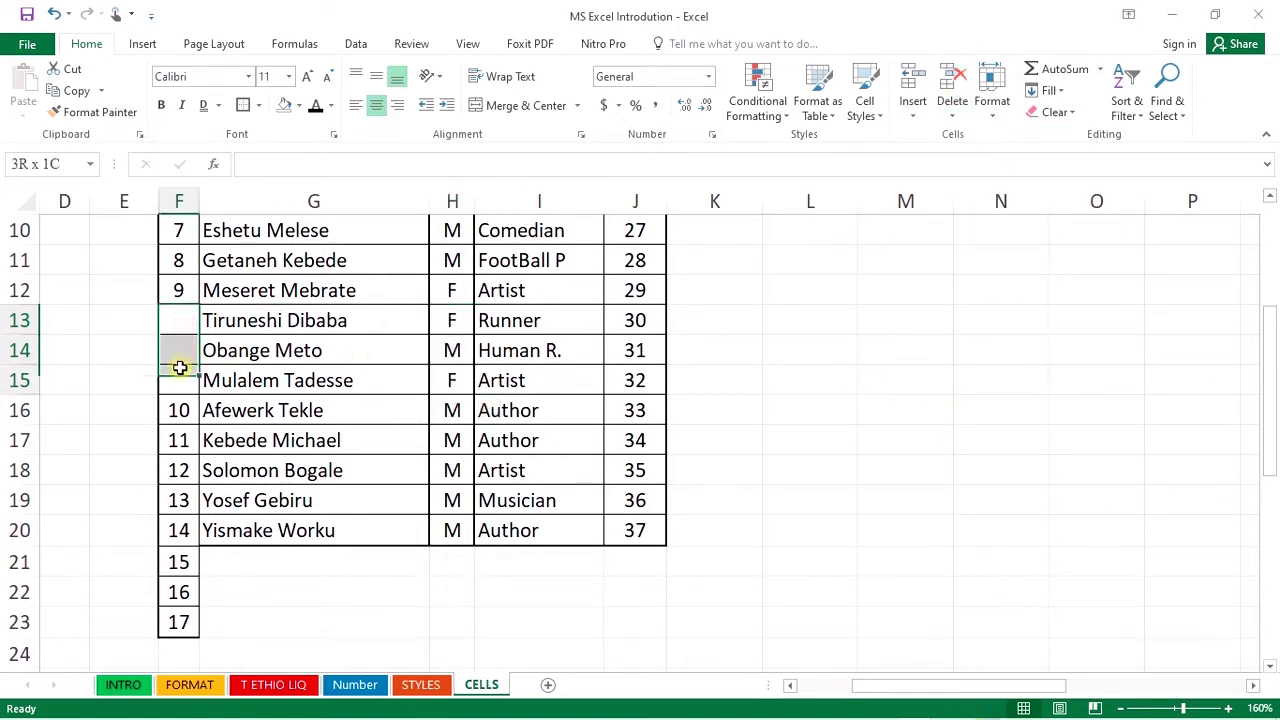
pyautogui.click(951, 117)
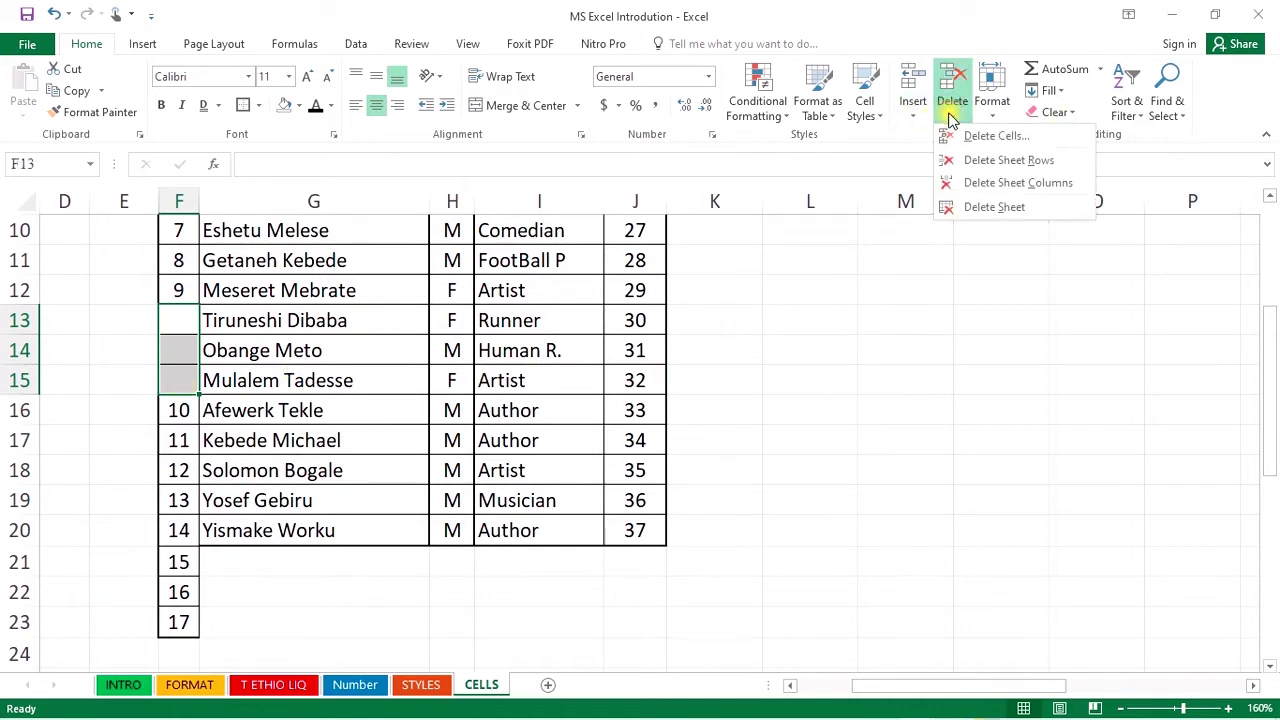
pyautogui.click(985, 135)
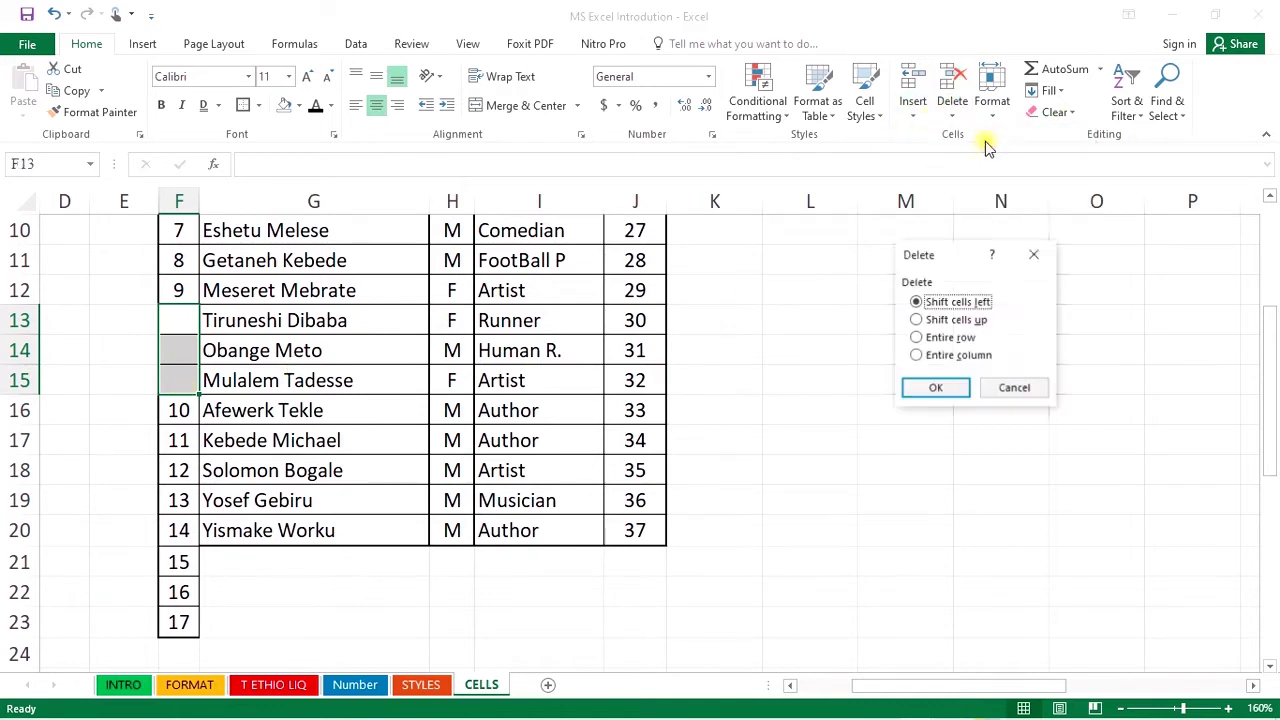
pyautogui.click(963, 320)
pyautogui.click(940, 392)
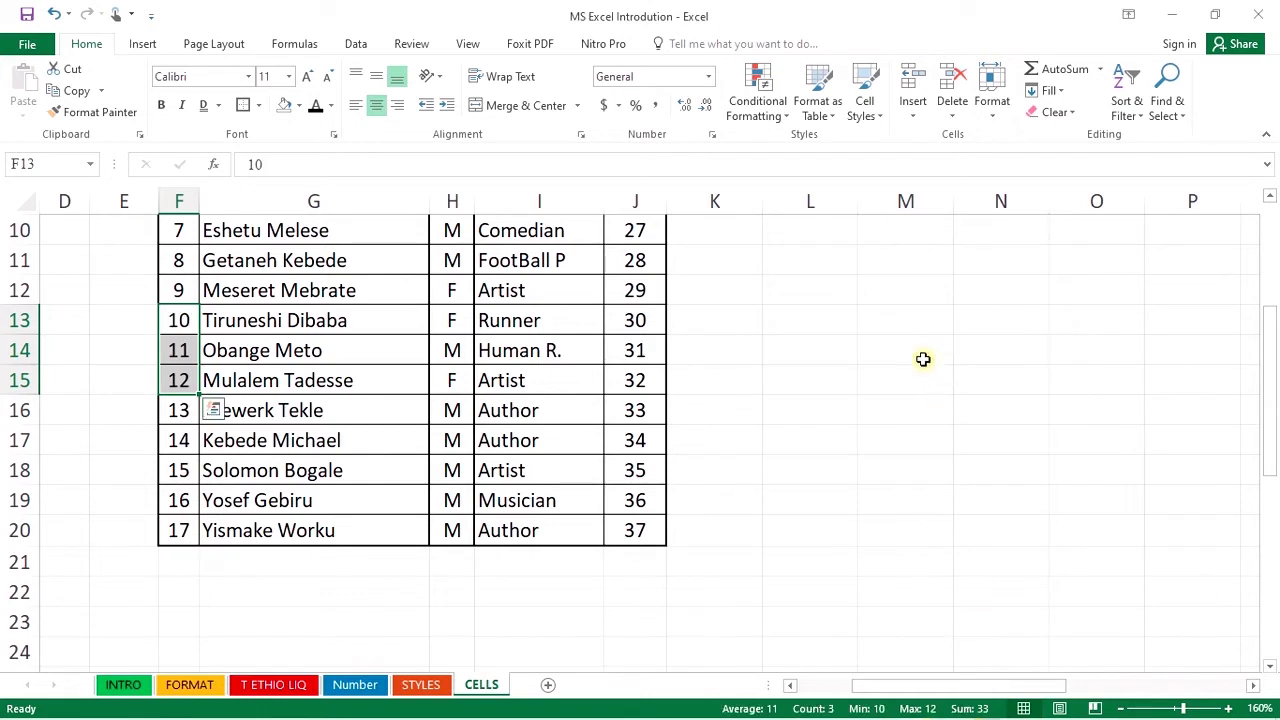
pyautogui.click(815, 398)
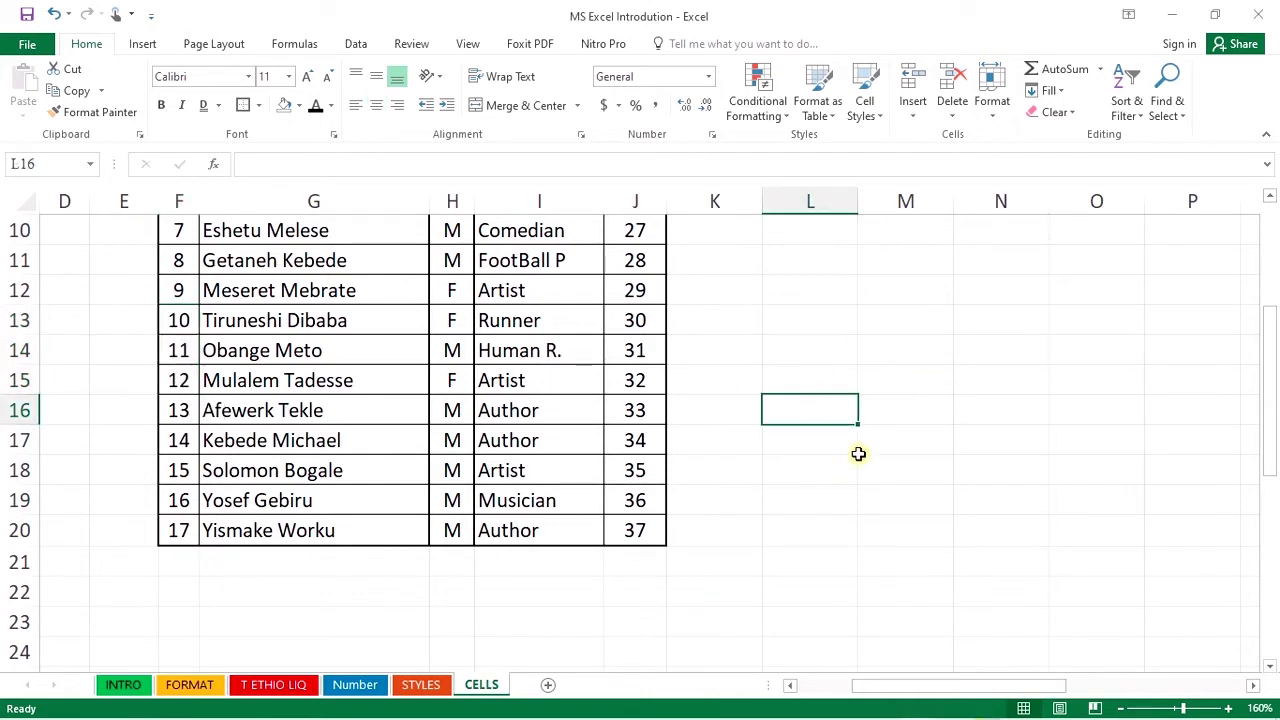
pyautogui.click(911, 118)
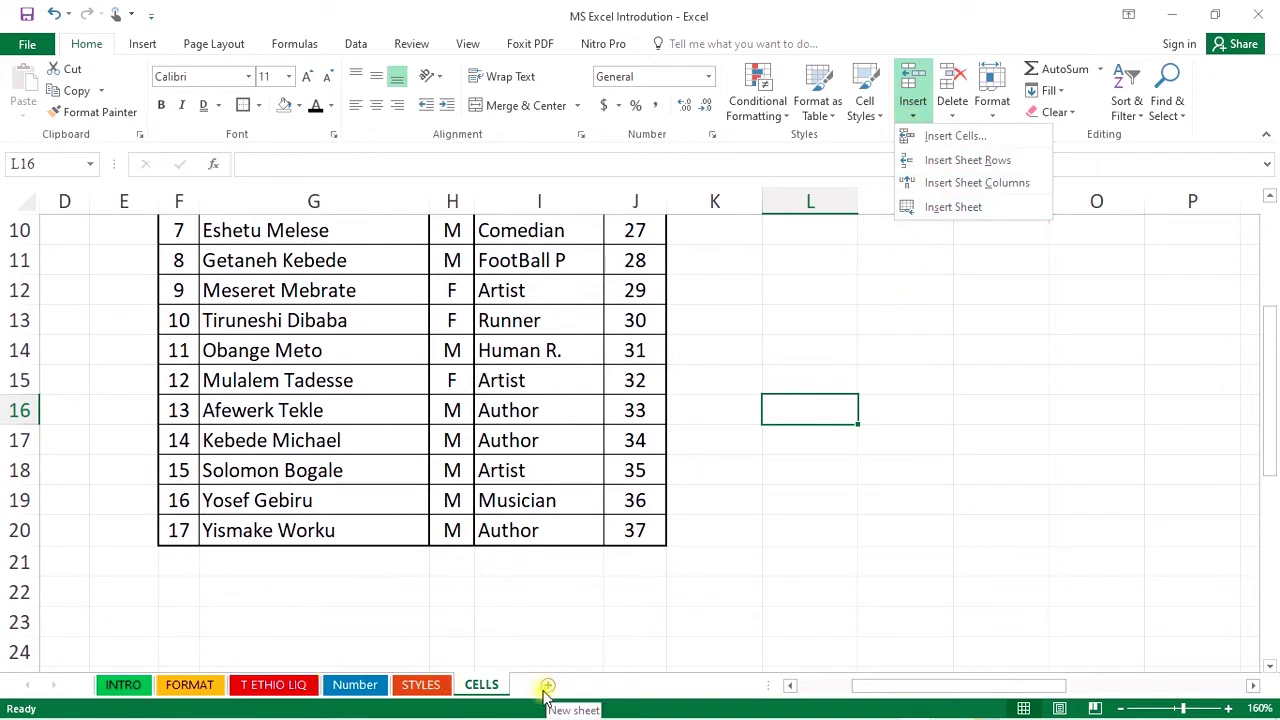
# Step: Insert a new worksheet Sheet11, then permanently delete it
pyautogui.press('Escape')
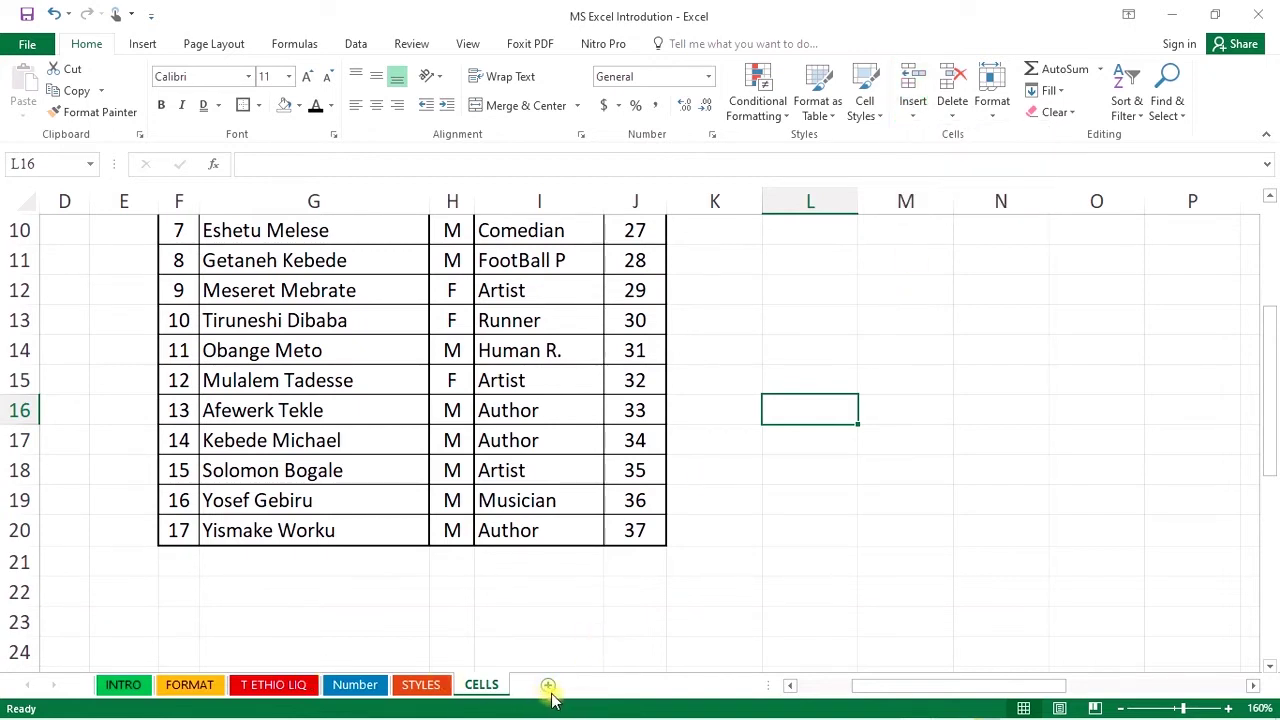
pyautogui.click(914, 112)
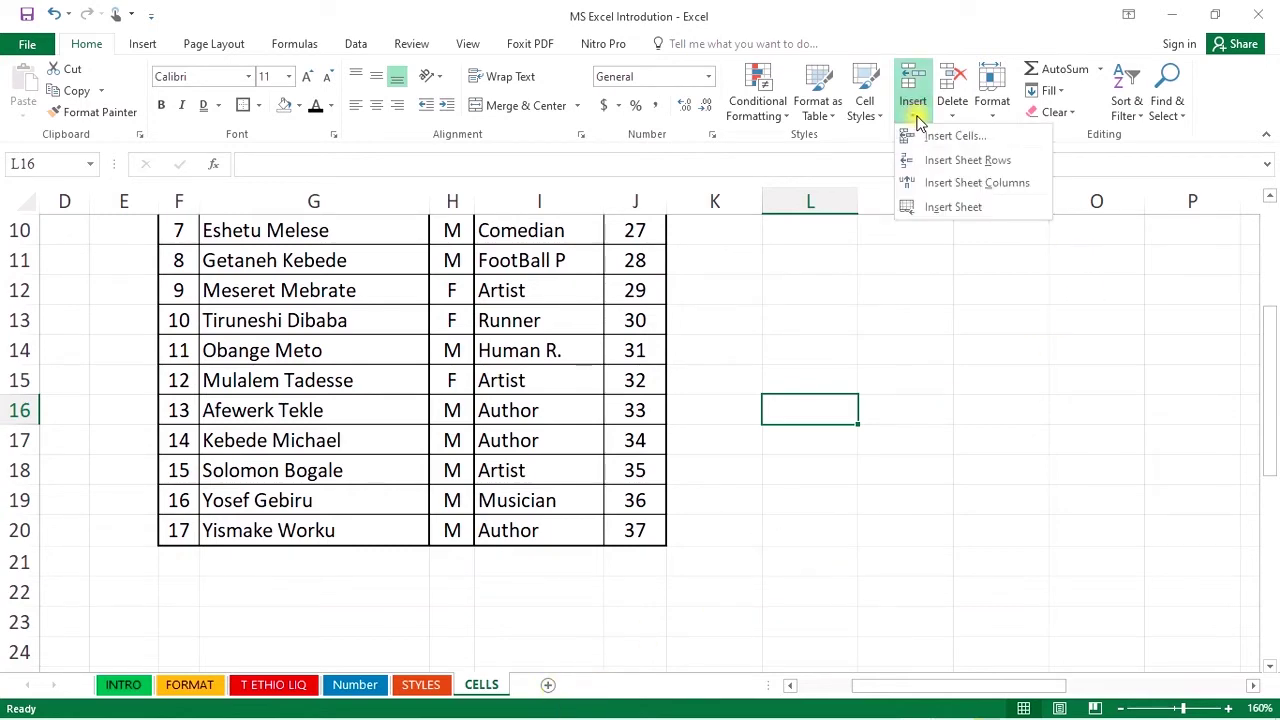
pyautogui.click(967, 208)
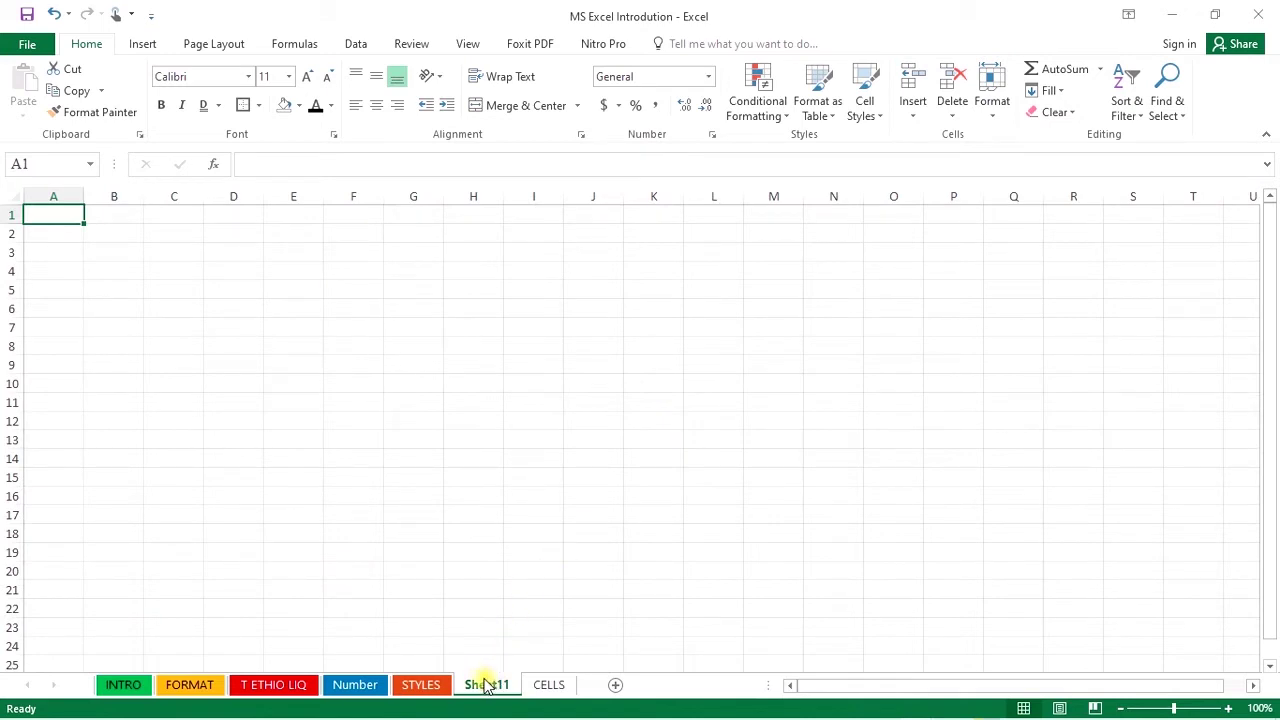
pyautogui.click(952, 115)
pyautogui.click(993, 207)
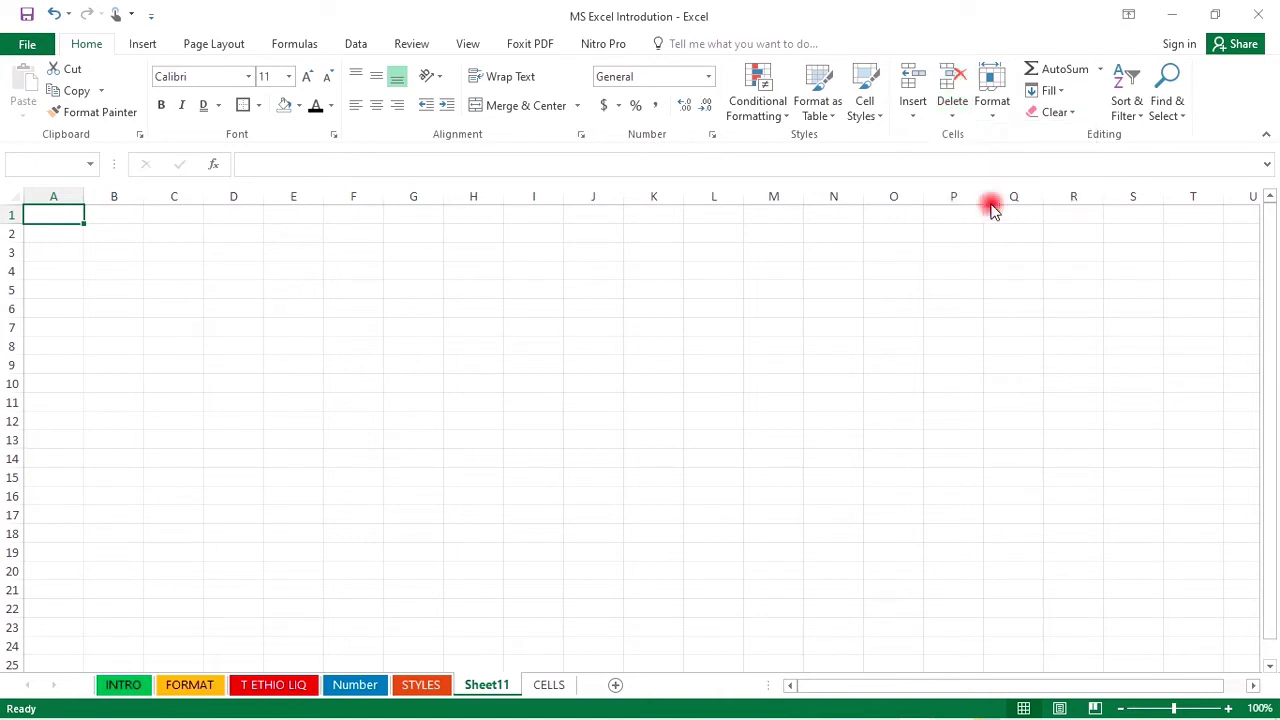
pyautogui.click(609, 423)
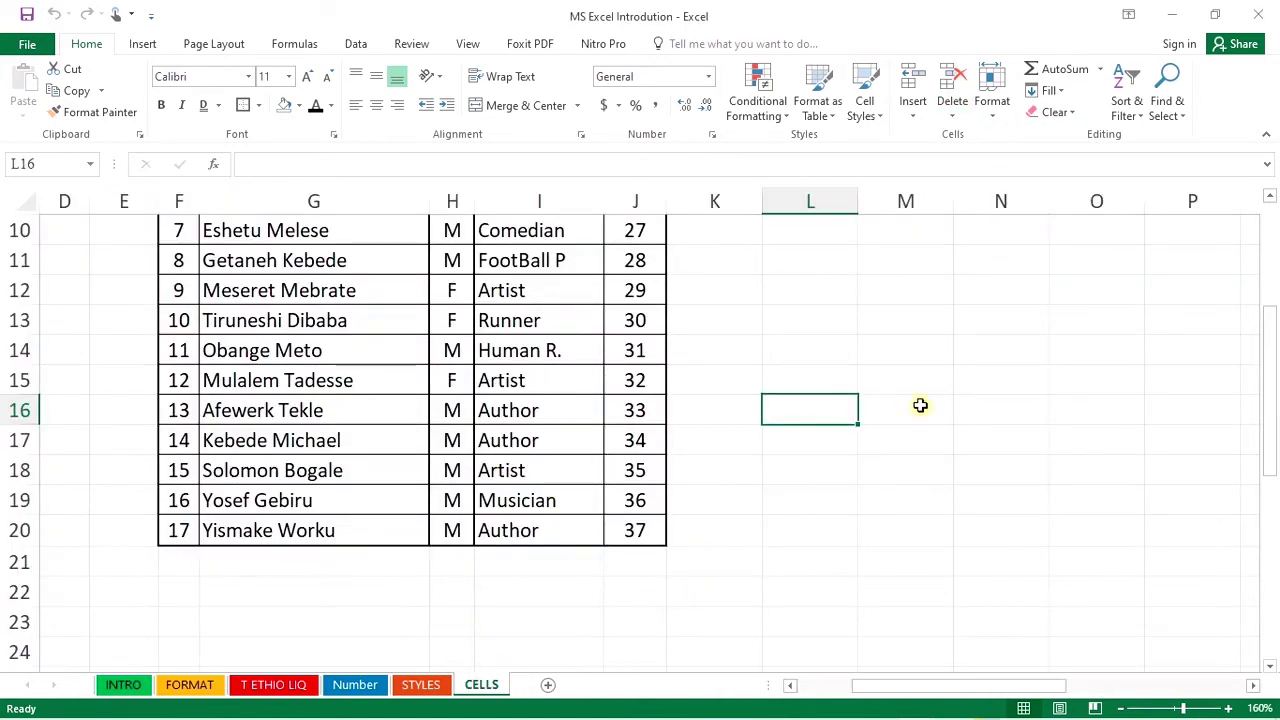
# Step: Insert another blank worksheet, Sheet12, before the CELLS tab
pyautogui.click(912, 112)
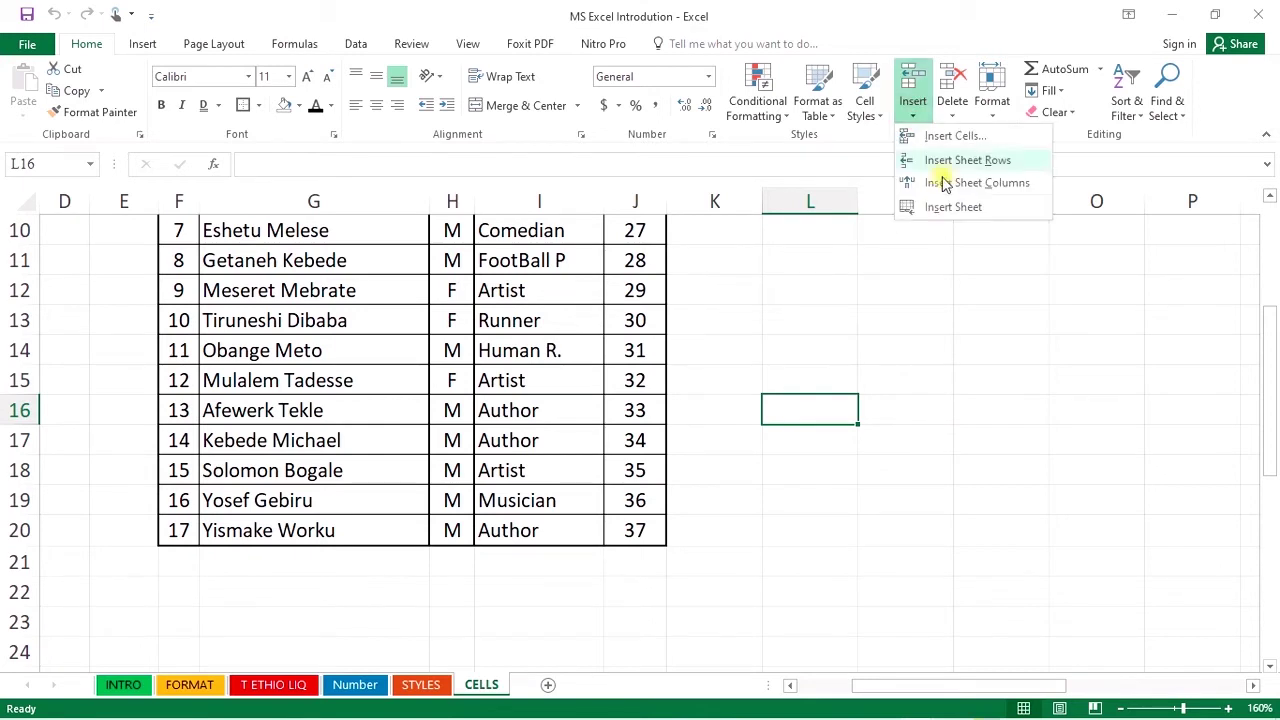
pyautogui.click(956, 207)
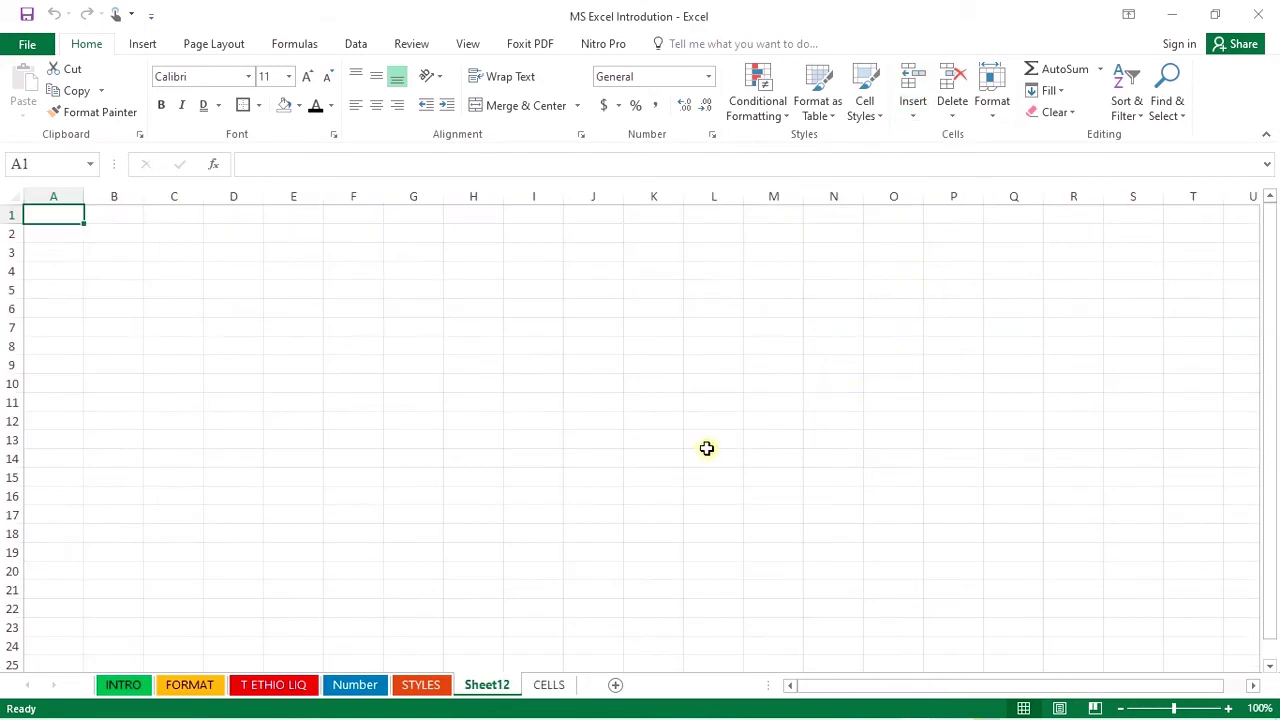
pyautogui.click(924, 292)
pyautogui.click(993, 108)
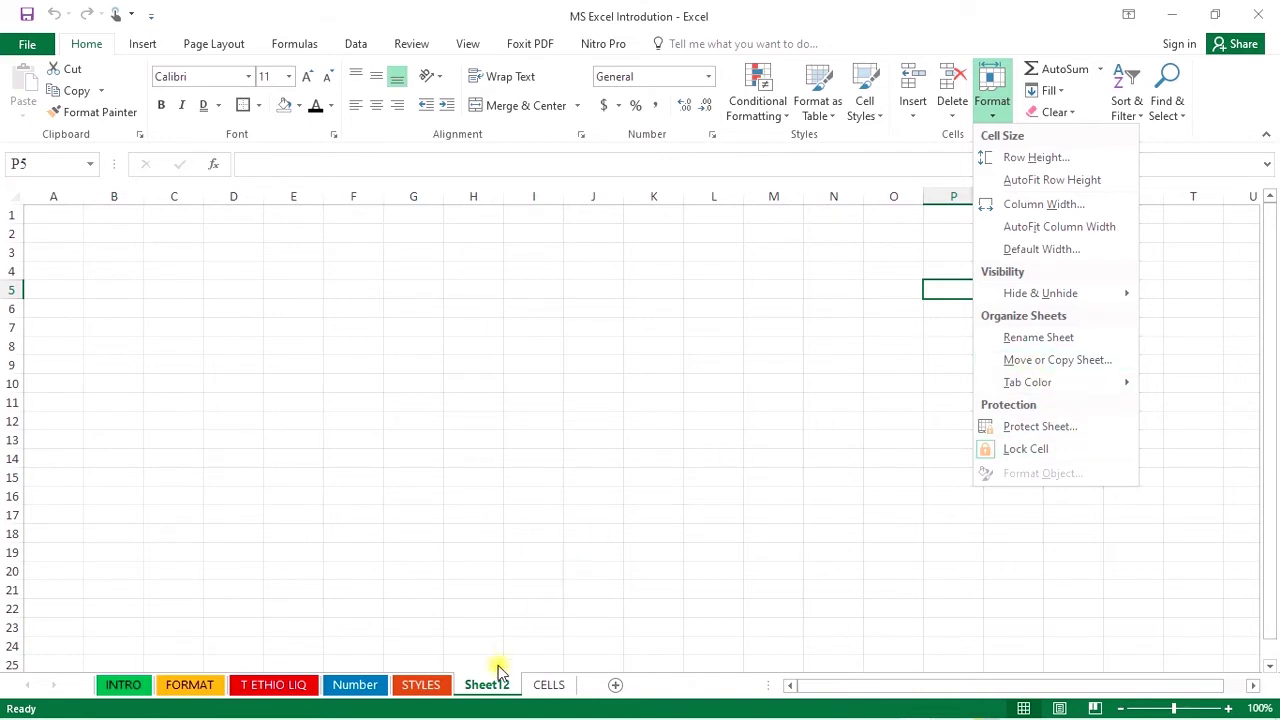
# Step: Rename the Sheet12 tab to NEW via Format > Rename Sheet
pyautogui.click(1056, 341)
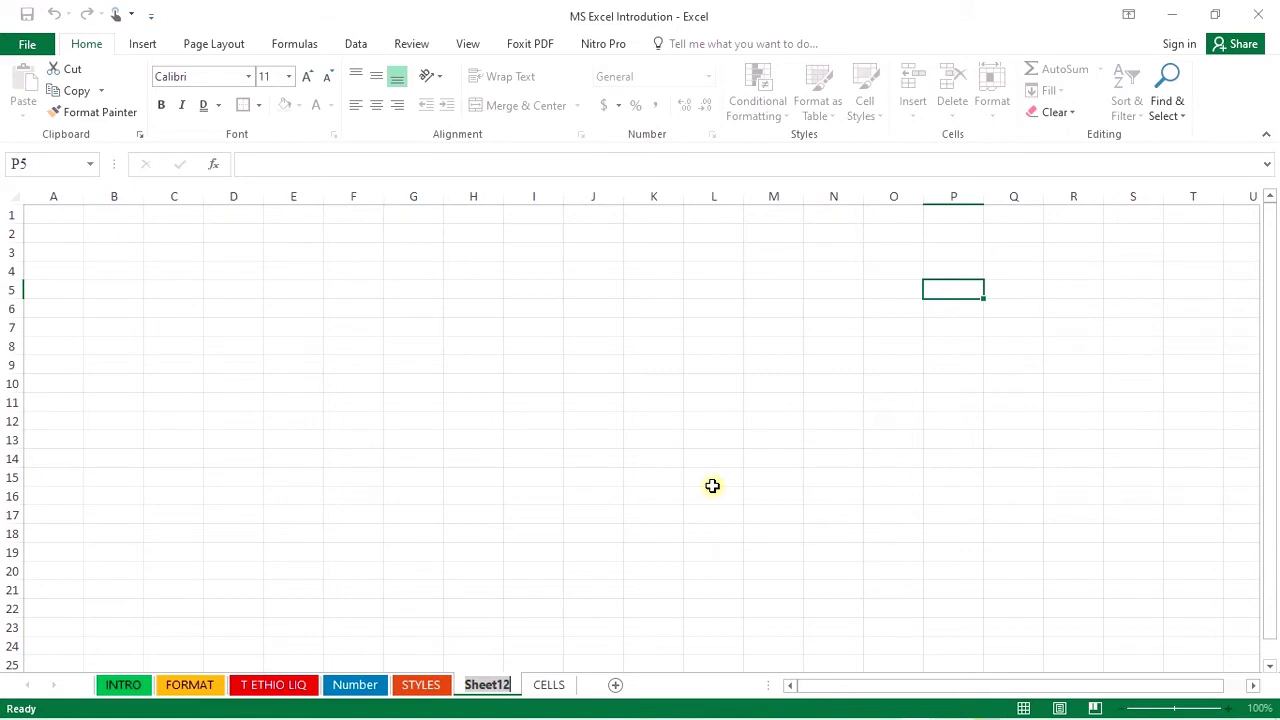
pyautogui.write('N')
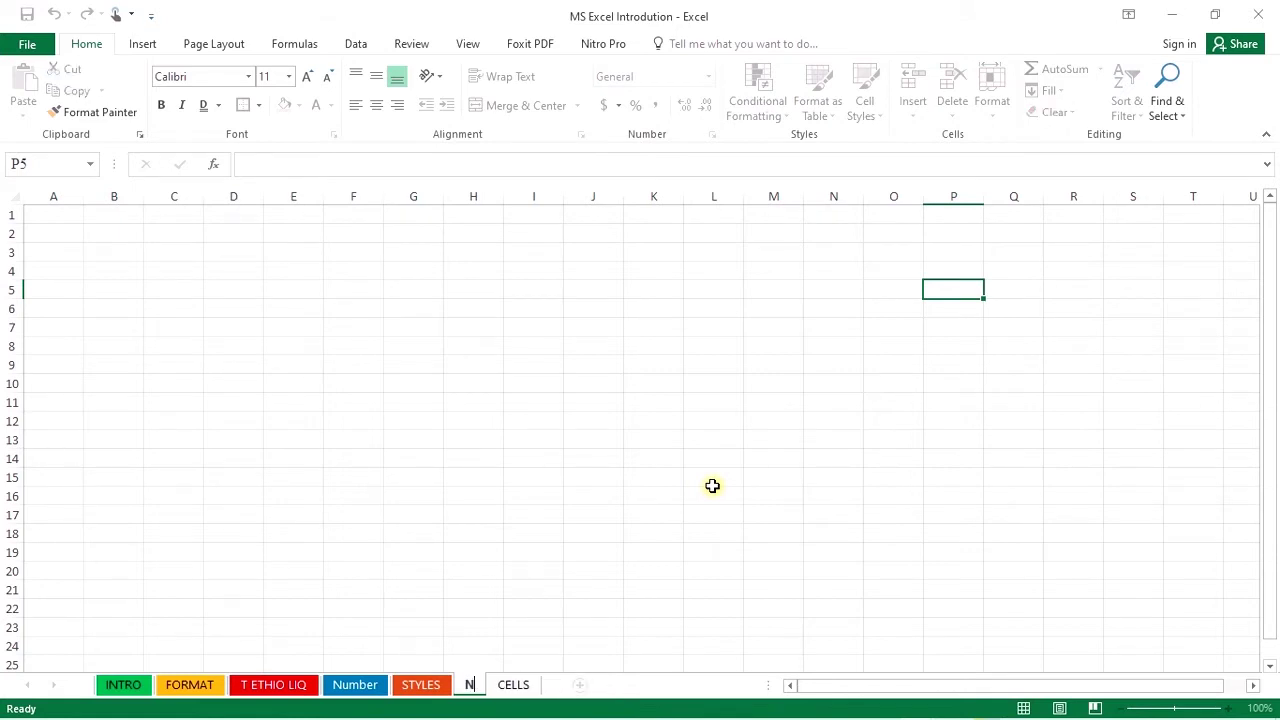
pyautogui.write('EW')
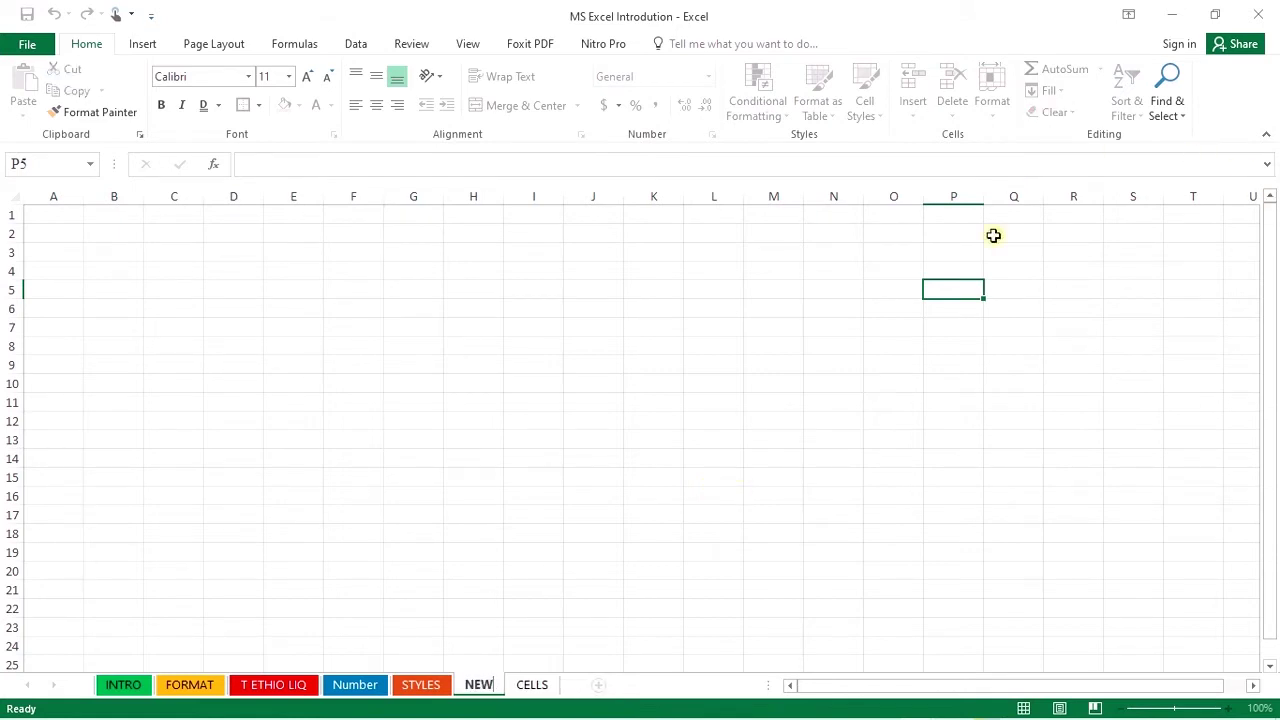
pyautogui.click(1070, 308)
pyautogui.click(990, 105)
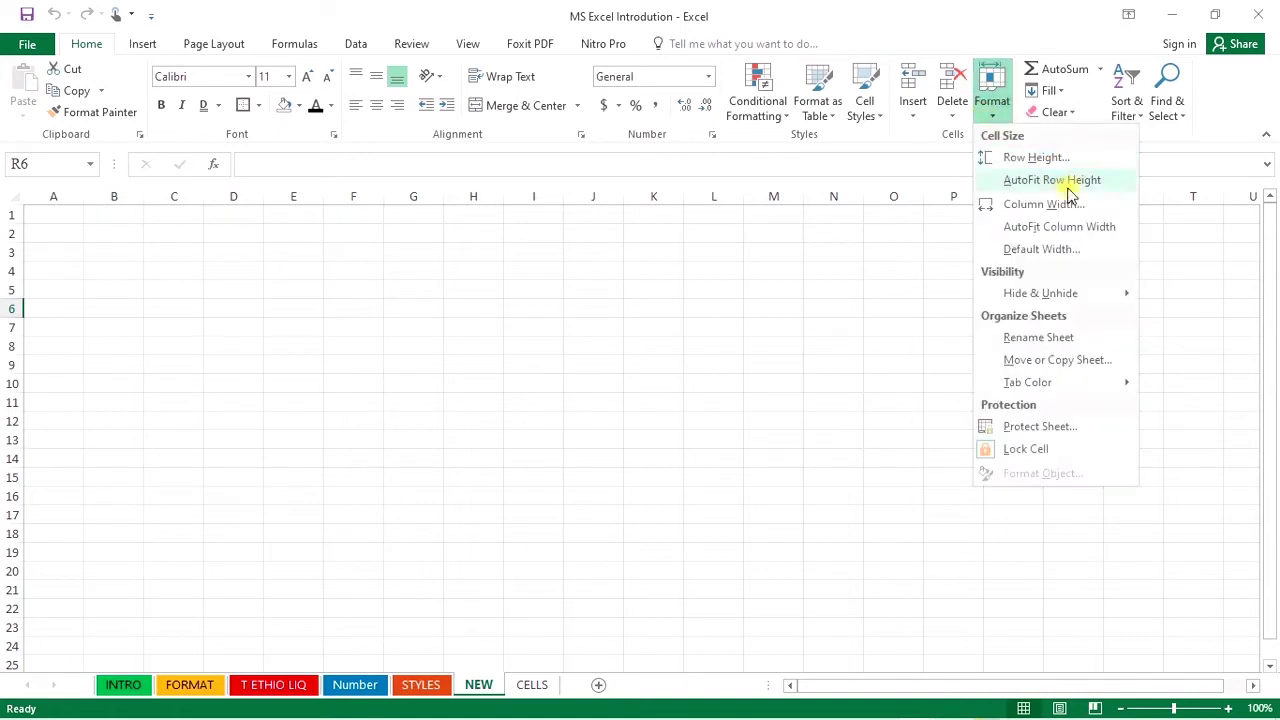
pyautogui.click(1052, 362)
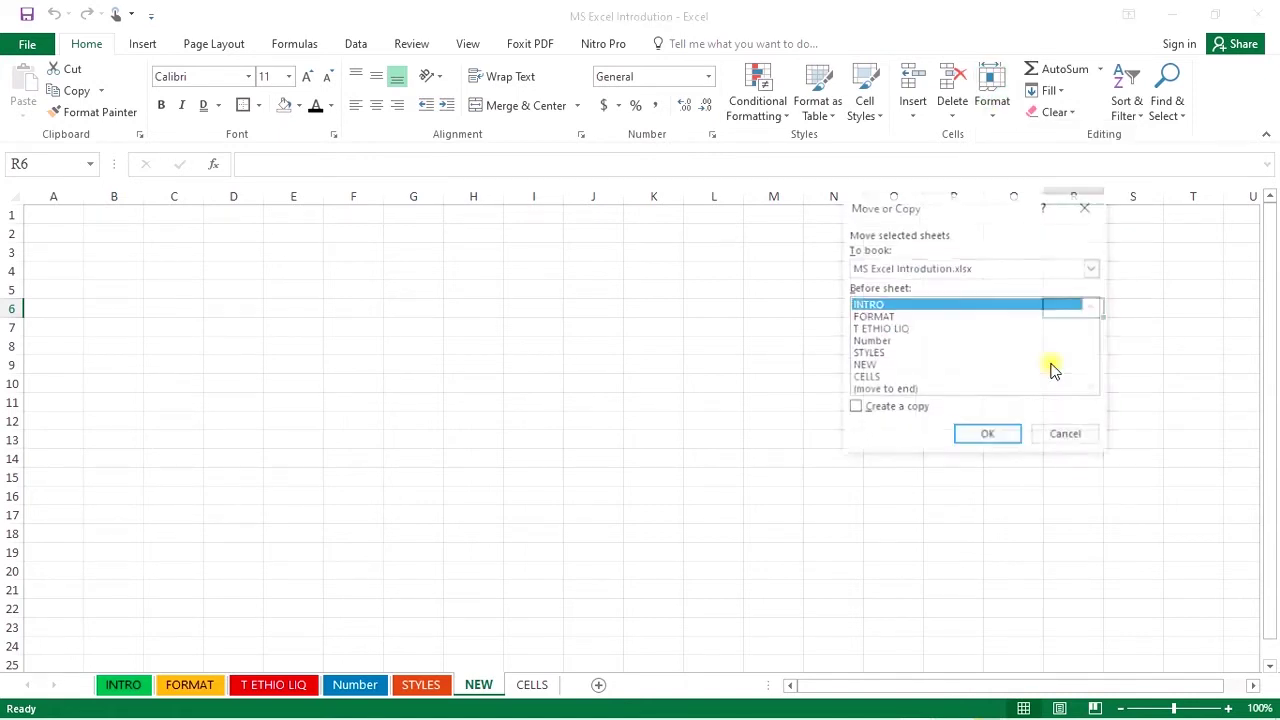
pyautogui.click(886, 318)
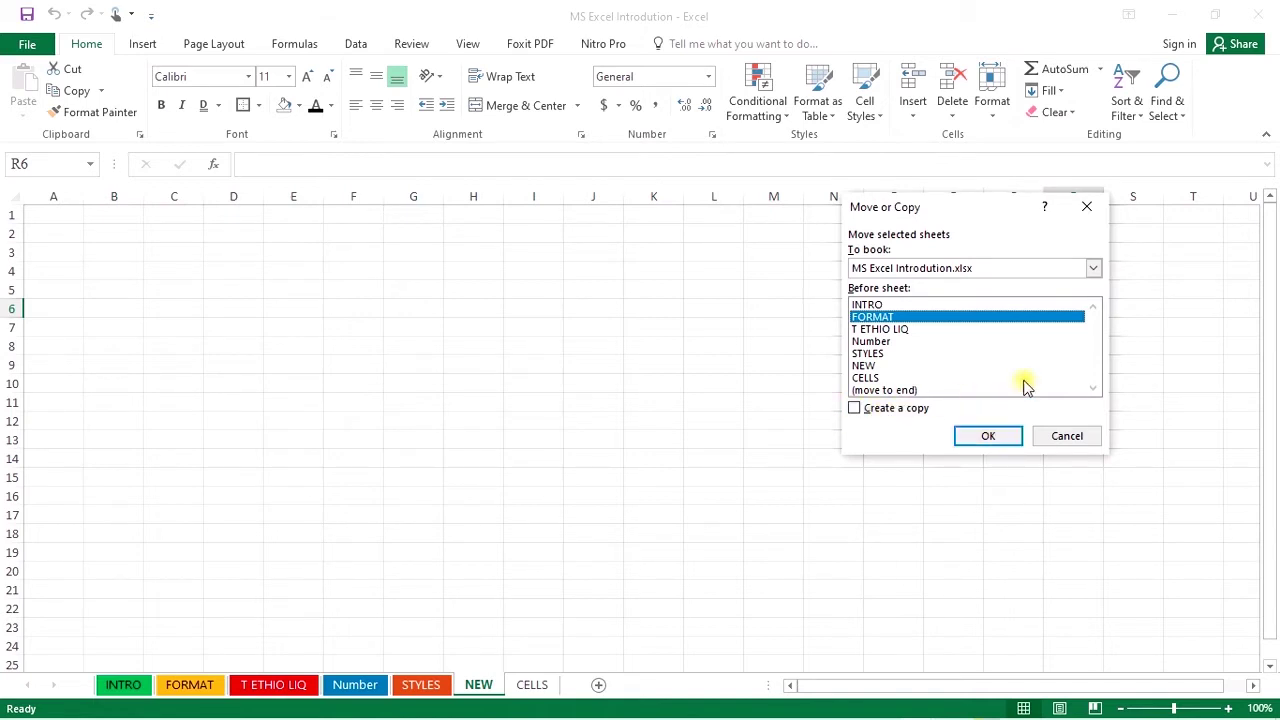
pyautogui.click(1094, 269)
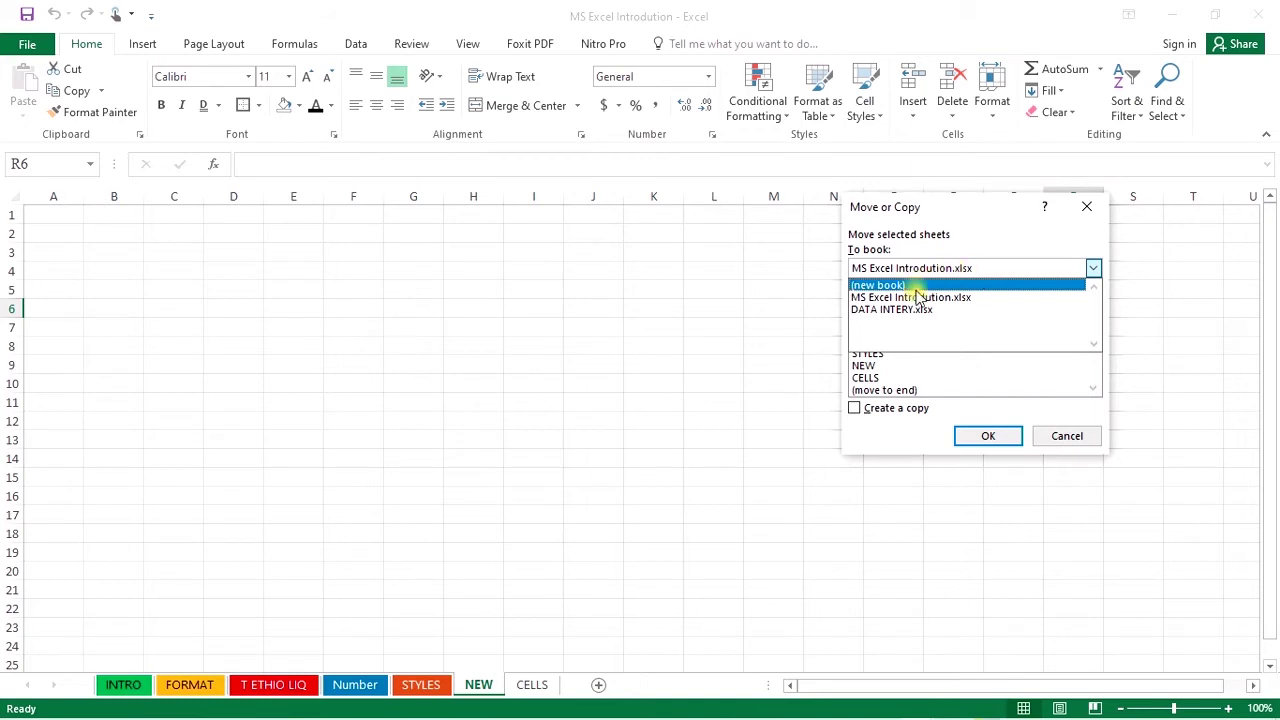
pyautogui.click(1079, 214)
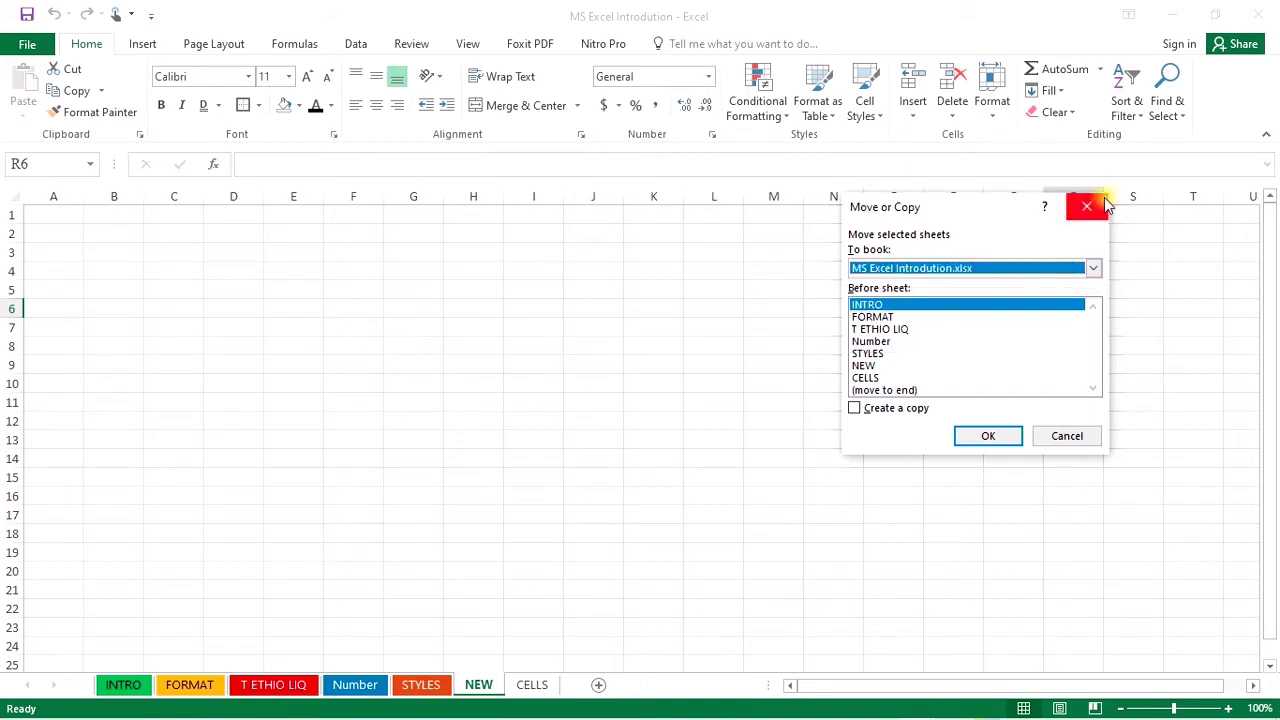
pyautogui.click(1095, 205)
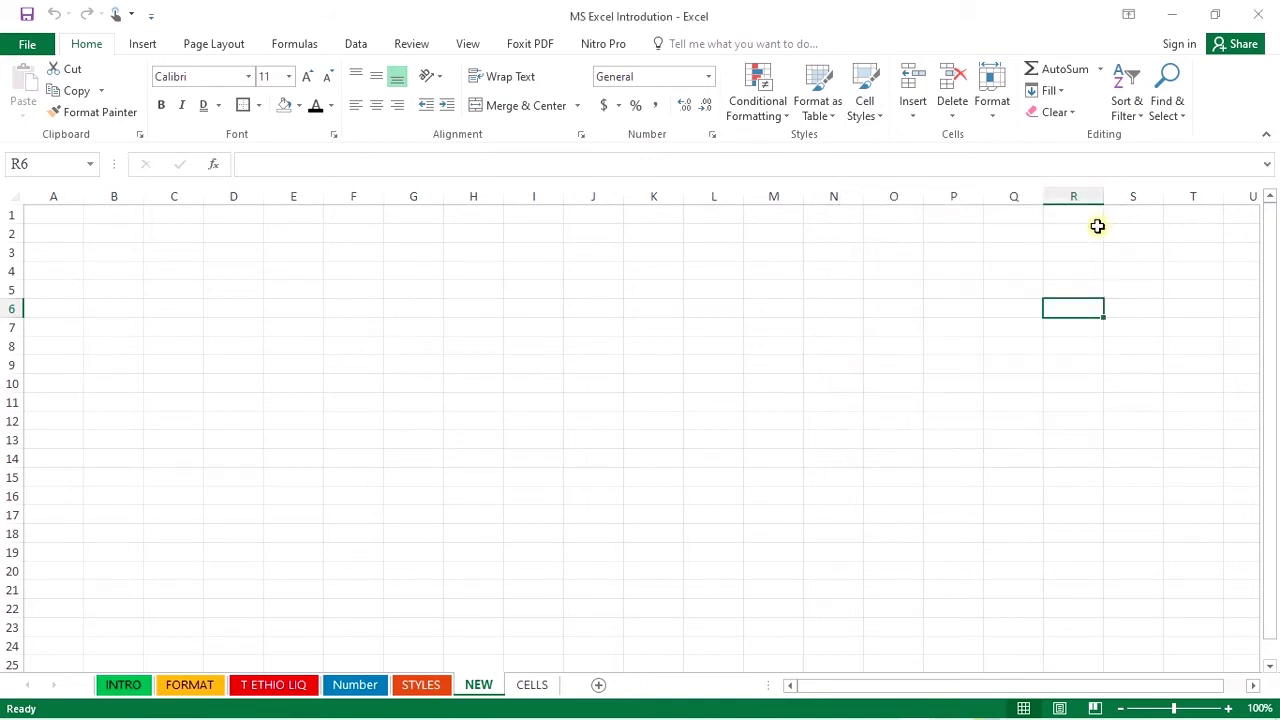
# Step: Dismiss the Tab Color palette without picking a colour and return to the NEW sheet
pyautogui.click(995, 112)
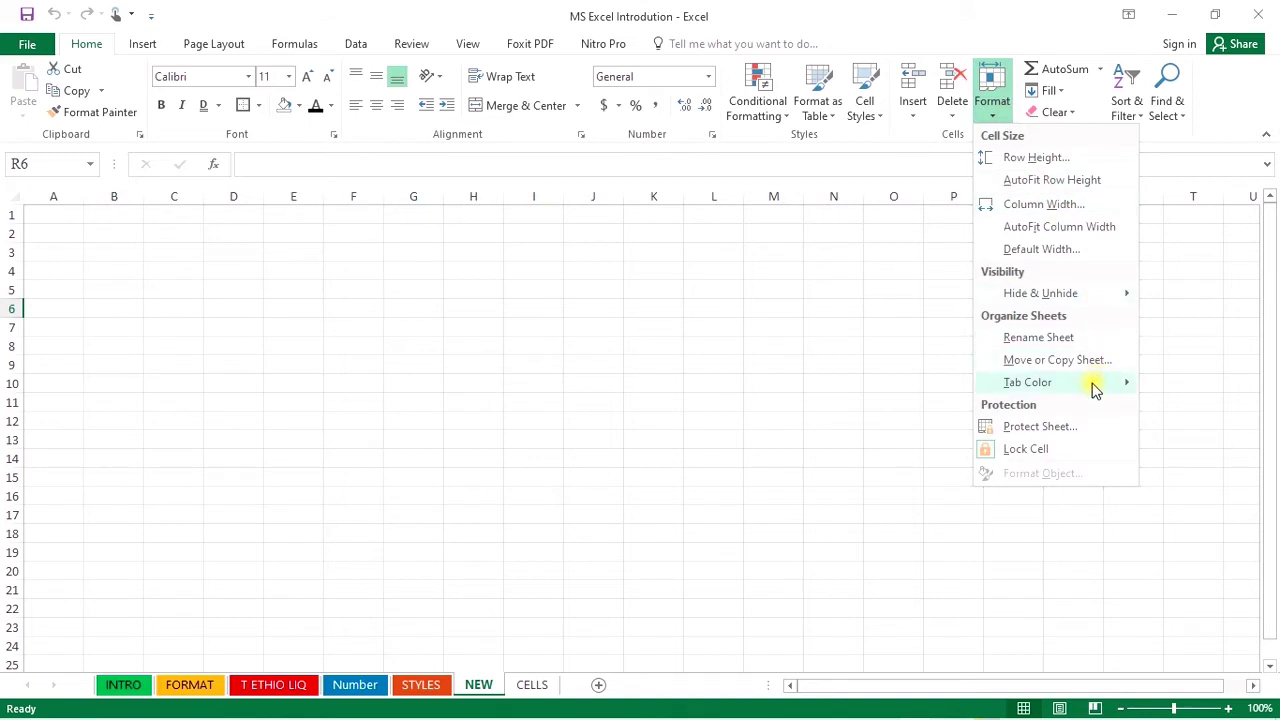
pyautogui.moveTo(1095, 384)
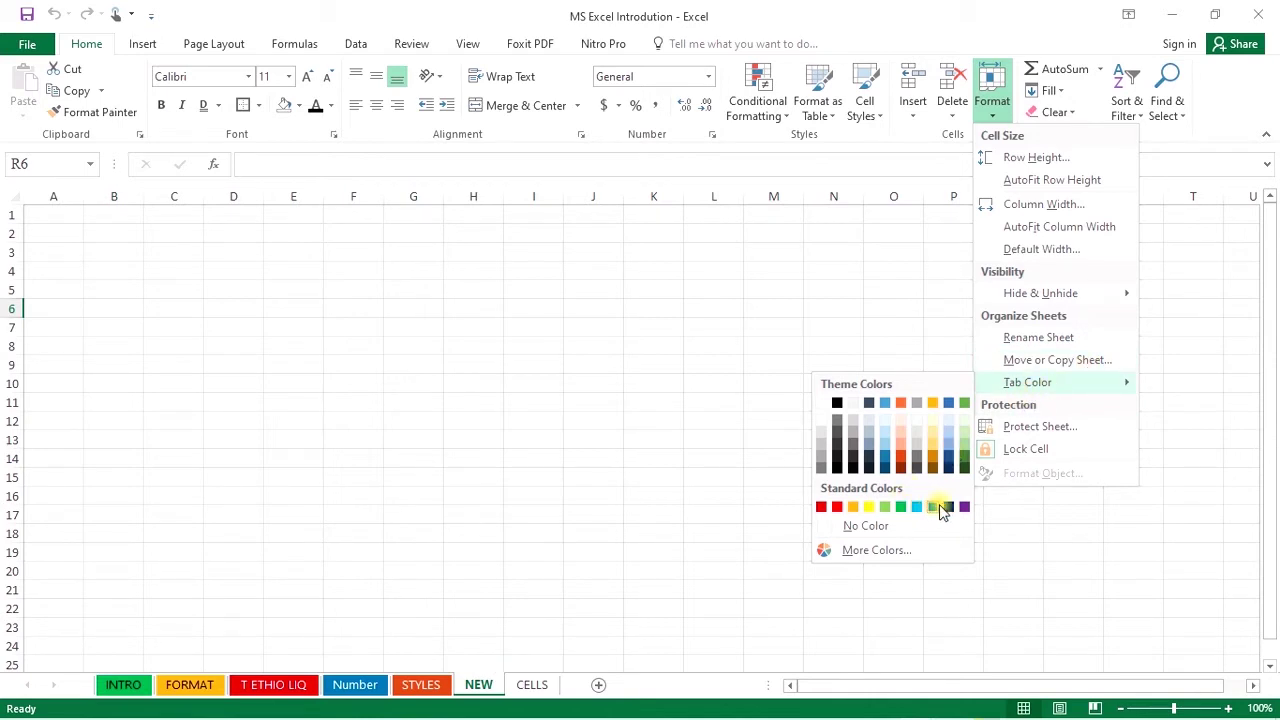
pyautogui.press('Escape')
pyautogui.click(660, 470)
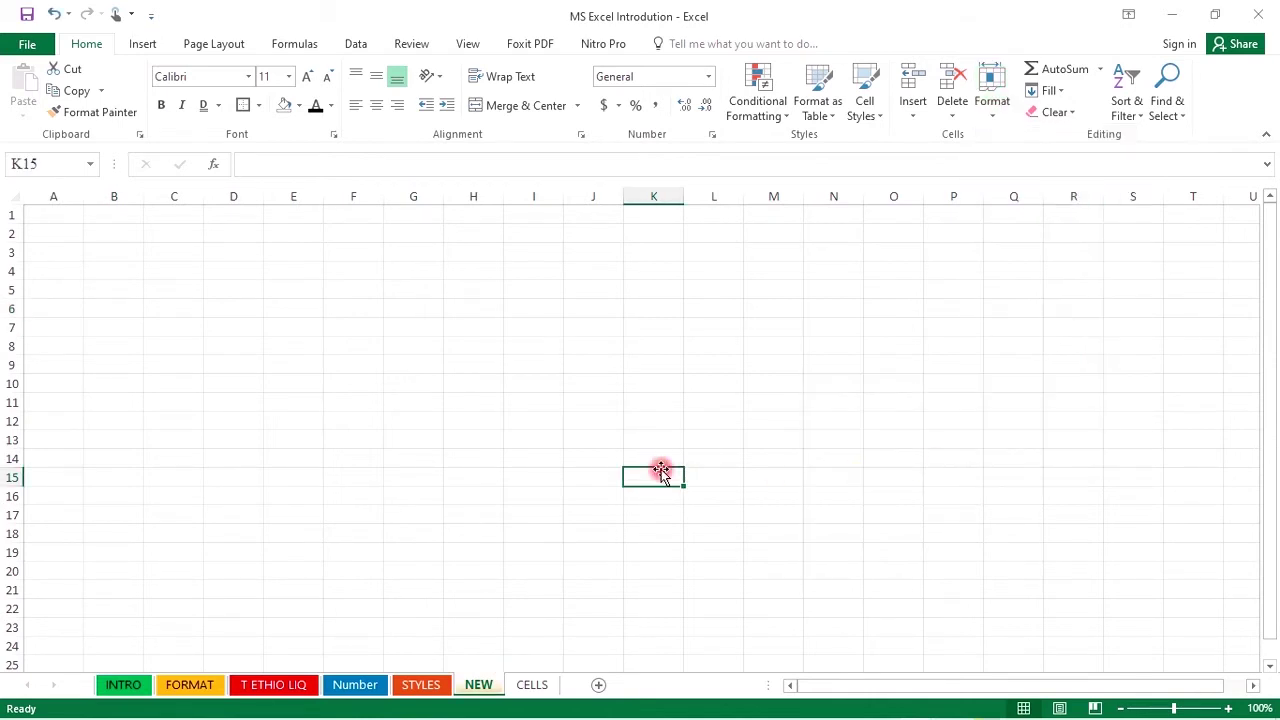
pyautogui.click(531, 685)
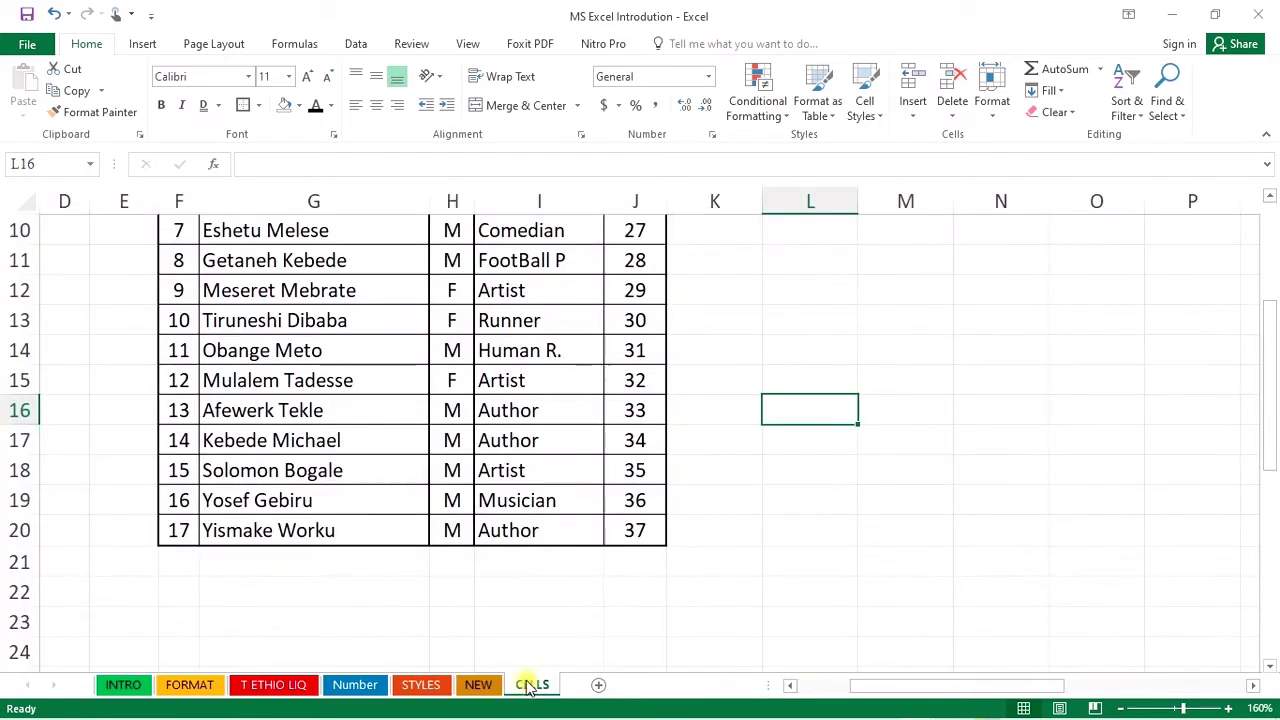
pyautogui.click(488, 686)
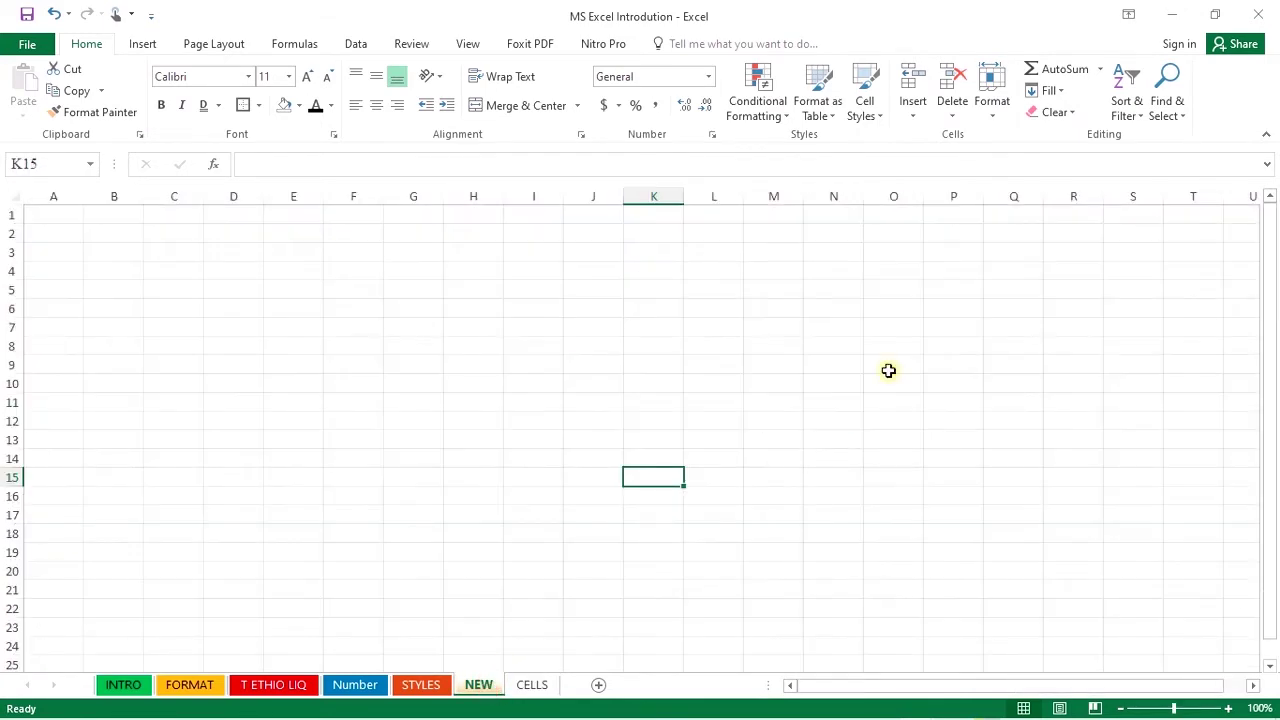
pyautogui.click(990, 112)
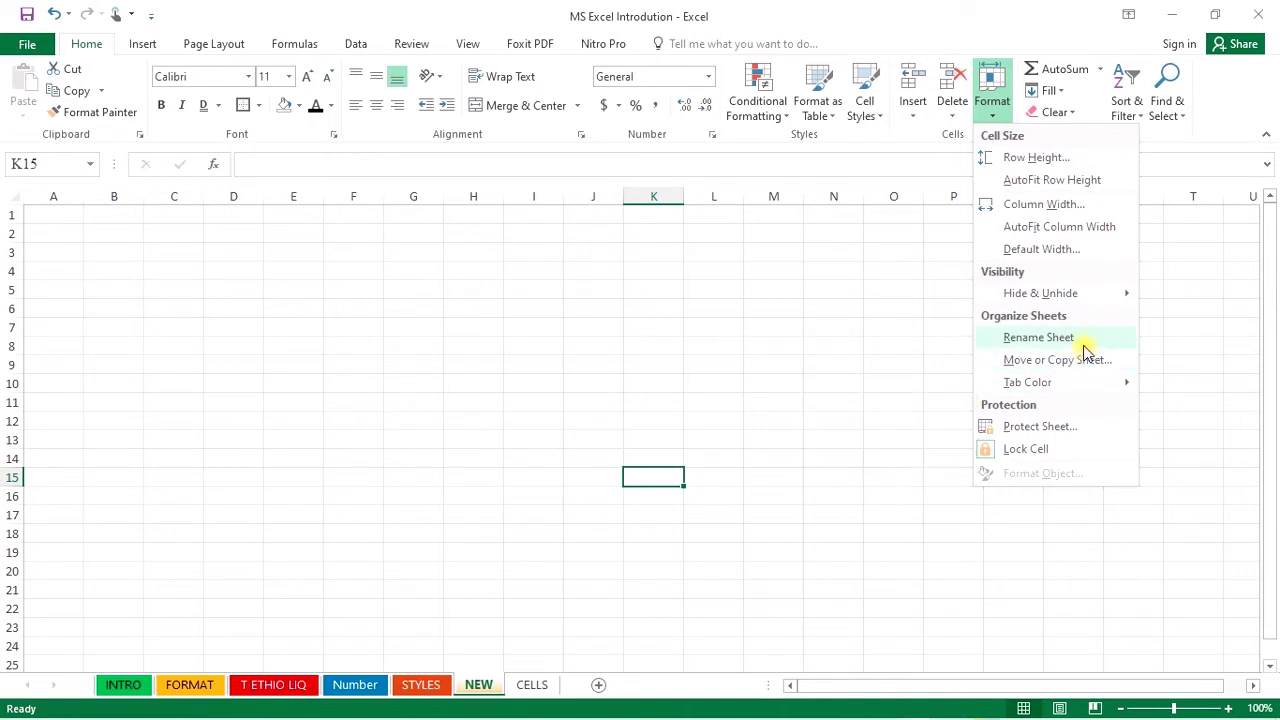
pyautogui.click(1203, 357)
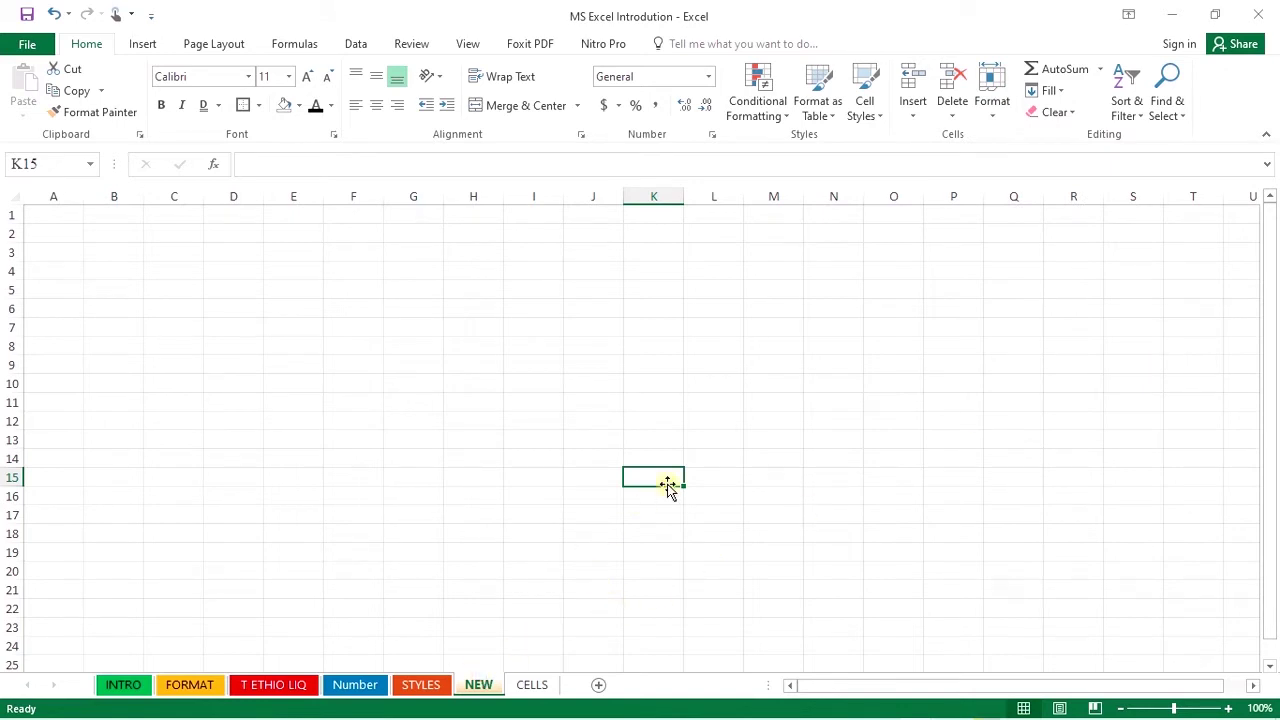
# Step: Show the CELLS sheet scrolled back up to its header row
pyautogui.click(531, 684)
pyautogui.scroll(3, 706, 457)
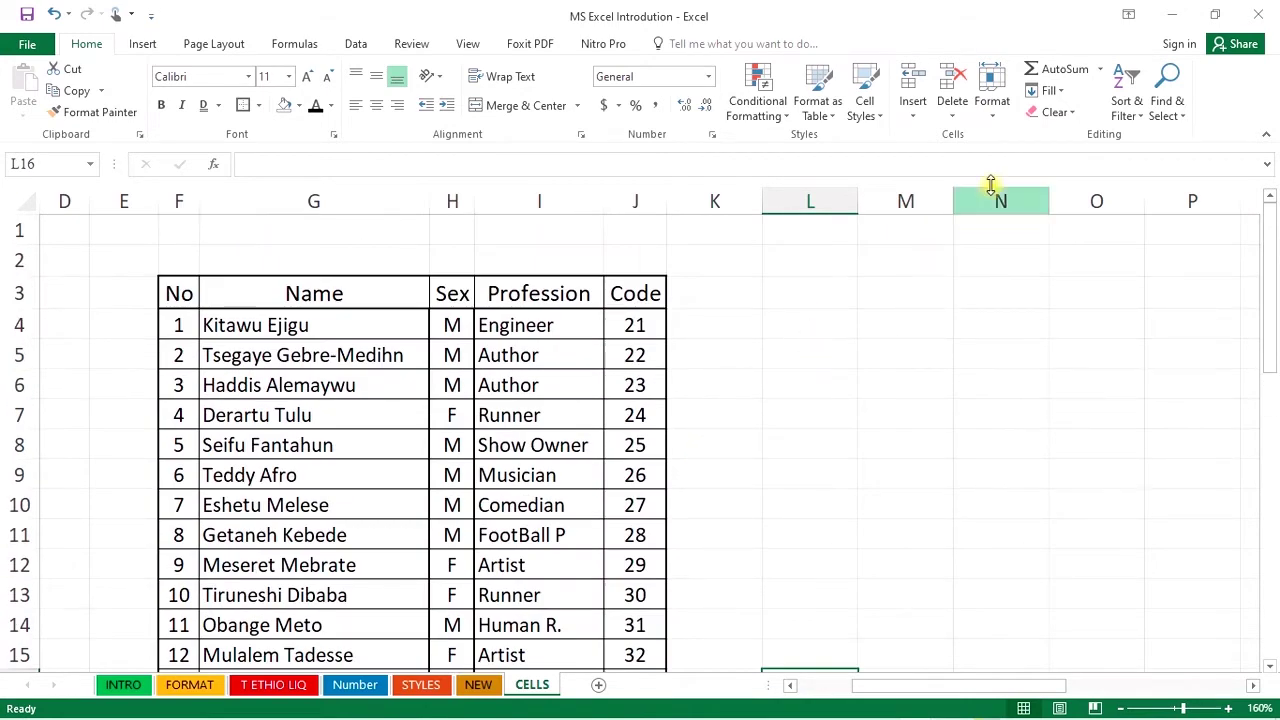
pyautogui.click(995, 115)
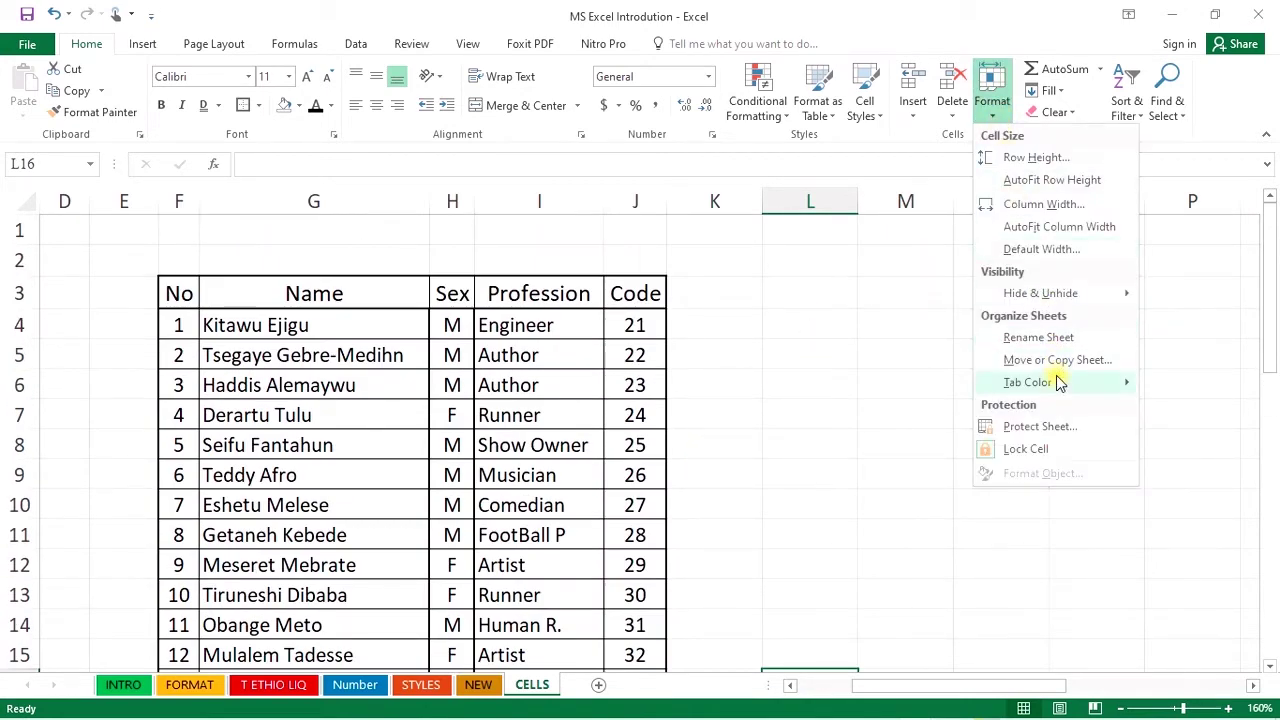
# Step: Protect the CELLS sheet with a password, re-entering it to confirm
pyautogui.click(1068, 426)
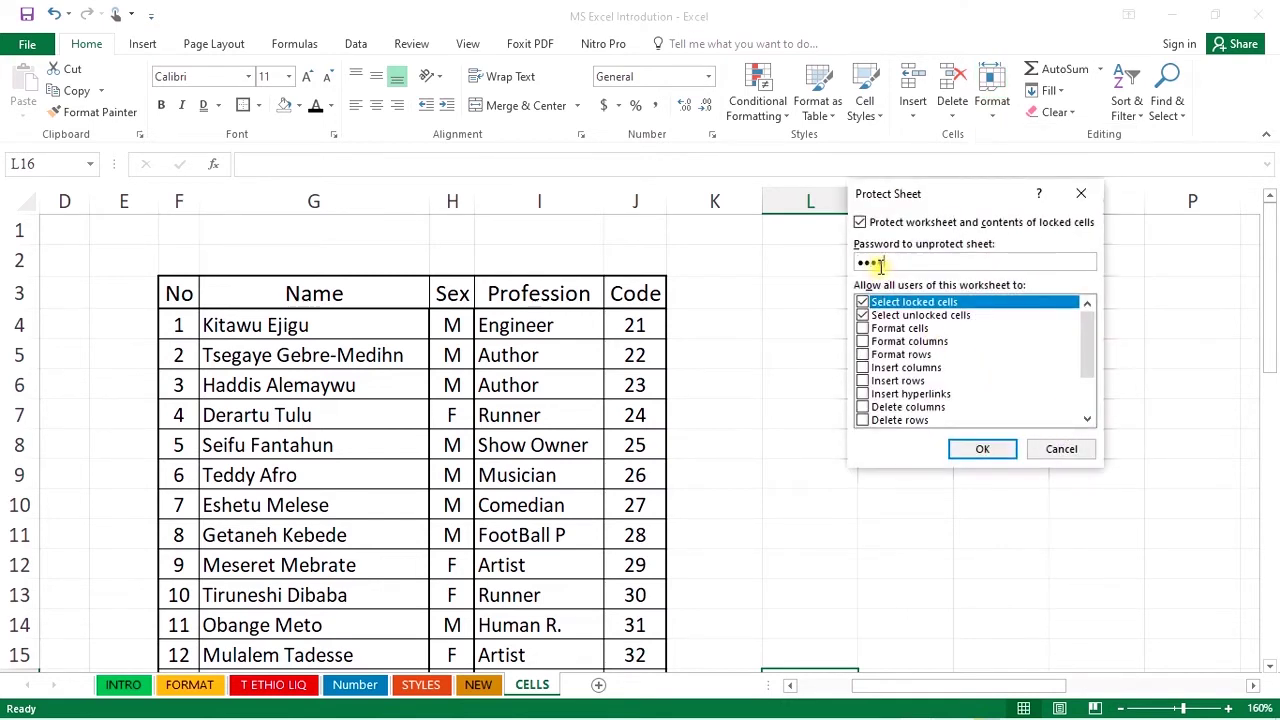
pyautogui.click(968, 448)
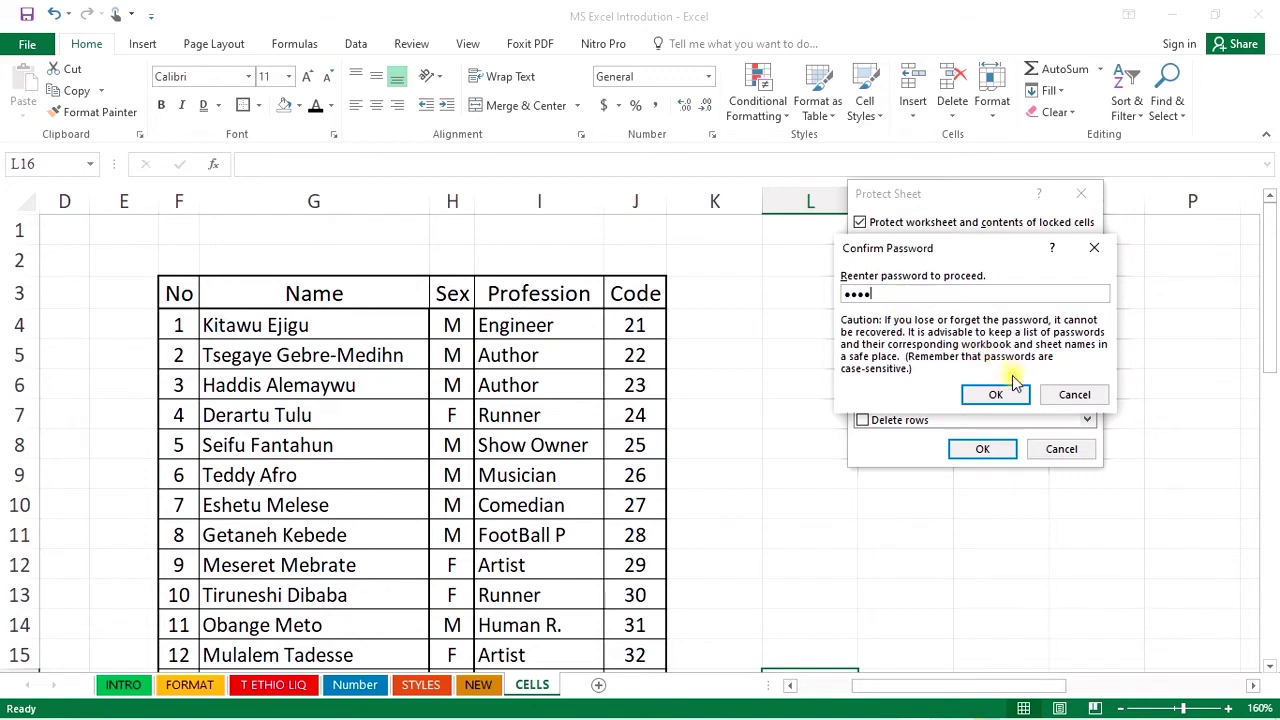
pyautogui.click(995, 394)
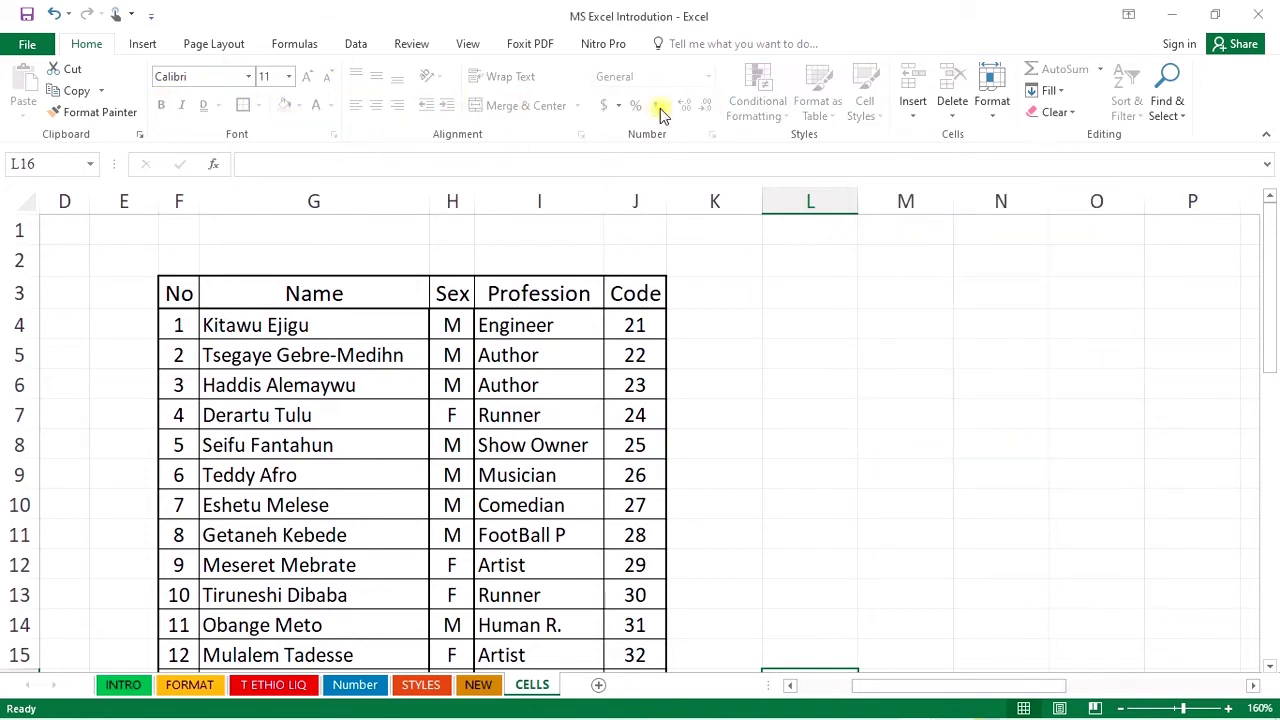
# Step: Check the Insert, Page Layout, Formulas, Data and Review tabs while protected, then return to Home
pyautogui.click(143, 44)
pyautogui.click(208, 44)
pyautogui.click(290, 44)
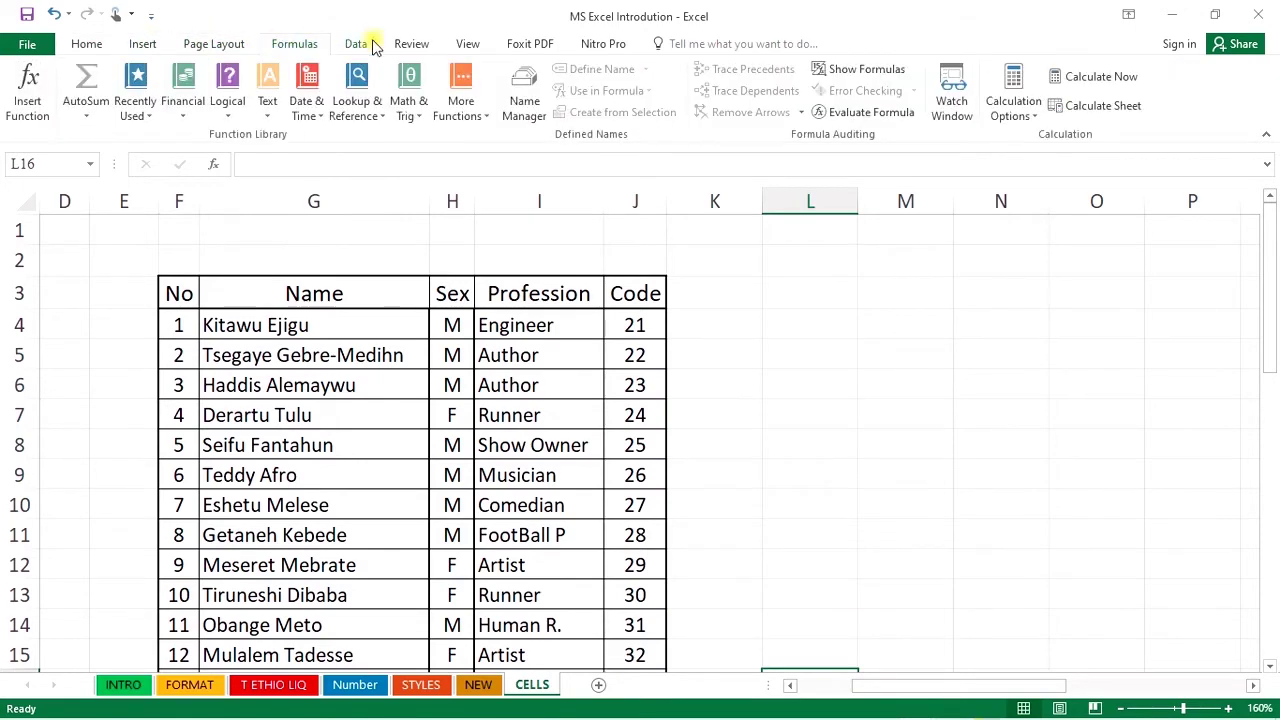
pyautogui.click(356, 44)
pyautogui.click(415, 44)
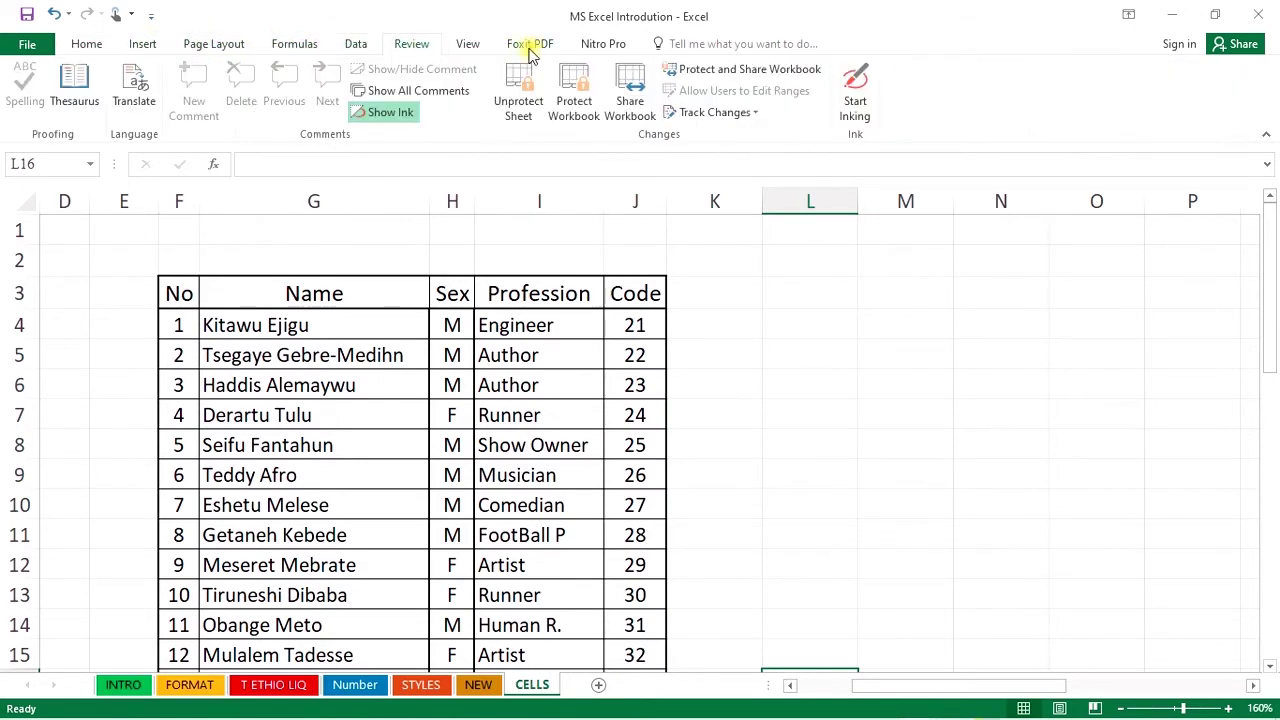
pyautogui.click(86, 44)
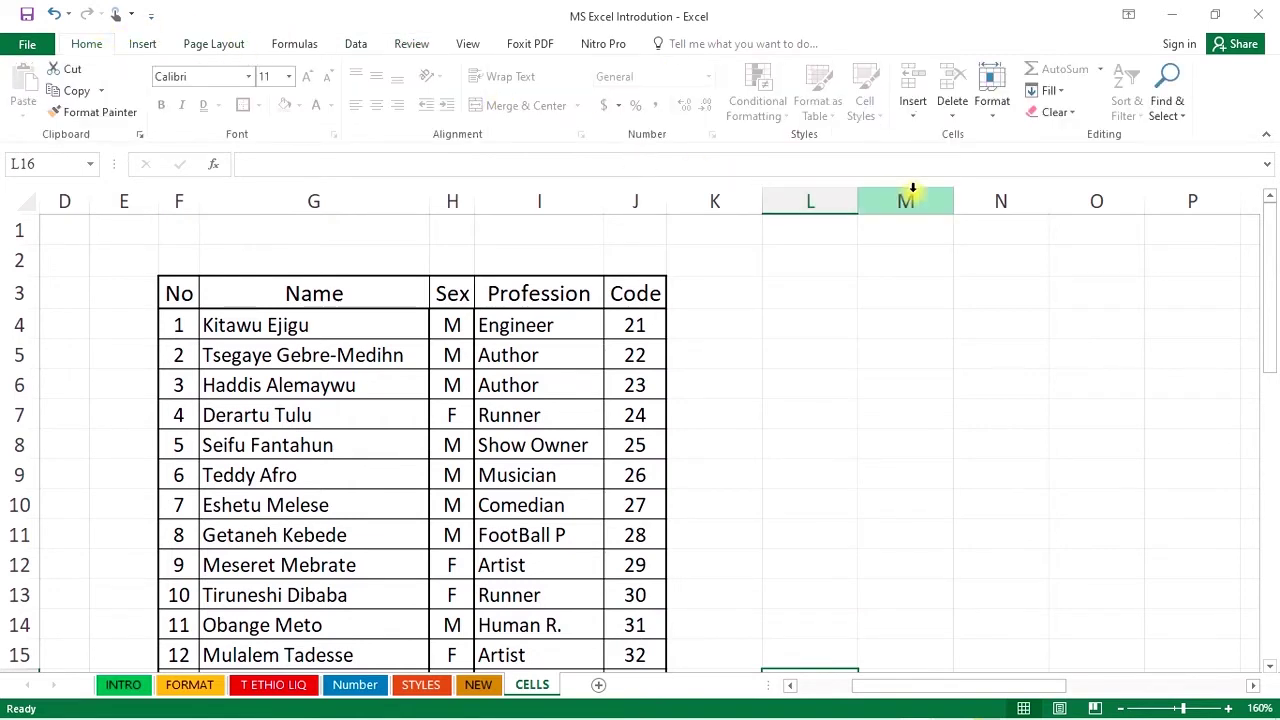
# Step: Unprotect the CELLS sheet by entering its password
pyautogui.click(995, 110)
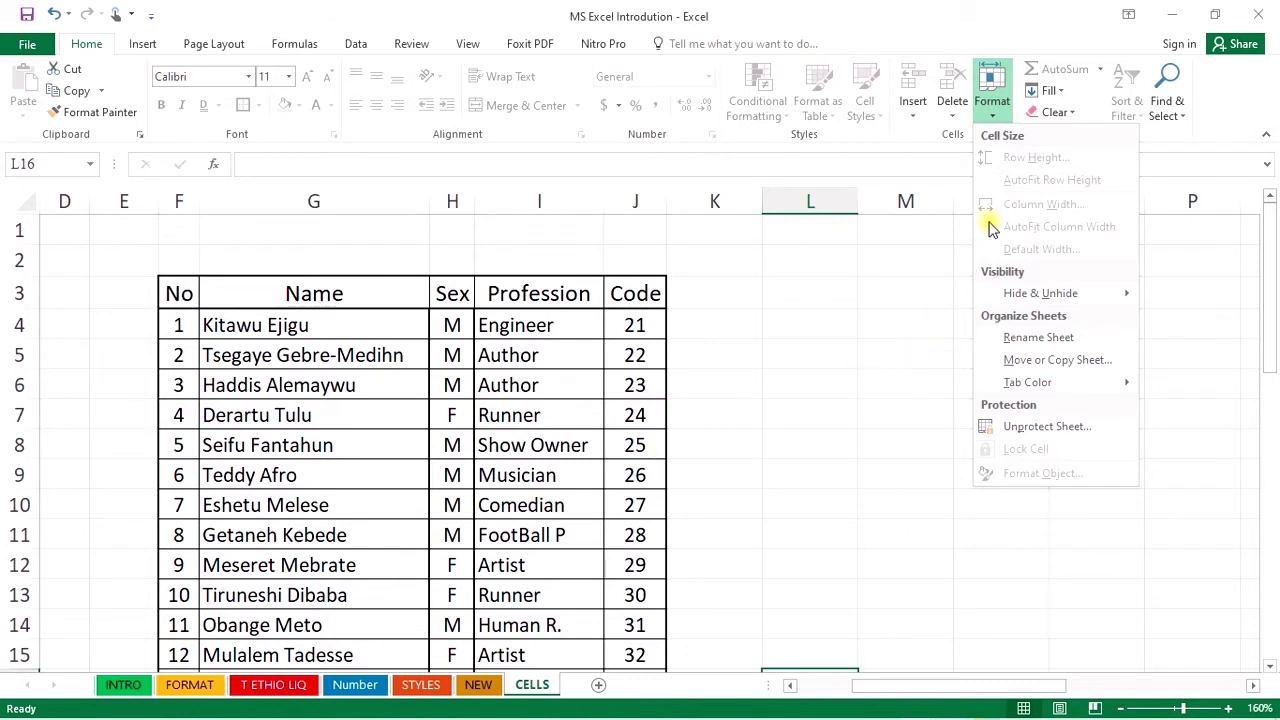
pyautogui.click(1080, 432)
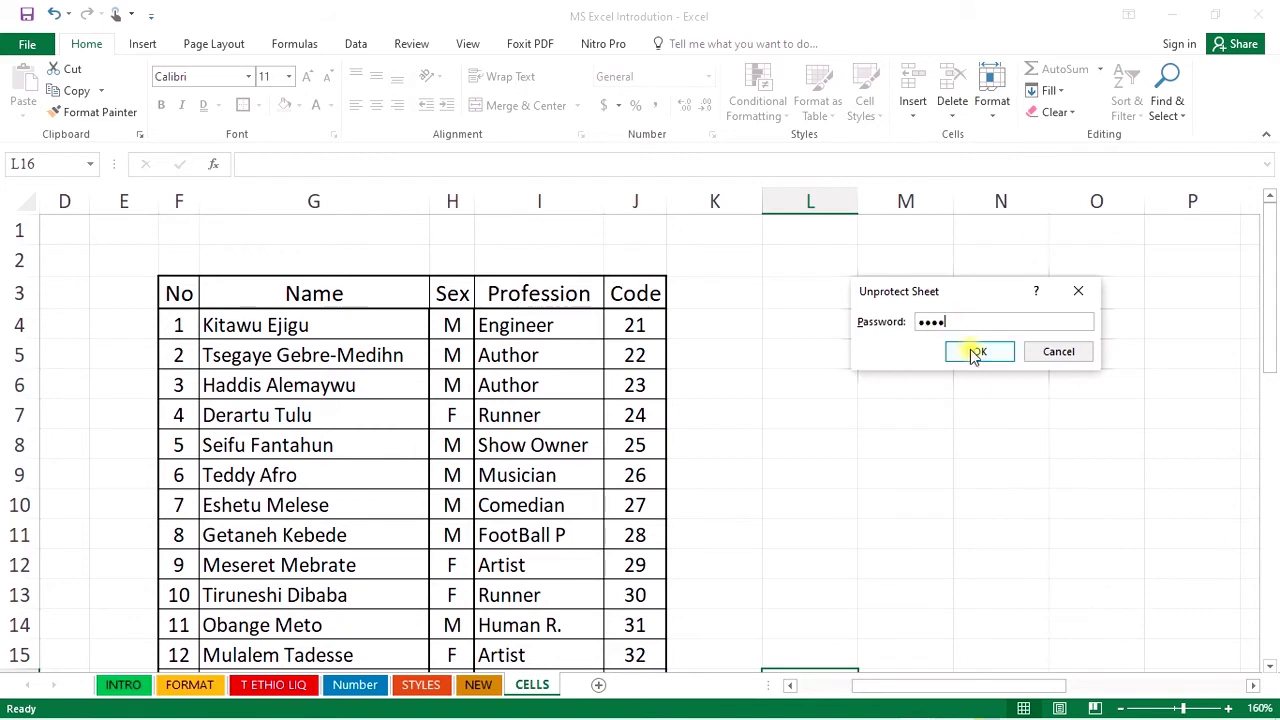
pyautogui.click(972, 351)
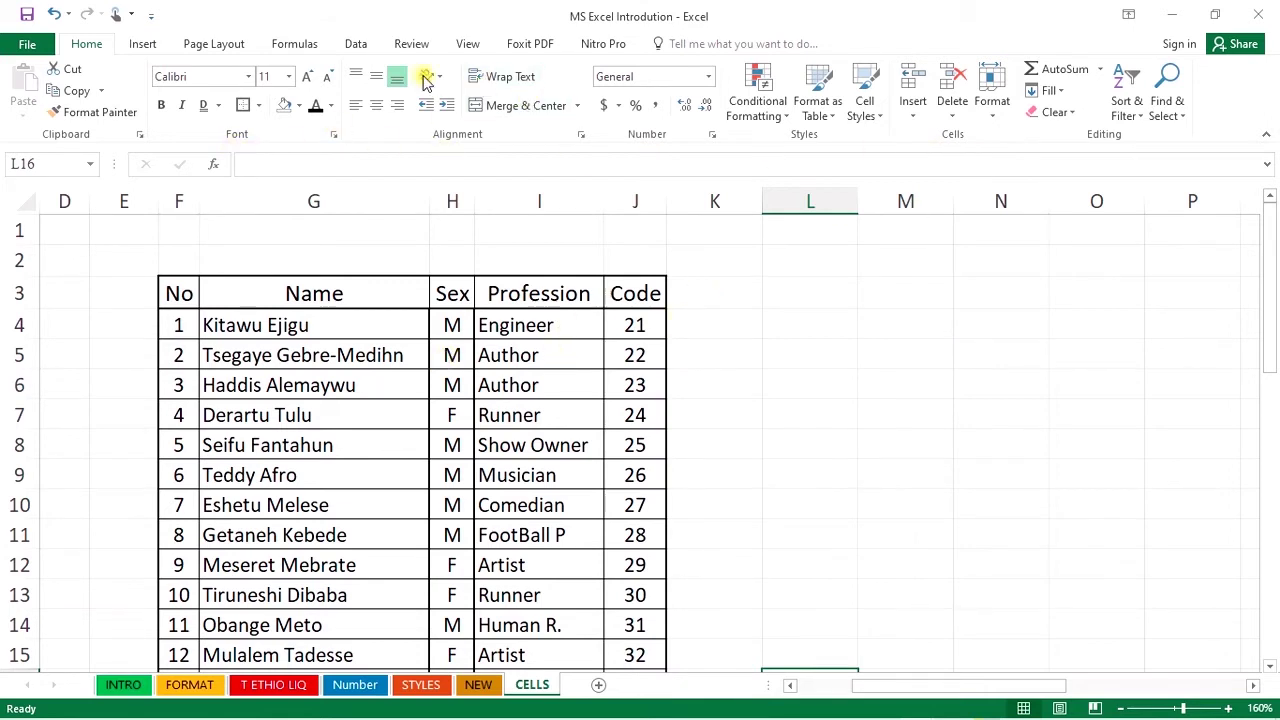
pyautogui.click(992, 122)
# Step: Select a few cells around L3–N6, then bring up Protect Sheet again
pyautogui.click(1065, 424)
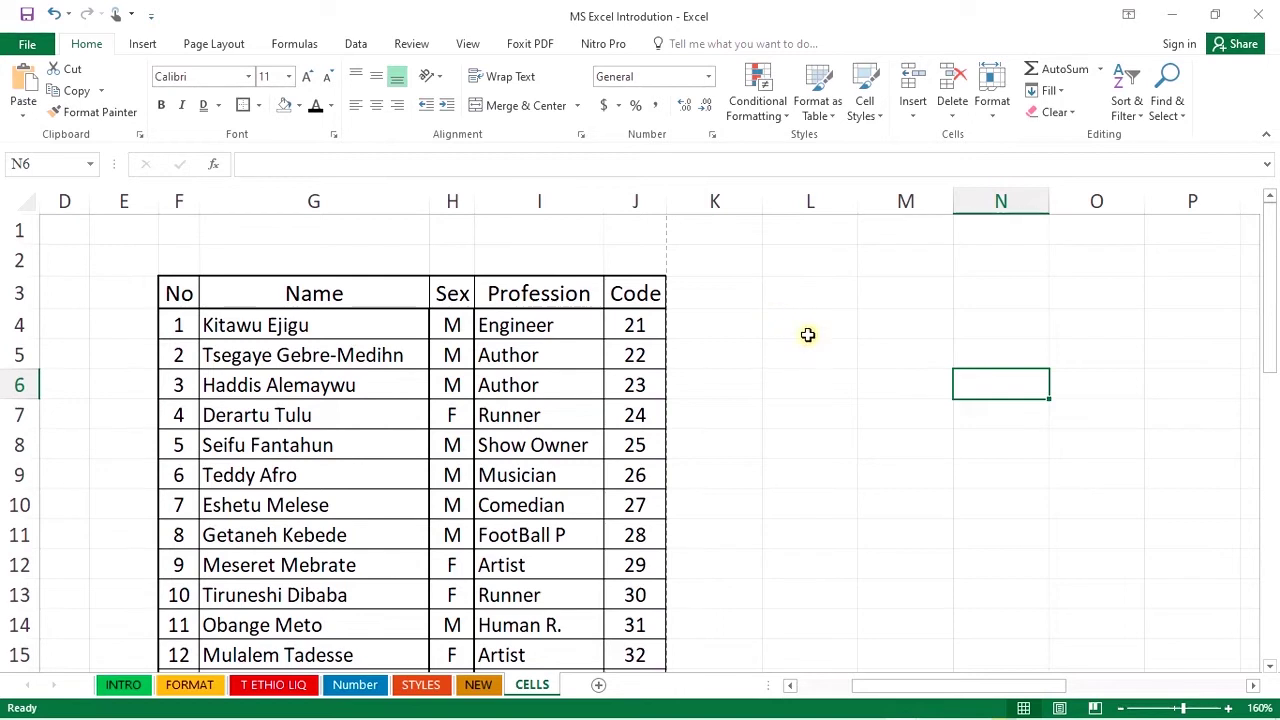
pyautogui.click(805, 330)
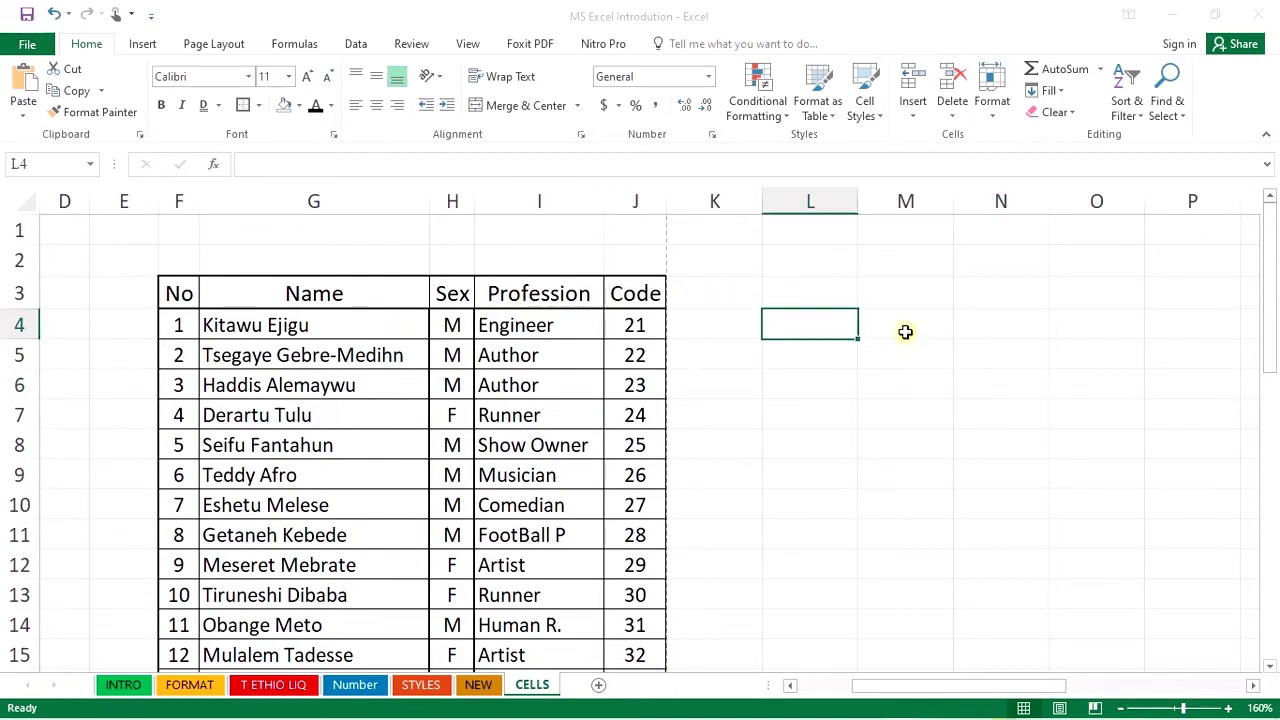
pyautogui.click(988, 300)
pyautogui.click(834, 347)
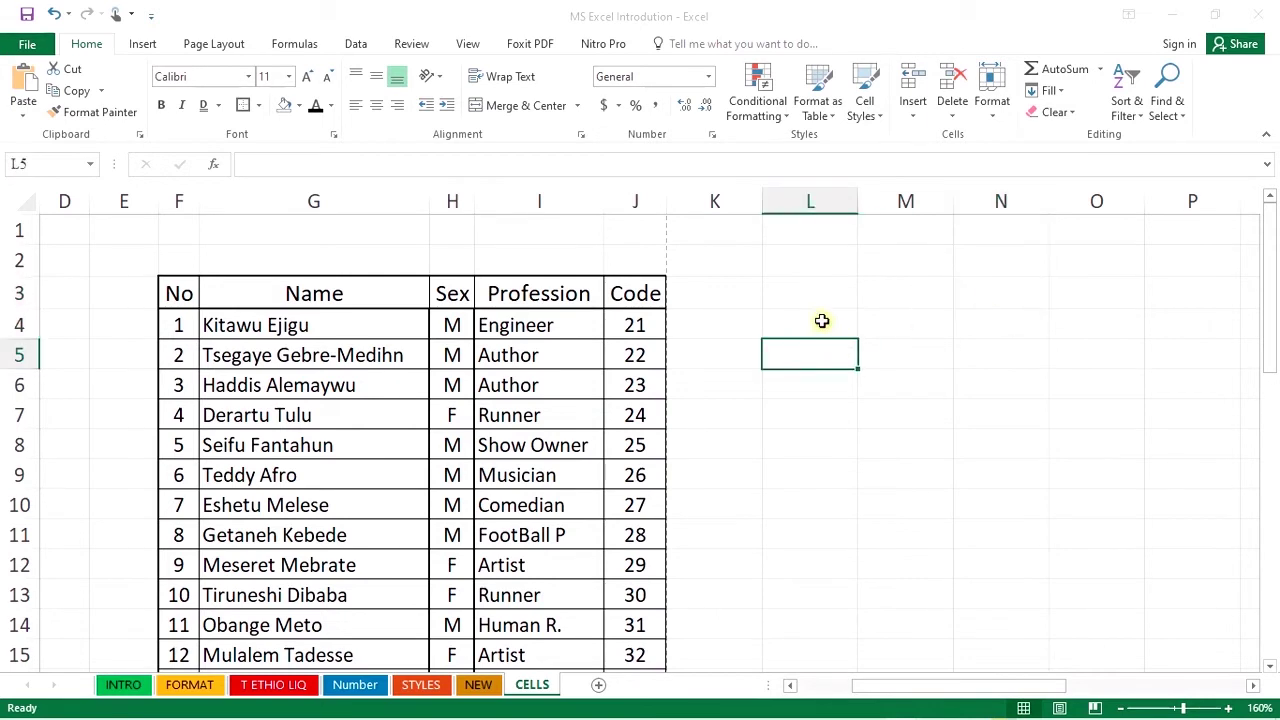
pyautogui.click(821, 321)
pyautogui.click(878, 291)
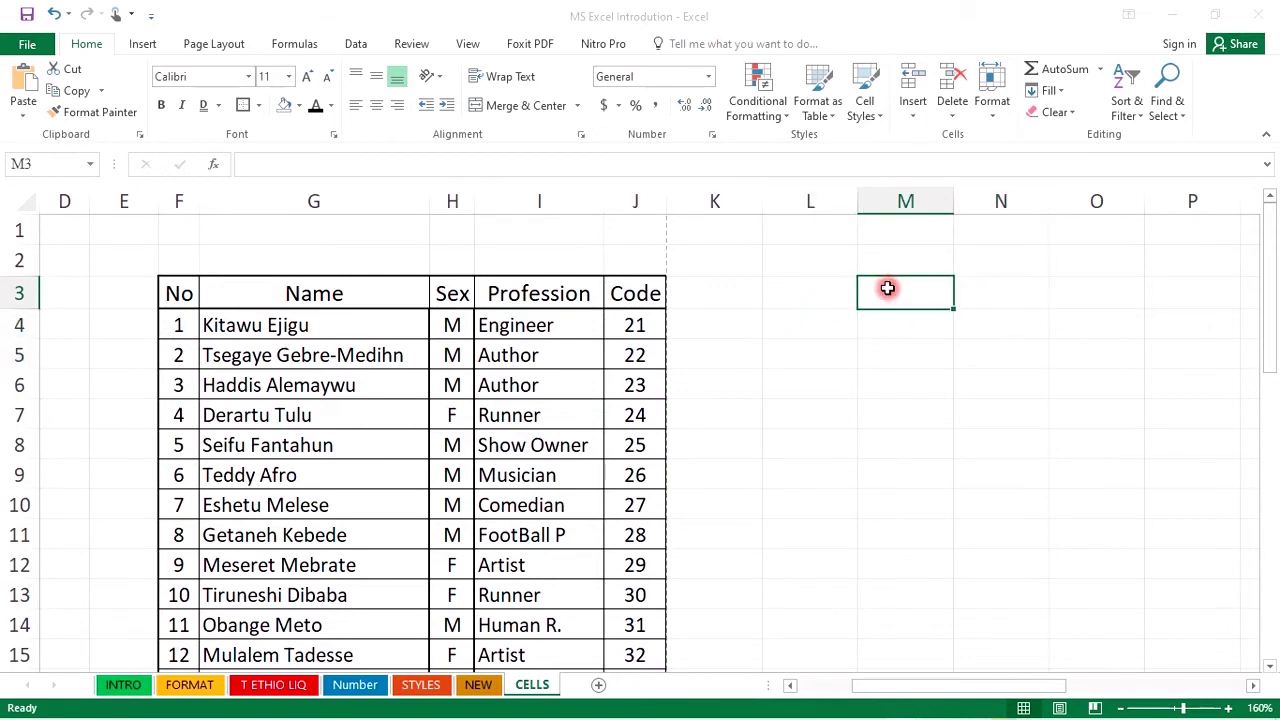
pyautogui.click(990, 115)
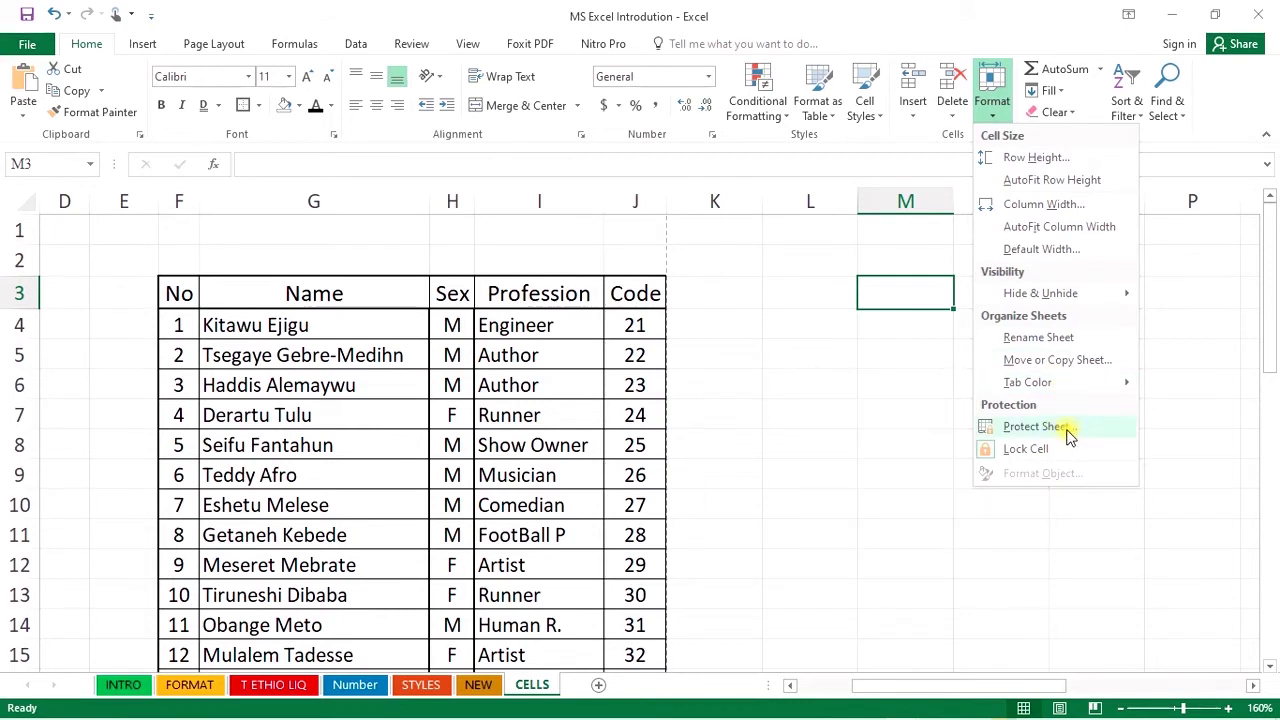
pyautogui.click(1060, 428)
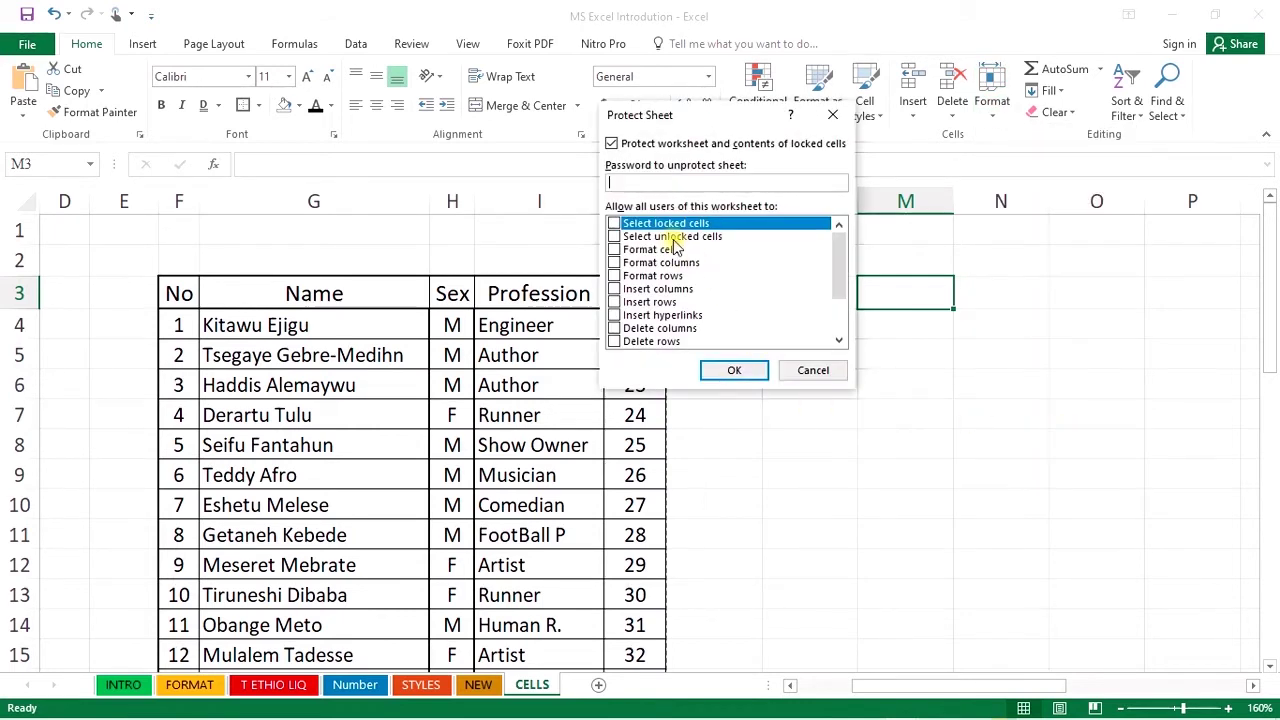
# Step: Tick the Format cells, Format columns, Format rows and Sort permissions
pyautogui.scroll(-2, 645, 268)
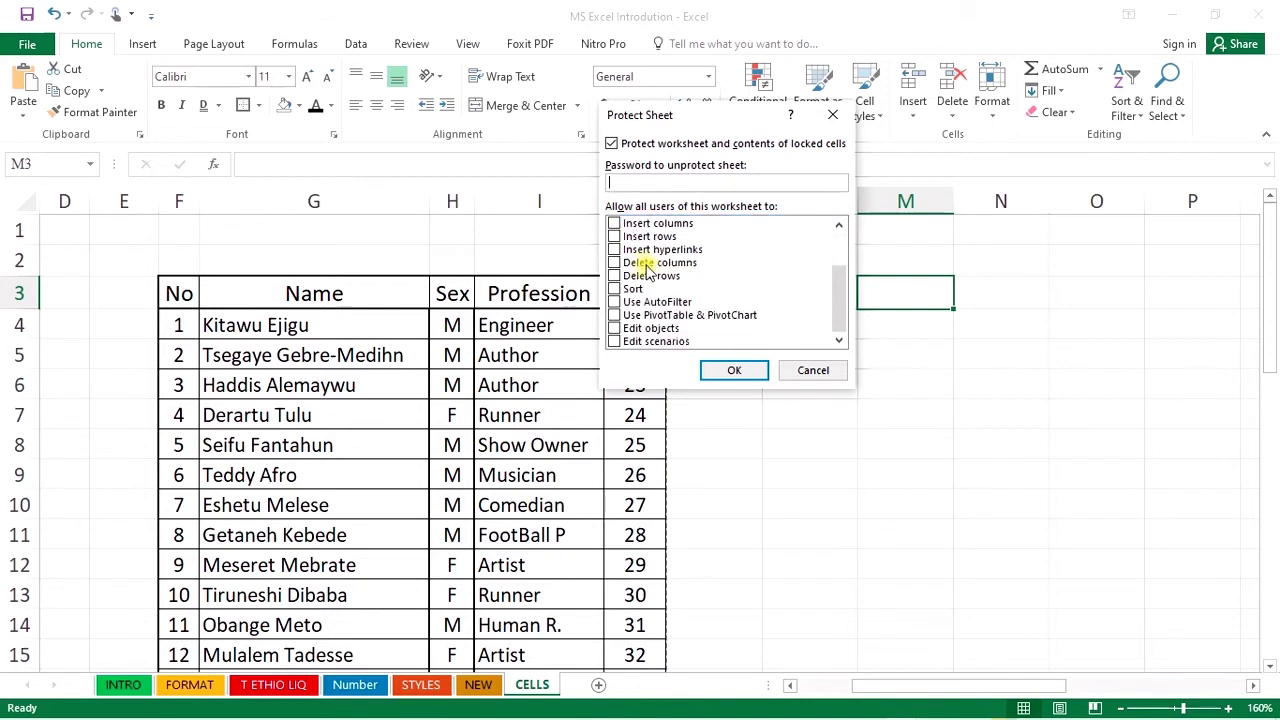
pyautogui.scroll(2, 646, 270)
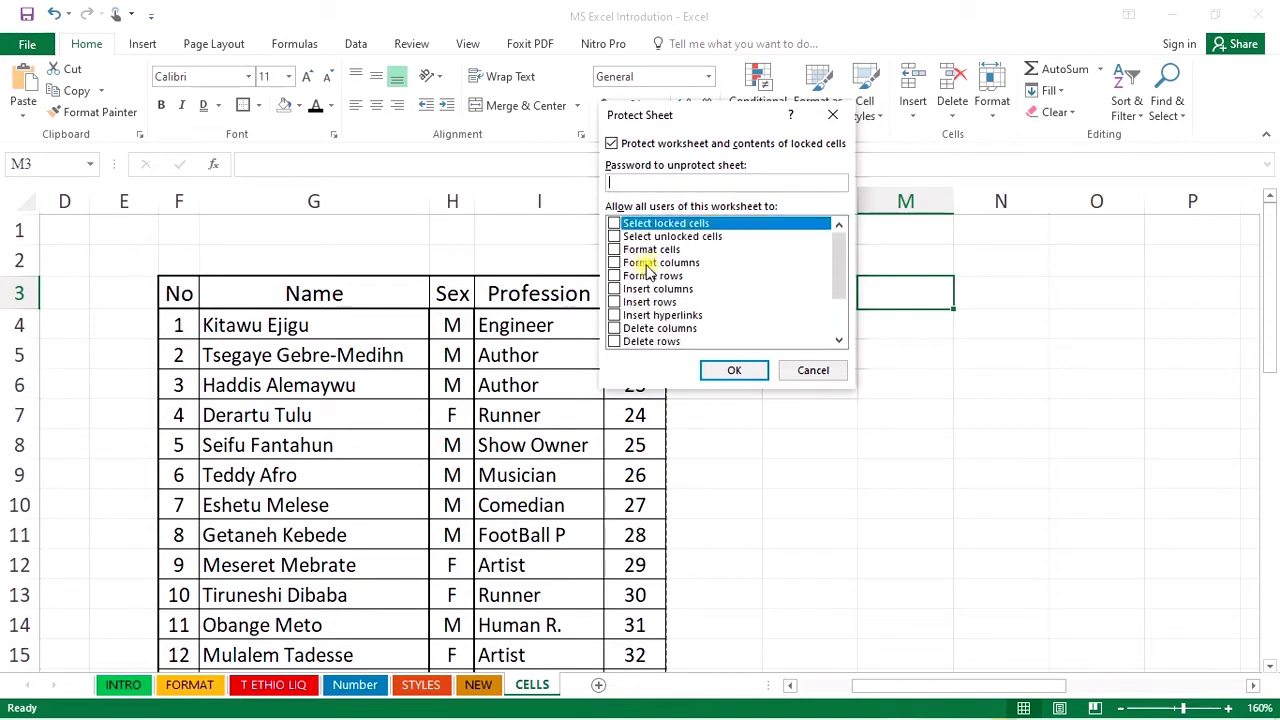
pyautogui.click(626, 250)
pyautogui.click(614, 249)
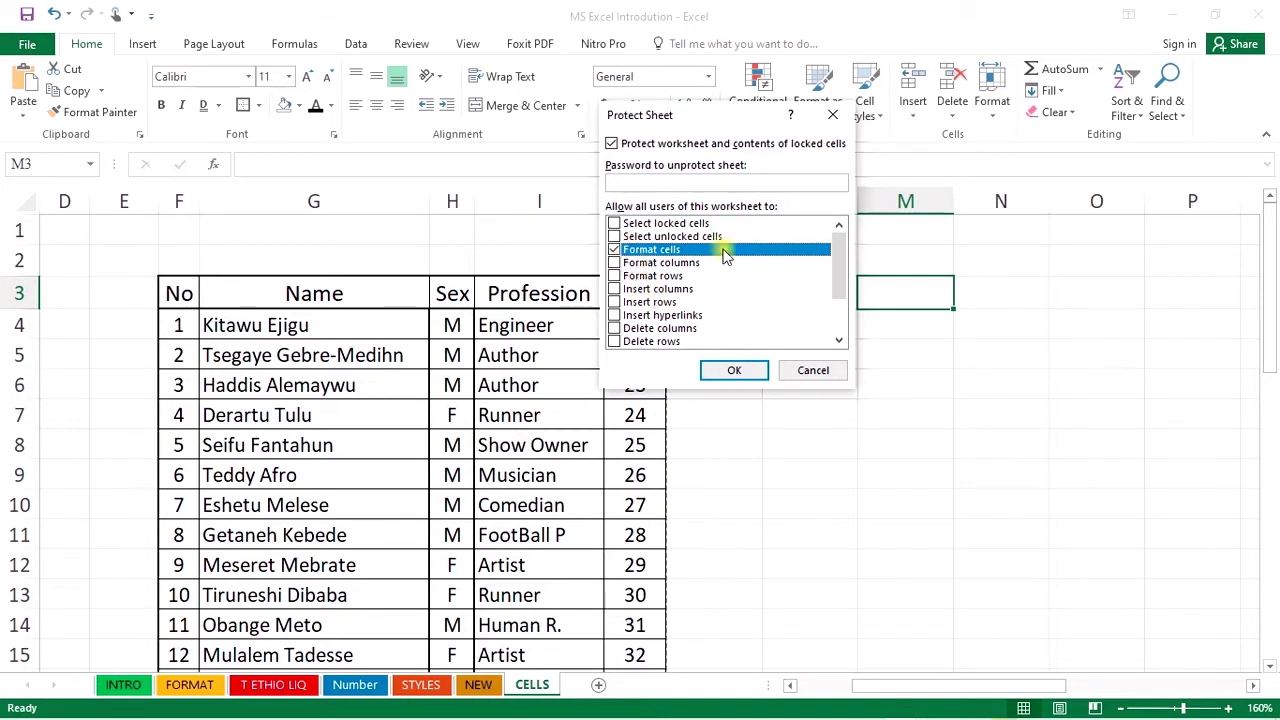
pyautogui.click(615, 263)
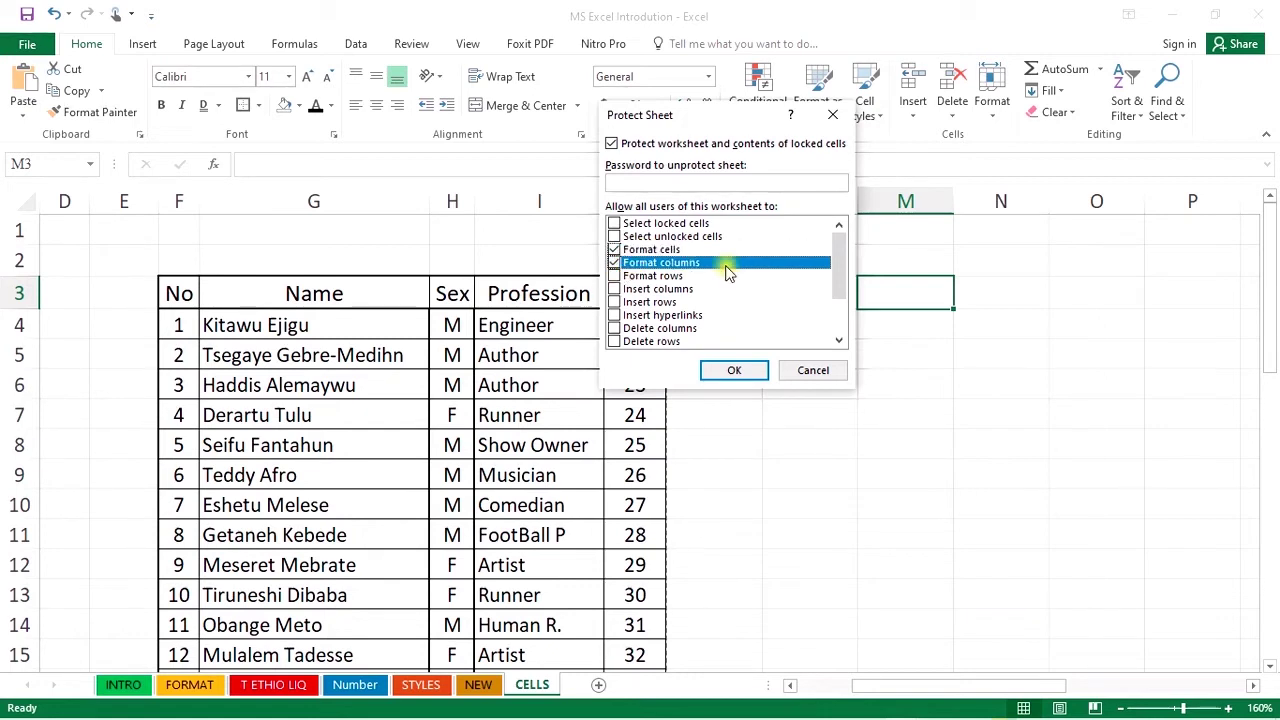
pyautogui.click(614, 276)
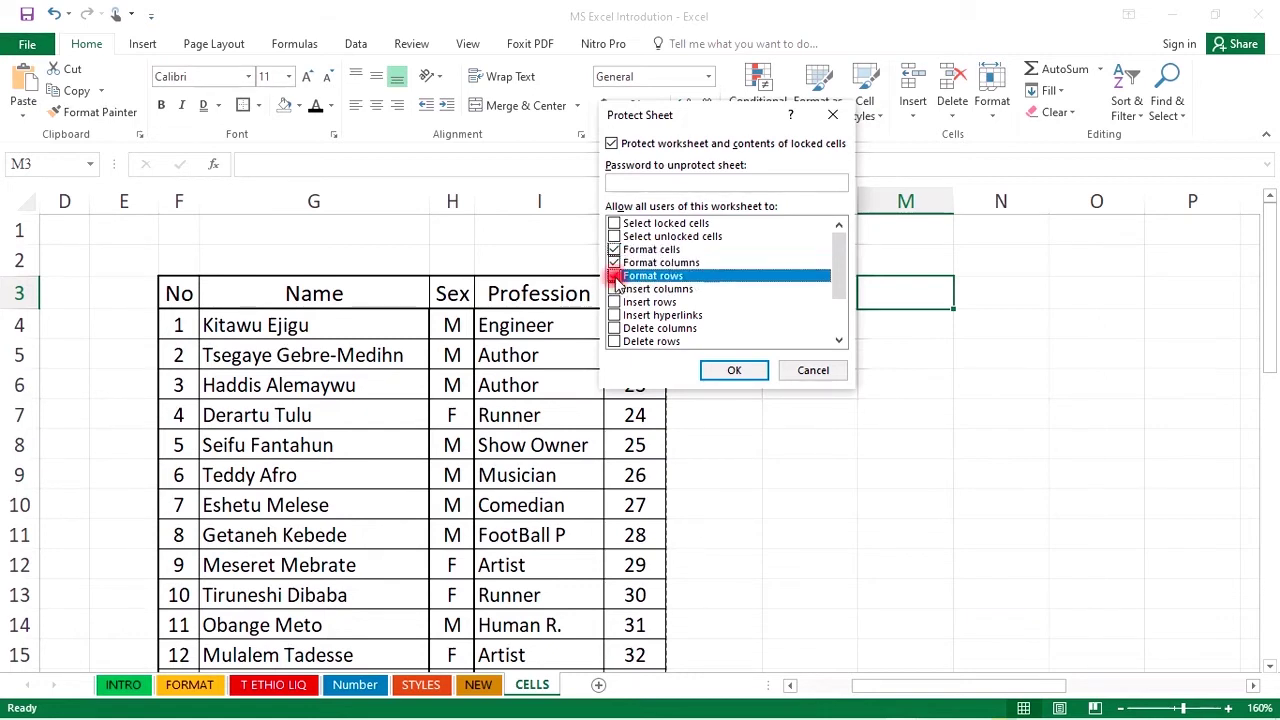
pyautogui.scroll(-2, 686, 305)
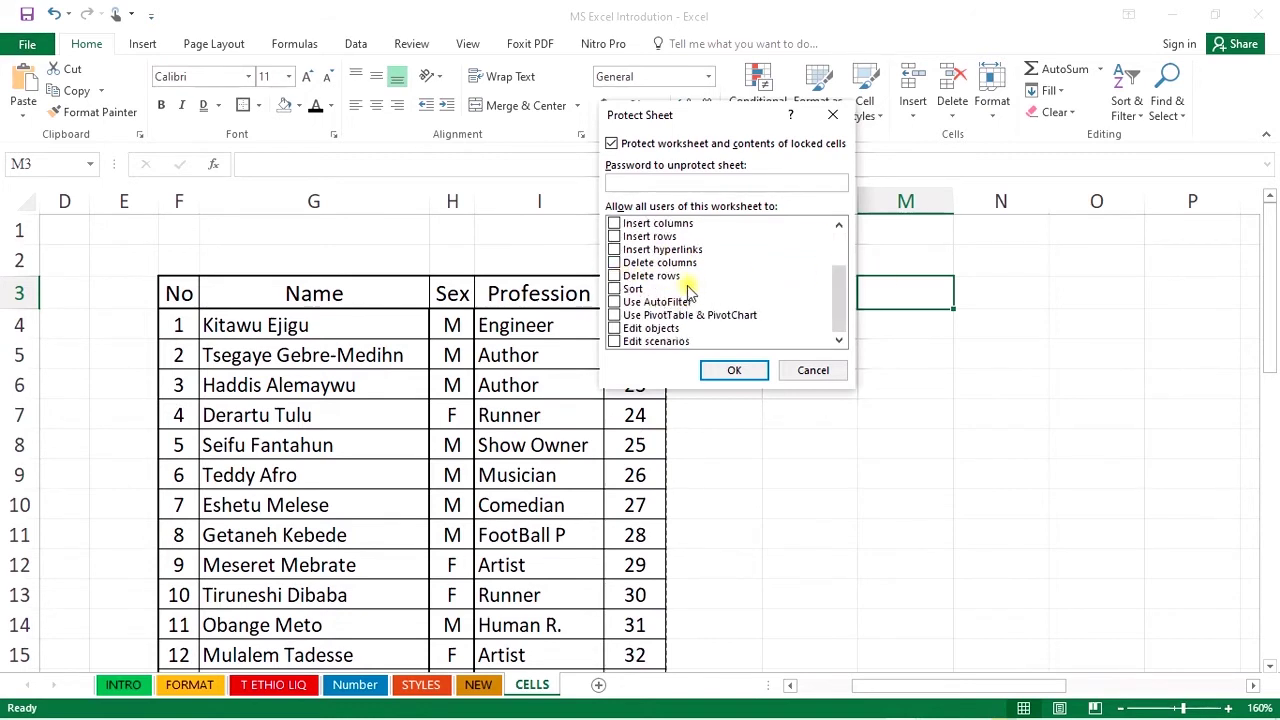
pyautogui.click(614, 289)
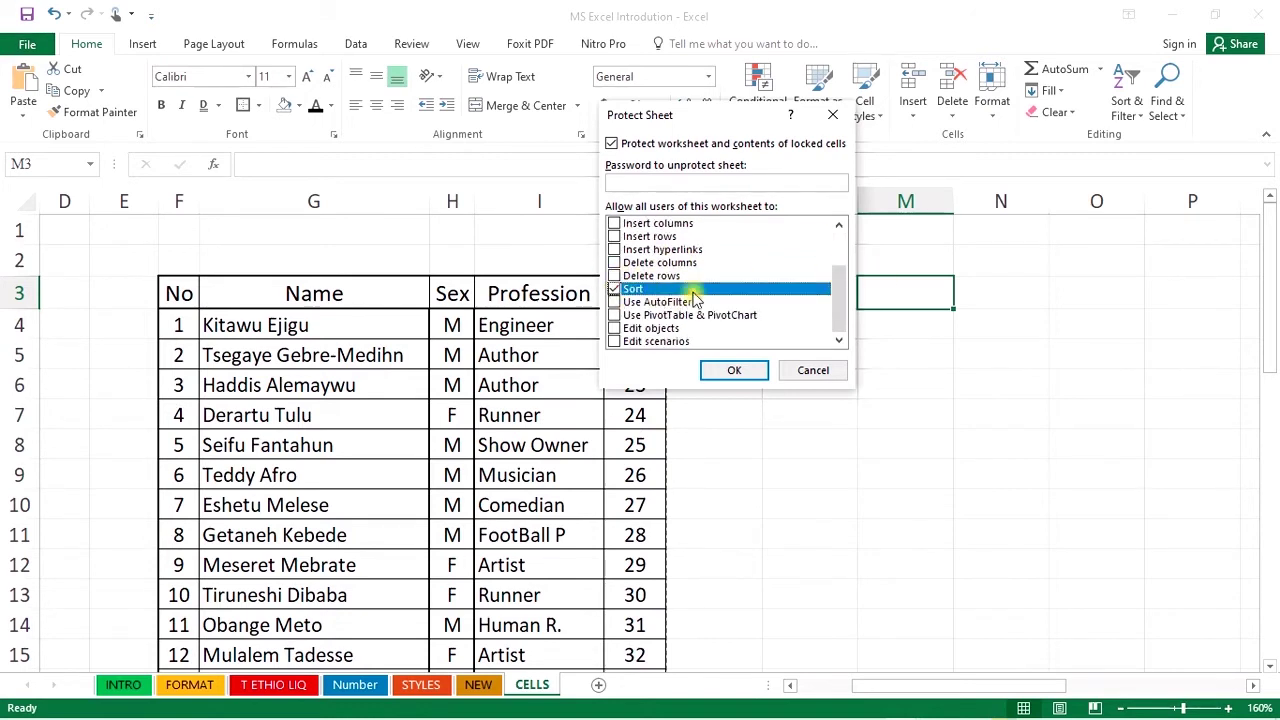
# Step: Toggle Sort and Format cells off again, leaving every user permission cleared
pyautogui.scroll(1, 697, 291)
pyautogui.scroll(1, 705, 285)
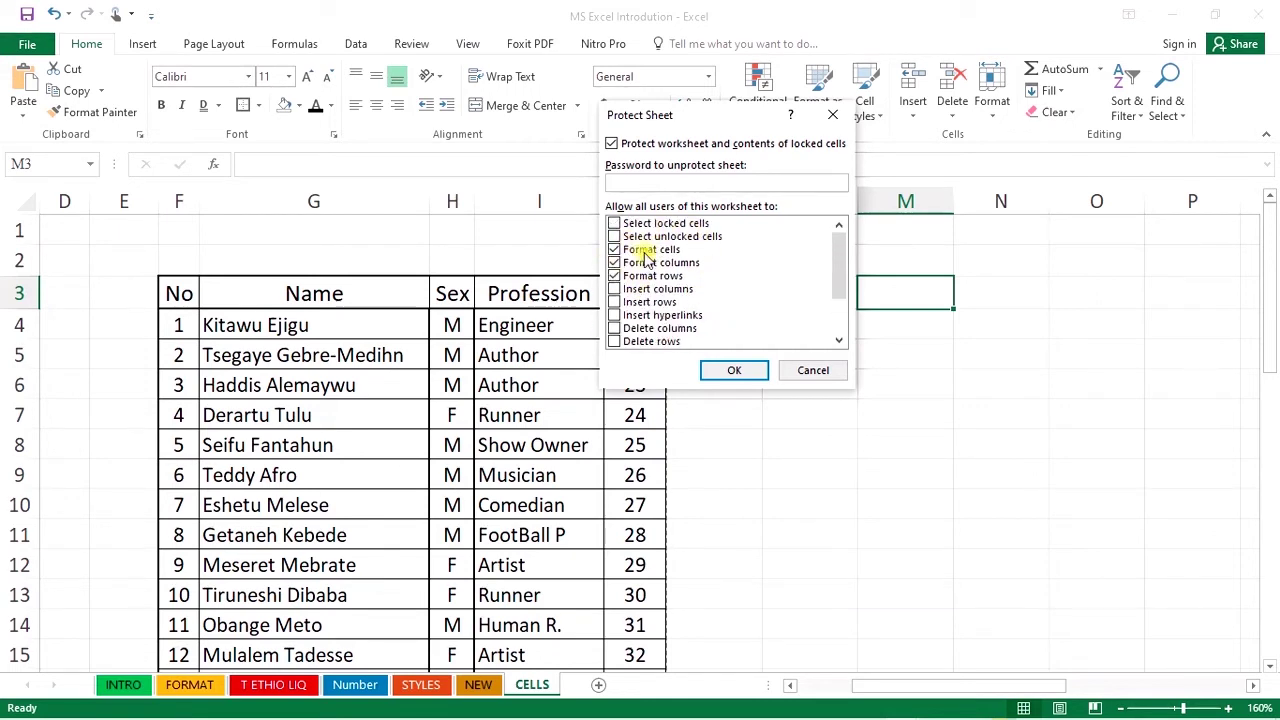
pyautogui.scroll(-1, 660, 250)
pyautogui.scroll(-1, 660, 250)
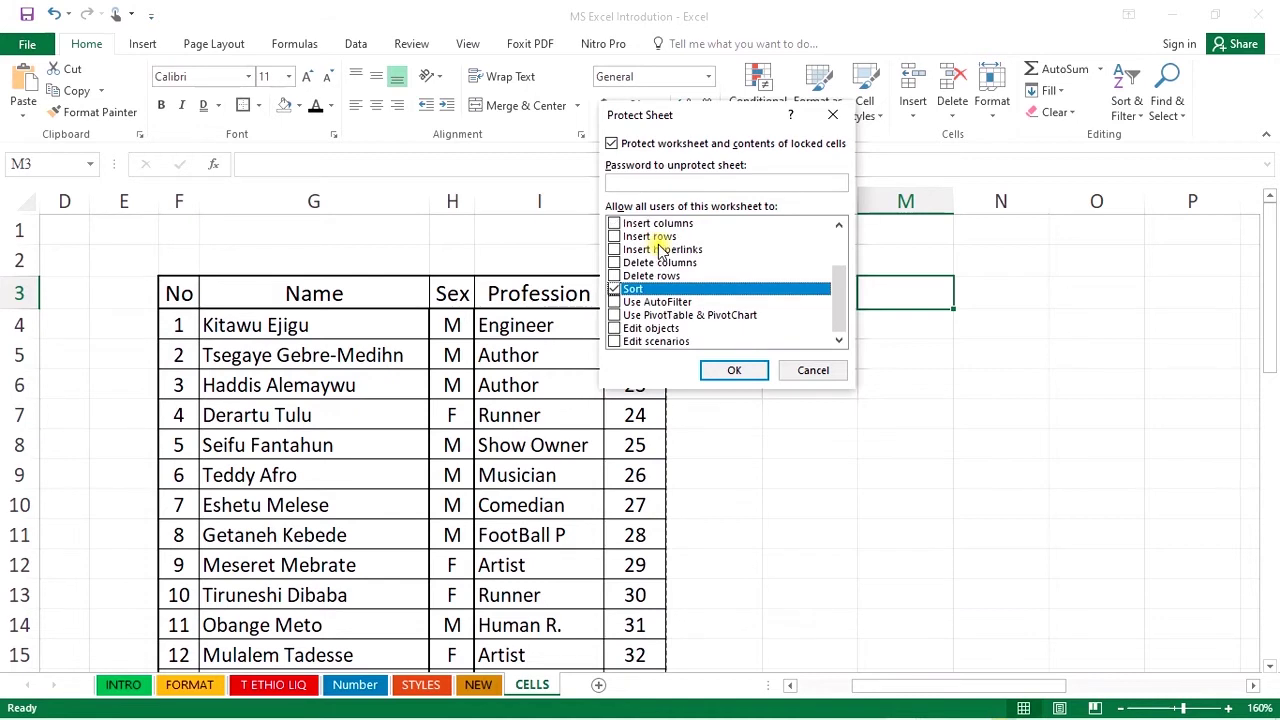
pyautogui.scroll(2, 651, 272)
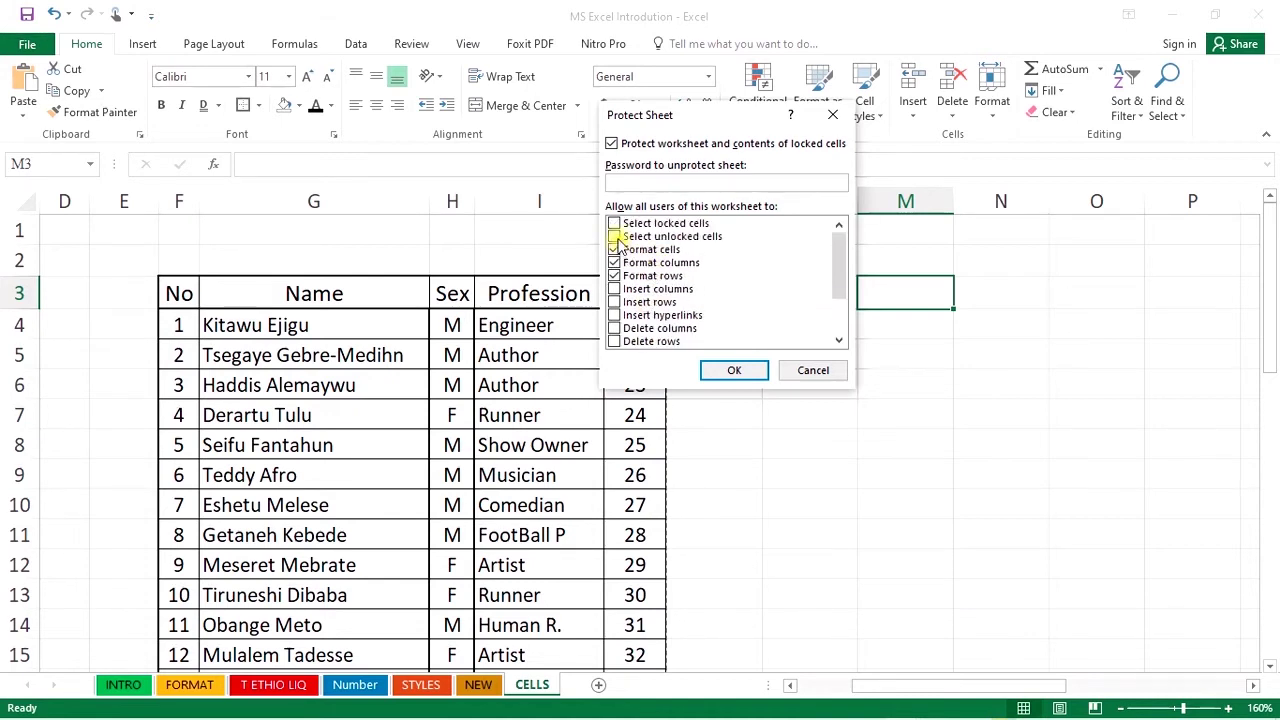
pyautogui.scroll(-2, 627, 291)
pyautogui.click(630, 289)
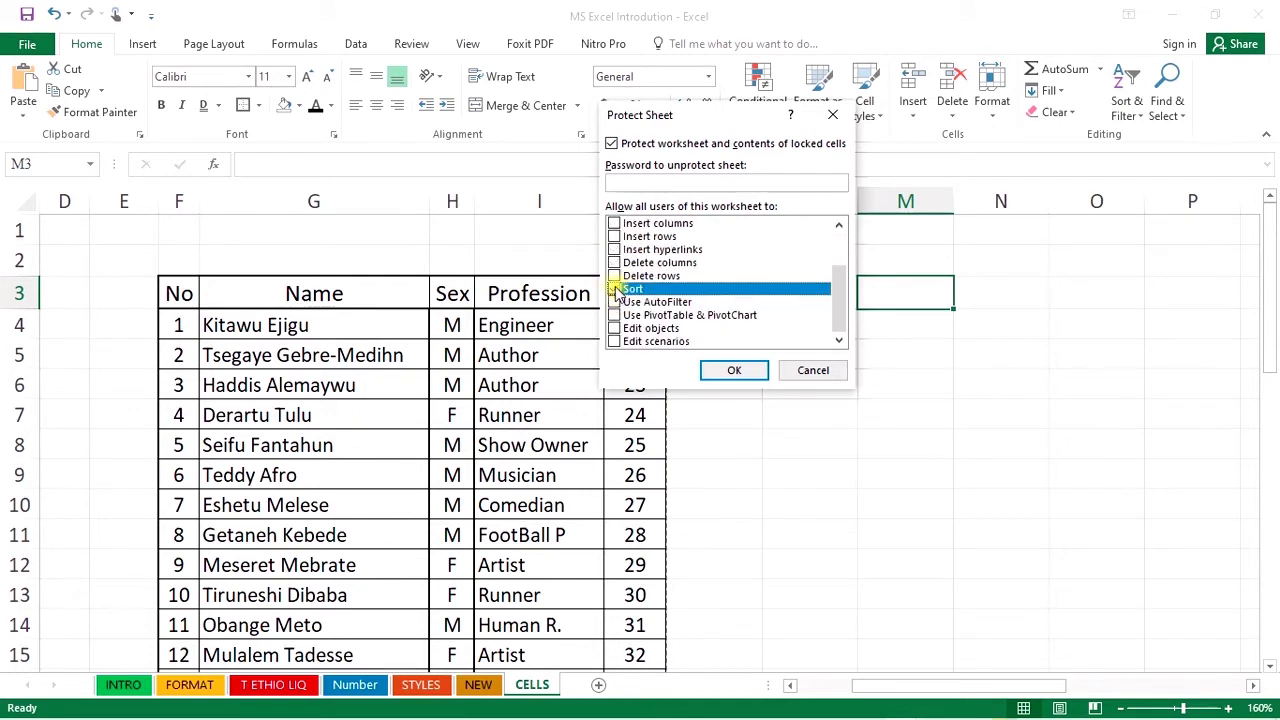
pyautogui.scroll(2, 630, 287)
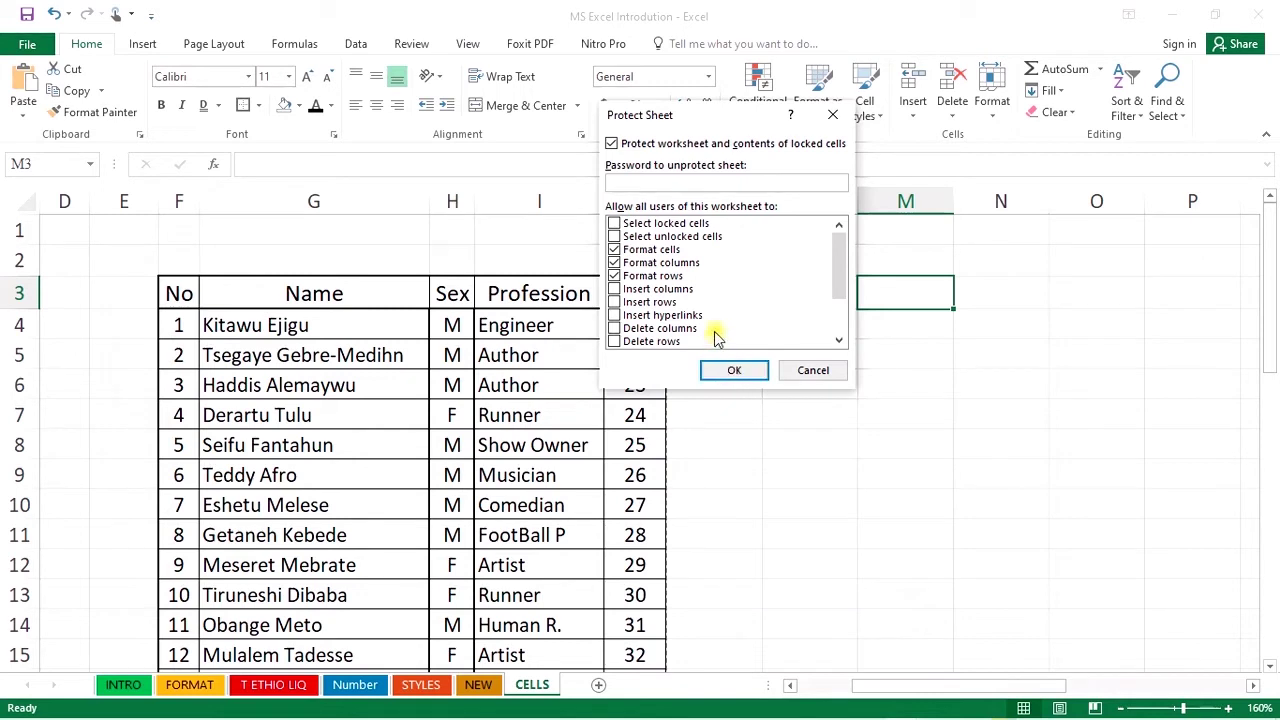
pyautogui.click(612, 247)
pyautogui.click(615, 250)
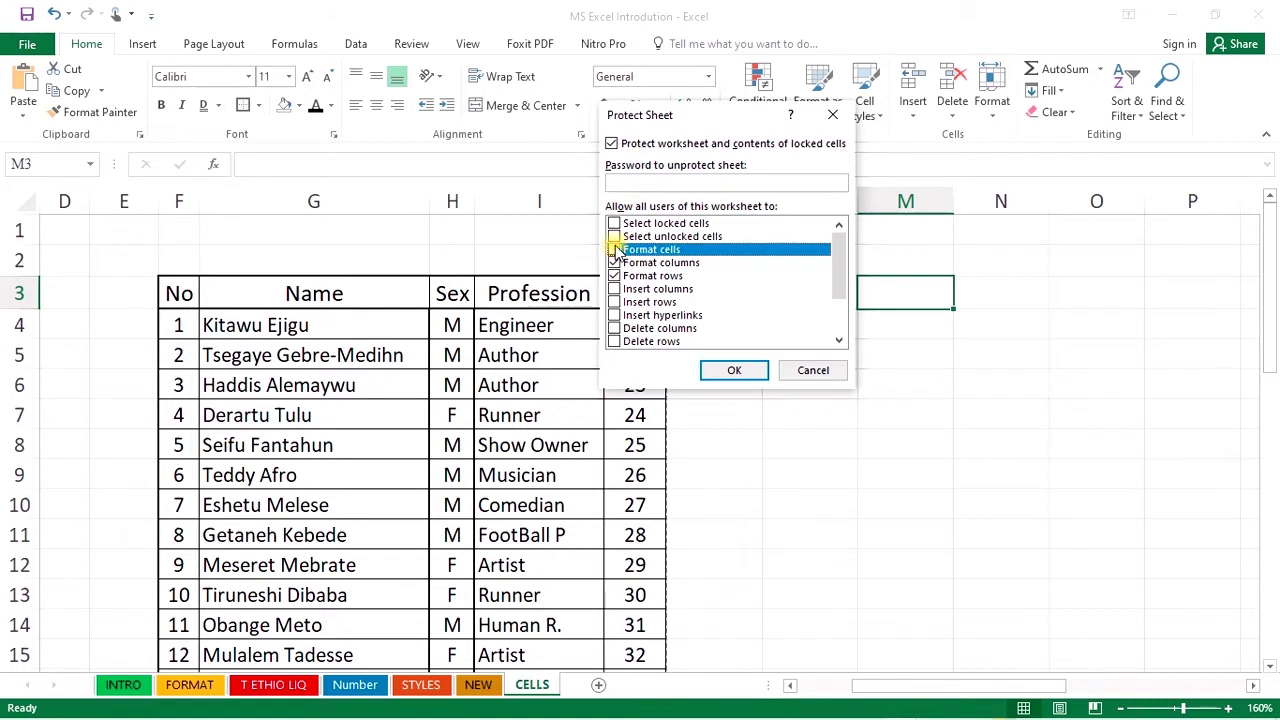
# Step: Cancel sheet protection, then toggle the Lock Cell setting on J5
pyautogui.click(832, 115)
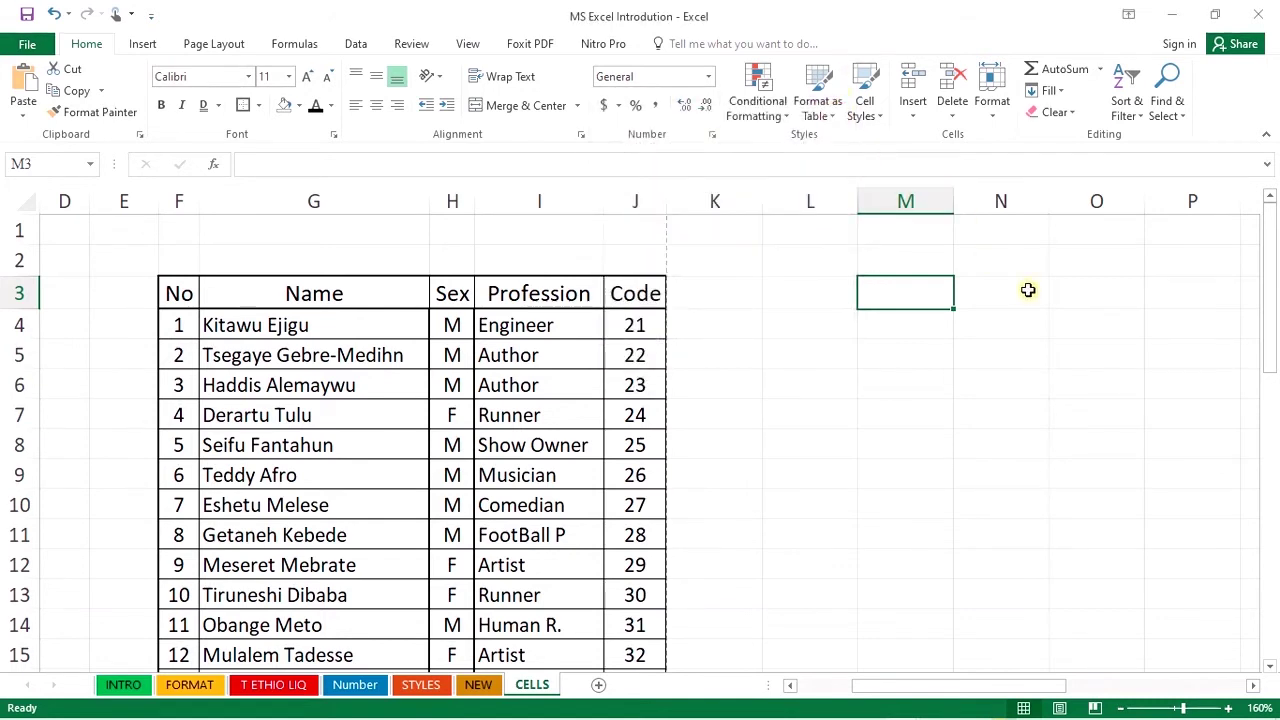
pyautogui.click(622, 357)
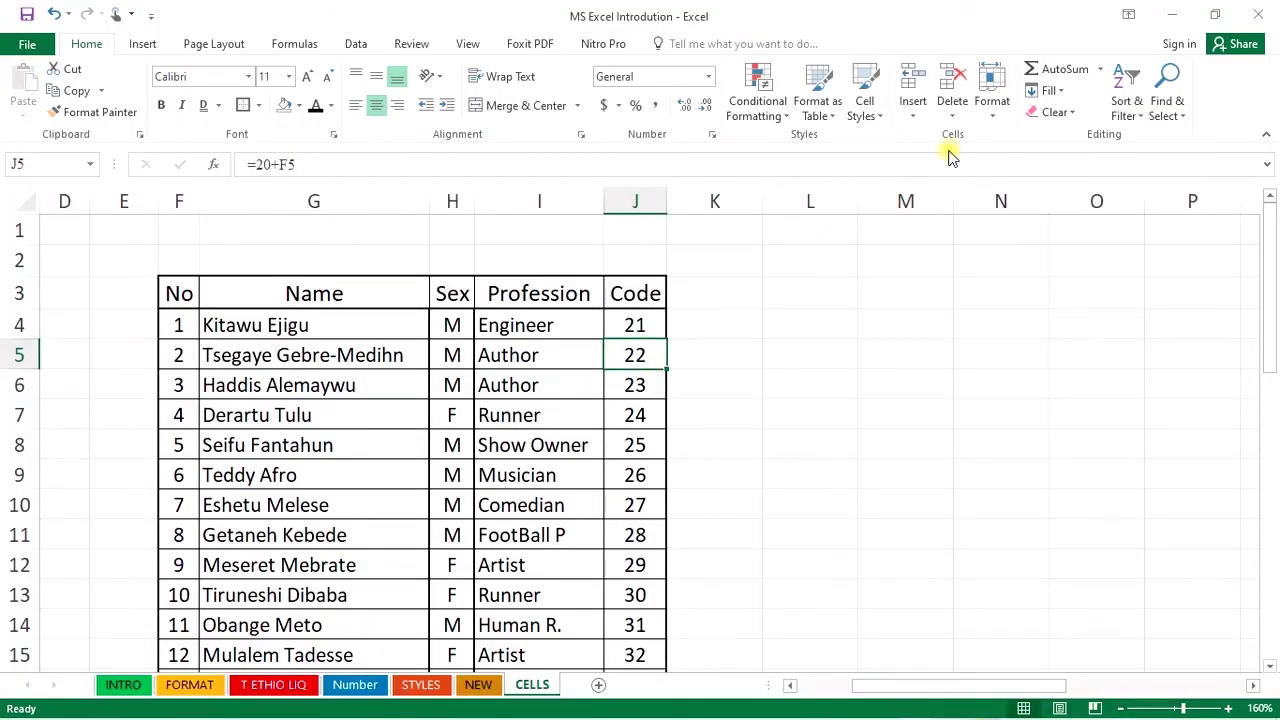
pyautogui.click(990, 110)
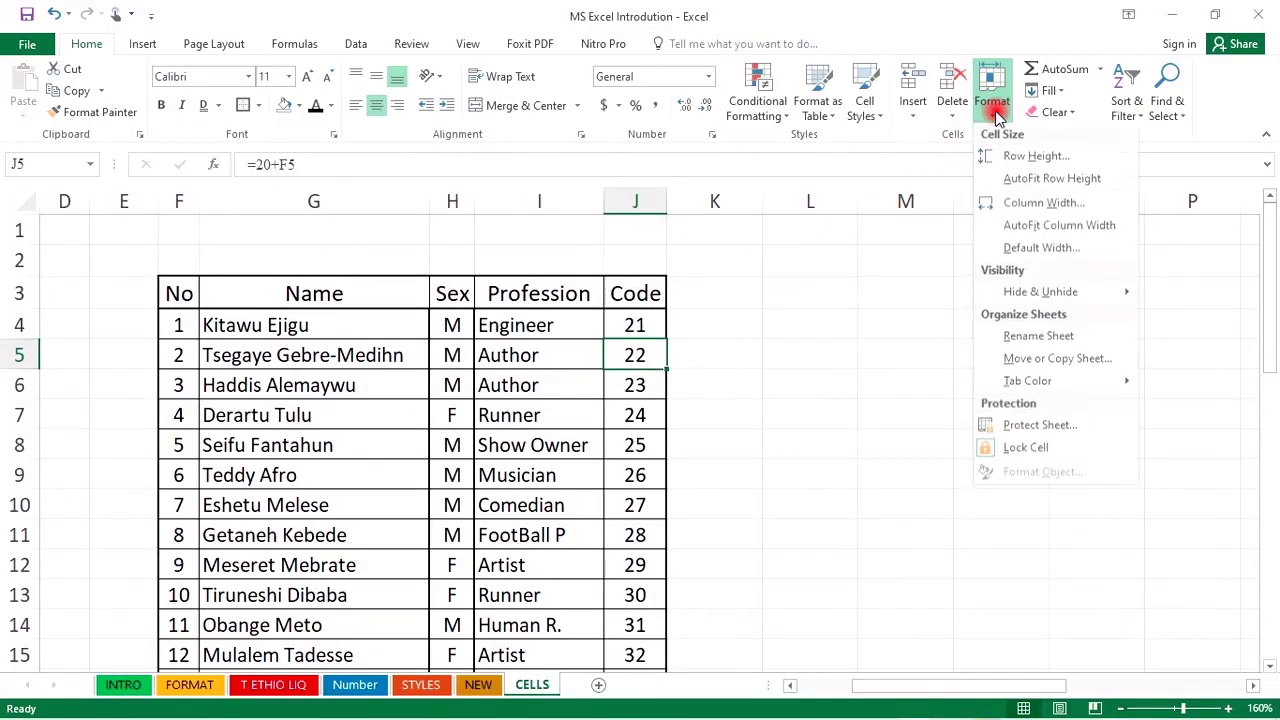
pyautogui.click(1032, 448)
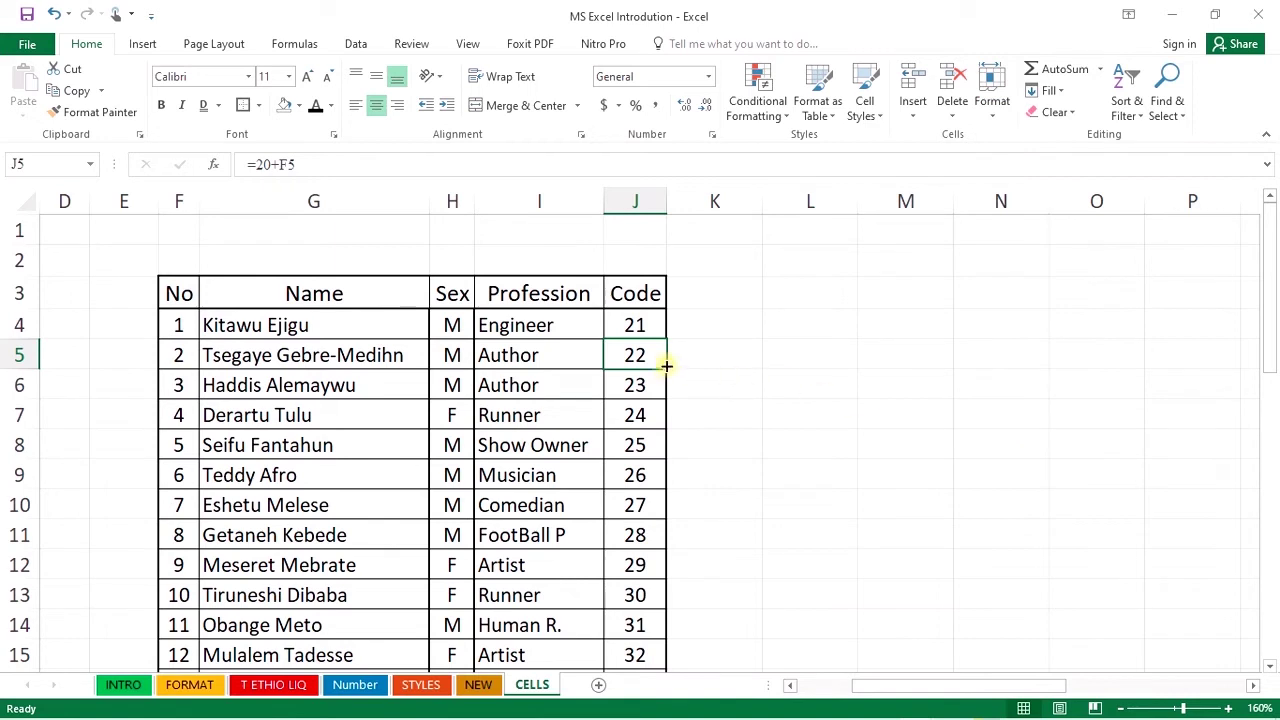
# Step: Test-enter 4 in J5, then undo so it shows 22 again
pyautogui.click(700, 352)
pyautogui.click(646, 354)
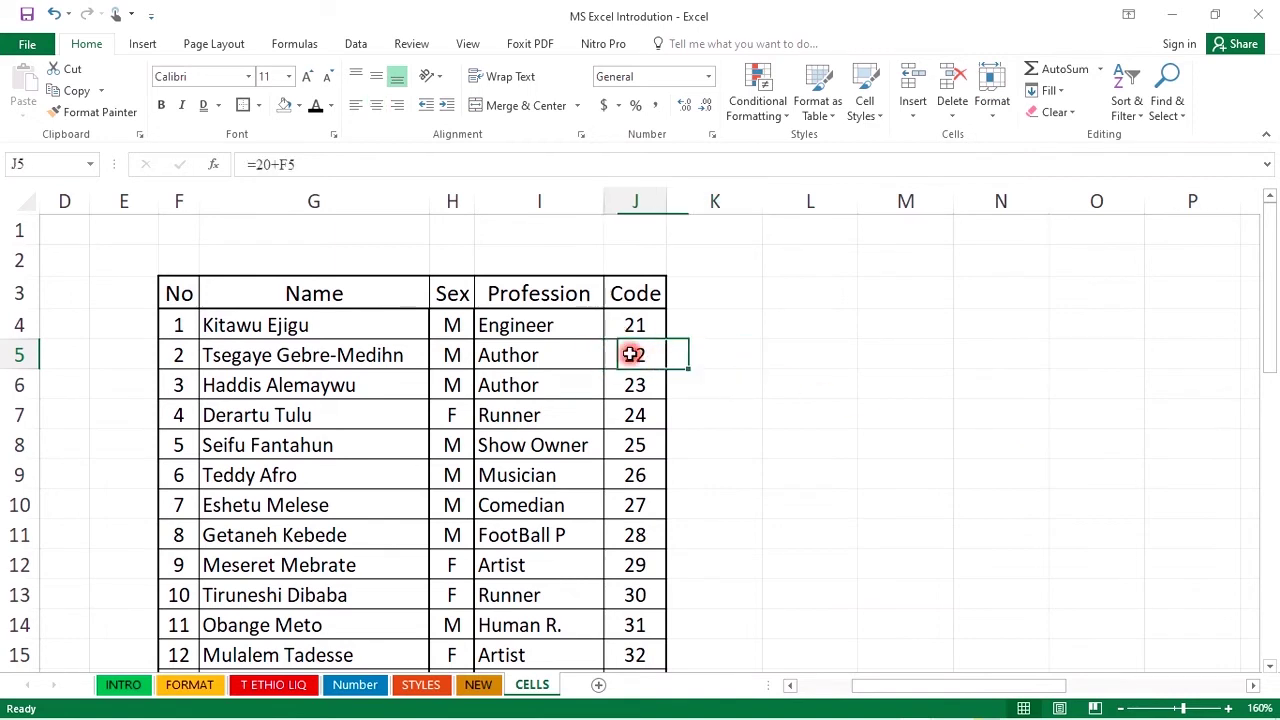
pyautogui.write('4')
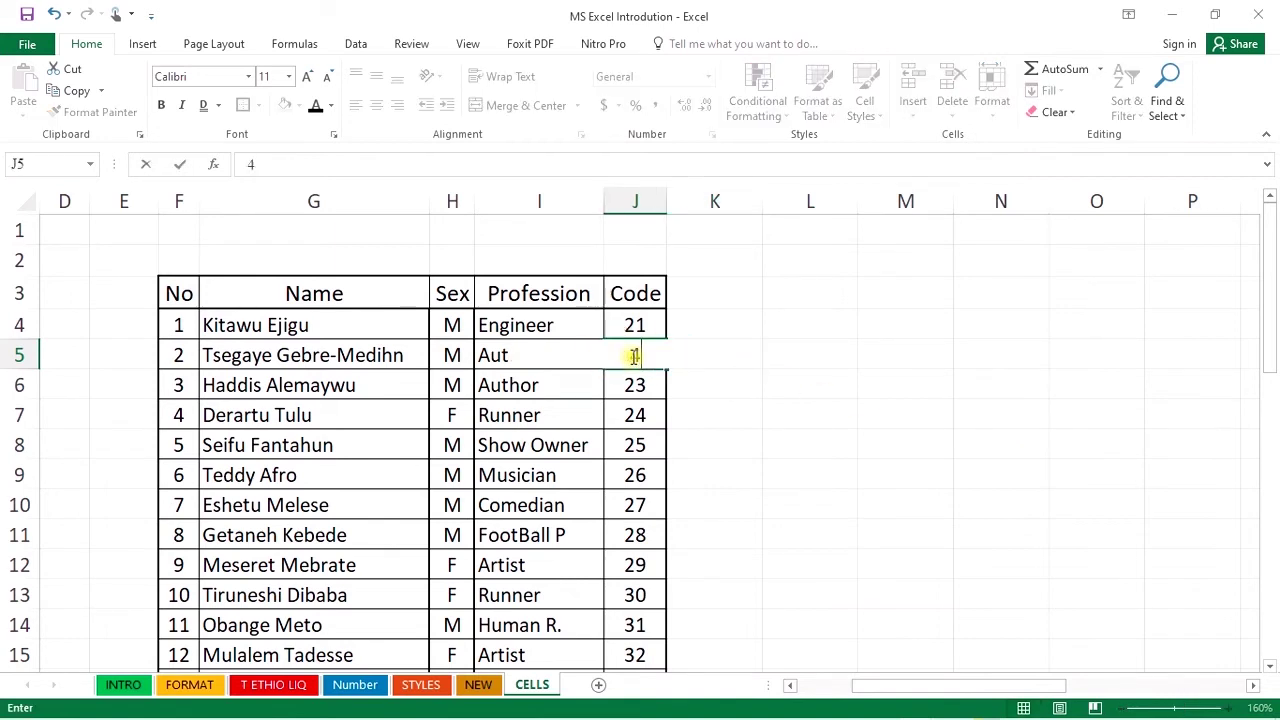
pyautogui.click(705, 348)
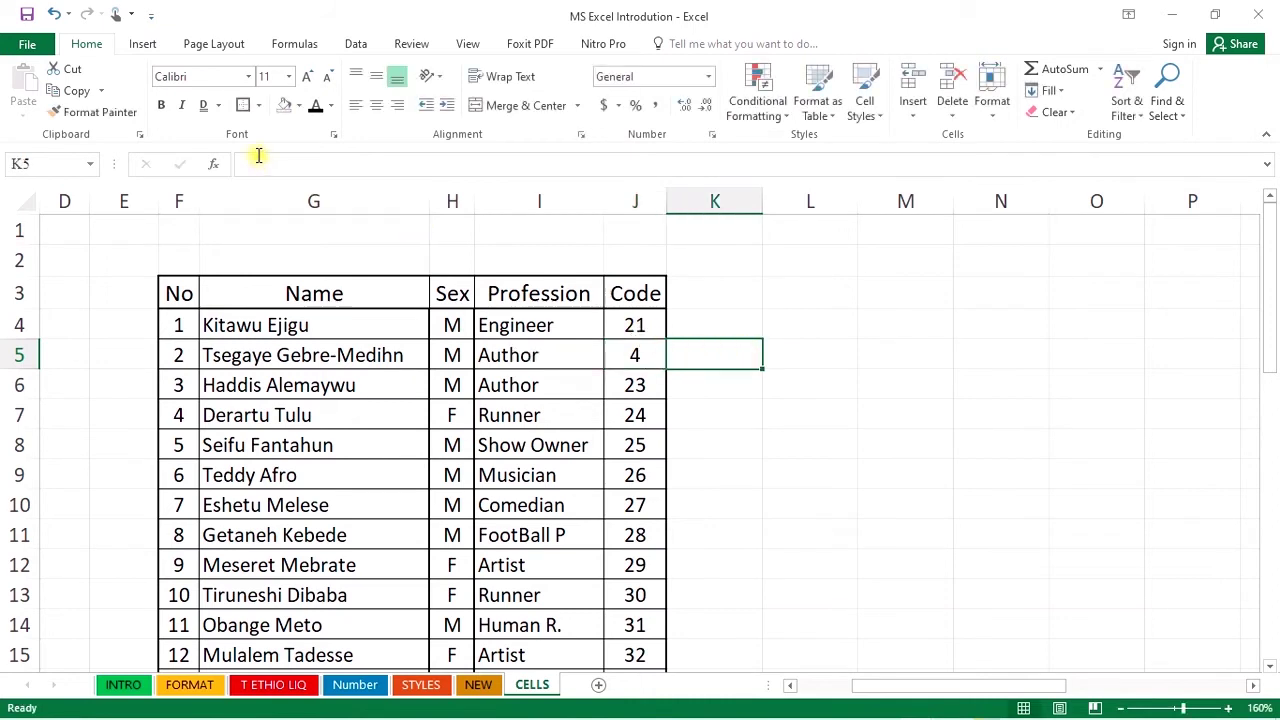
pyautogui.click(55, 14)
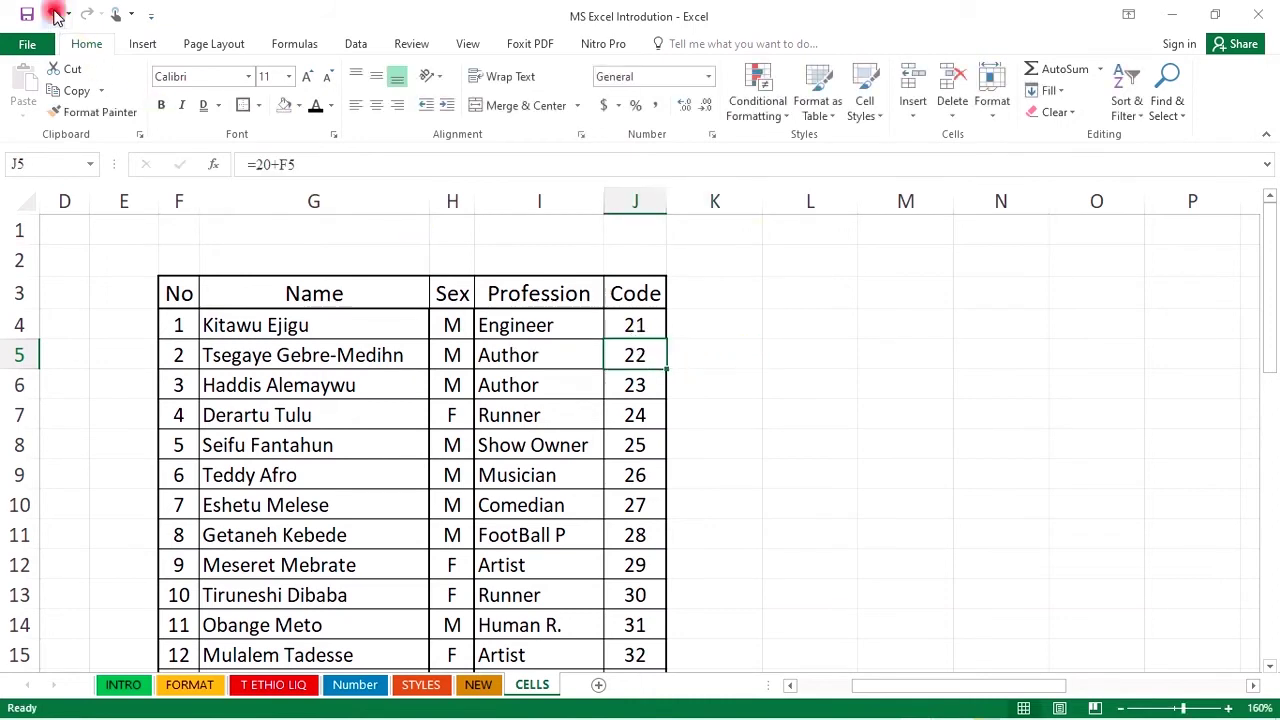
# Step: Open and dismiss the Format menu twice without choosing any option
pyautogui.click(994, 116)
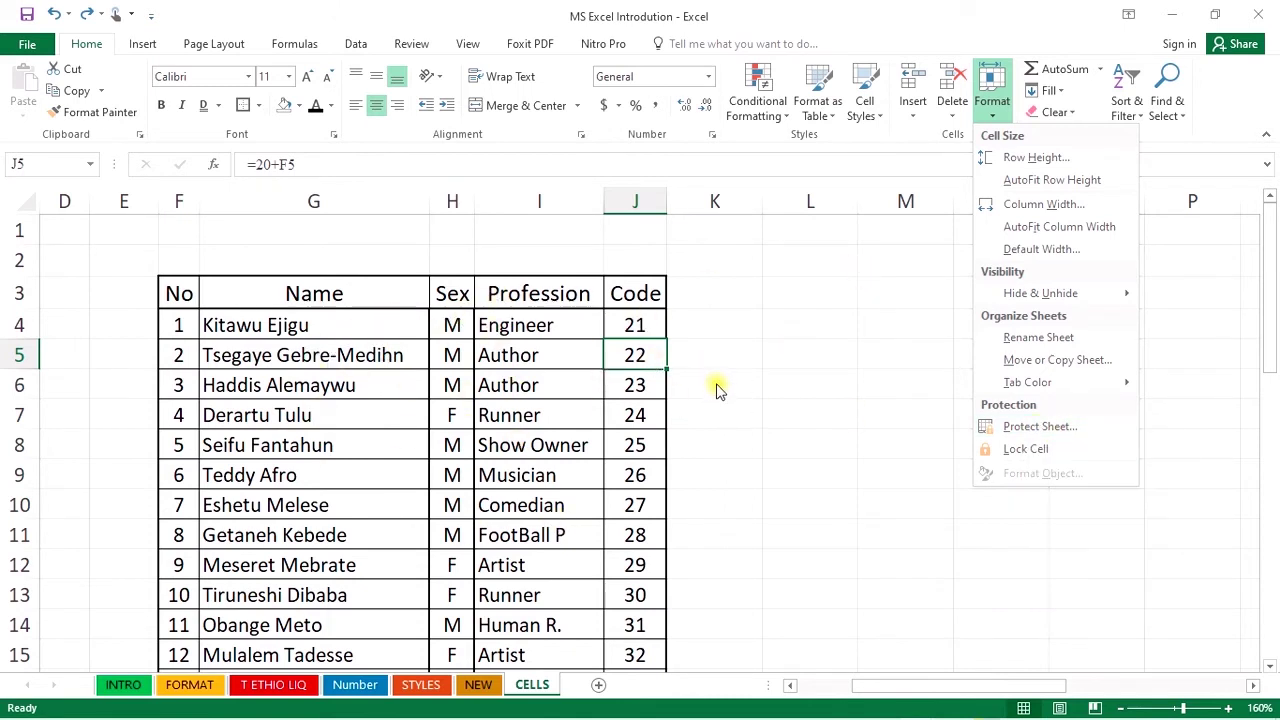
pyautogui.click(749, 375)
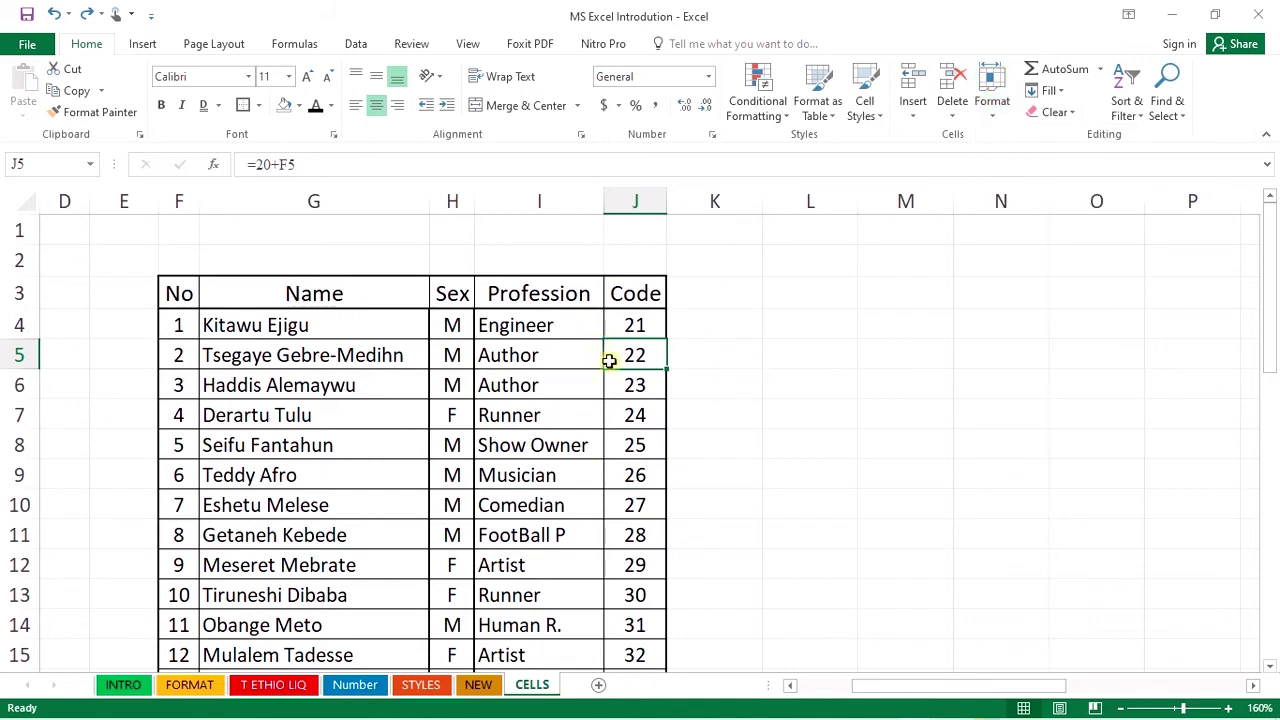
pyautogui.click(1006, 118)
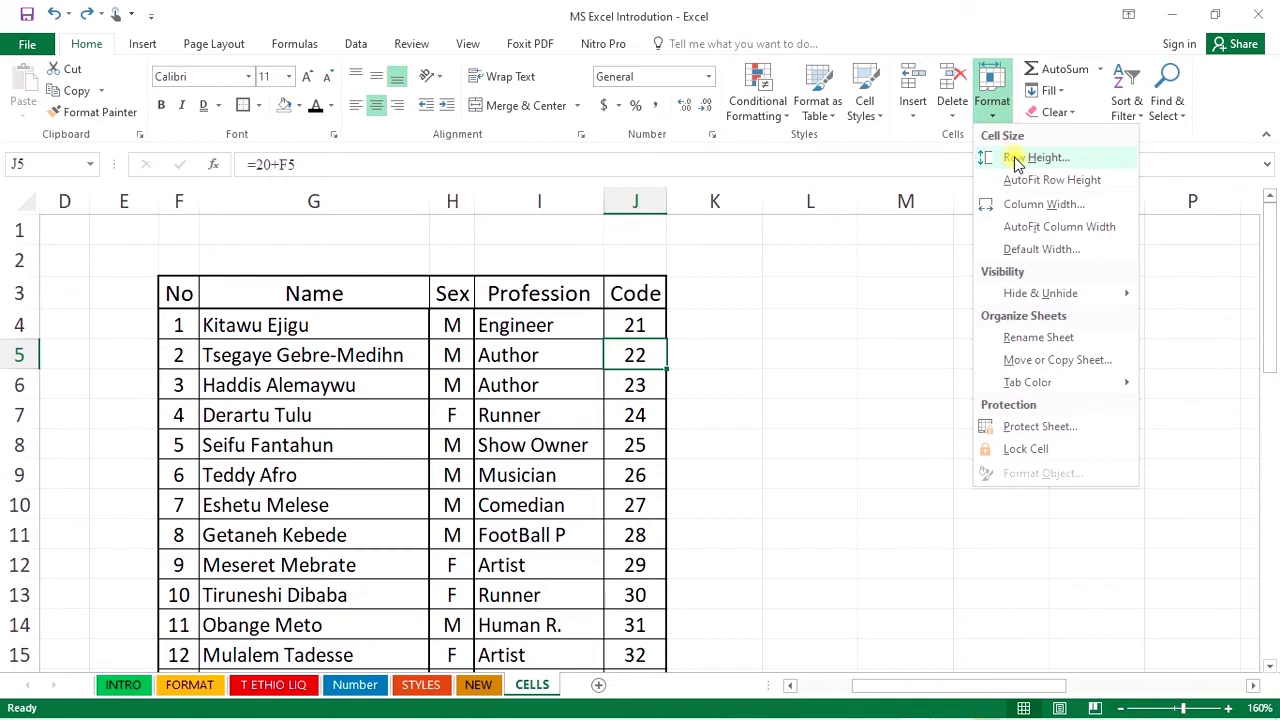
pyautogui.click(101, 349)
# Step: Select rows 4–8 and give them a row height of 25
pyautogui.moveTo(14, 325); pyautogui.dragTo(3, 440)
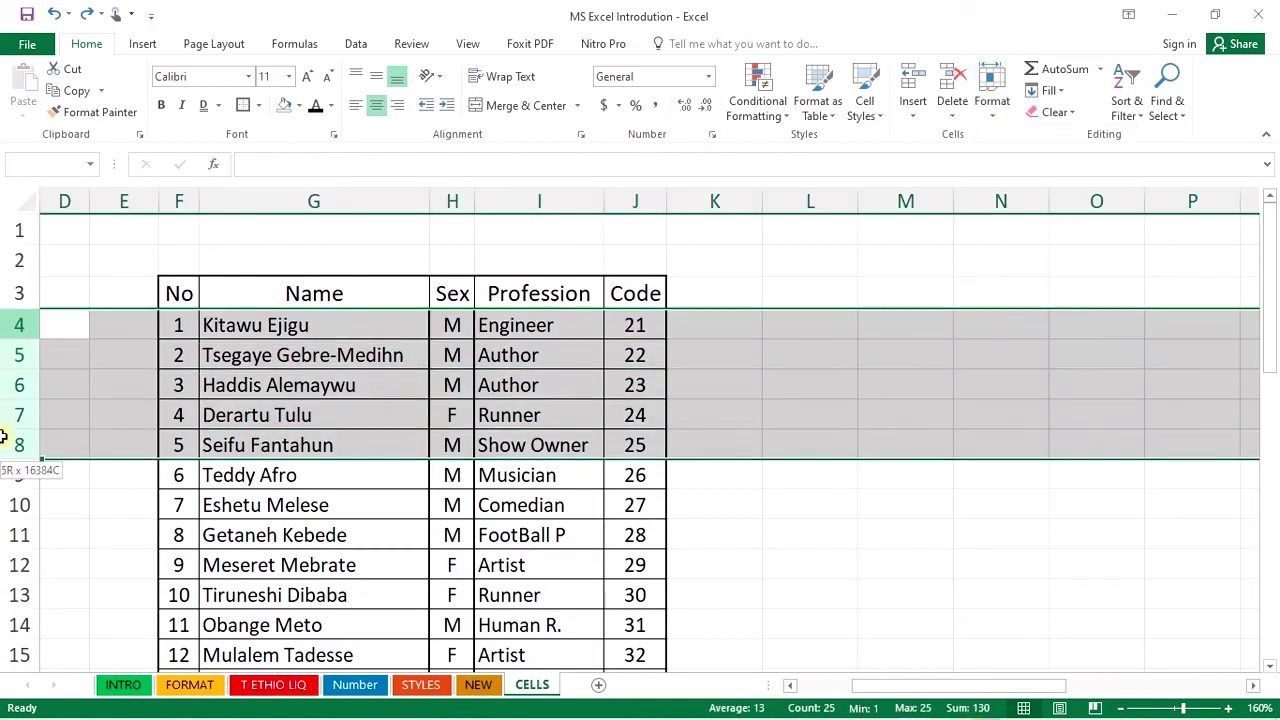
pyautogui.click(996, 122)
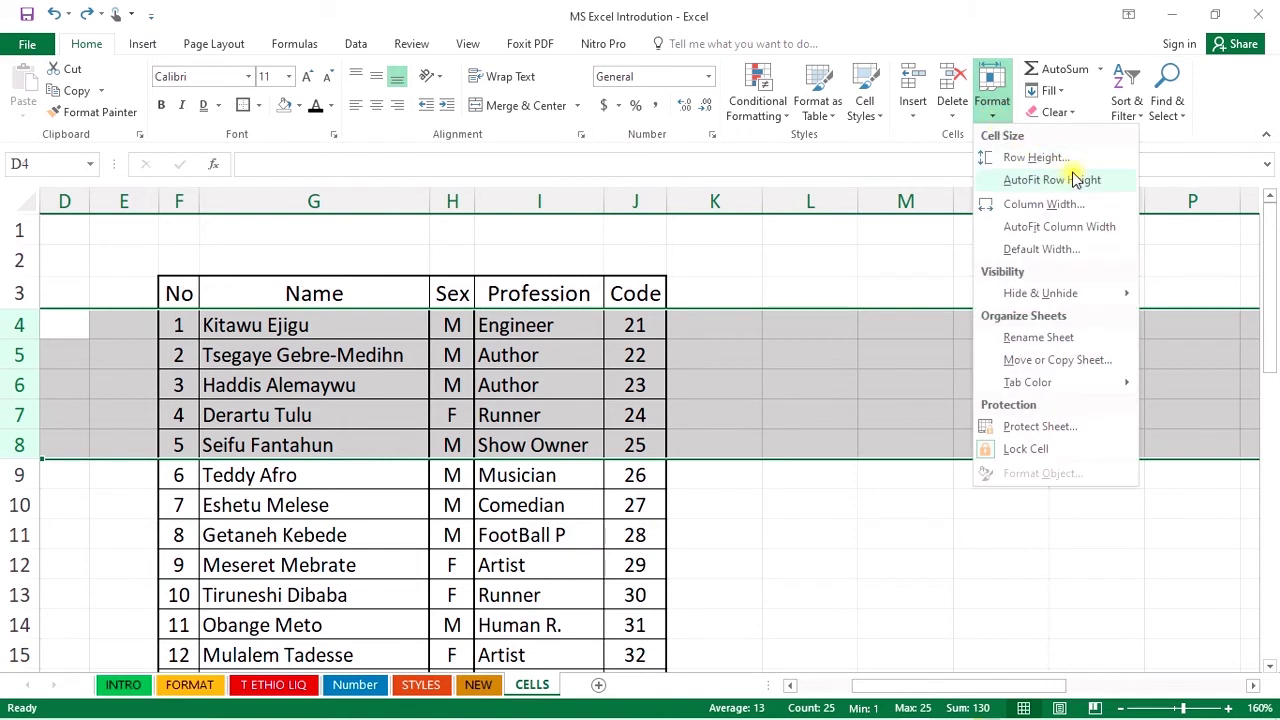
pyautogui.click(1100, 160)
pyautogui.write('25')
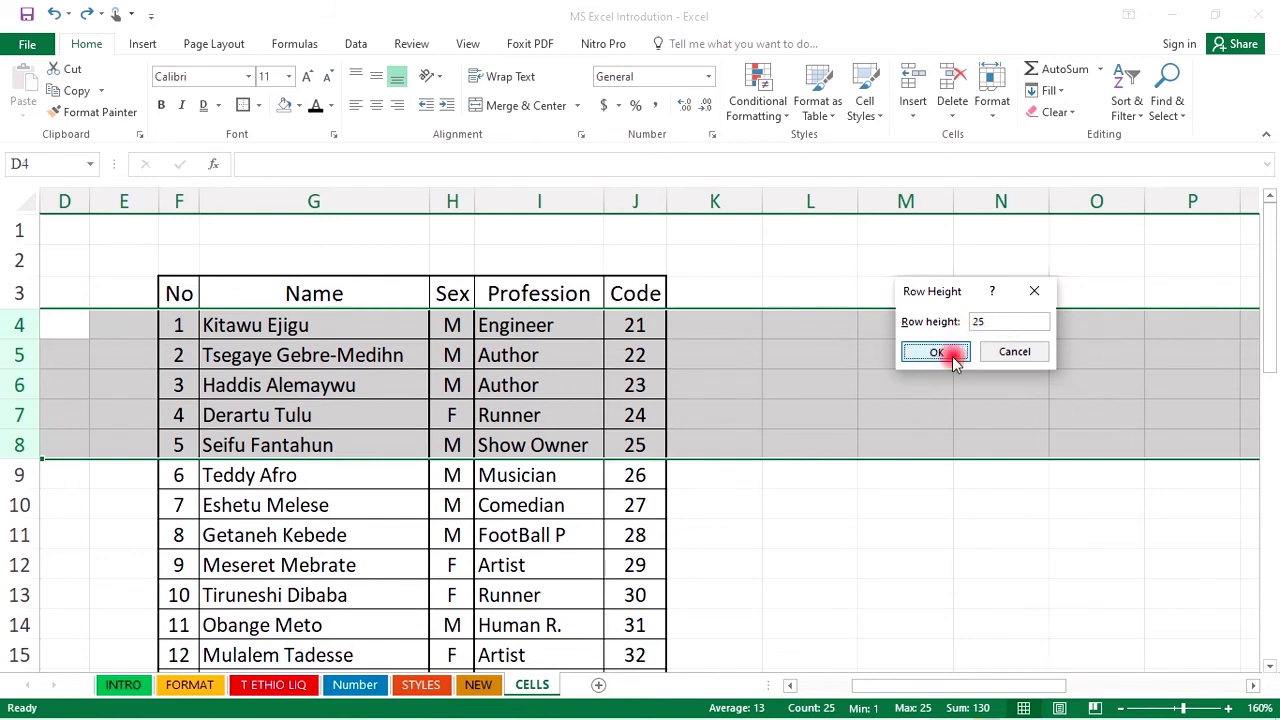
pyautogui.click(950, 353)
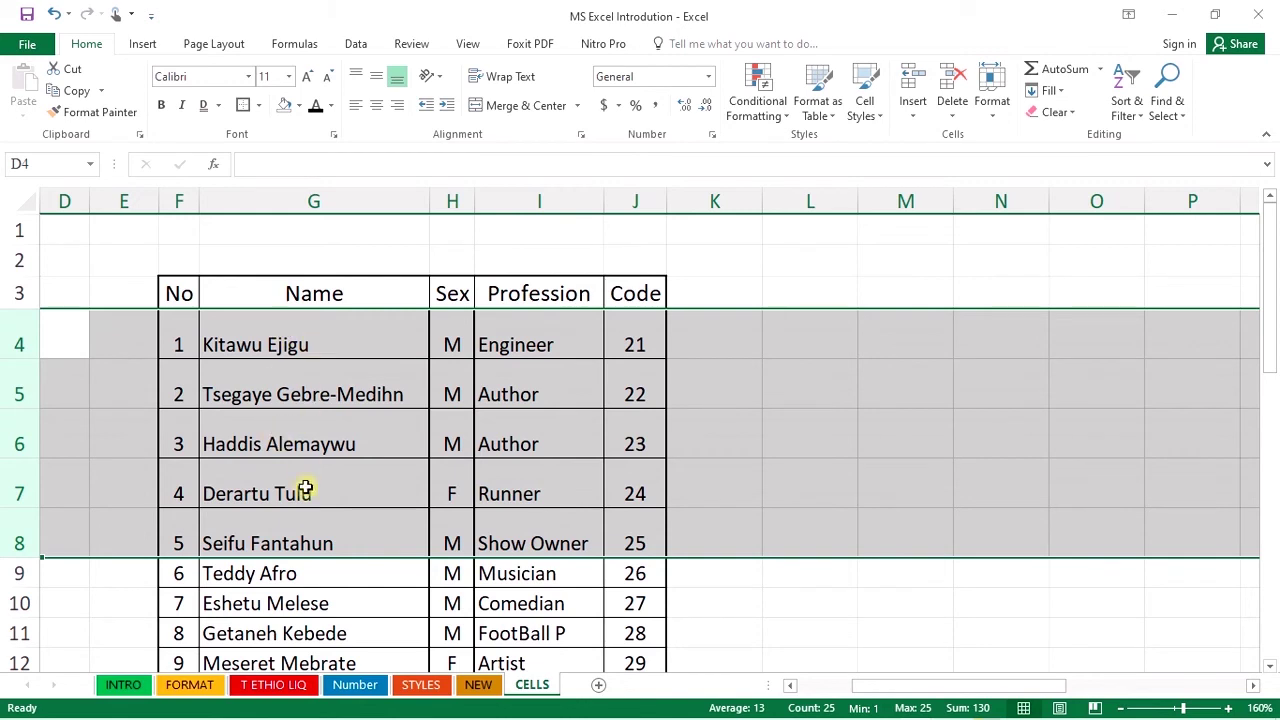
pyautogui.click(992, 110)
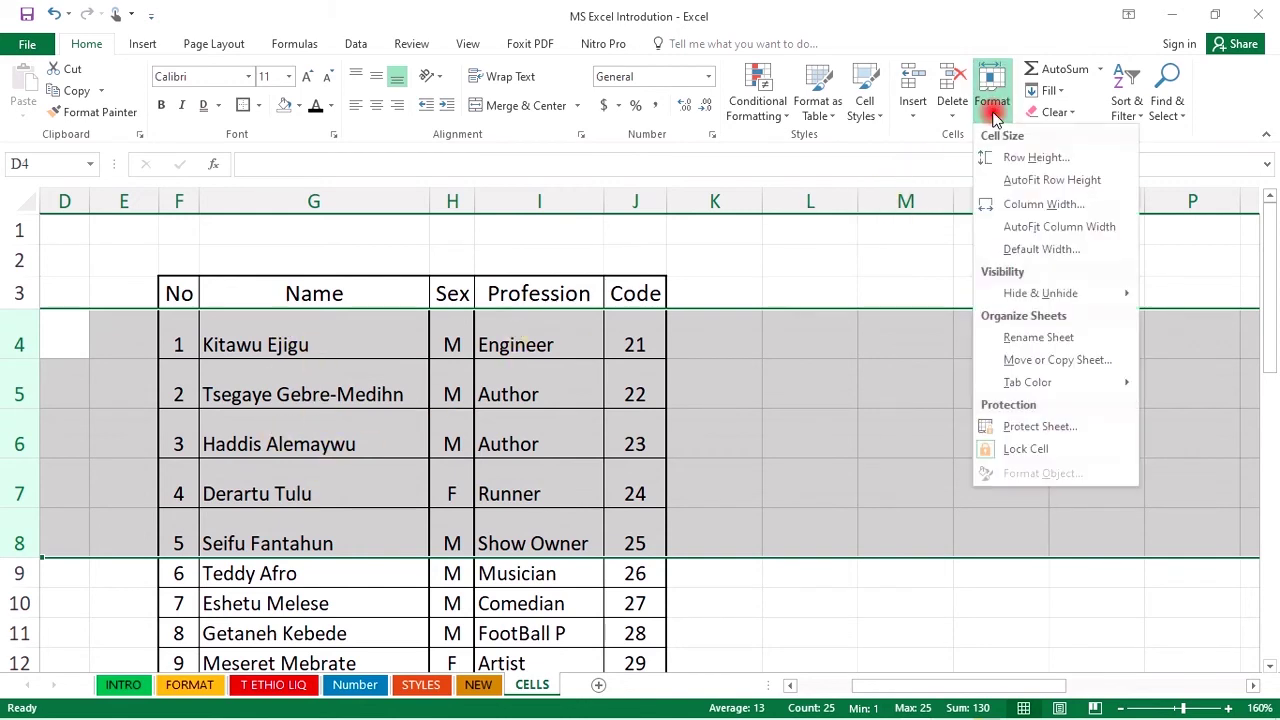
pyautogui.click(660, 352)
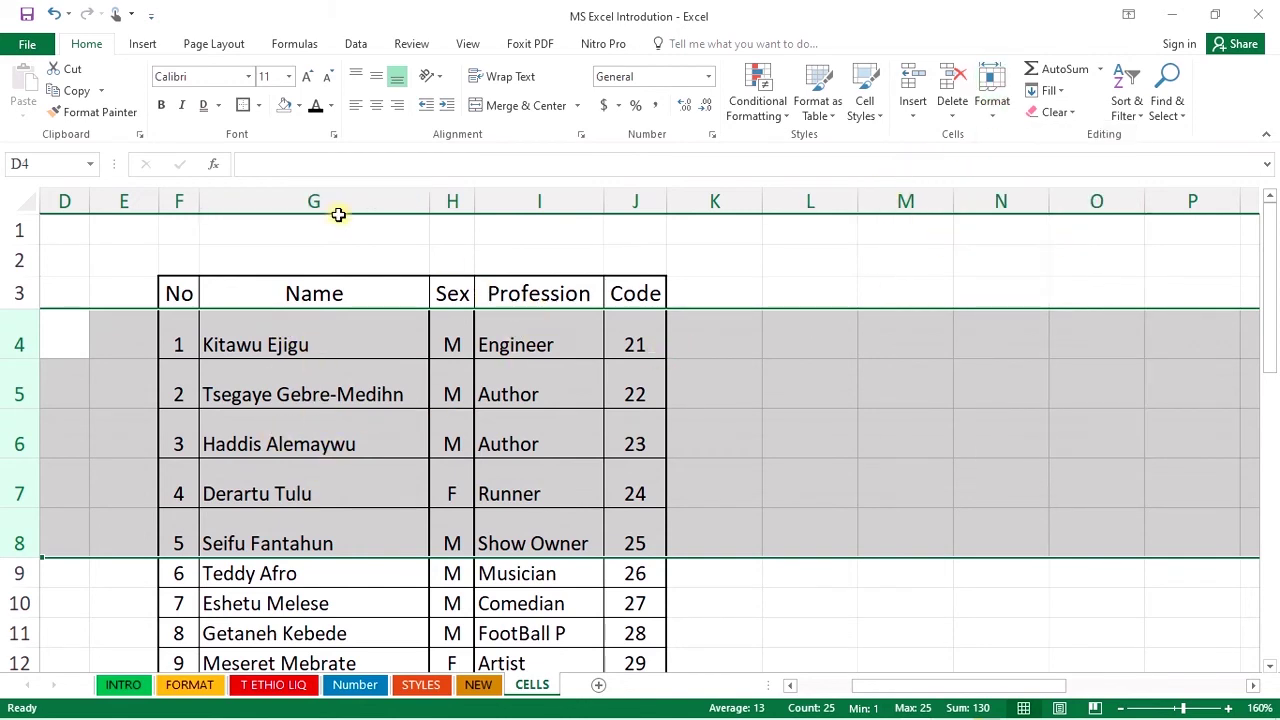
# Step: Set columns F–J to width 36, then change it to 12
pyautogui.moveTo(183, 201); pyautogui.dragTo(640, 205)
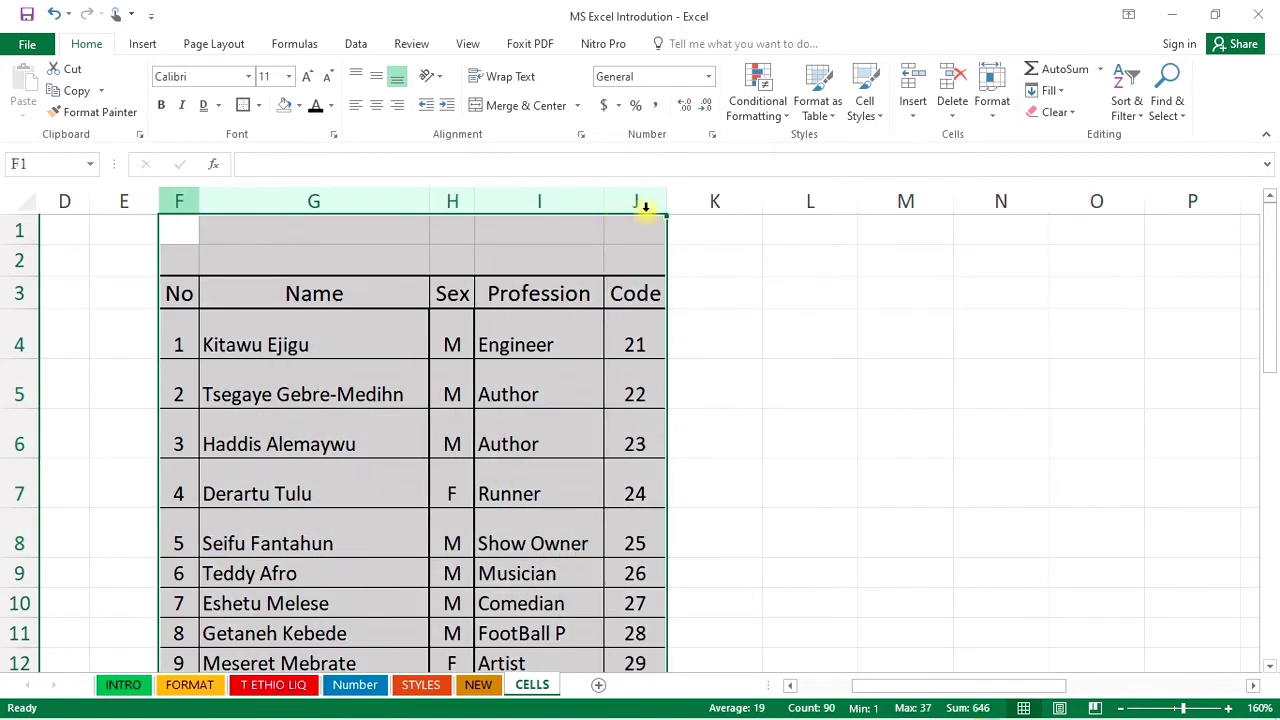
pyautogui.click(992, 100)
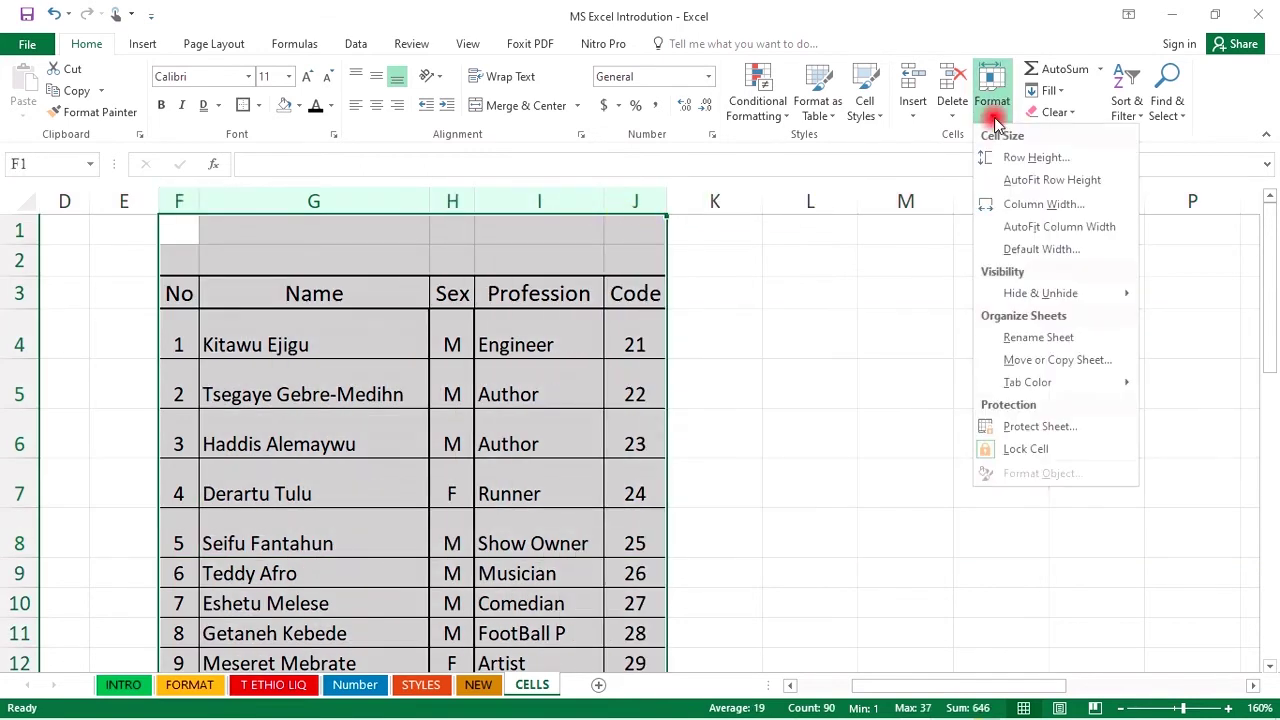
pyautogui.click(1080, 204)
pyautogui.write('36')
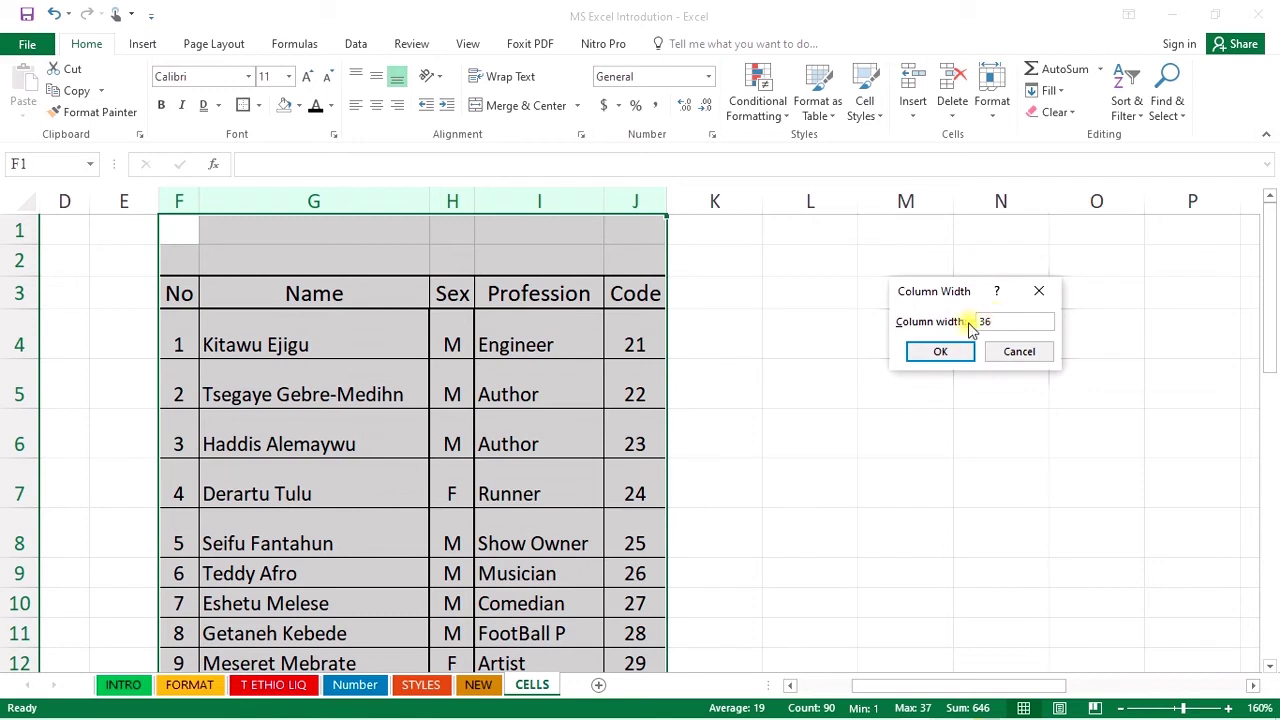
pyautogui.click(955, 351)
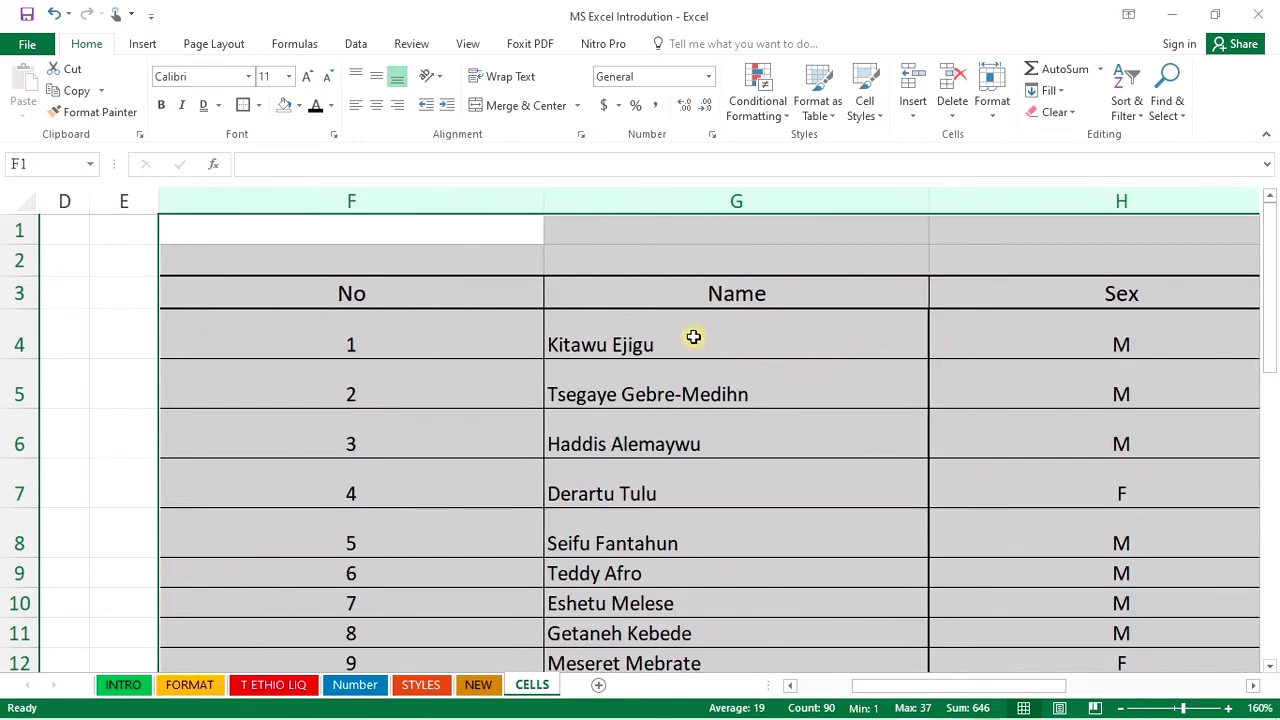
pyautogui.click(1001, 118)
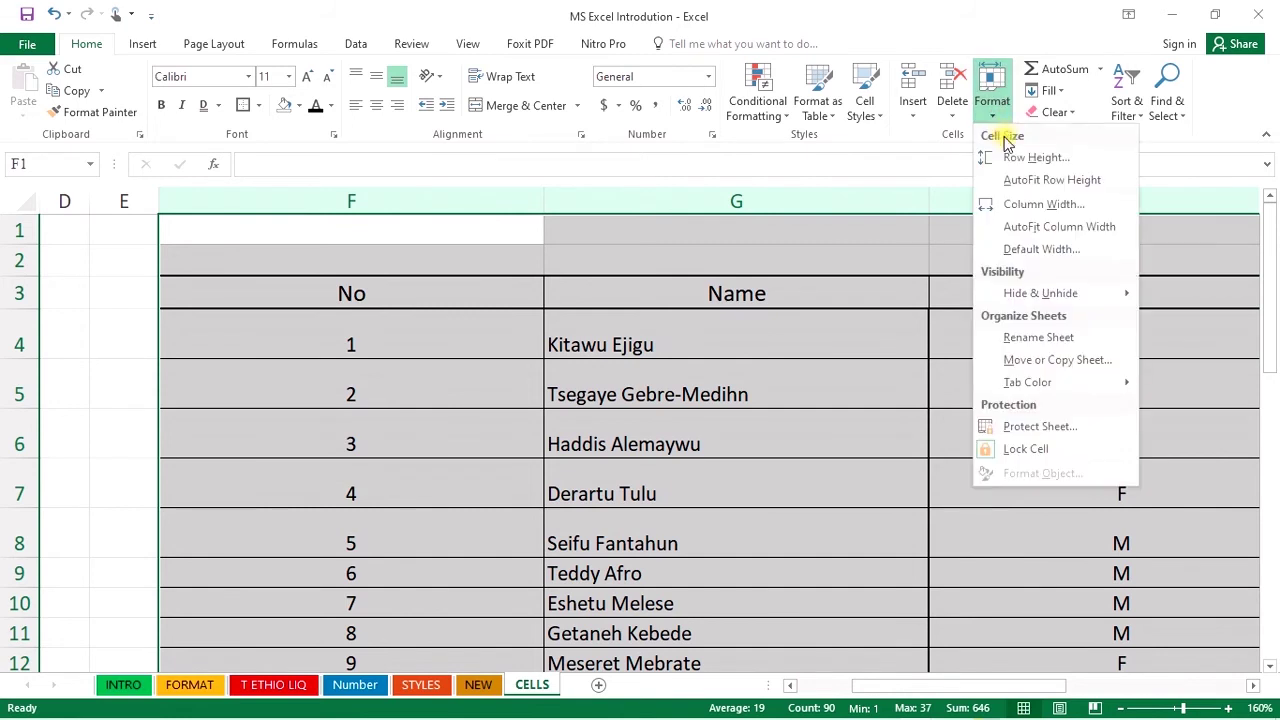
pyautogui.click(1039, 202)
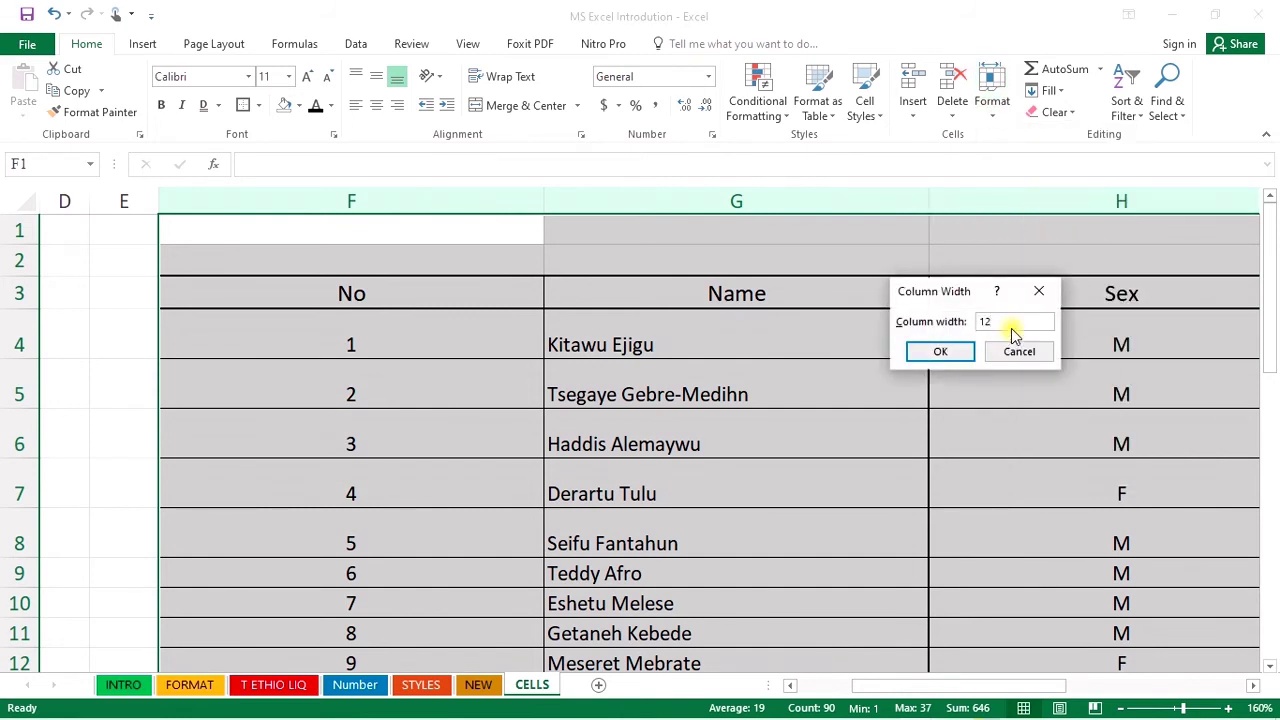
pyautogui.click(940, 351)
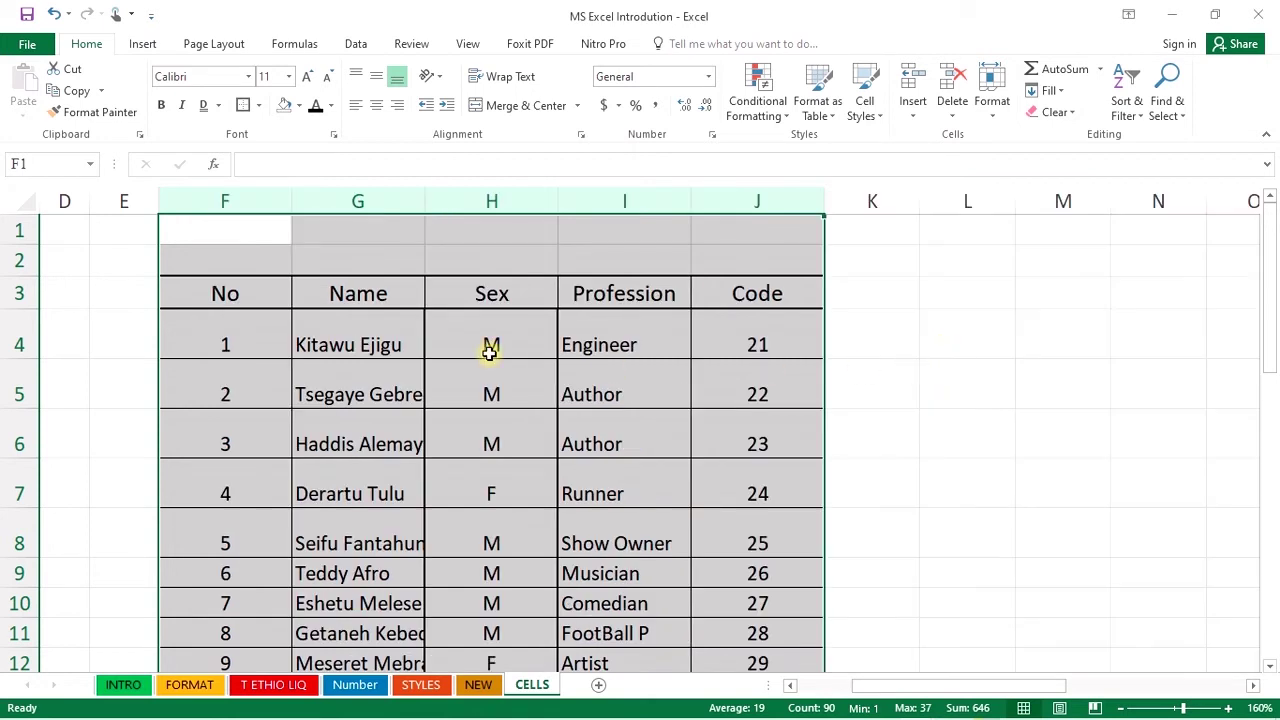
# Step: AutoFit the table's column widths and row heights to their contents
pyautogui.click(993, 112)
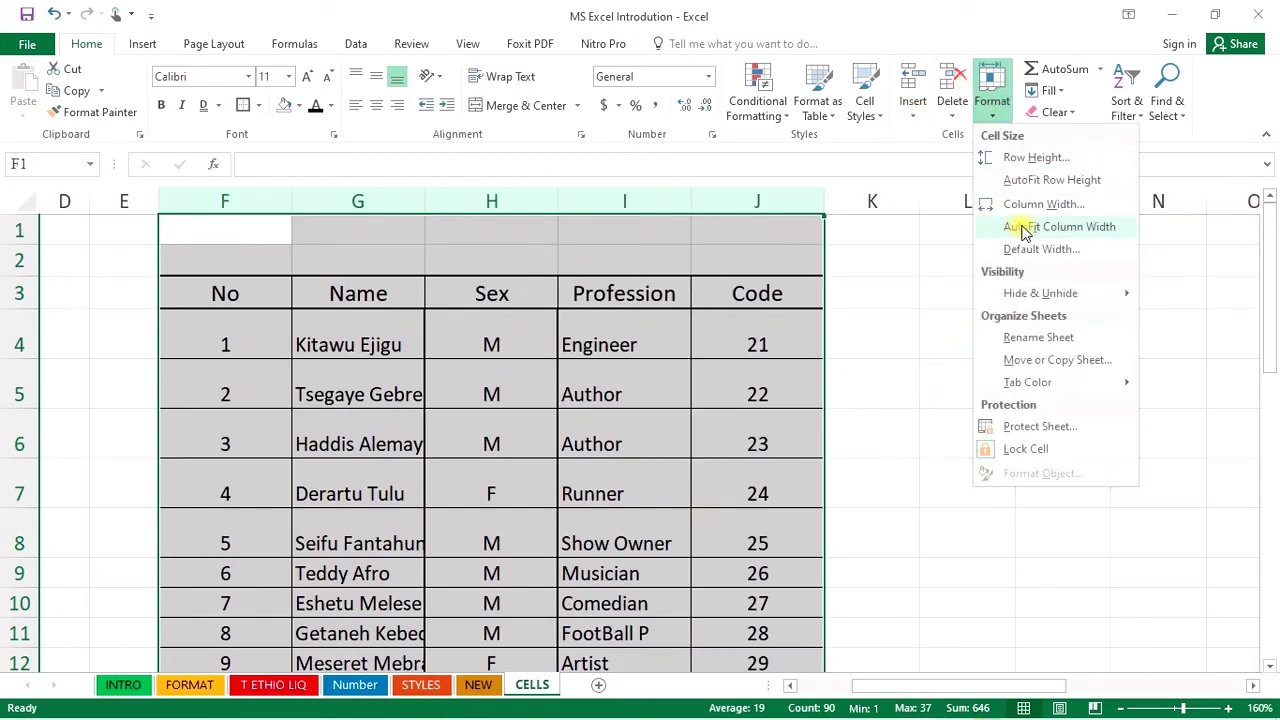
pyautogui.click(1025, 228)
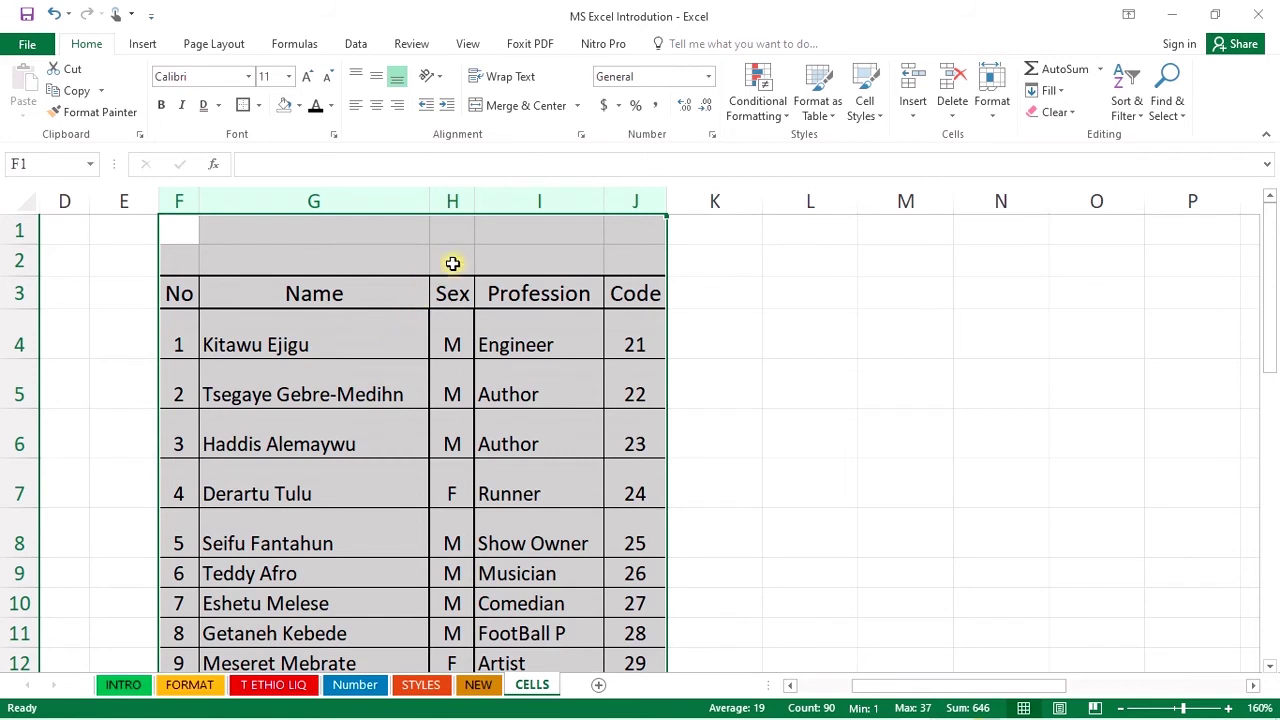
pyautogui.click(992, 100)
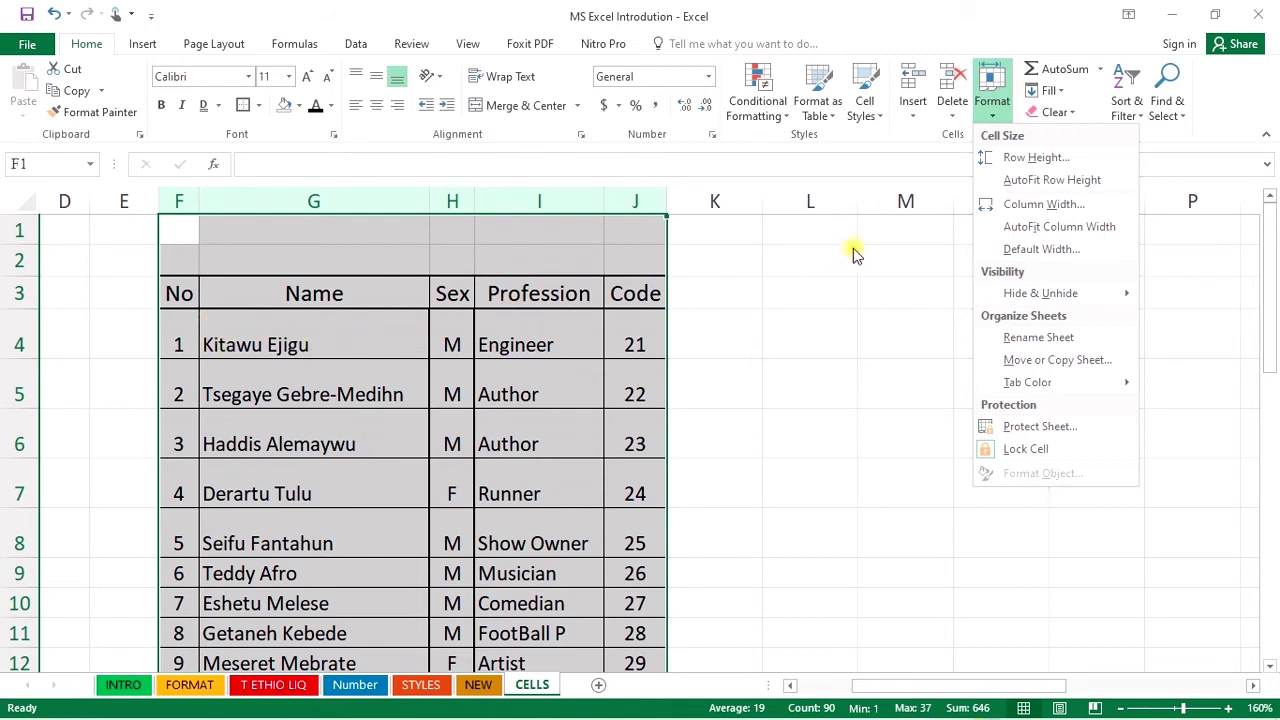
pyautogui.click(1030, 182)
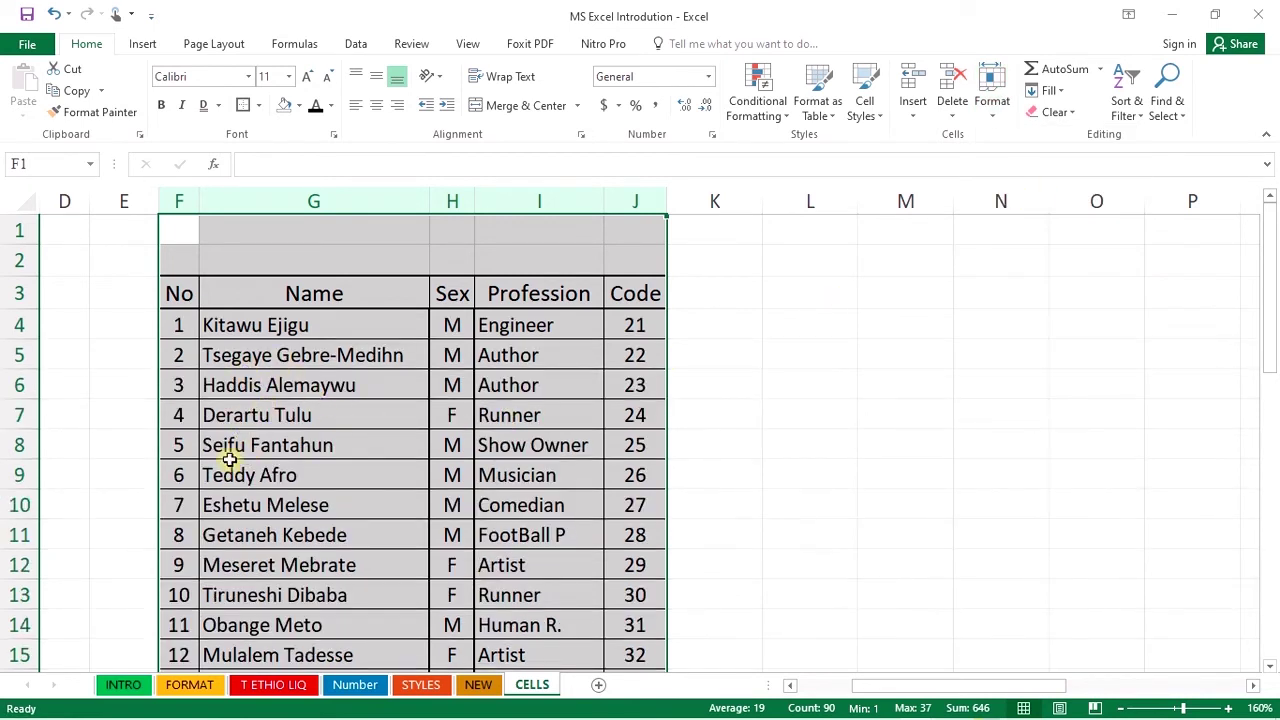
# Step: Deselect the table and move to an empty cell beside it
pyautogui.click(418, 412)
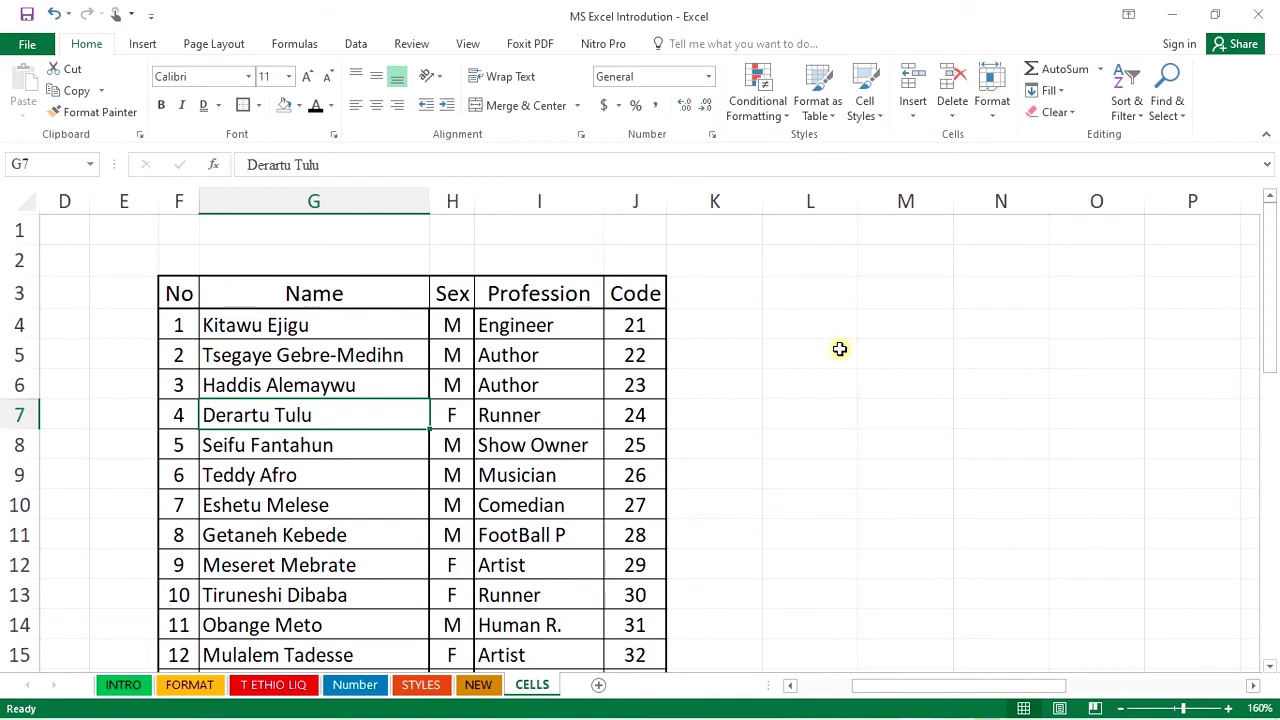
pyautogui.click(997, 116)
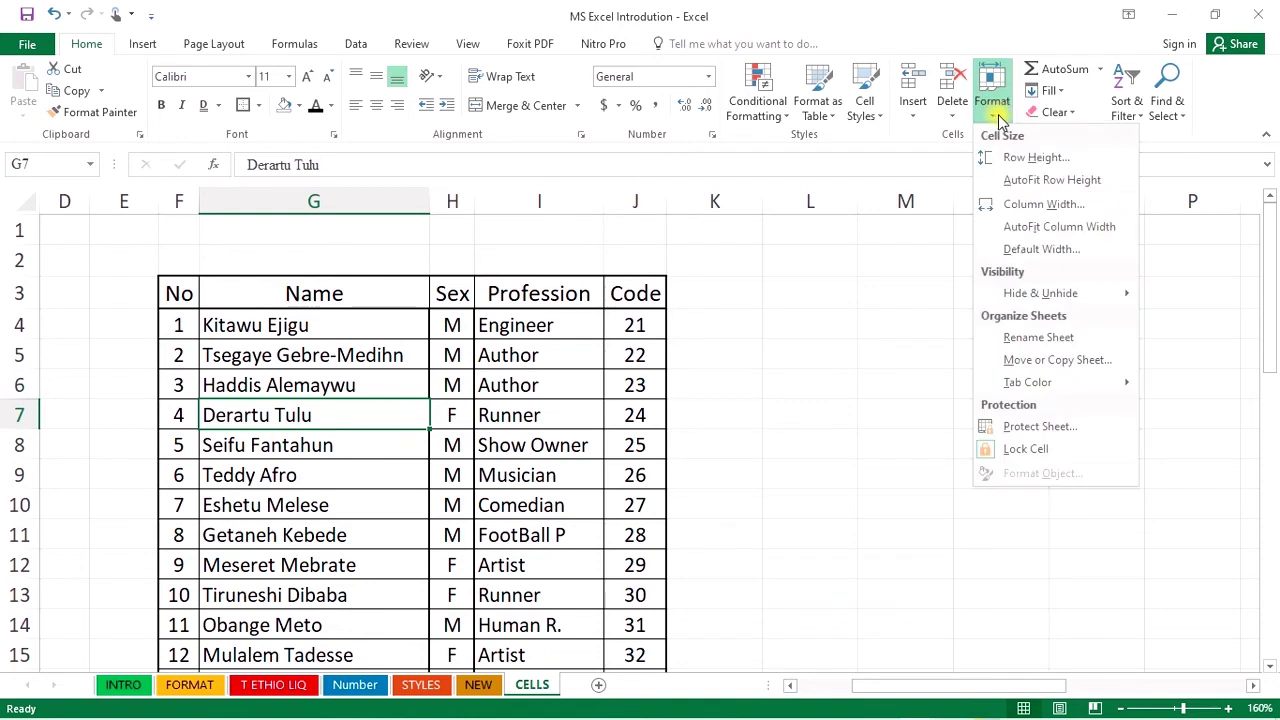
pyautogui.click(803, 352)
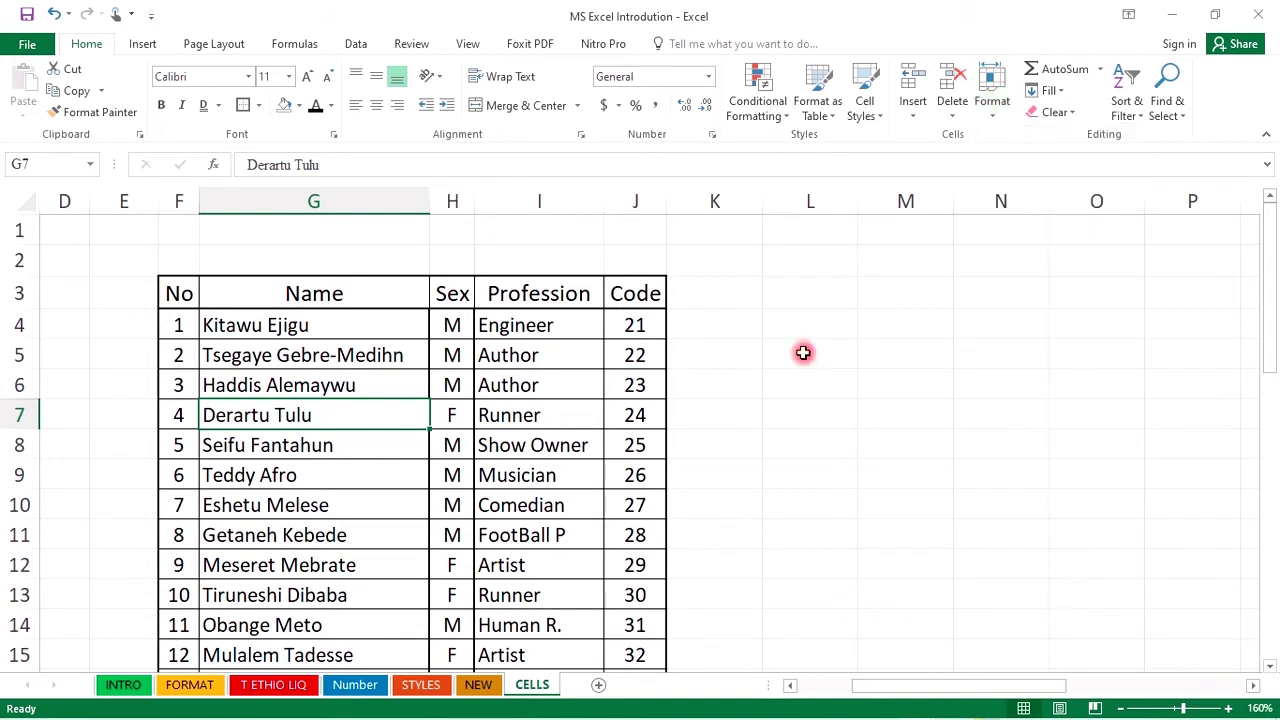
pyautogui.click(786, 338)
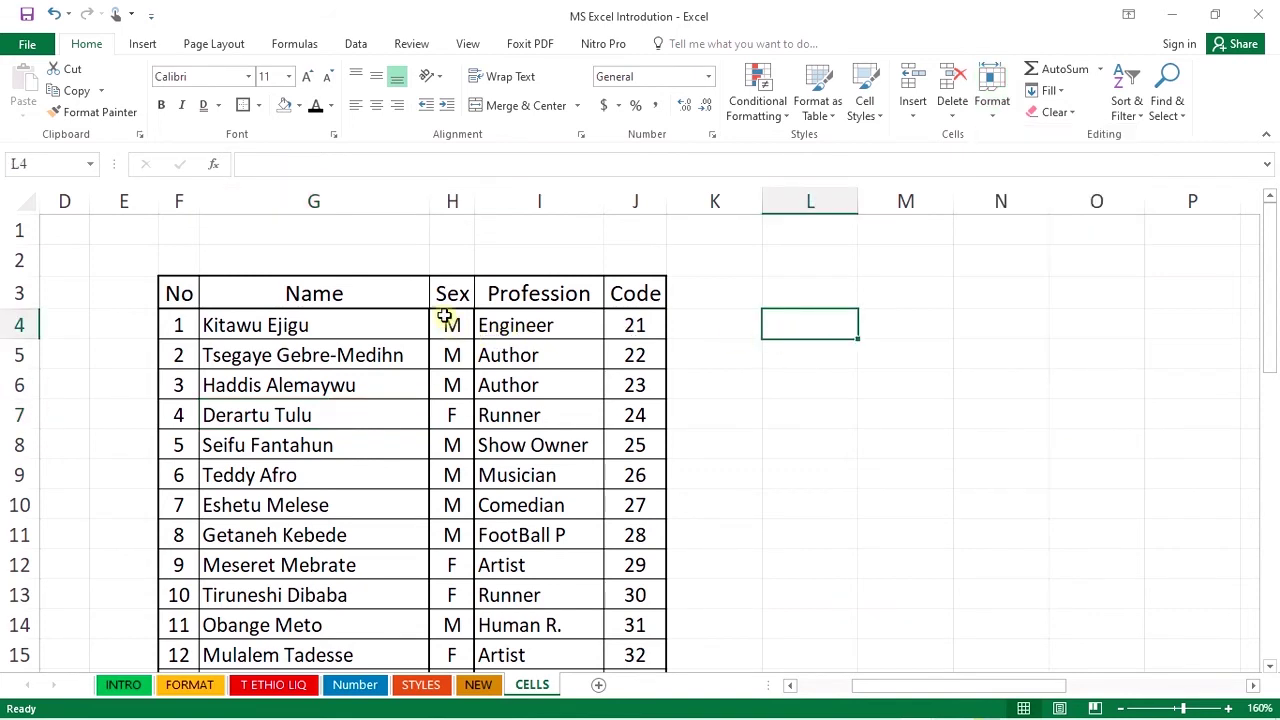
# Step: Select the Sex column H and apply Hide Columns to it
pyautogui.click(458, 198)
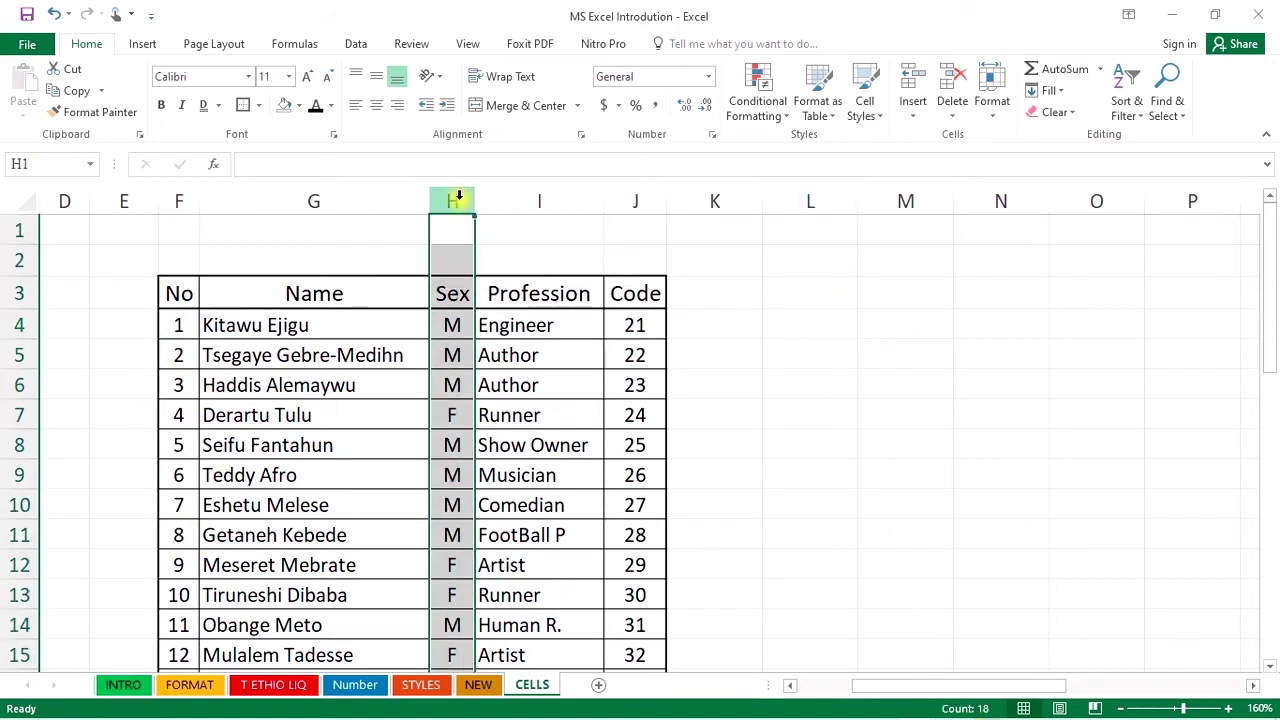
pyautogui.click(993, 112)
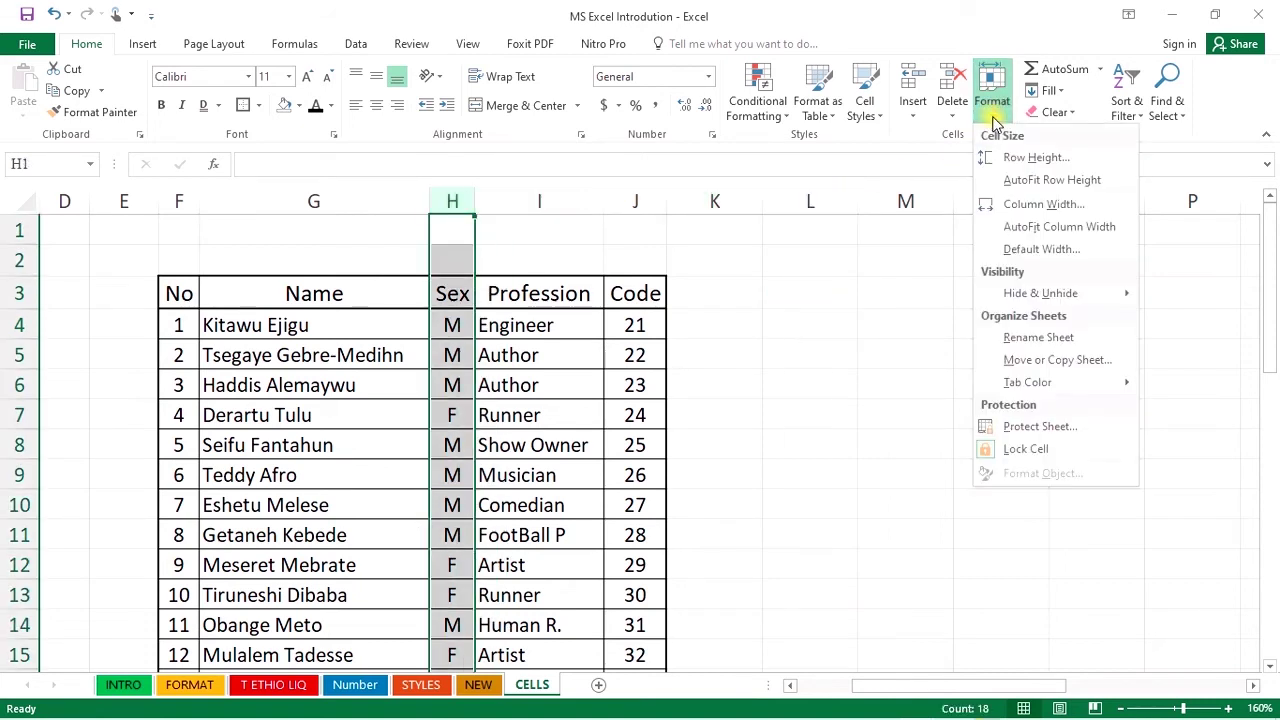
pyautogui.moveTo(1050, 300)
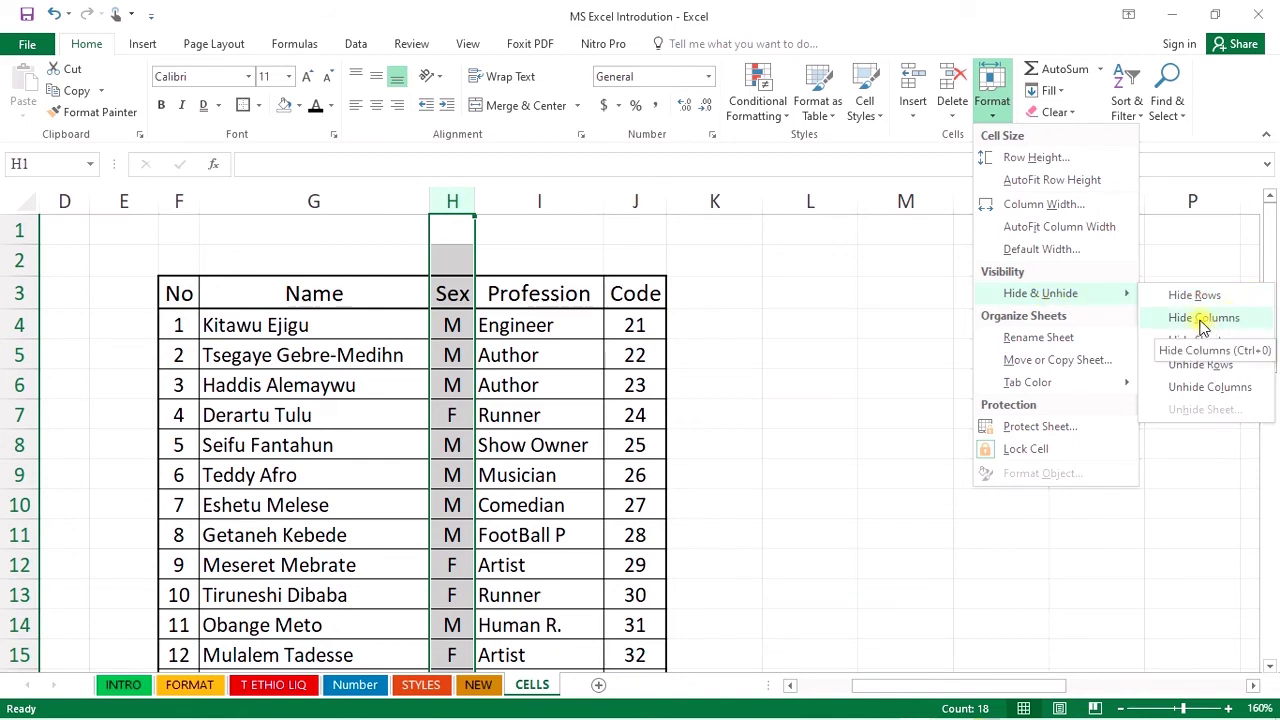
pyautogui.click(1203, 320)
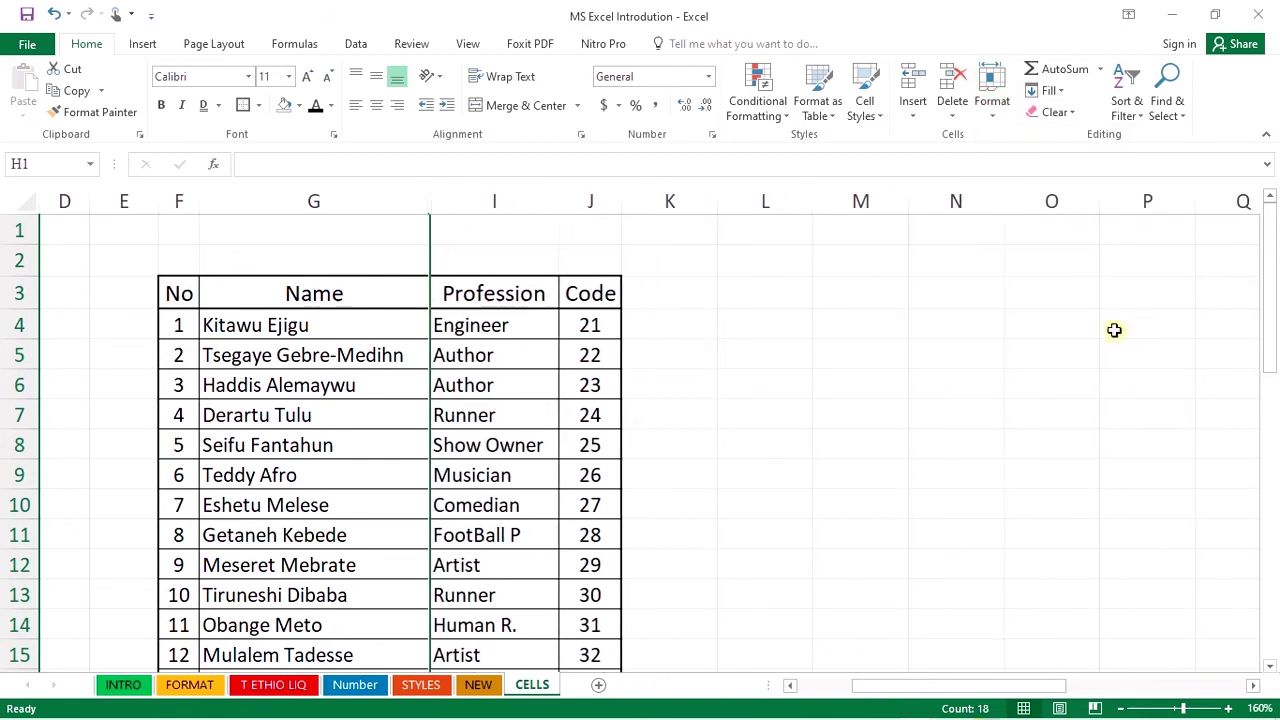
# Step: Try Unhide Columns with only a cell beside hidden column H selected
pyautogui.click(486, 238)
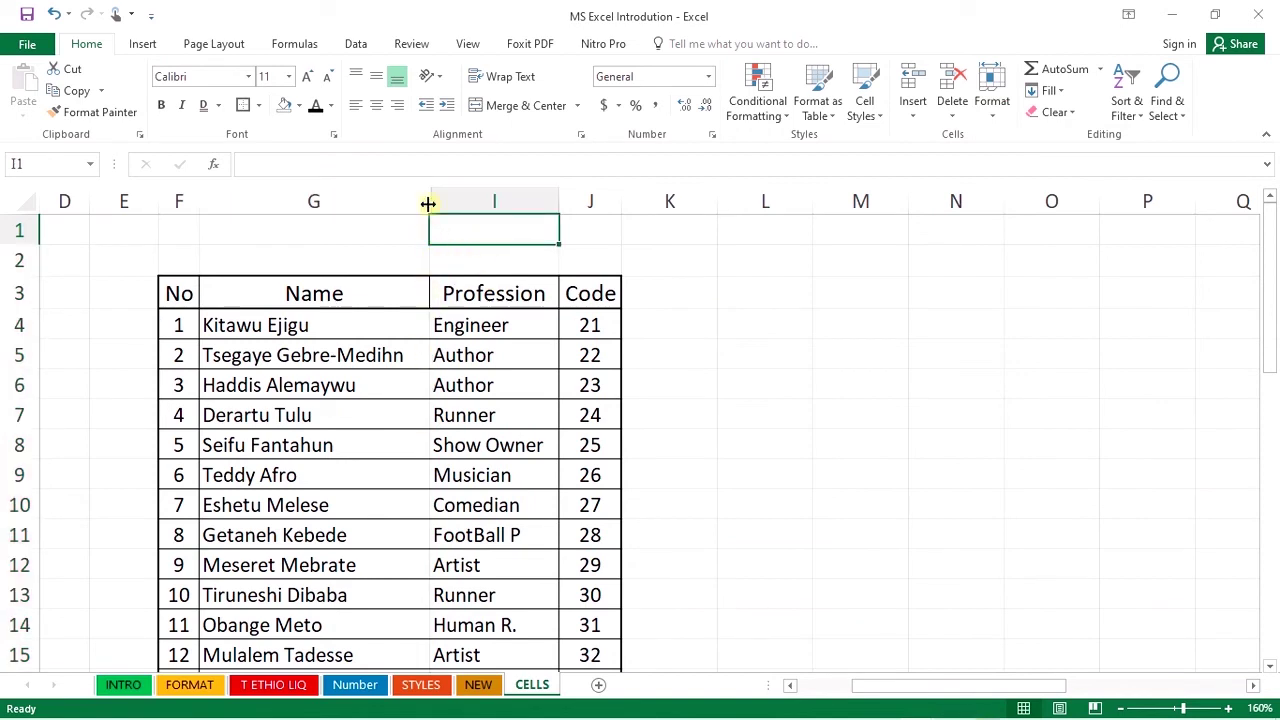
pyautogui.click(993, 100)
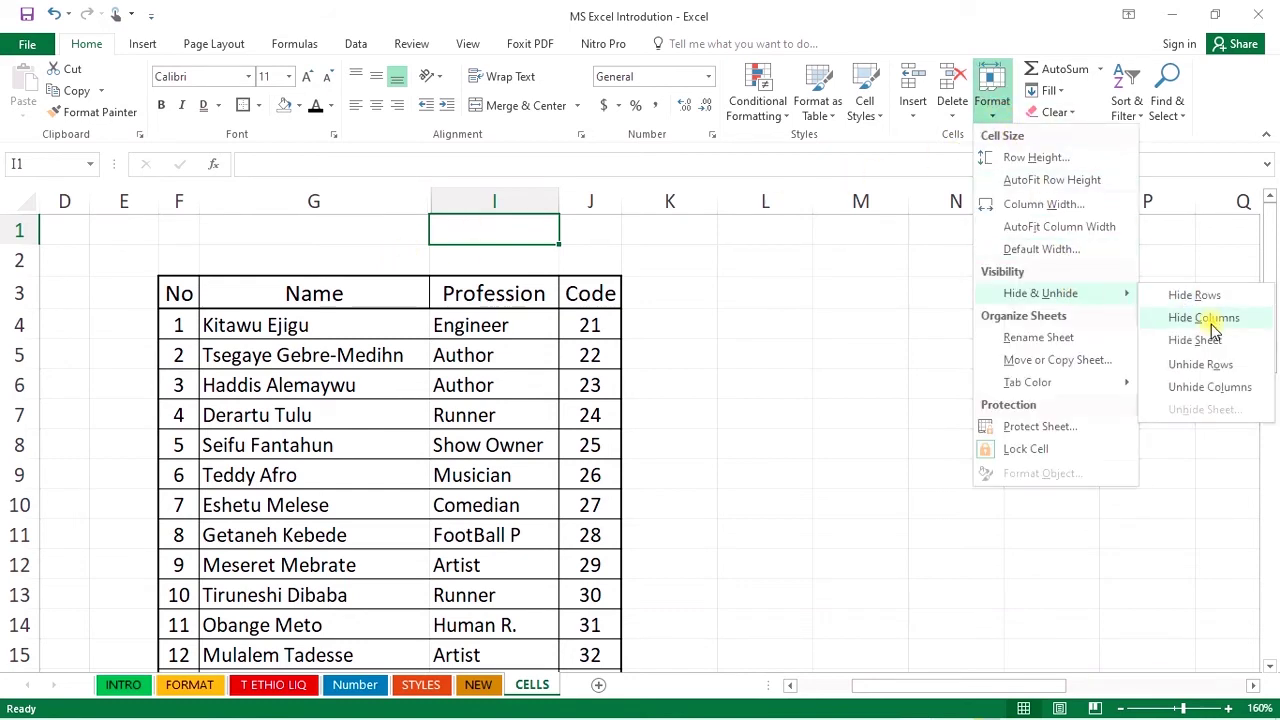
pyautogui.click(1220, 389)
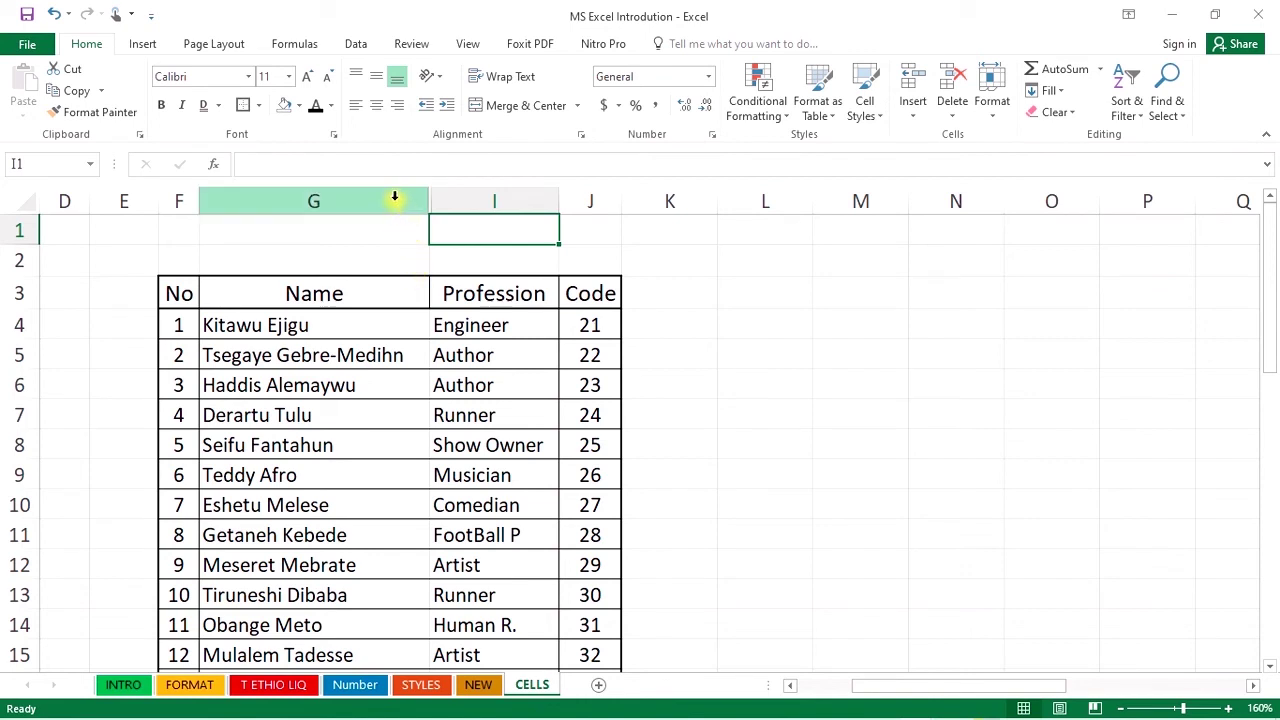
pyautogui.click(675, 248)
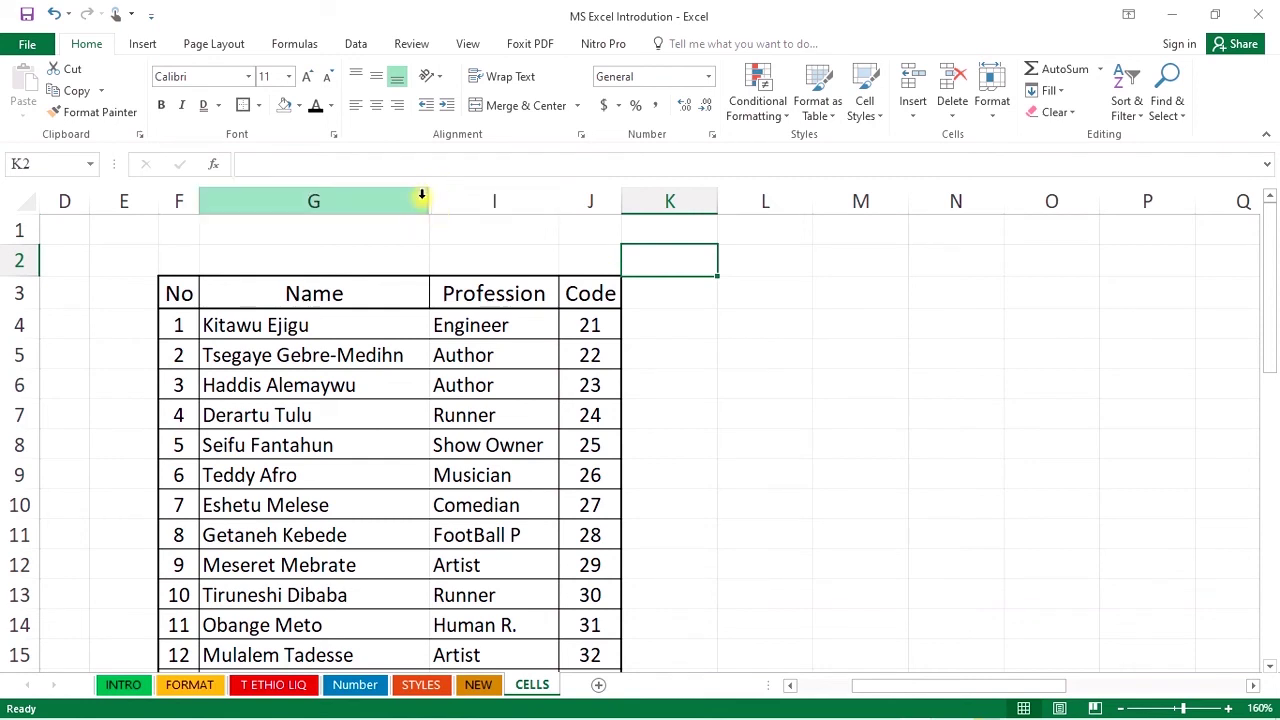
# Step: Select columns G through I and unhide the Sex column H
pyautogui.moveTo(397, 200); pyautogui.dragTo(530, 200)
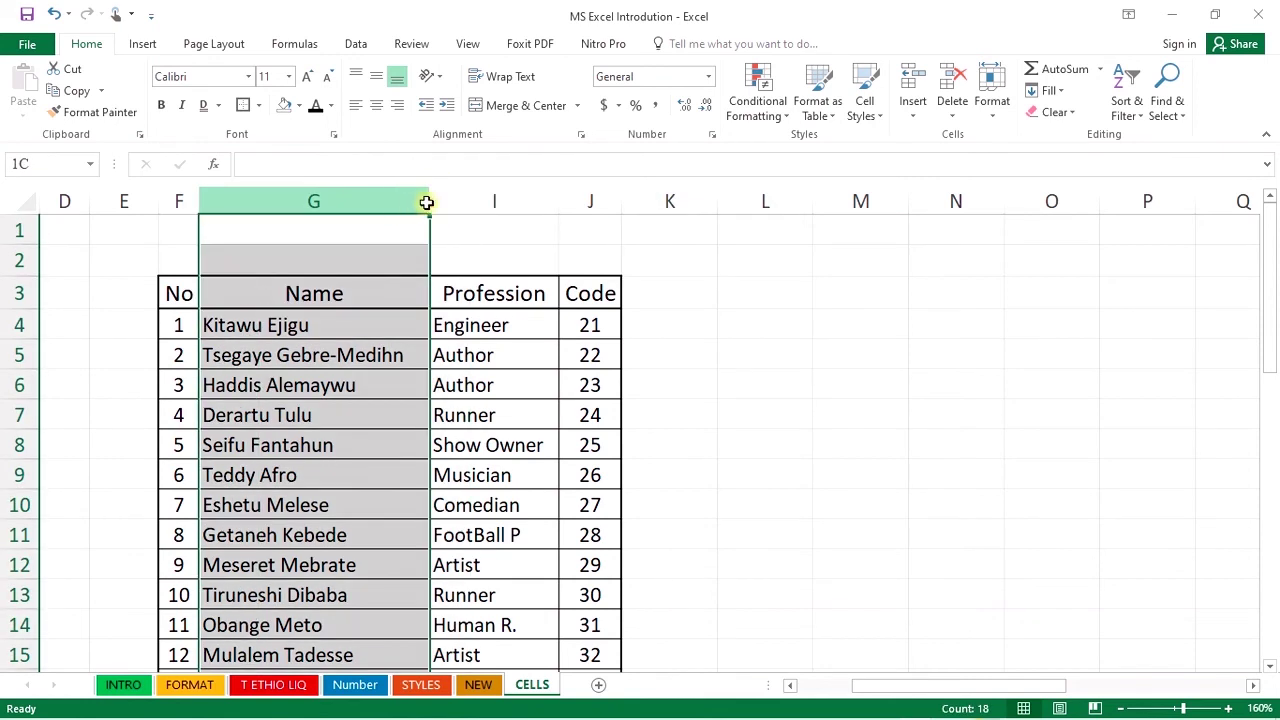
pyautogui.click(991, 90)
pyautogui.moveTo(1086, 311)
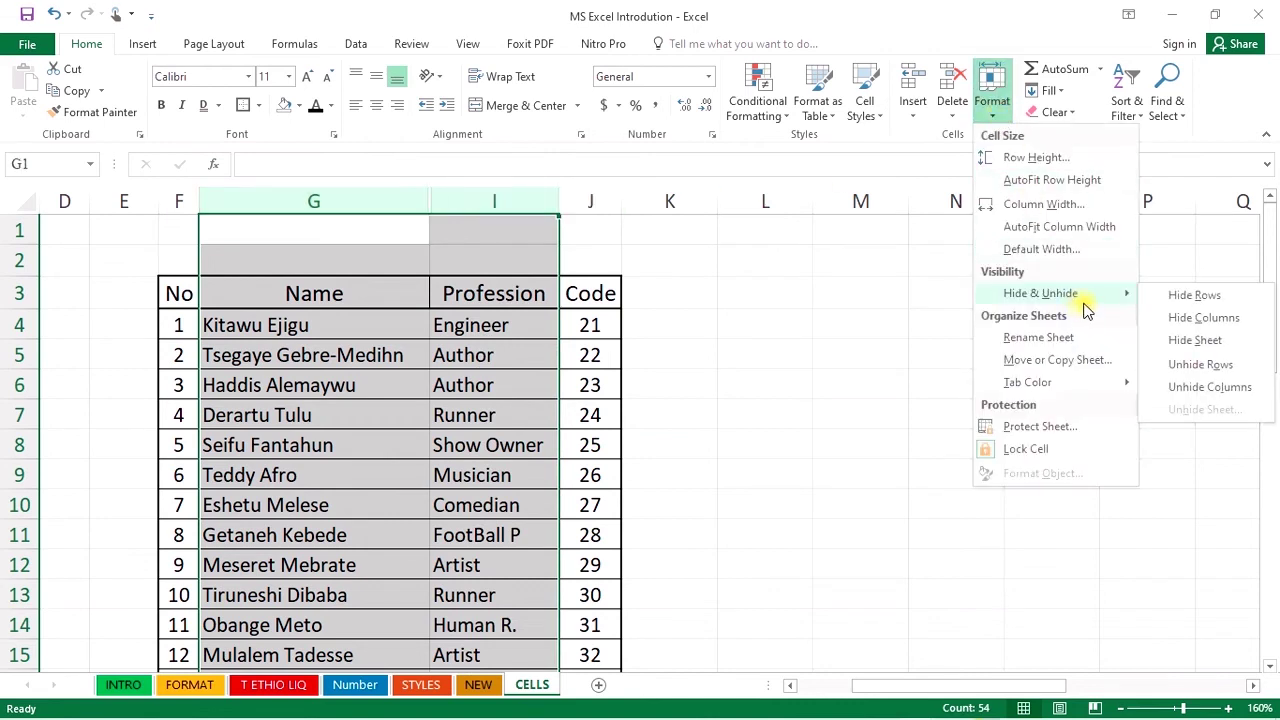
pyautogui.click(1203, 387)
pyautogui.click(519, 291)
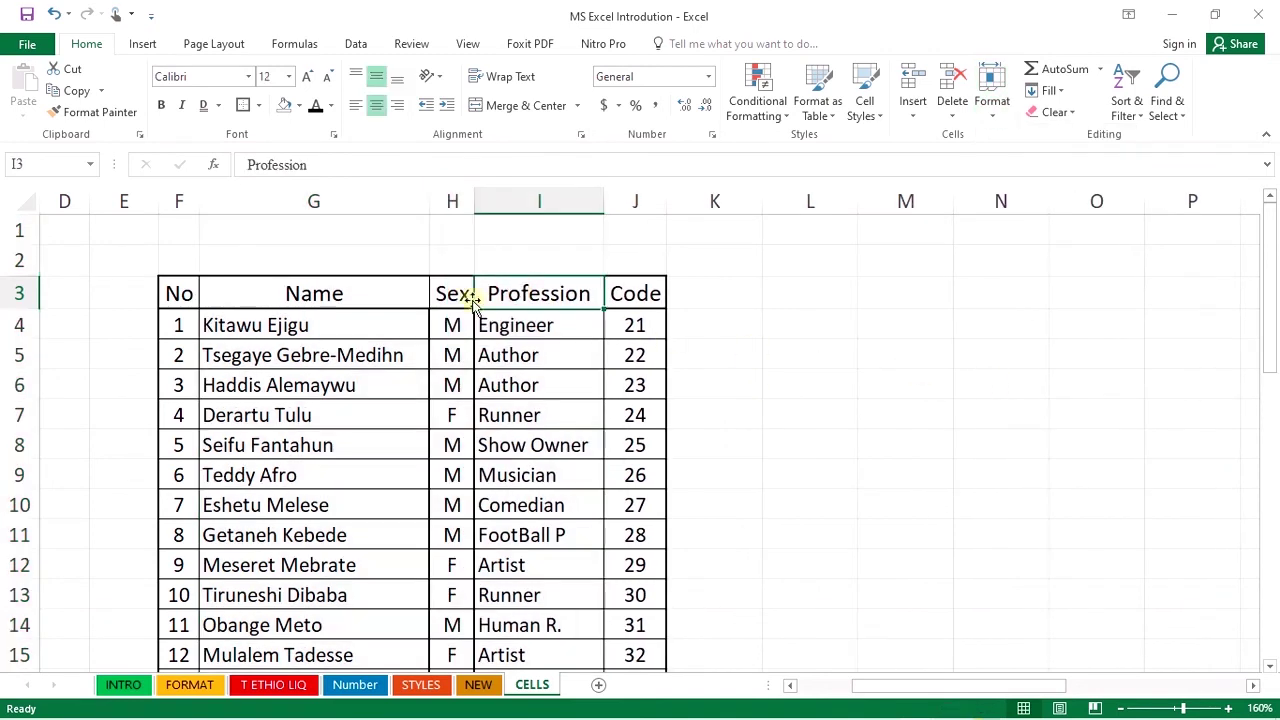
pyautogui.click(454, 294)
pyautogui.moveTo(316, 201); pyautogui.dragTo(500, 208)
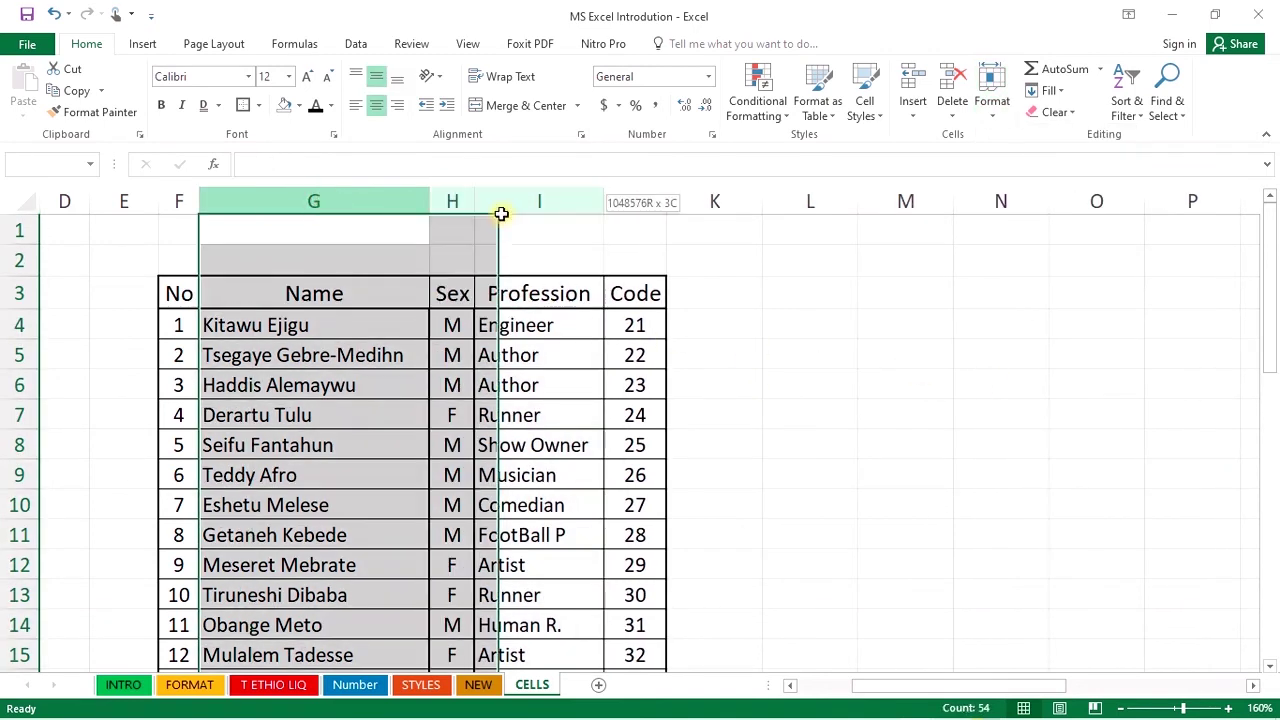
pyautogui.click(992, 100)
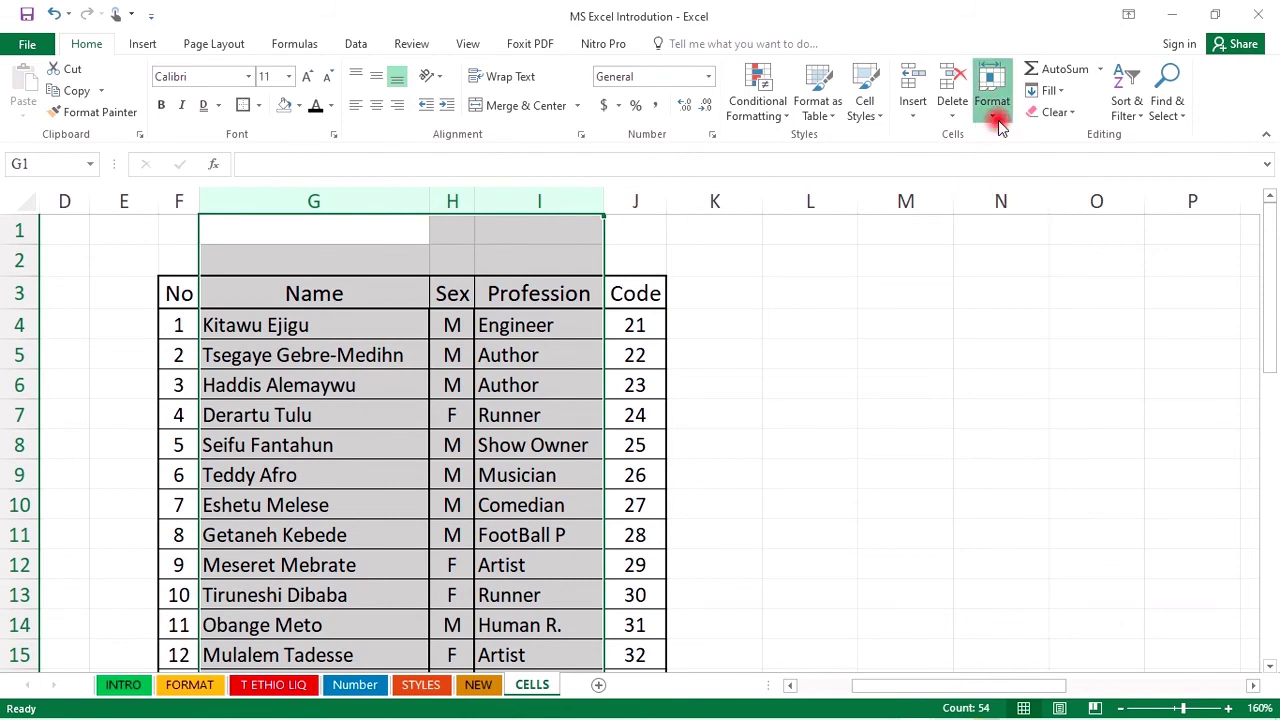
pyautogui.moveTo(1098, 308)
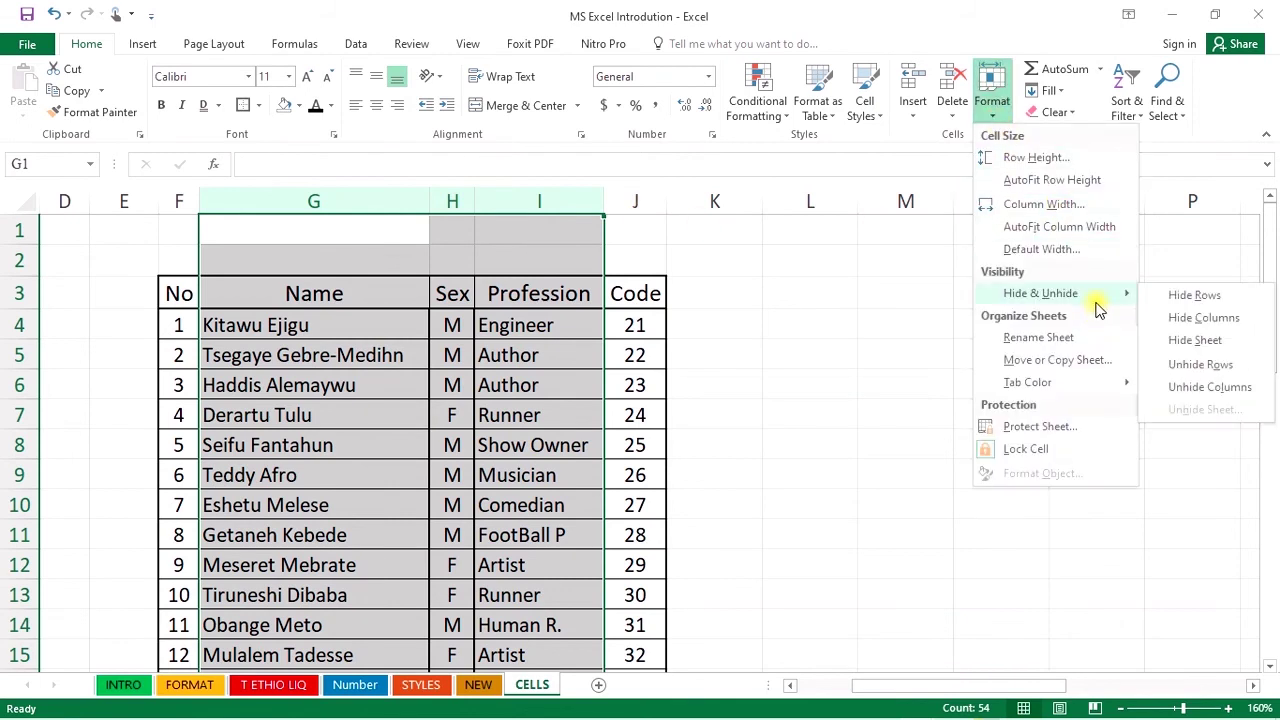
pyautogui.click(1215, 318)
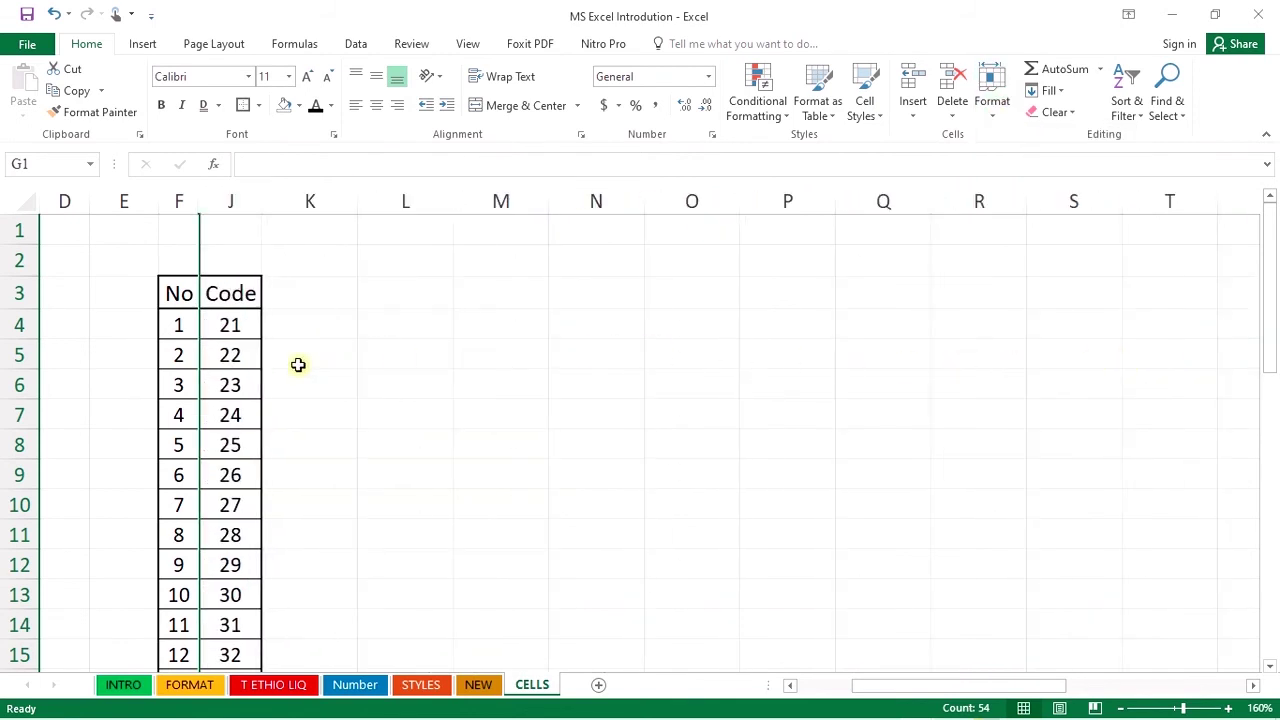
pyautogui.click(386, 314)
pyautogui.moveTo(183, 199); pyautogui.dragTo(222, 197)
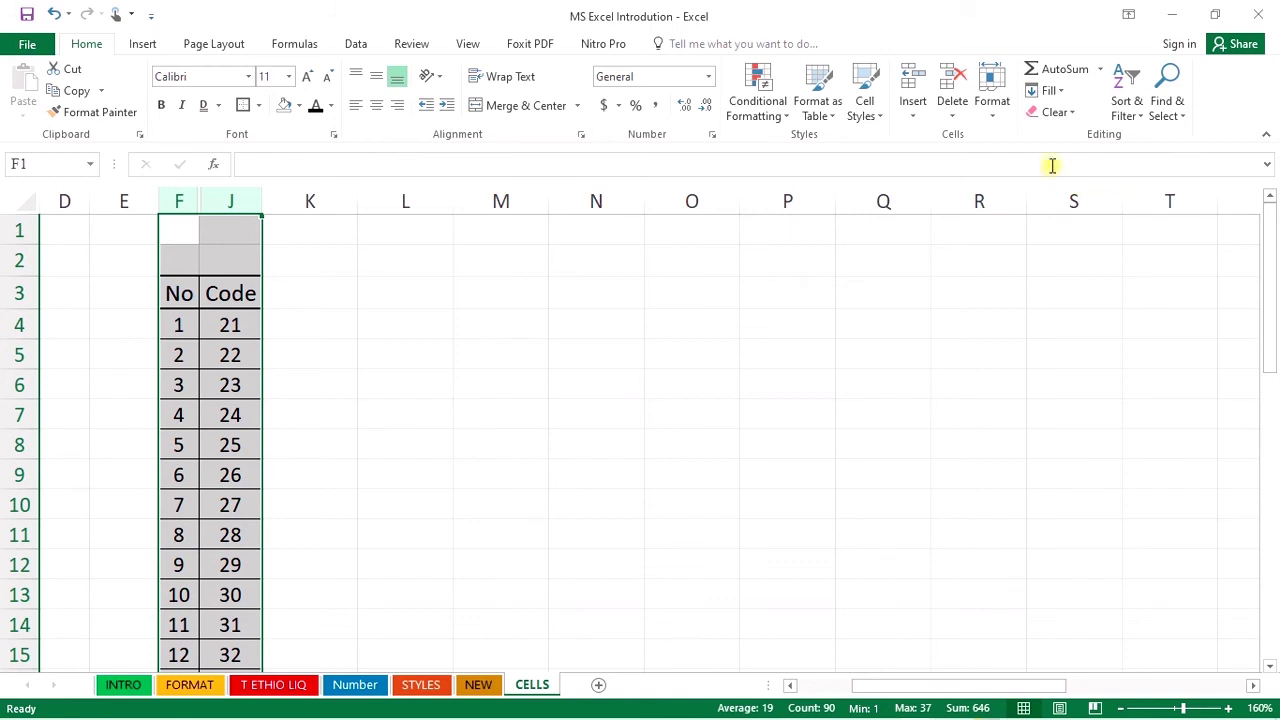
pyautogui.click(990, 105)
pyautogui.moveTo(1092, 297)
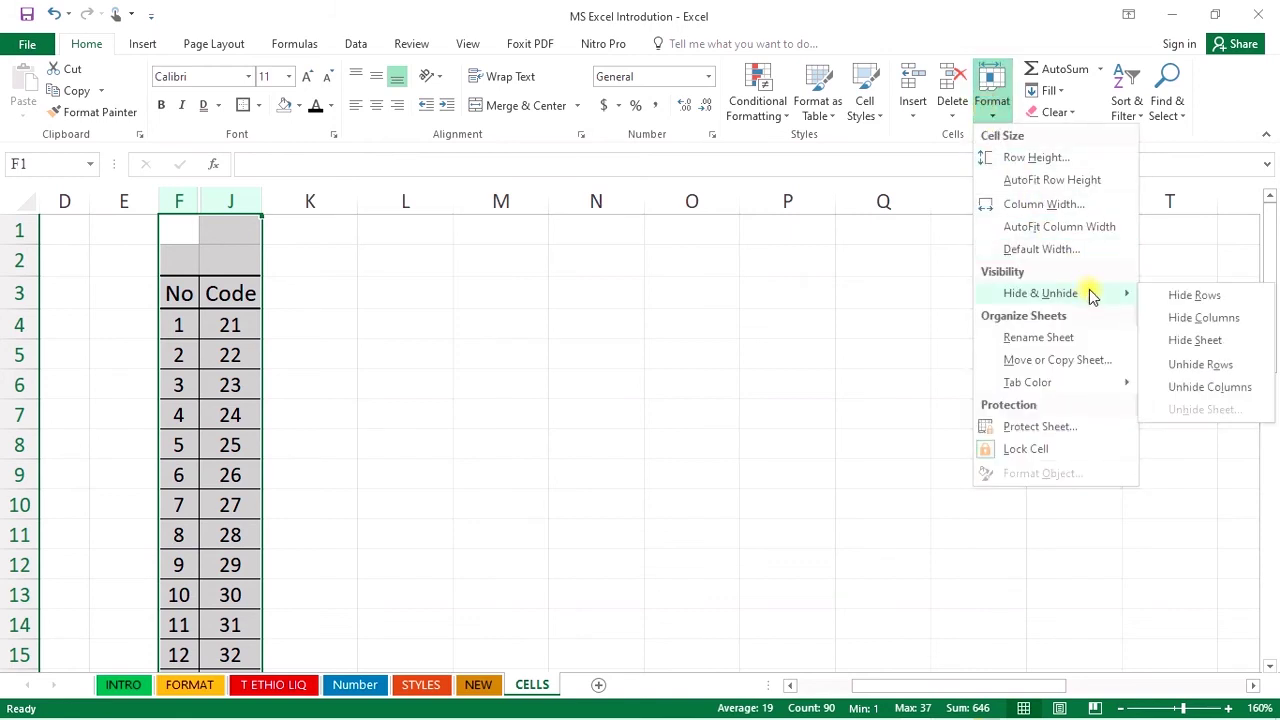
pyautogui.click(1206, 386)
pyautogui.click(827, 335)
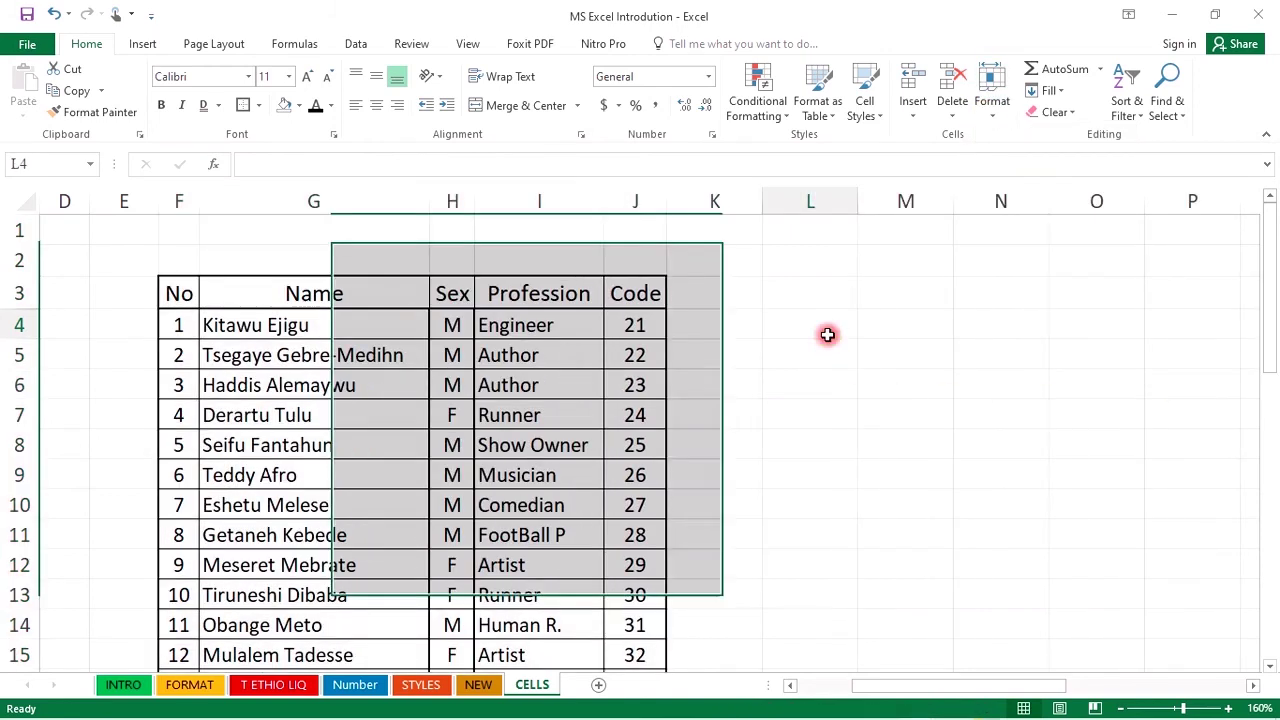
pyautogui.scroll(-1, 343, 386)
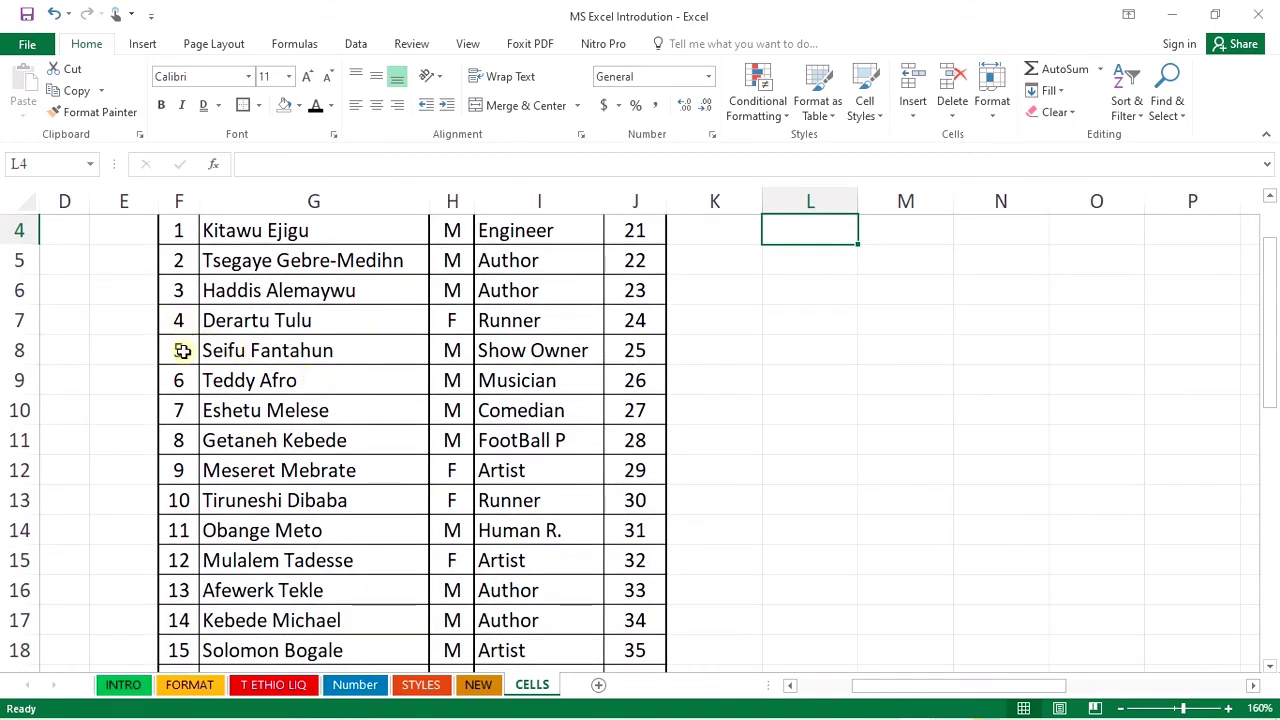
pyautogui.moveTo(16, 320); pyautogui.dragTo(16, 345)
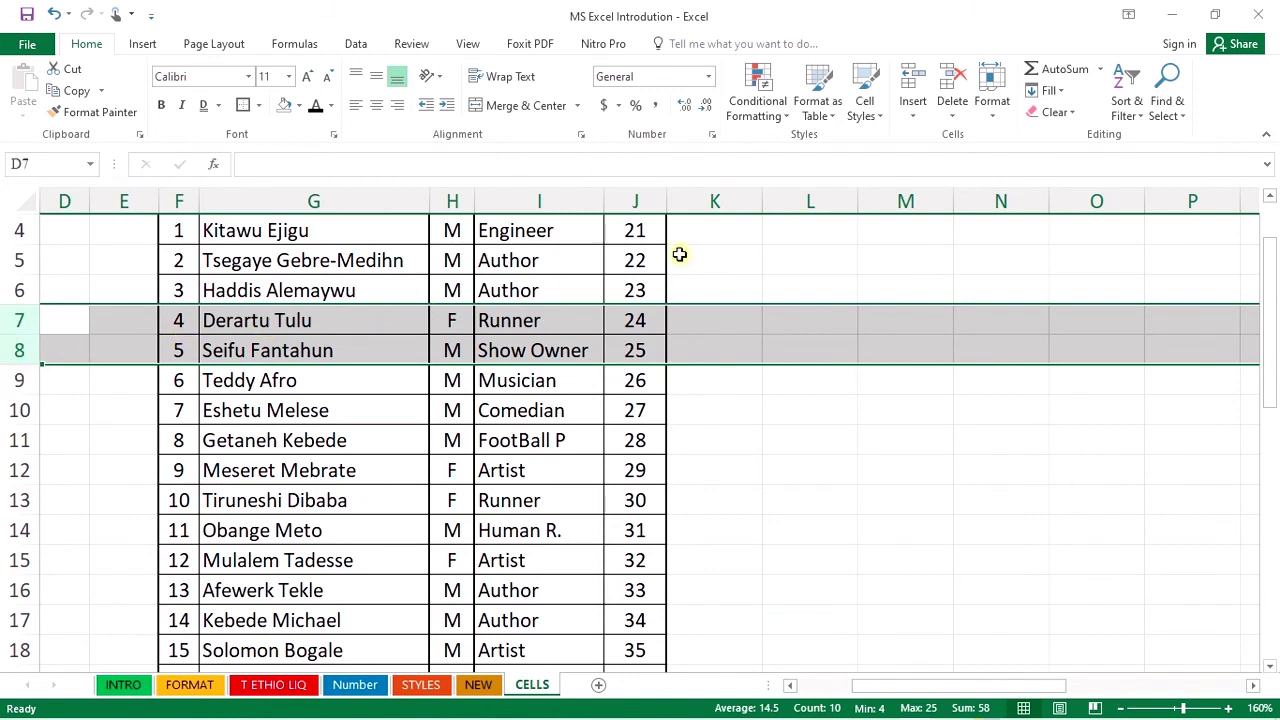
pyautogui.click(988, 118)
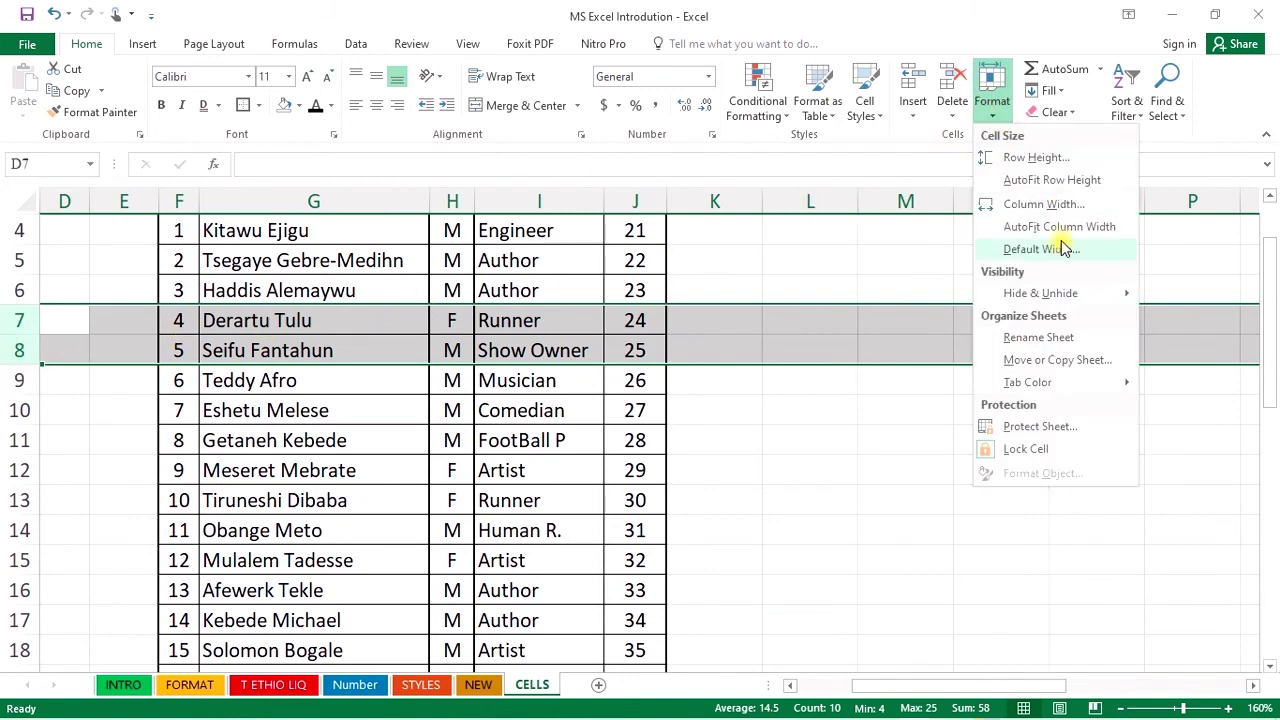
pyautogui.moveTo(1068, 299)
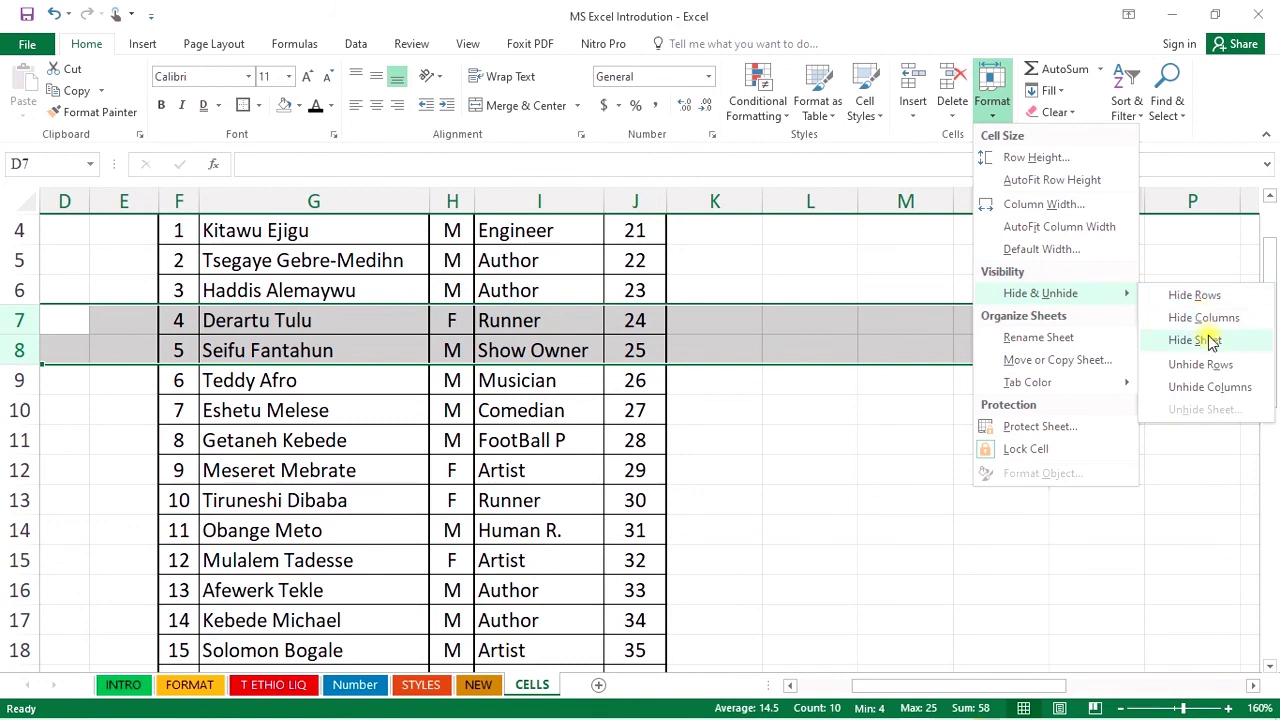
pyautogui.click(1200, 295)
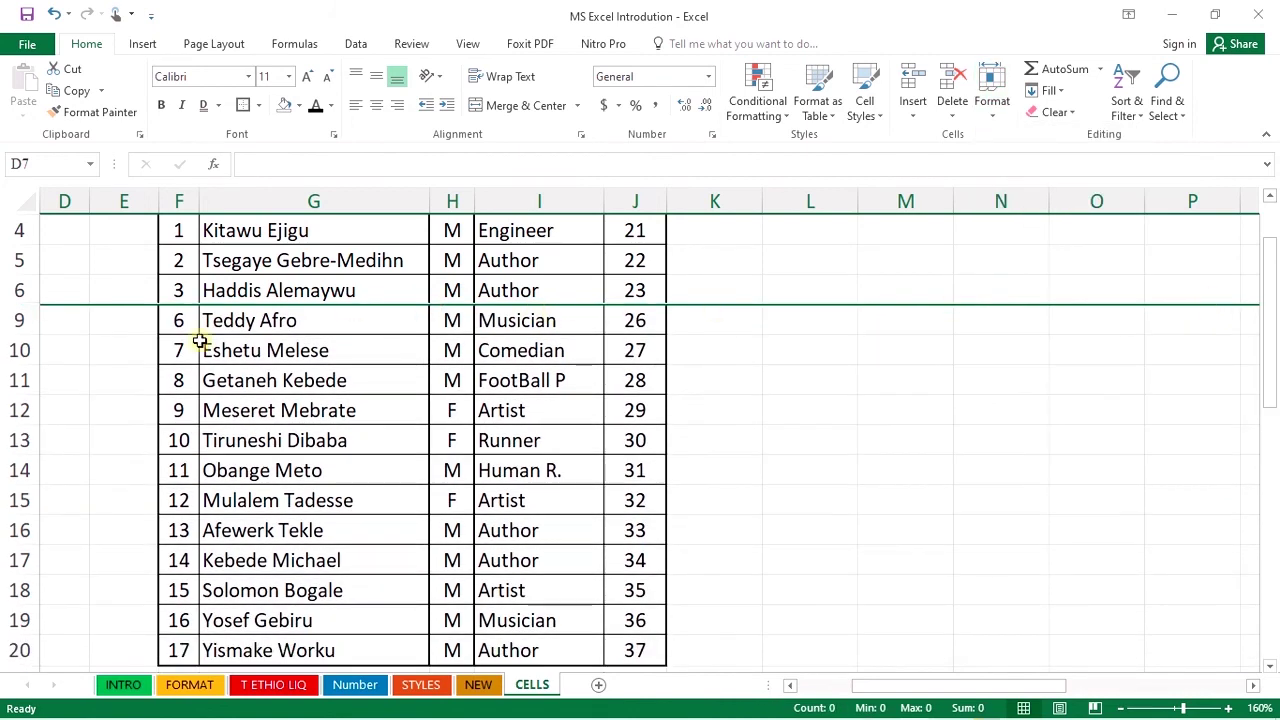
pyautogui.click(202, 343)
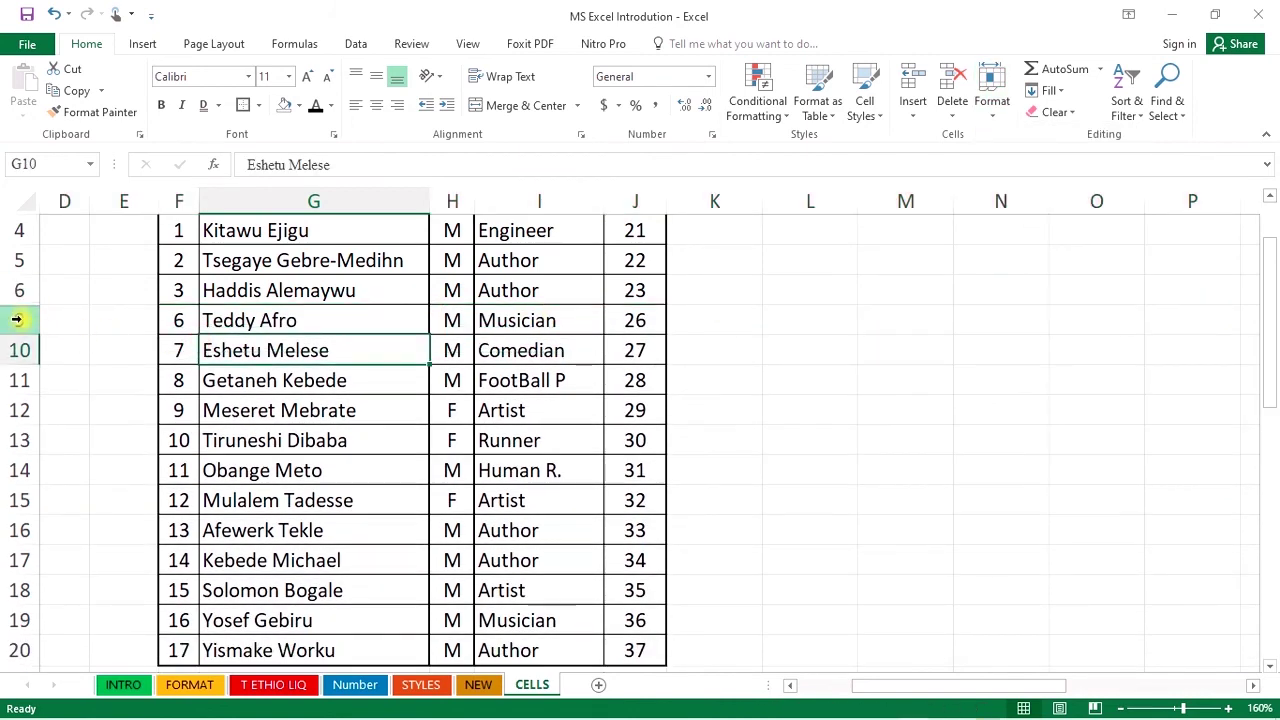
pyautogui.moveTo(22, 290); pyautogui.dragTo(22, 318)
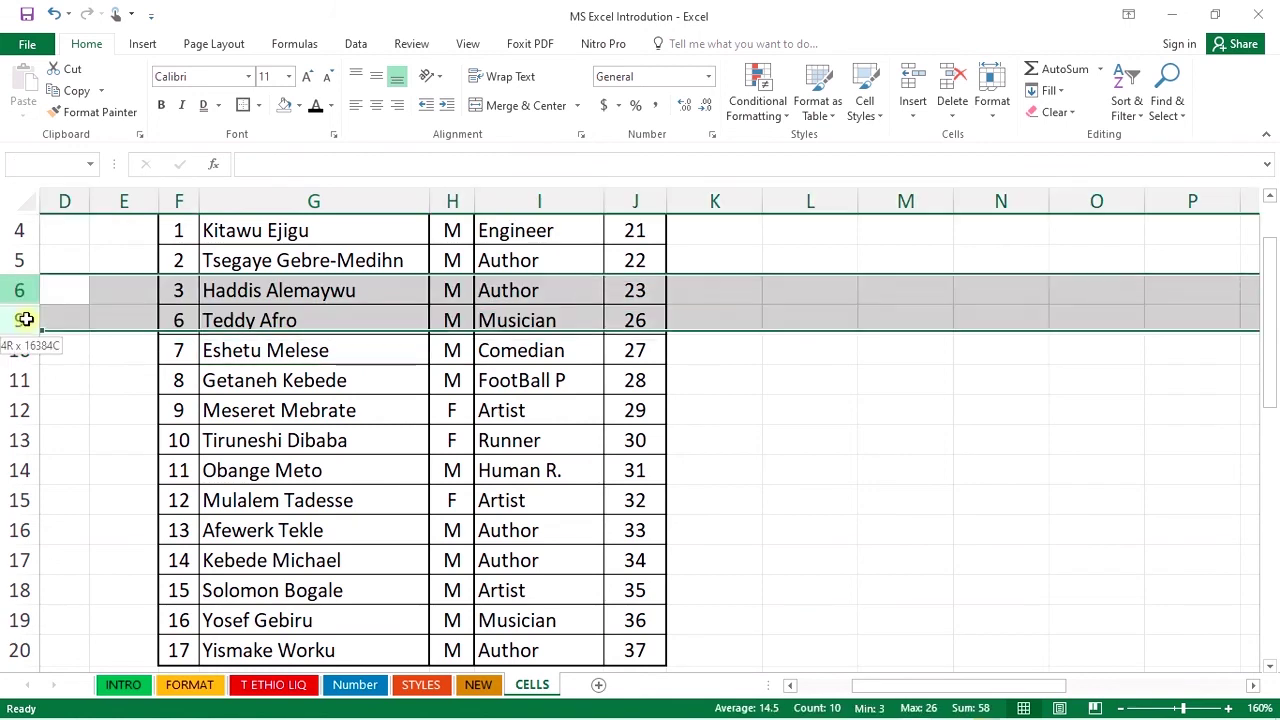
pyautogui.click(992, 88)
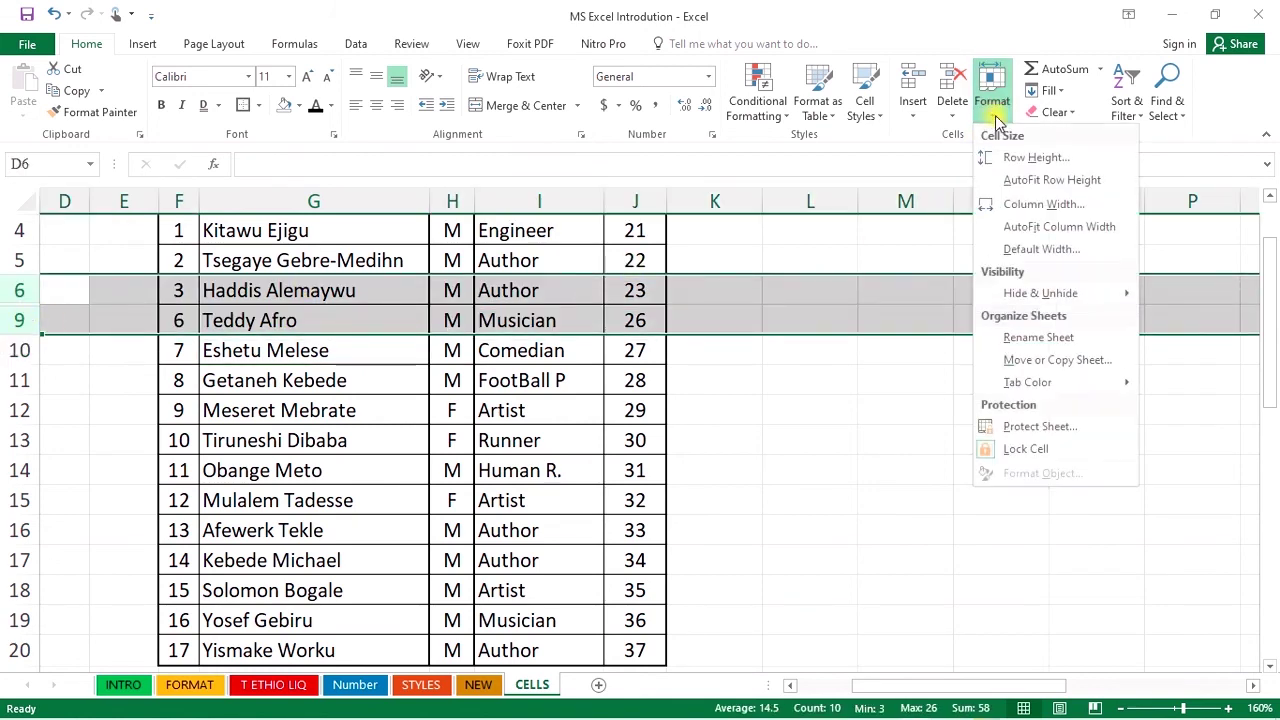
pyautogui.moveTo(1076, 300)
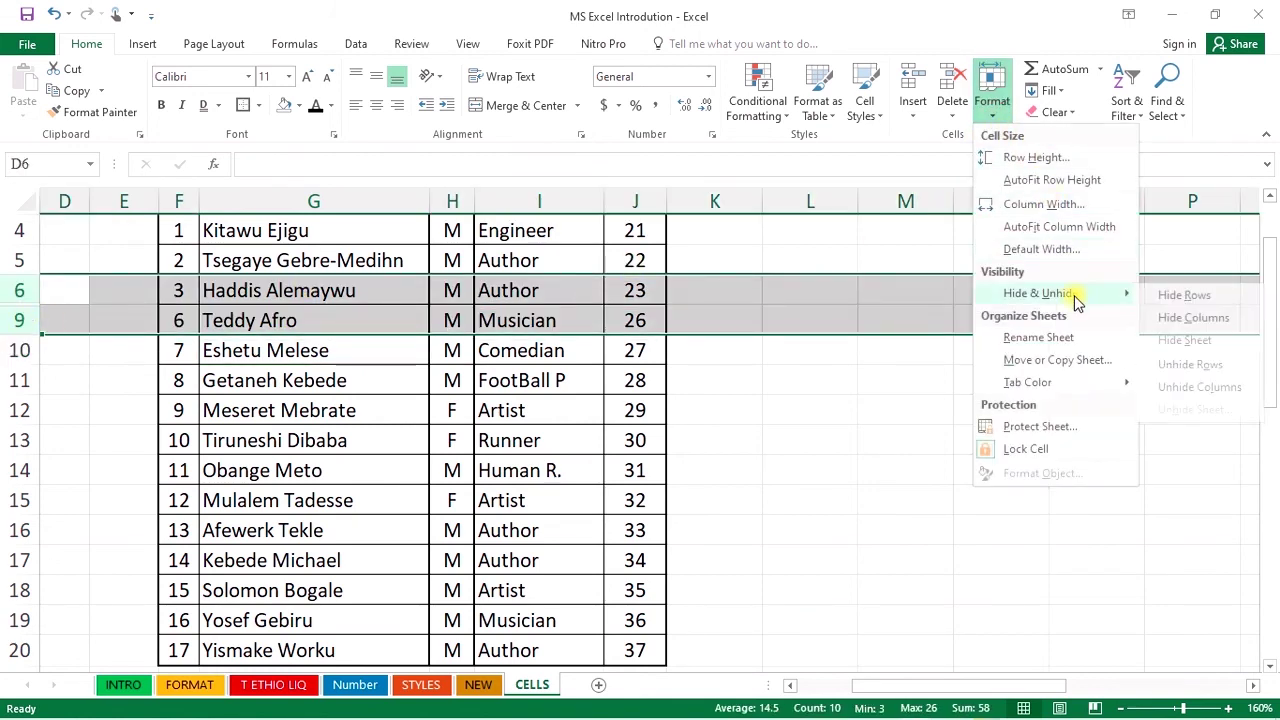
pyautogui.click(1228, 364)
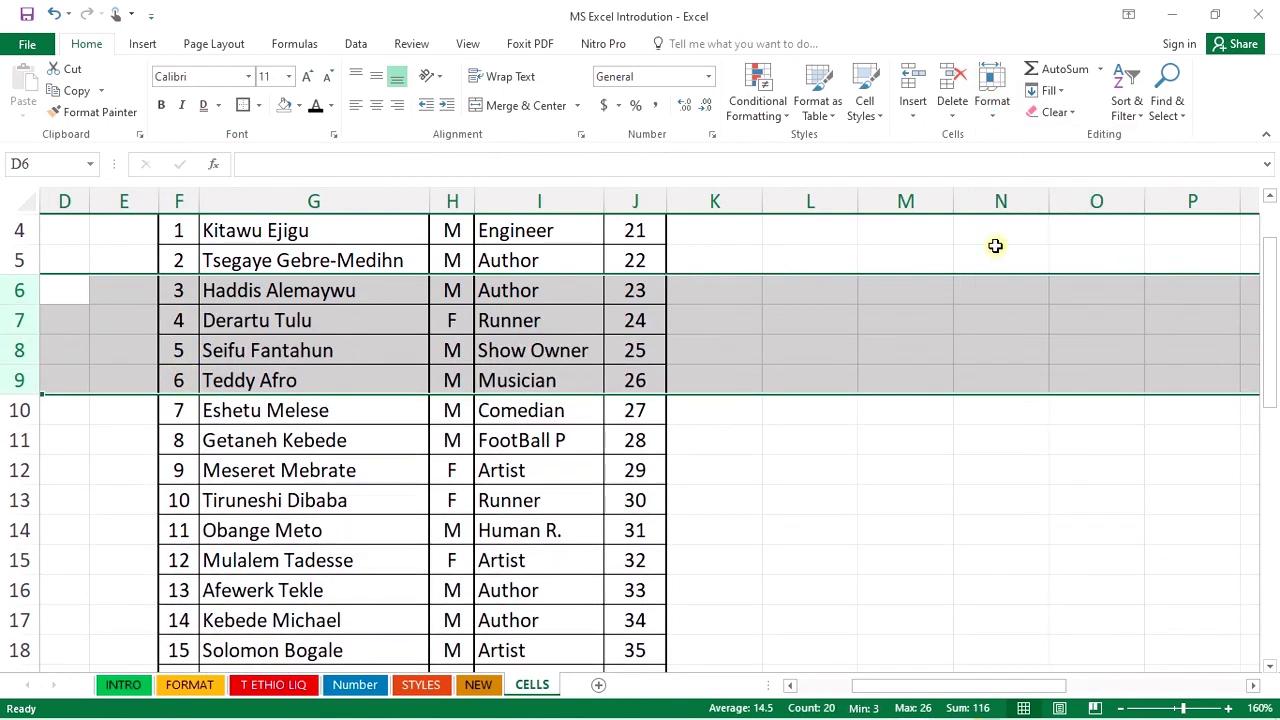
pyautogui.click(992, 95)
pyautogui.moveTo(1107, 304)
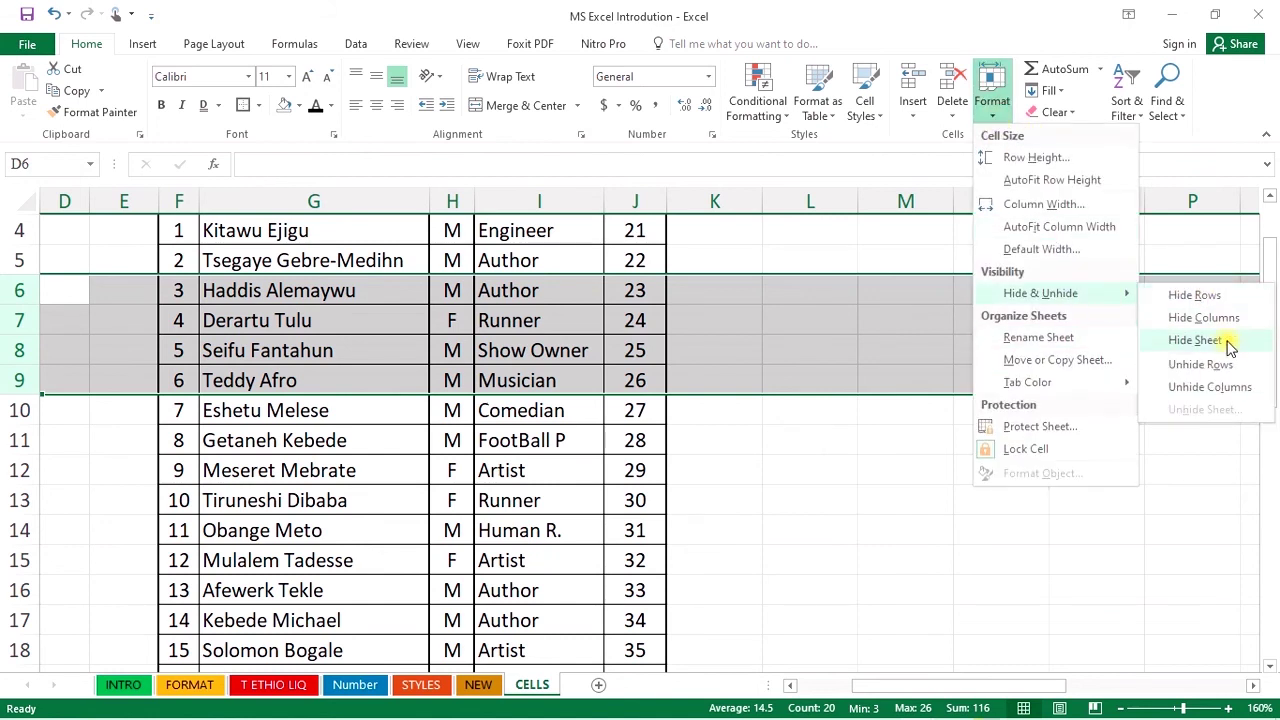
pyautogui.click(820, 463)
pyautogui.click(820, 463)
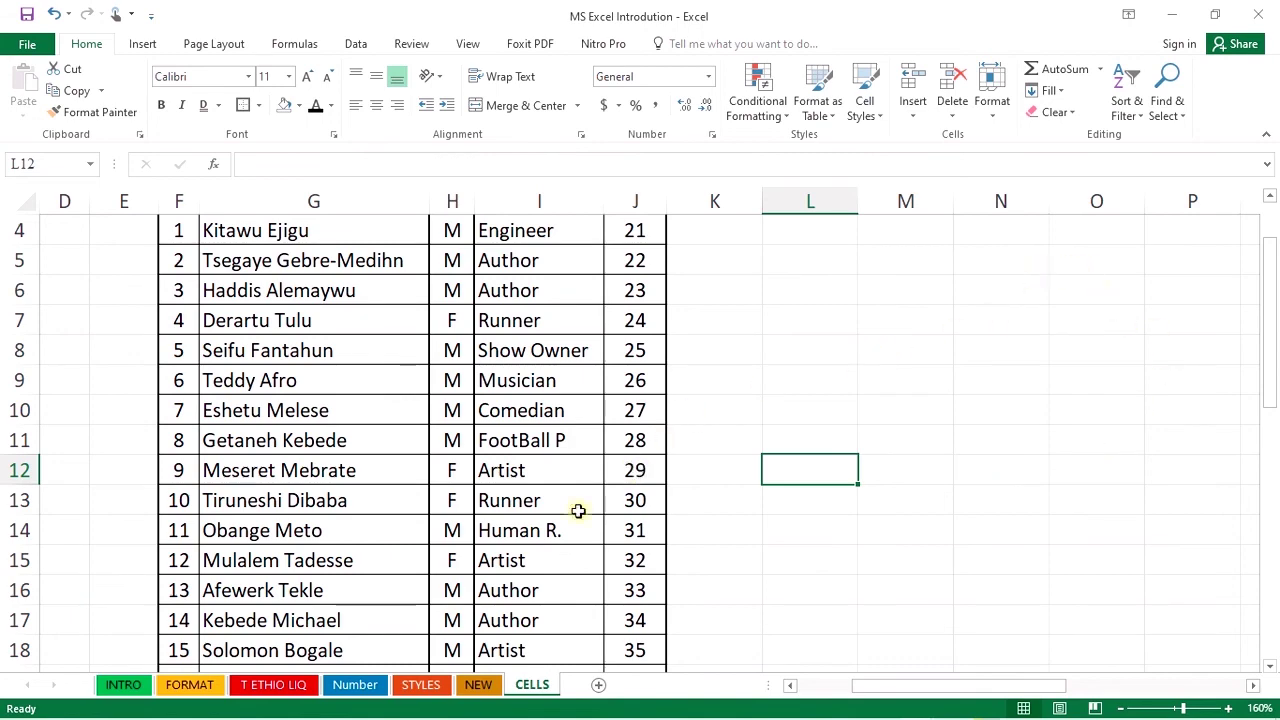
# Step: Hide the empty NEW worksheet with Format > Hide & Unhide > Hide Sheet
pyautogui.click(480, 680)
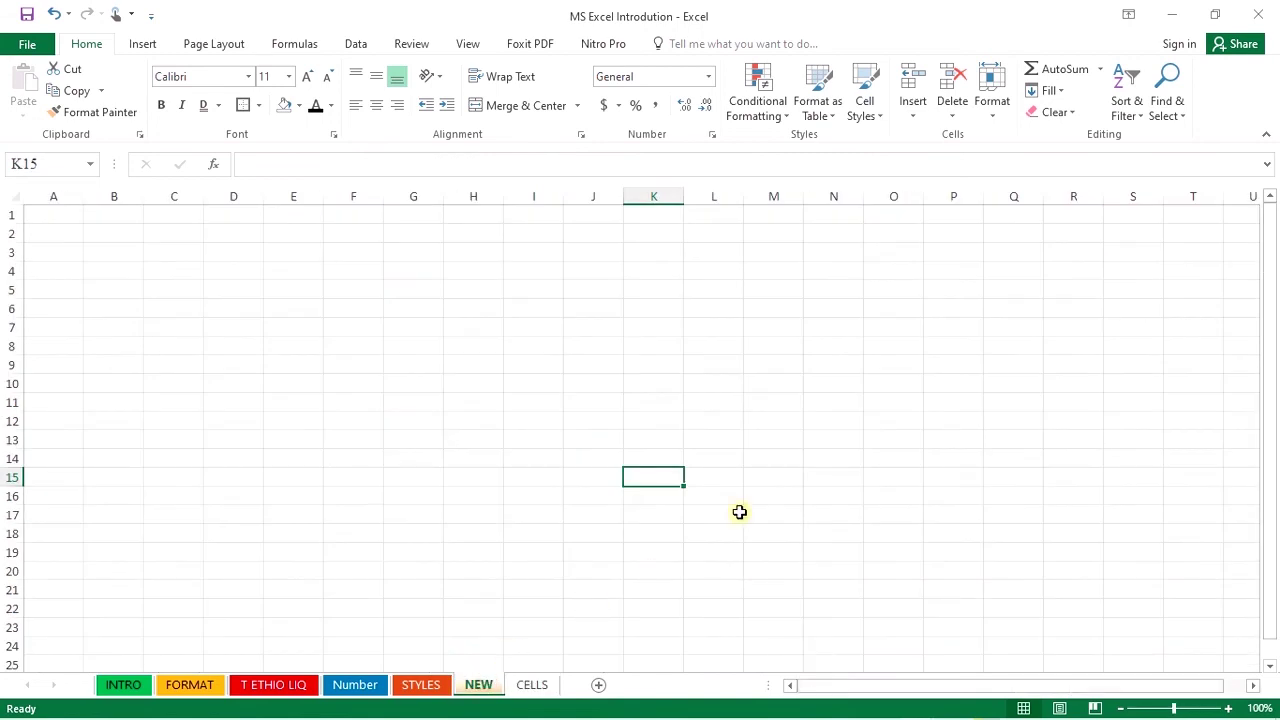
pyautogui.click(993, 108)
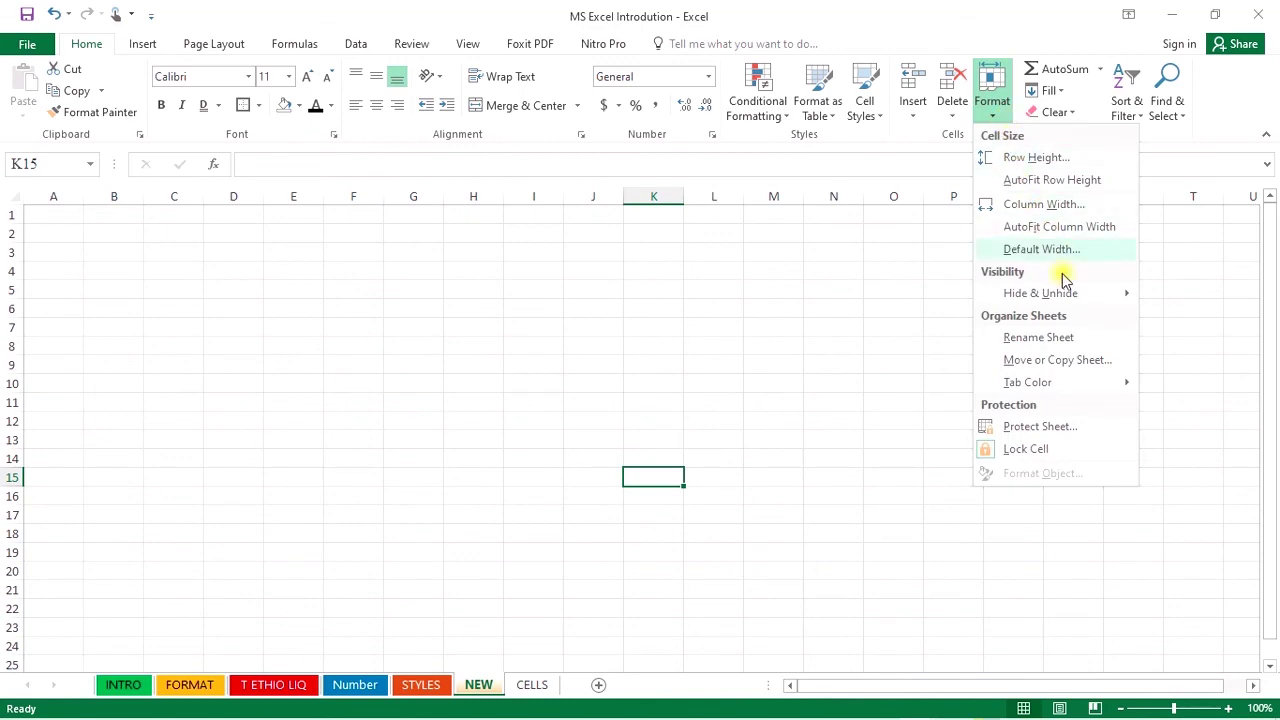
pyautogui.moveTo(1075, 303)
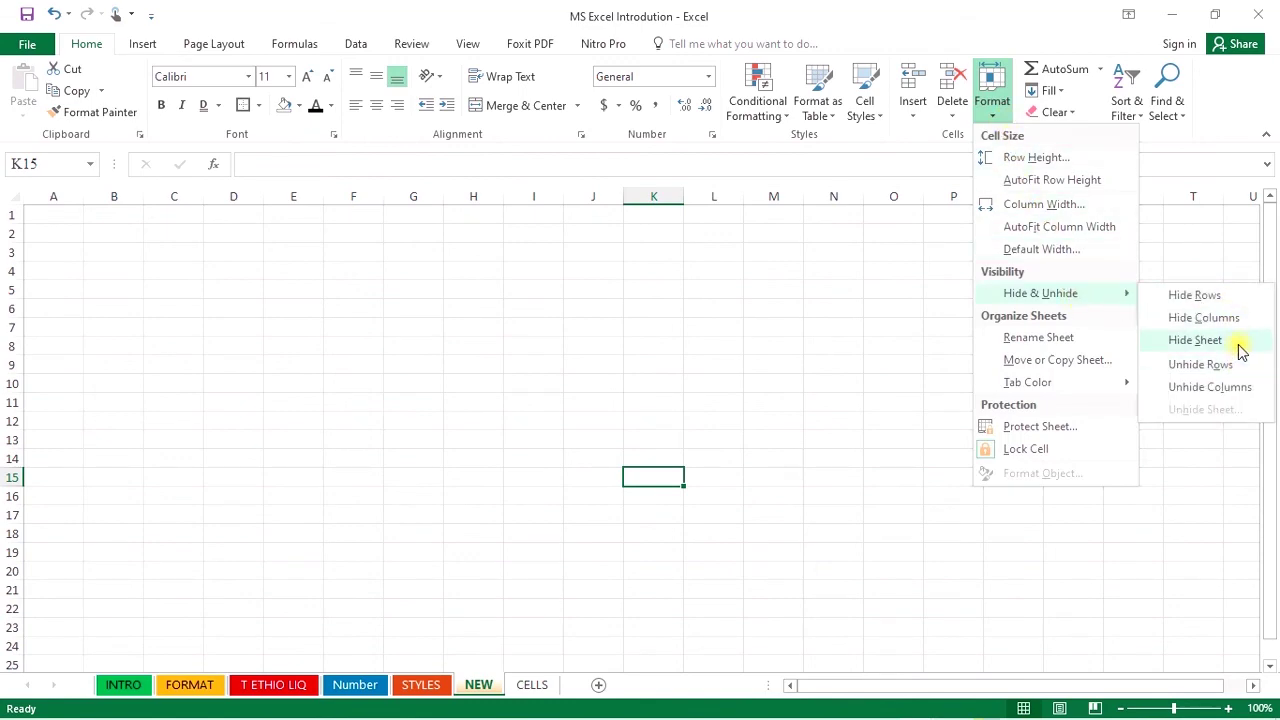
pyautogui.click(1235, 345)
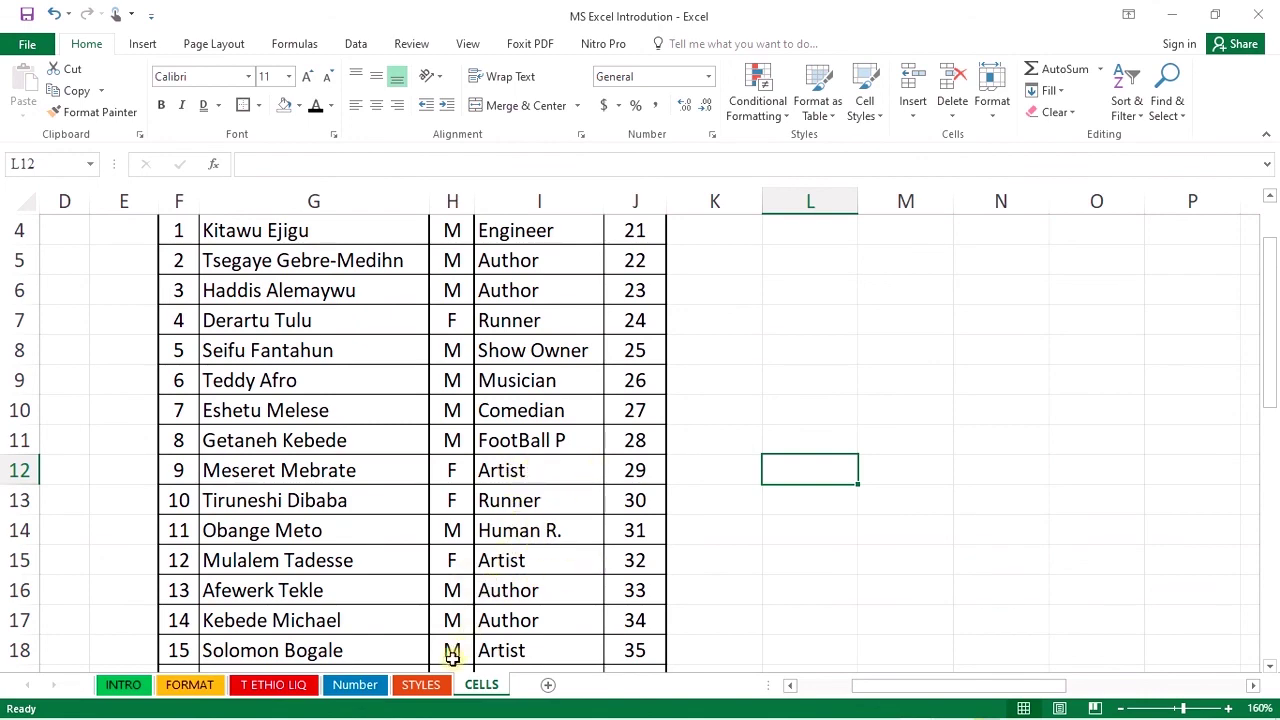
# Step: Hide the STYLES worksheet the same way
pyautogui.click(428, 684)
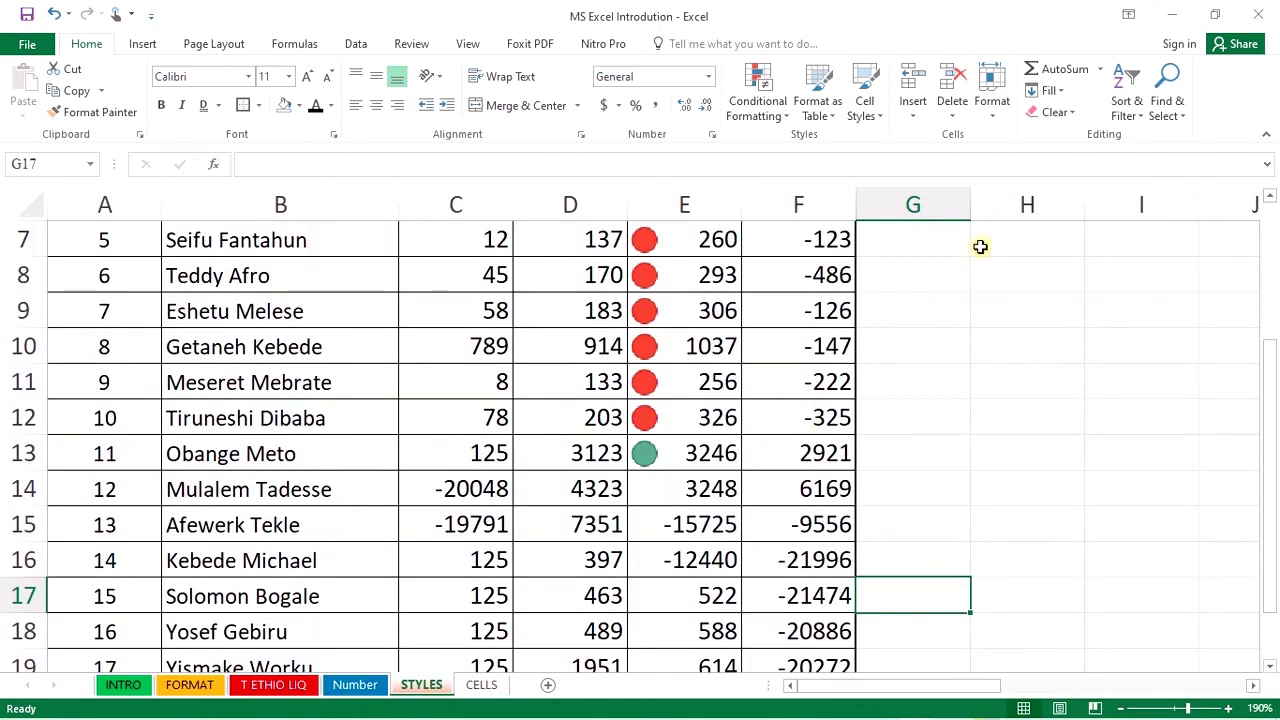
pyautogui.click(995, 118)
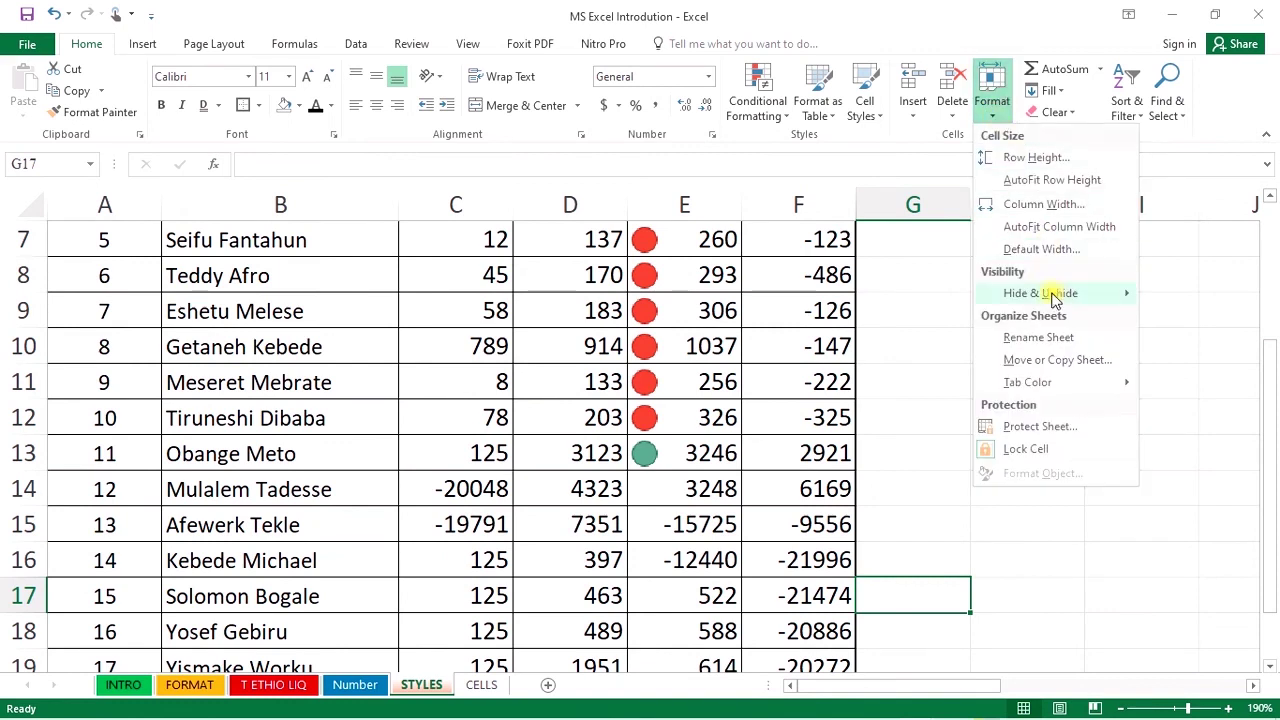
pyautogui.moveTo(1060, 293)
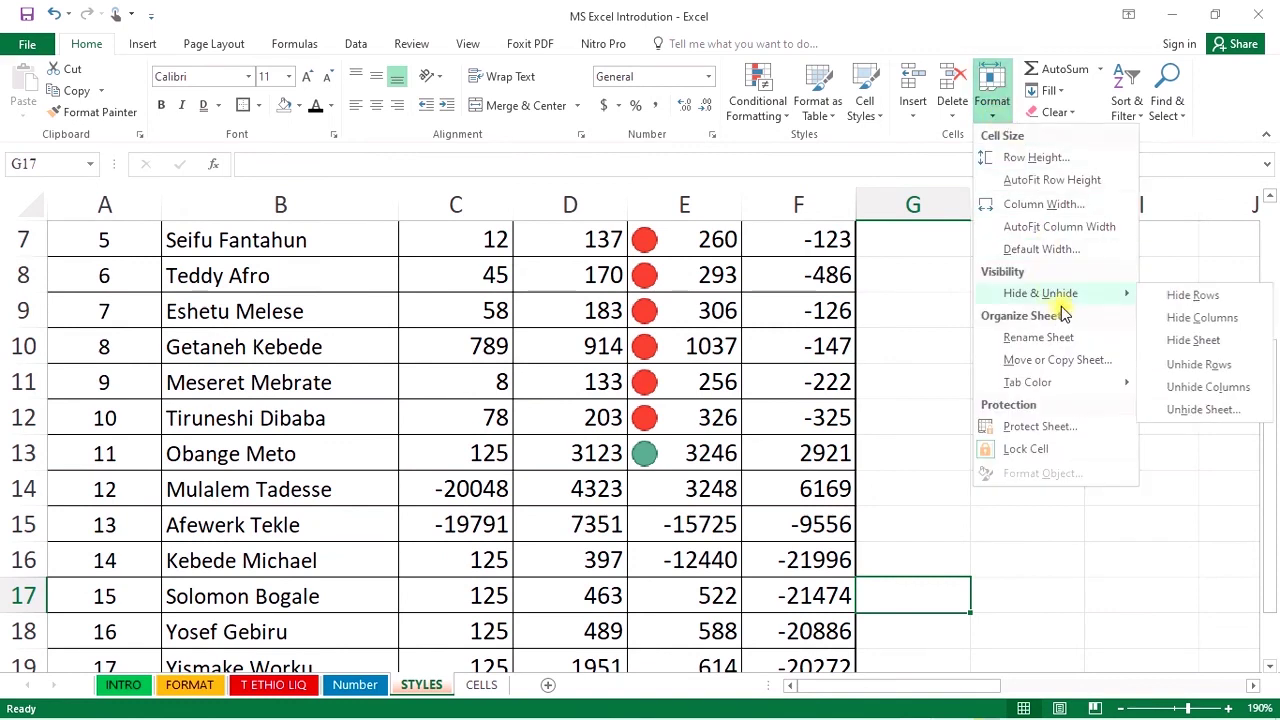
pyautogui.click(1210, 343)
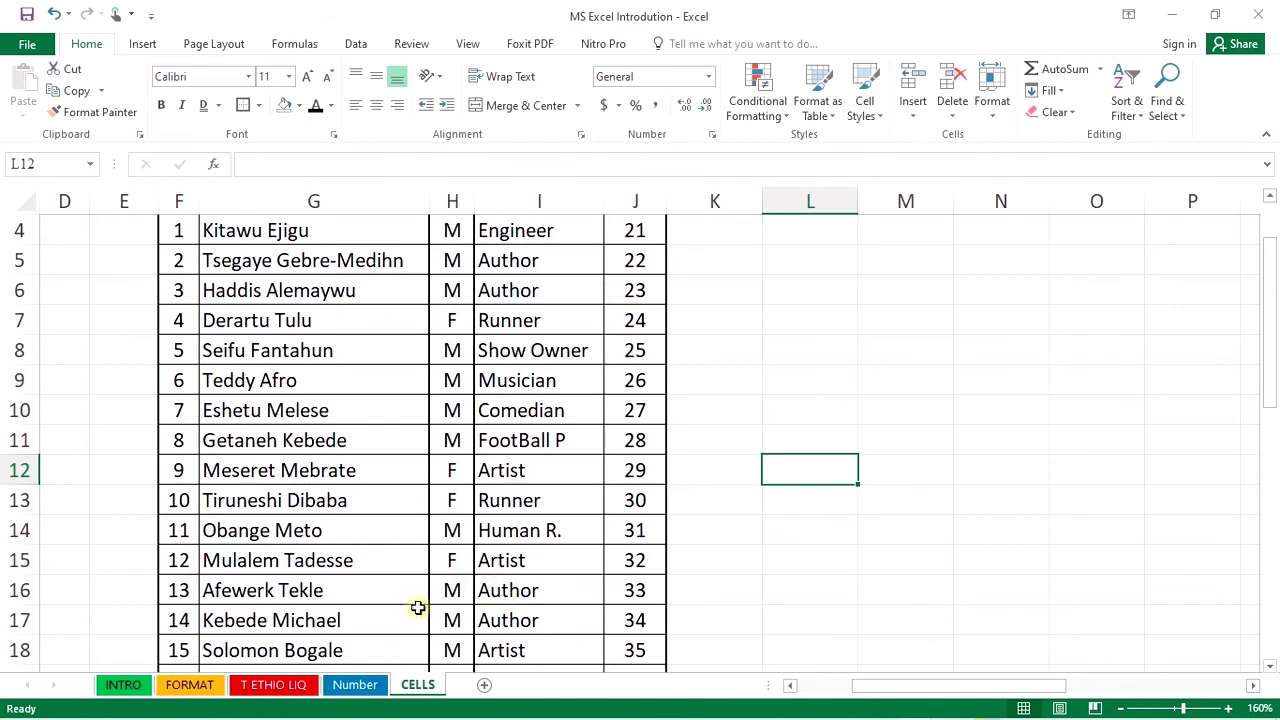
# Step: Unhide the STYLES sheet from the sheet-tab right-click Unhide list
pyautogui.rightClick(427, 690)
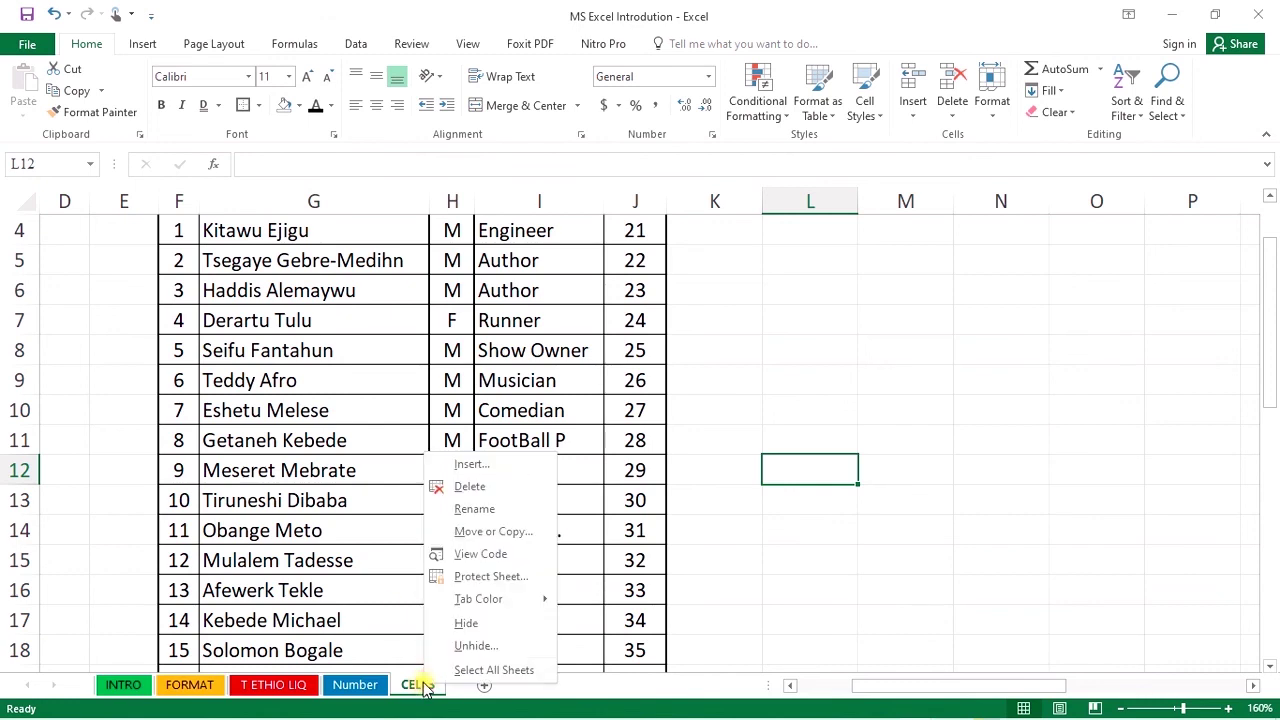
pyautogui.click(468, 646)
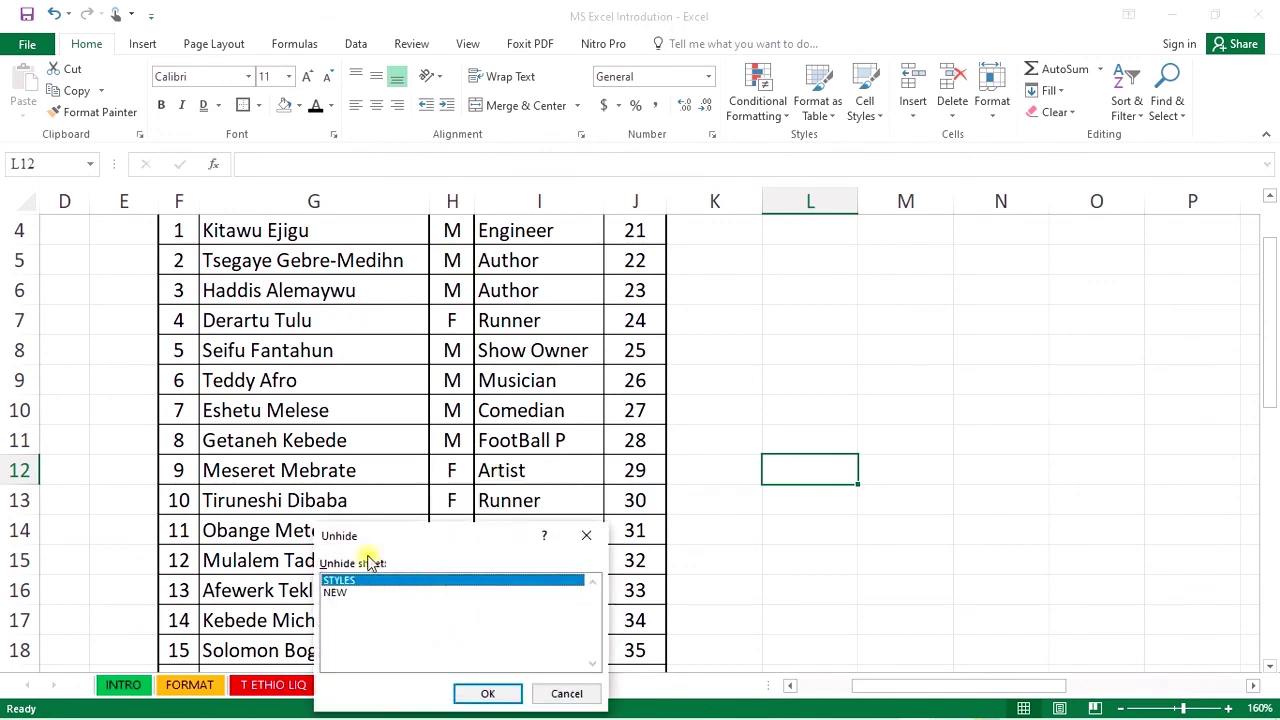
pyautogui.moveTo(387, 541); pyautogui.dragTo(530, 251)
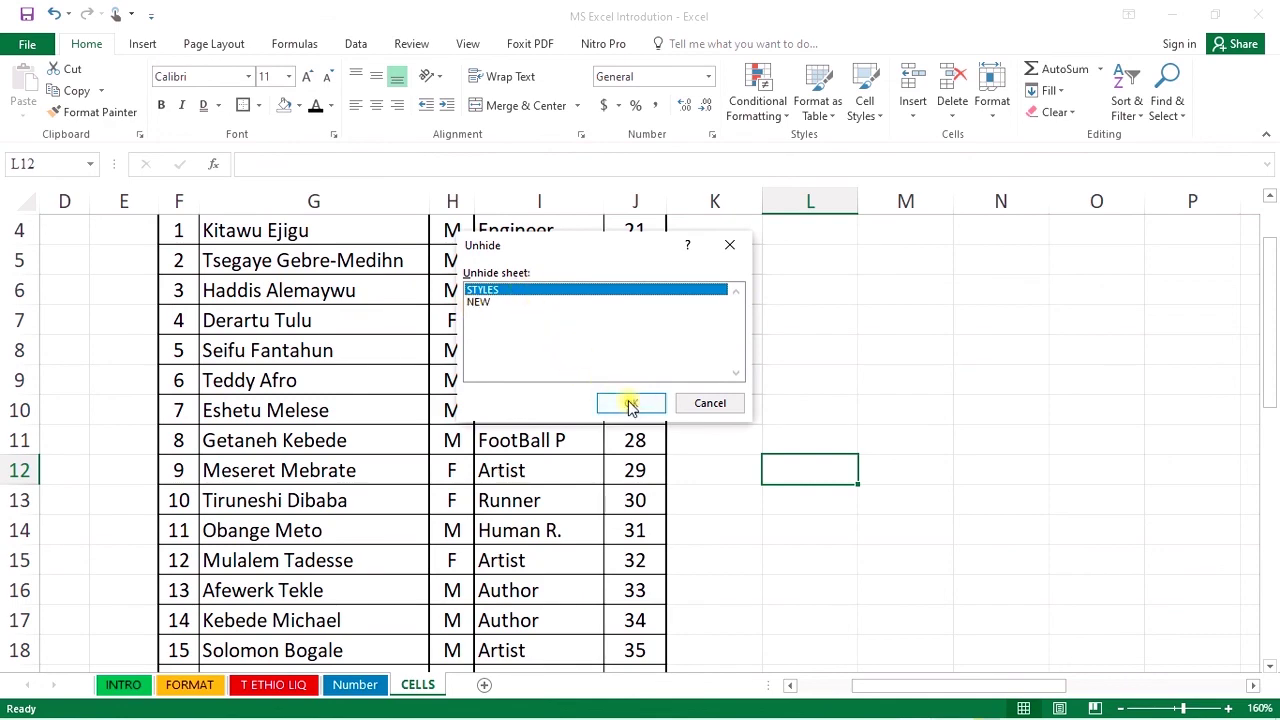
pyautogui.click(631, 405)
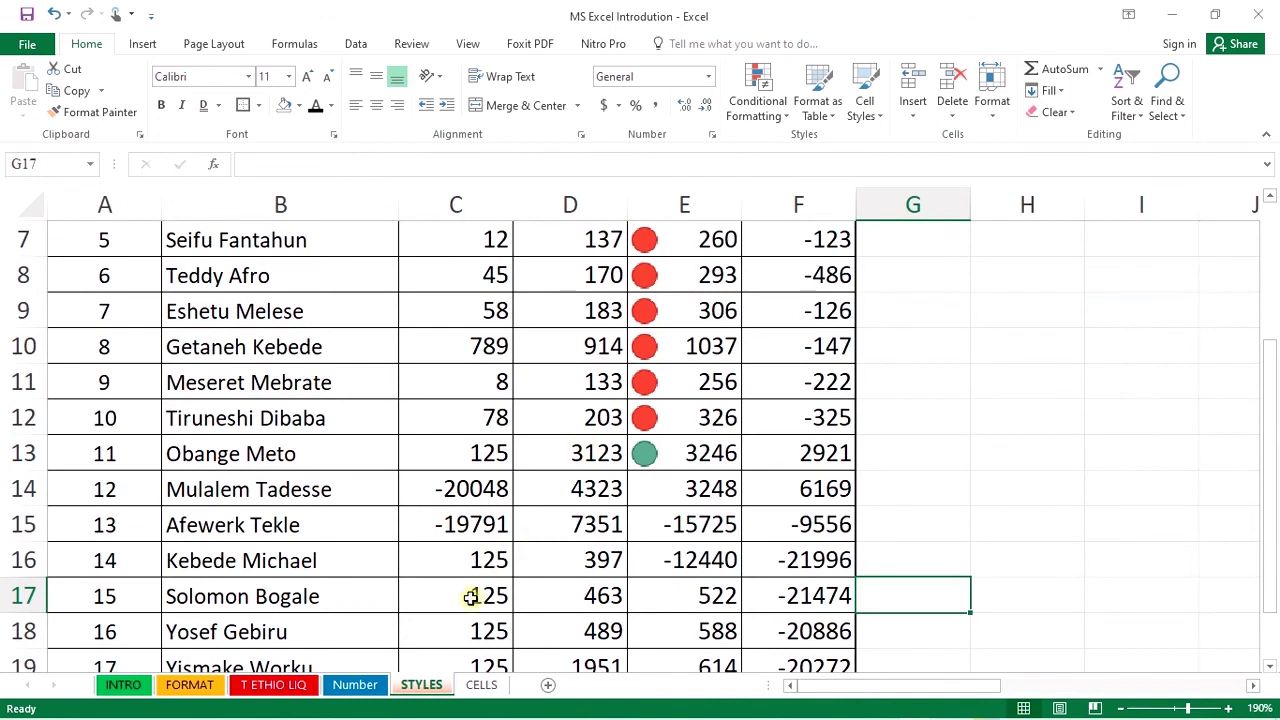
# Step: Unhide the NEW sheet via Format > Hide & Unhide, then return to CELLS
pyautogui.click(432, 683)
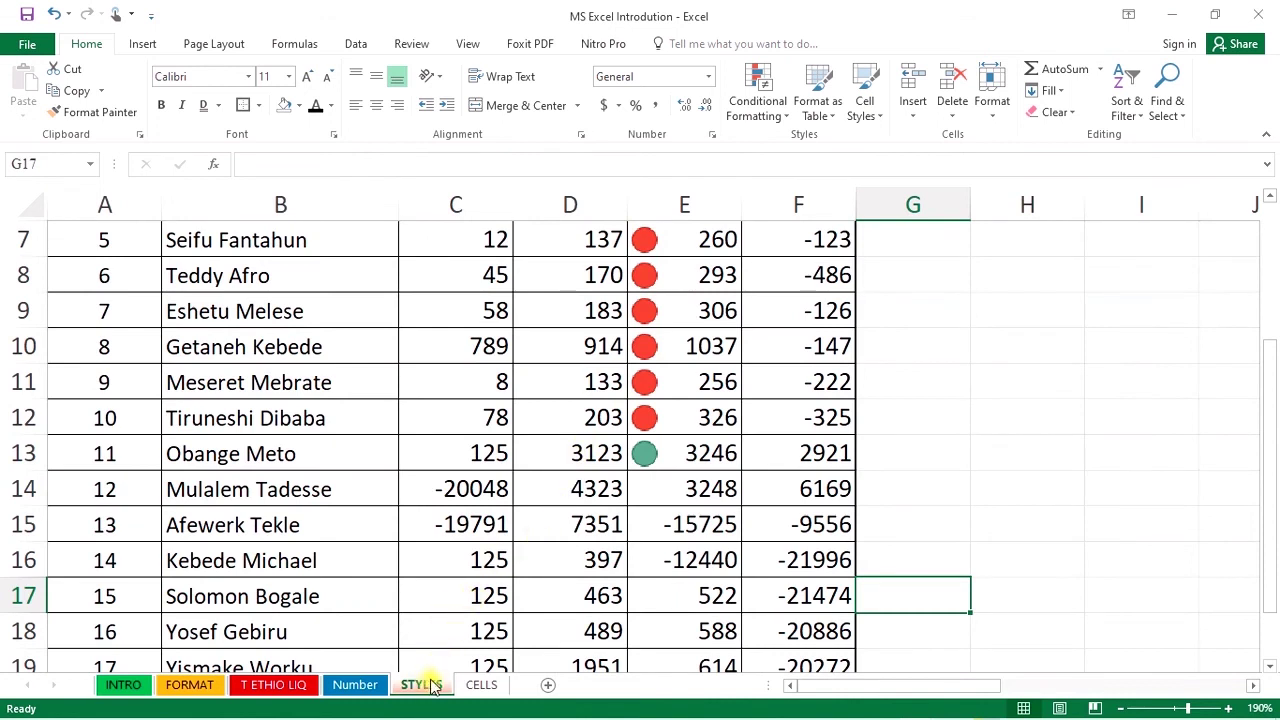
pyautogui.click(990, 120)
pyautogui.moveTo(1064, 302)
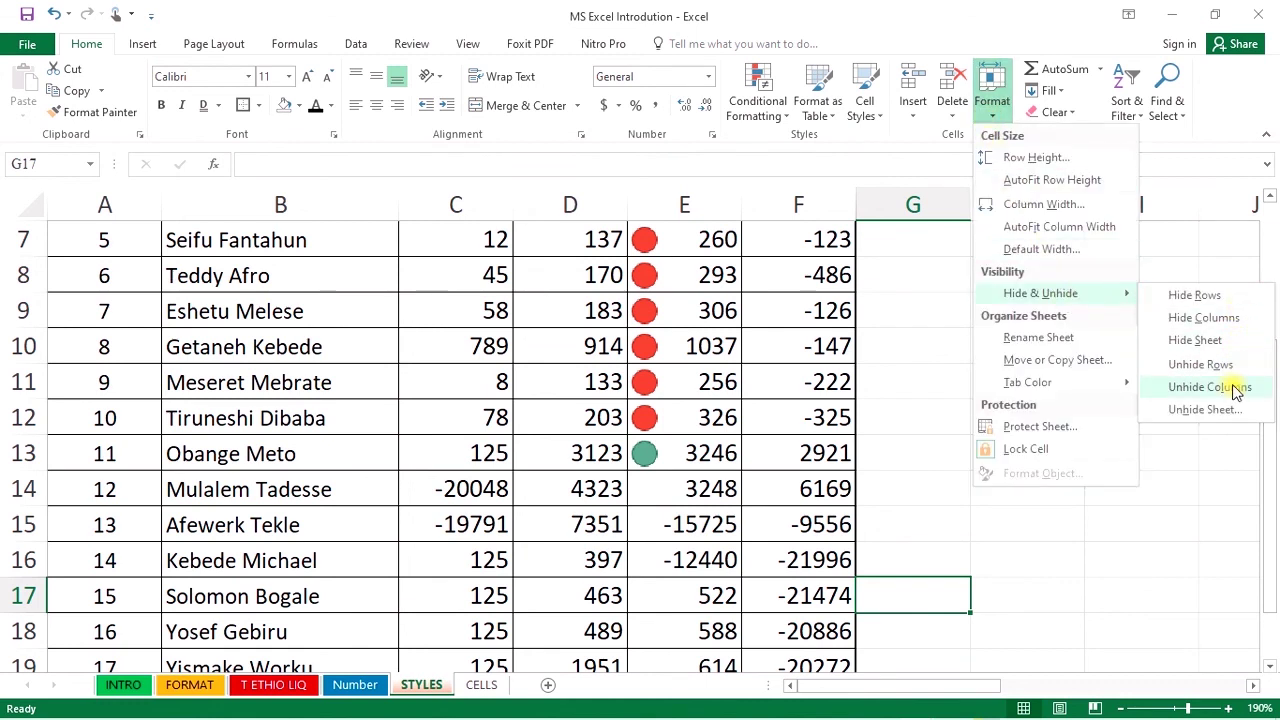
pyautogui.click(1190, 417)
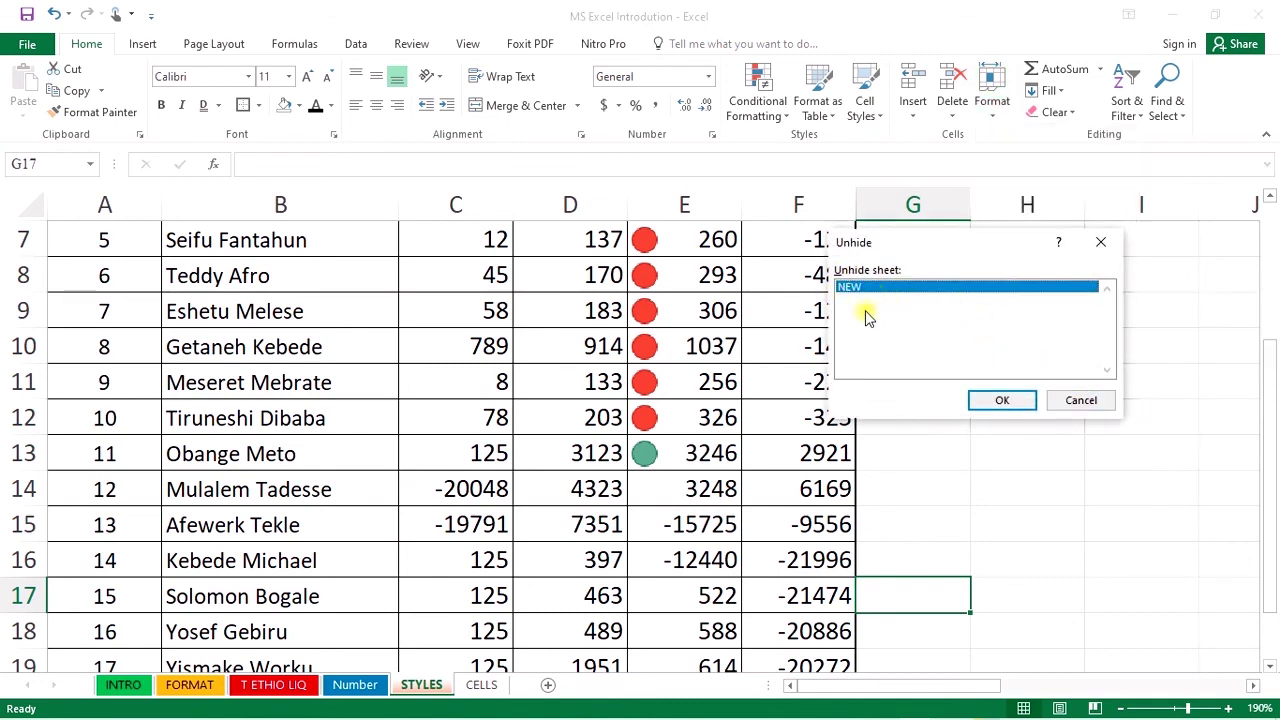
pyautogui.click(1014, 400)
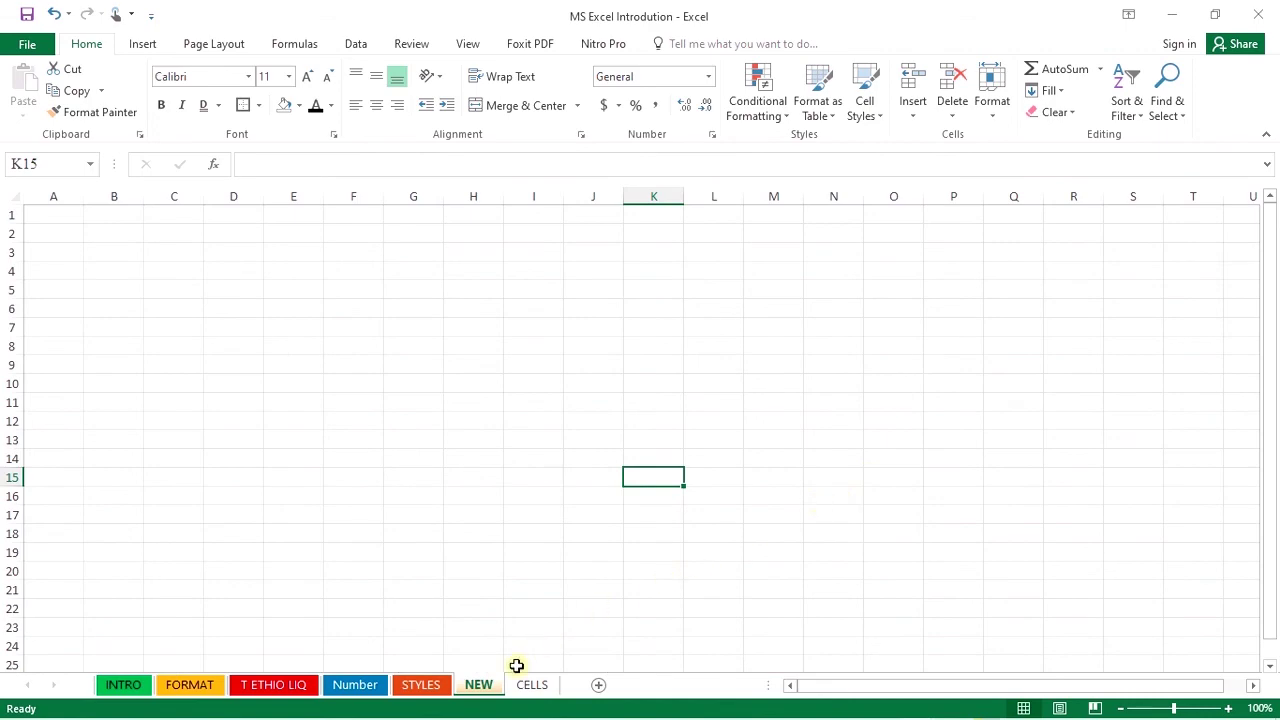
pyautogui.click(531, 684)
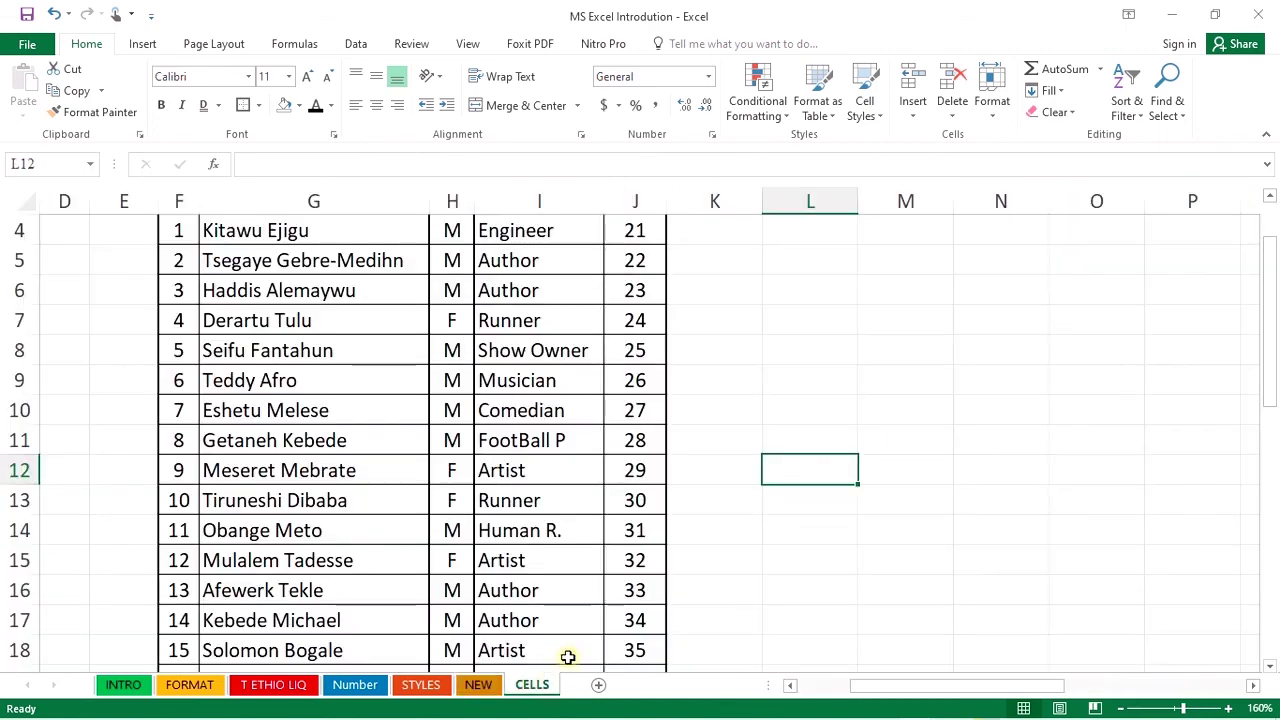